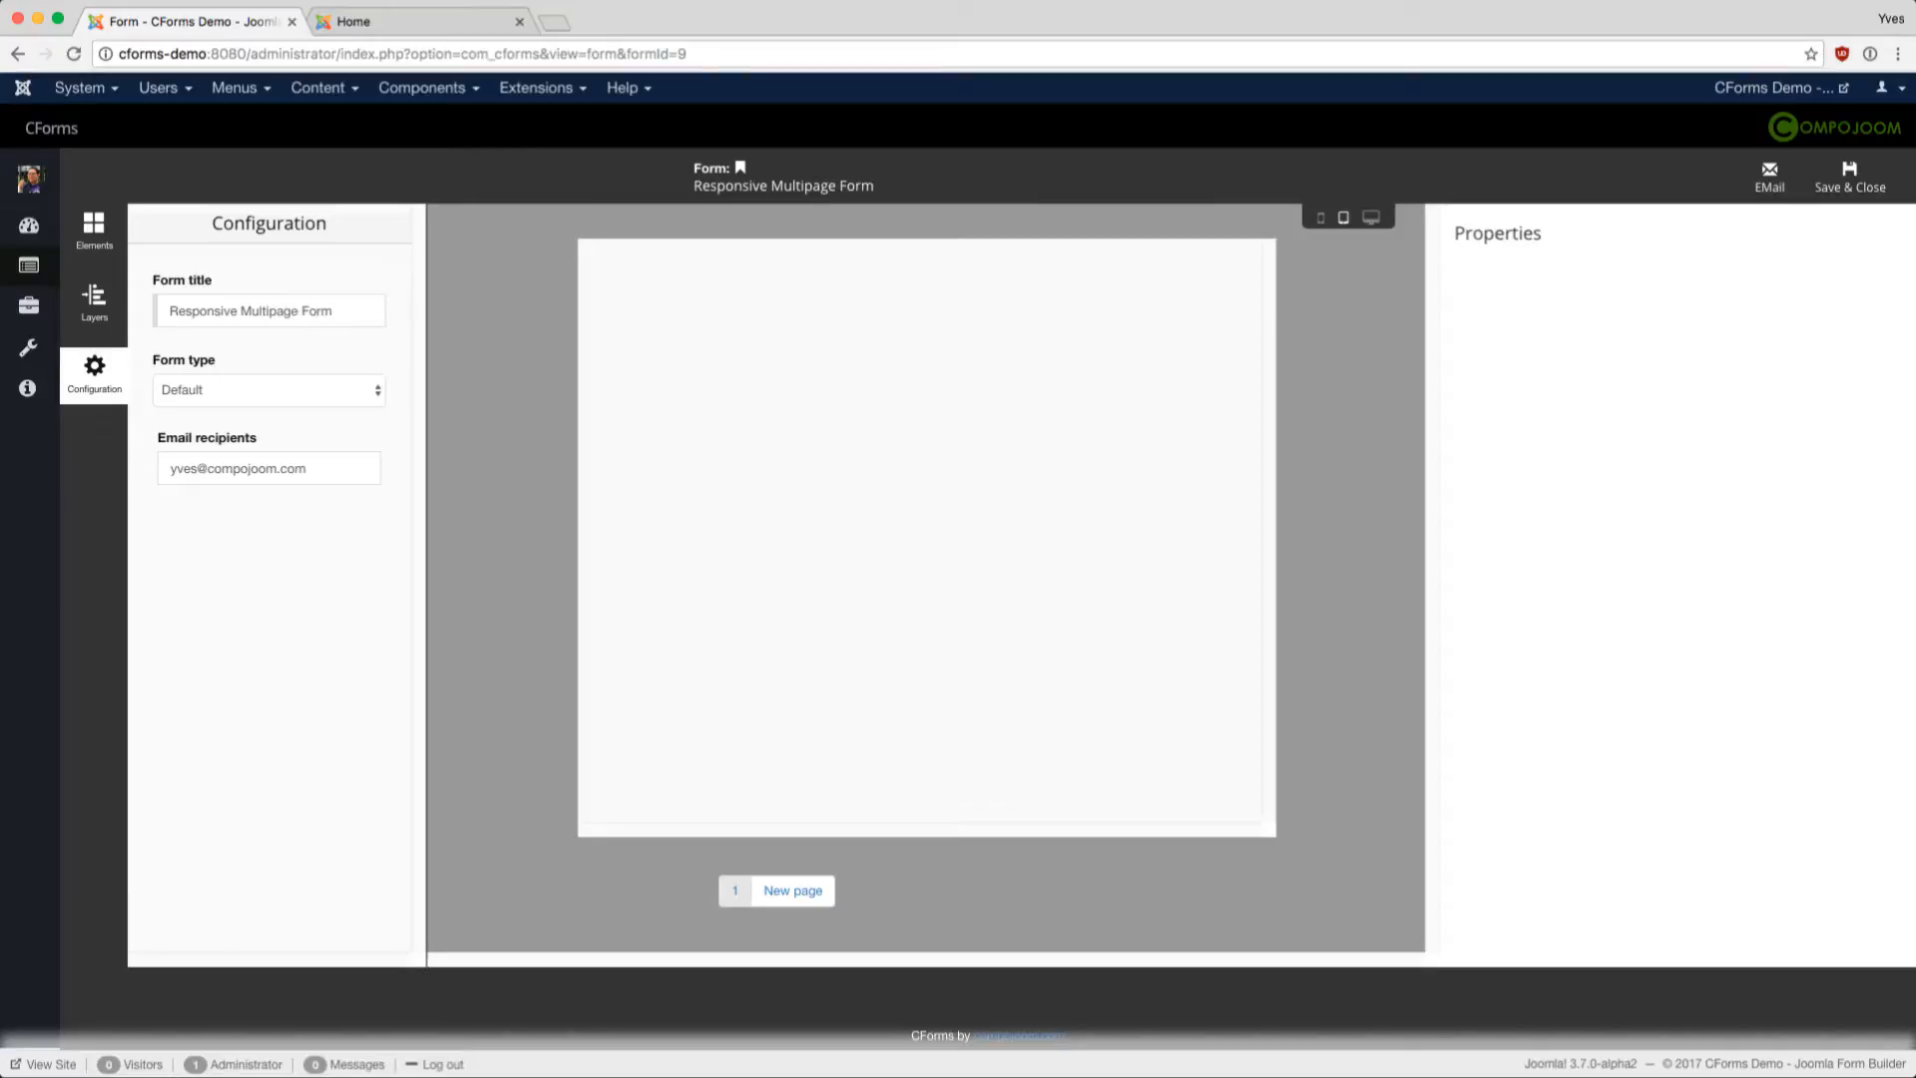
- From the Basic elements, drop a Text Field labelled 'New field' at the top of page 1
click(94, 230)
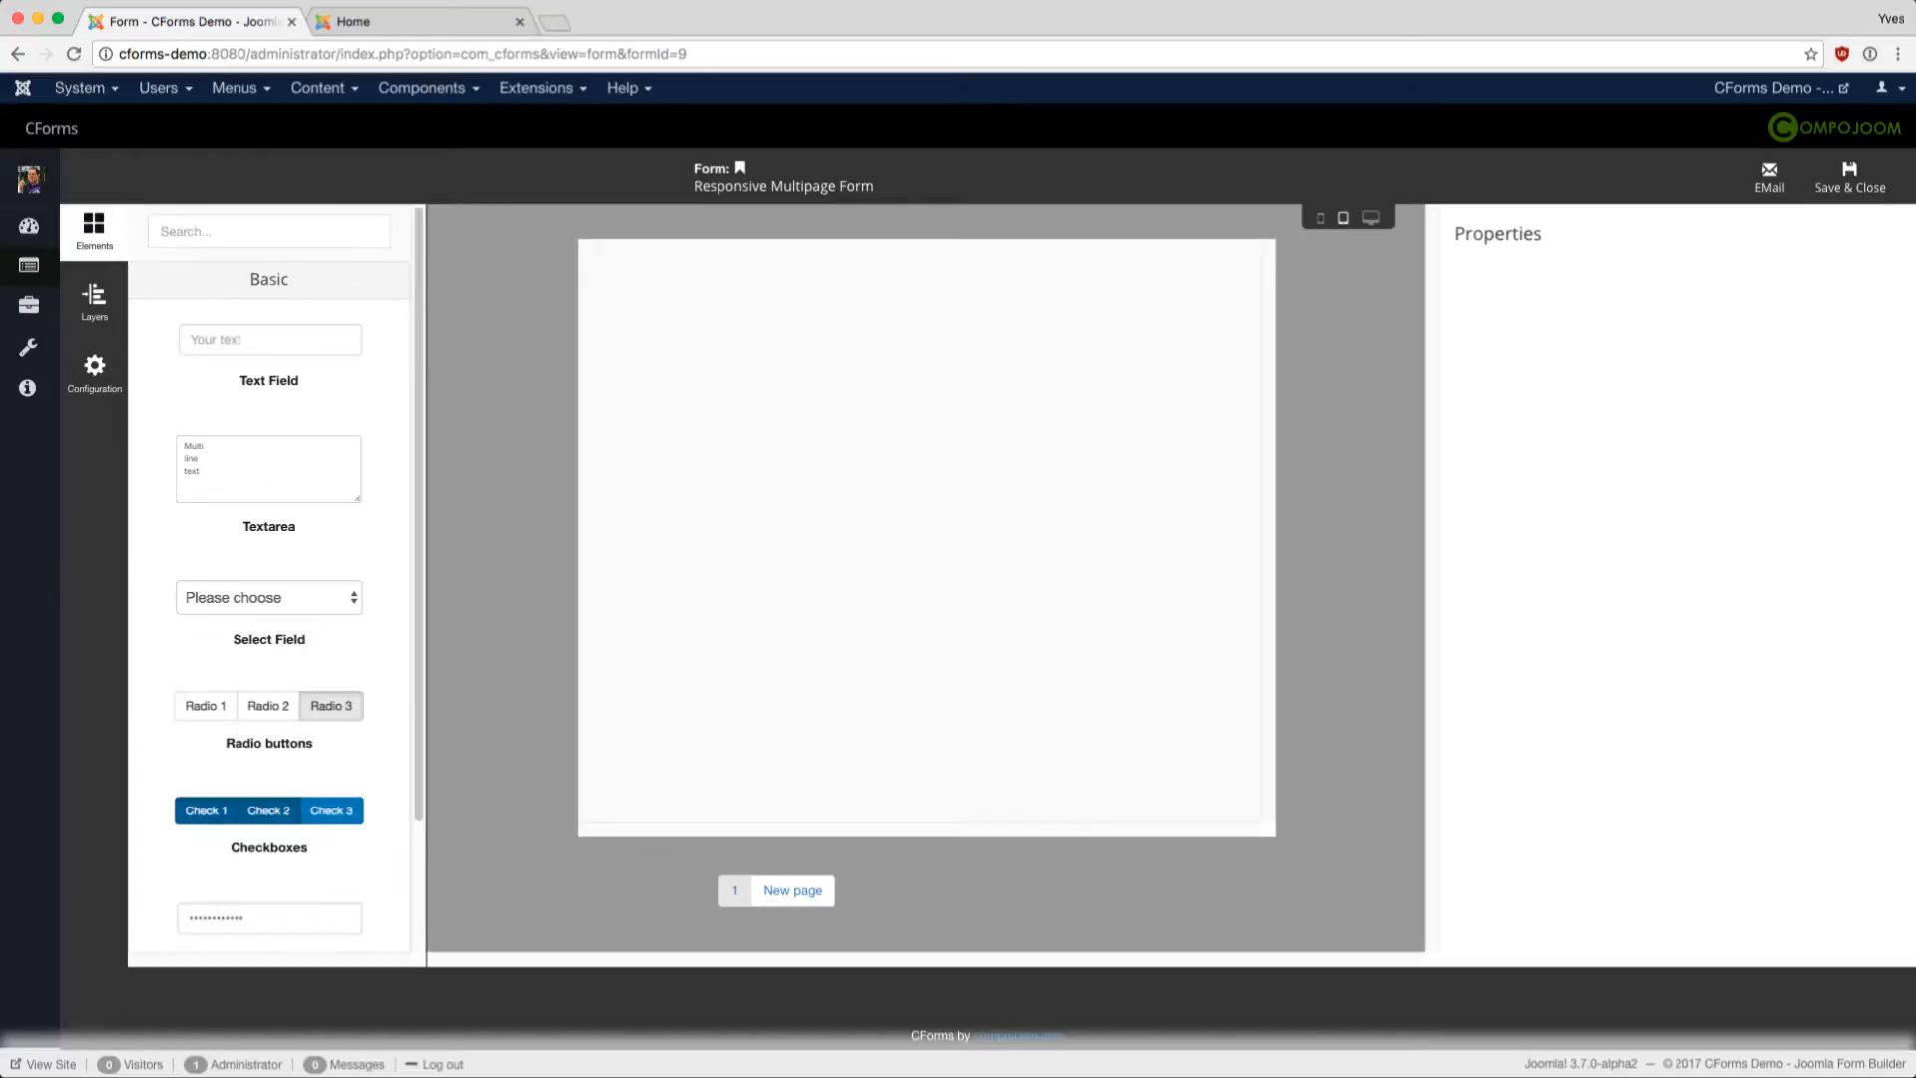
click(268, 280)
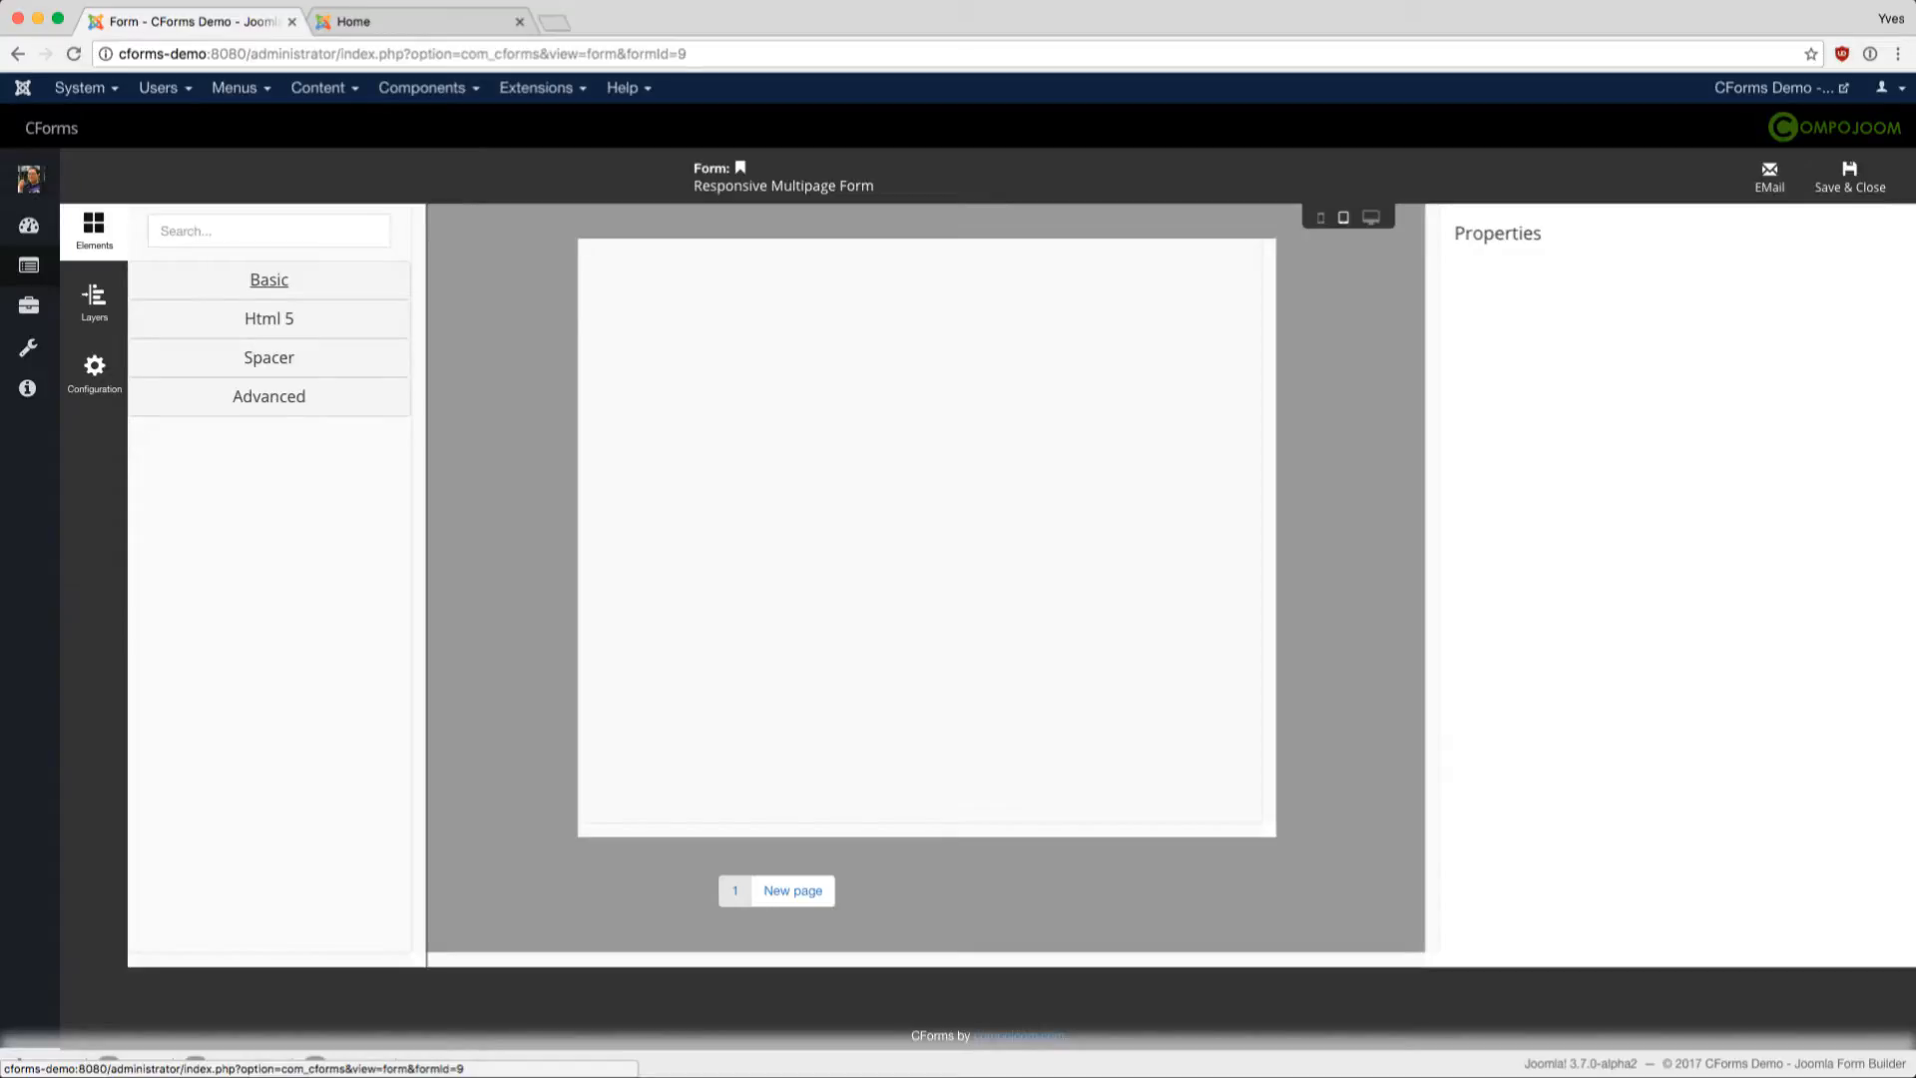
click(268, 279)
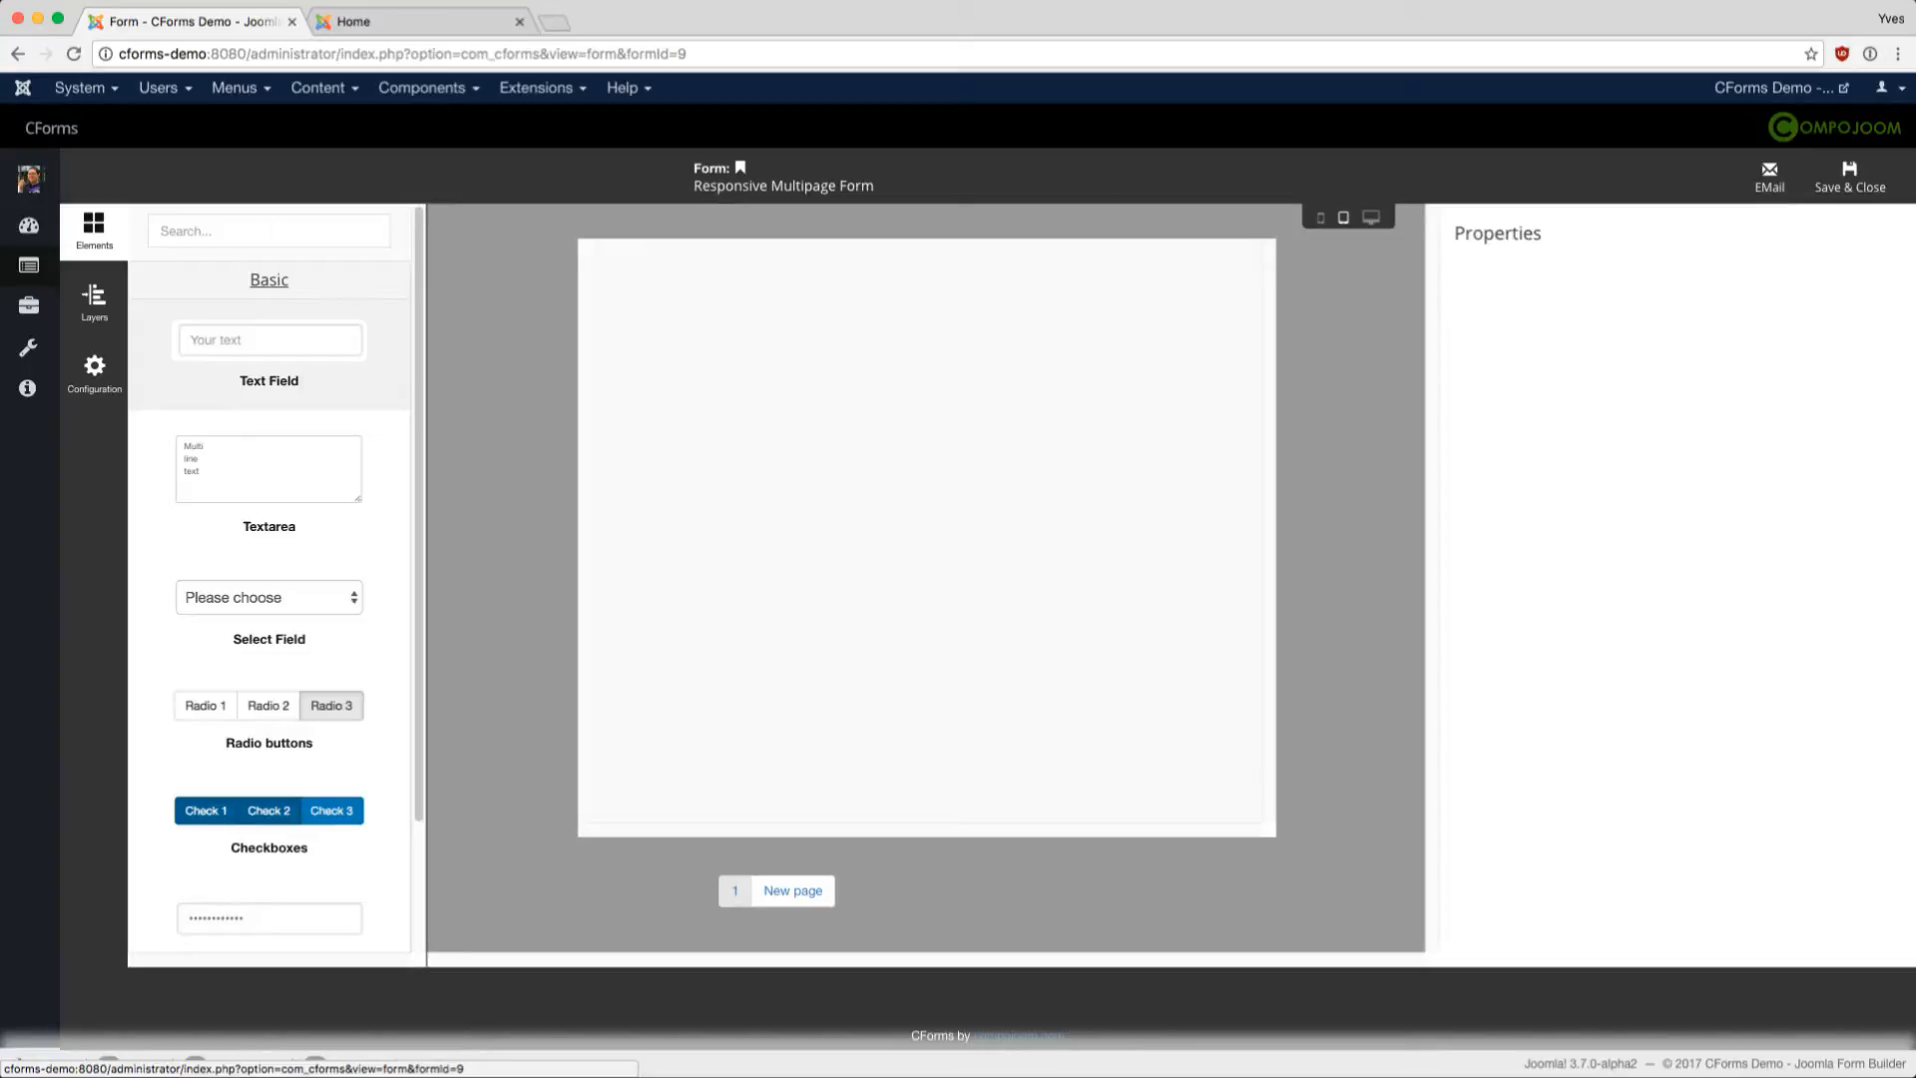
drag(269, 344, 615, 326)
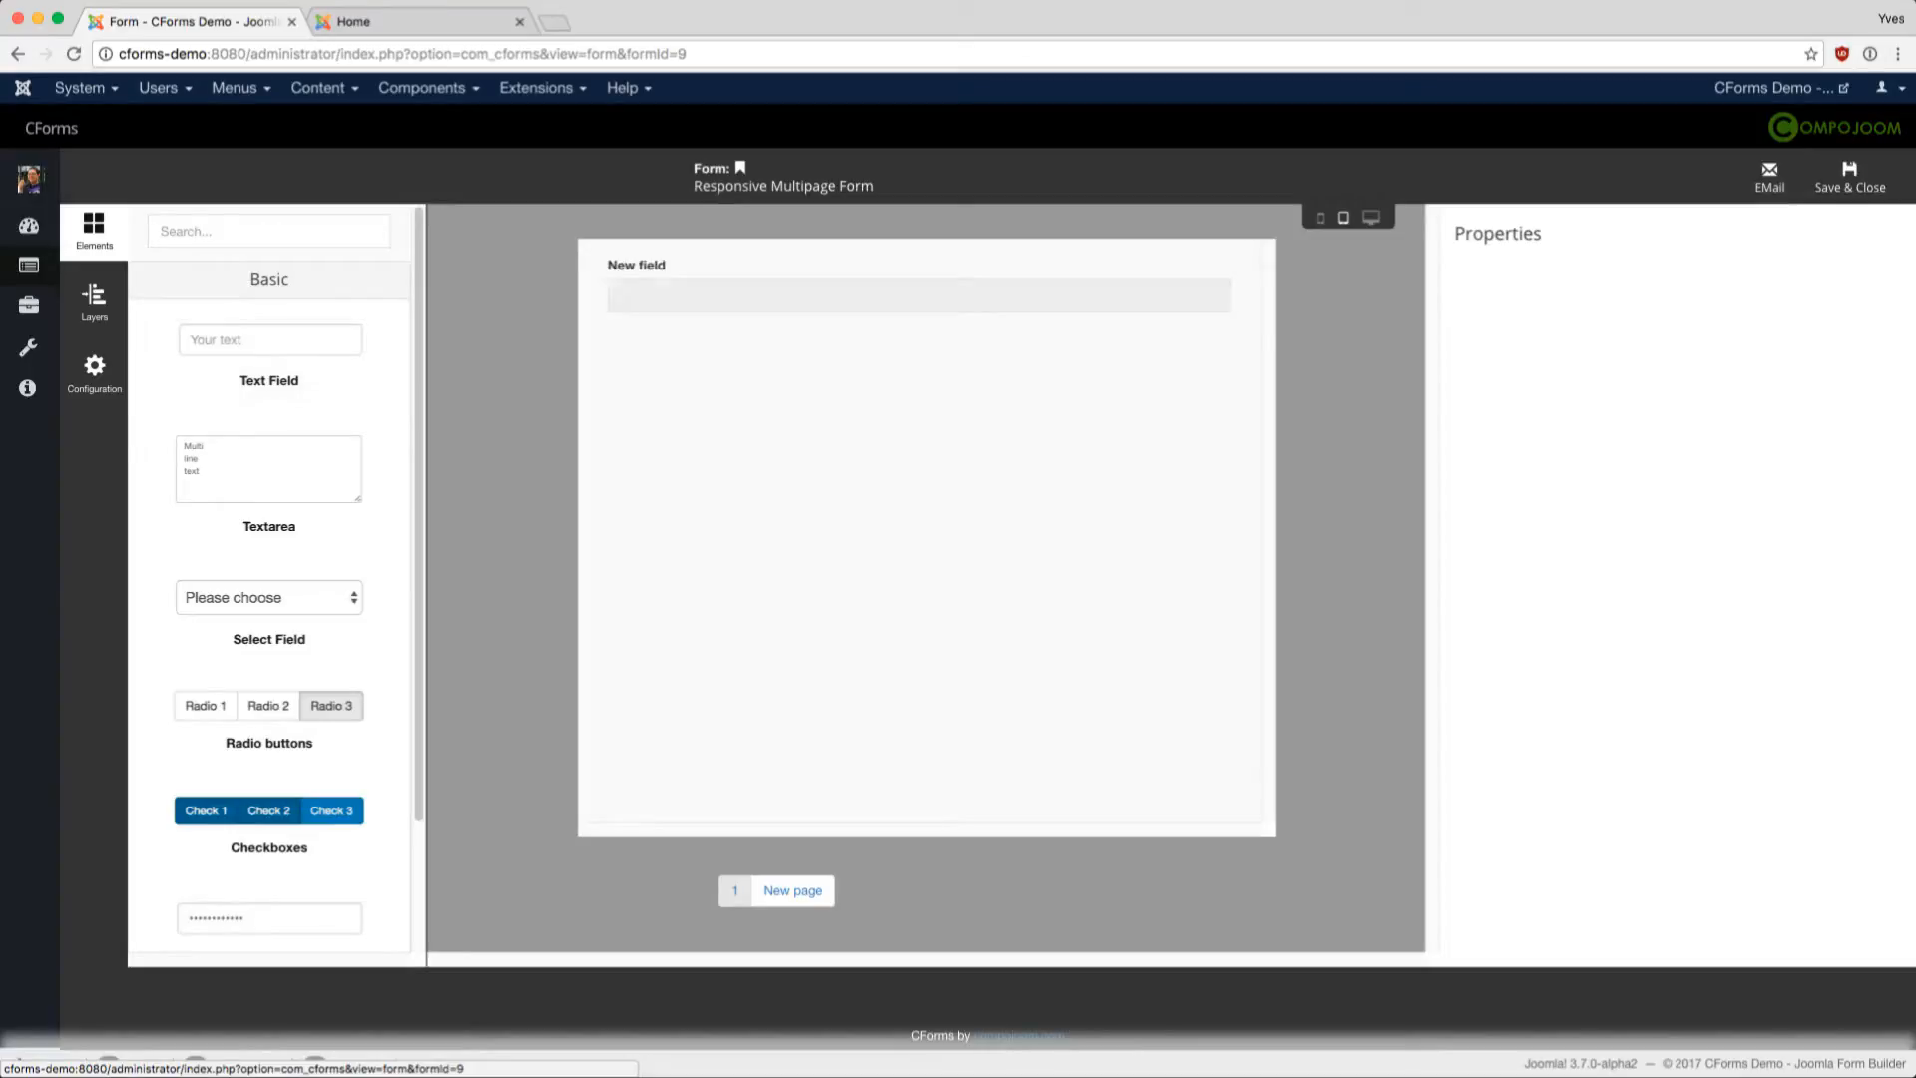
- Set the text field's placeholder to 'A nice placeholder' and review its page 1, ordering 1 settings
click(651, 320)
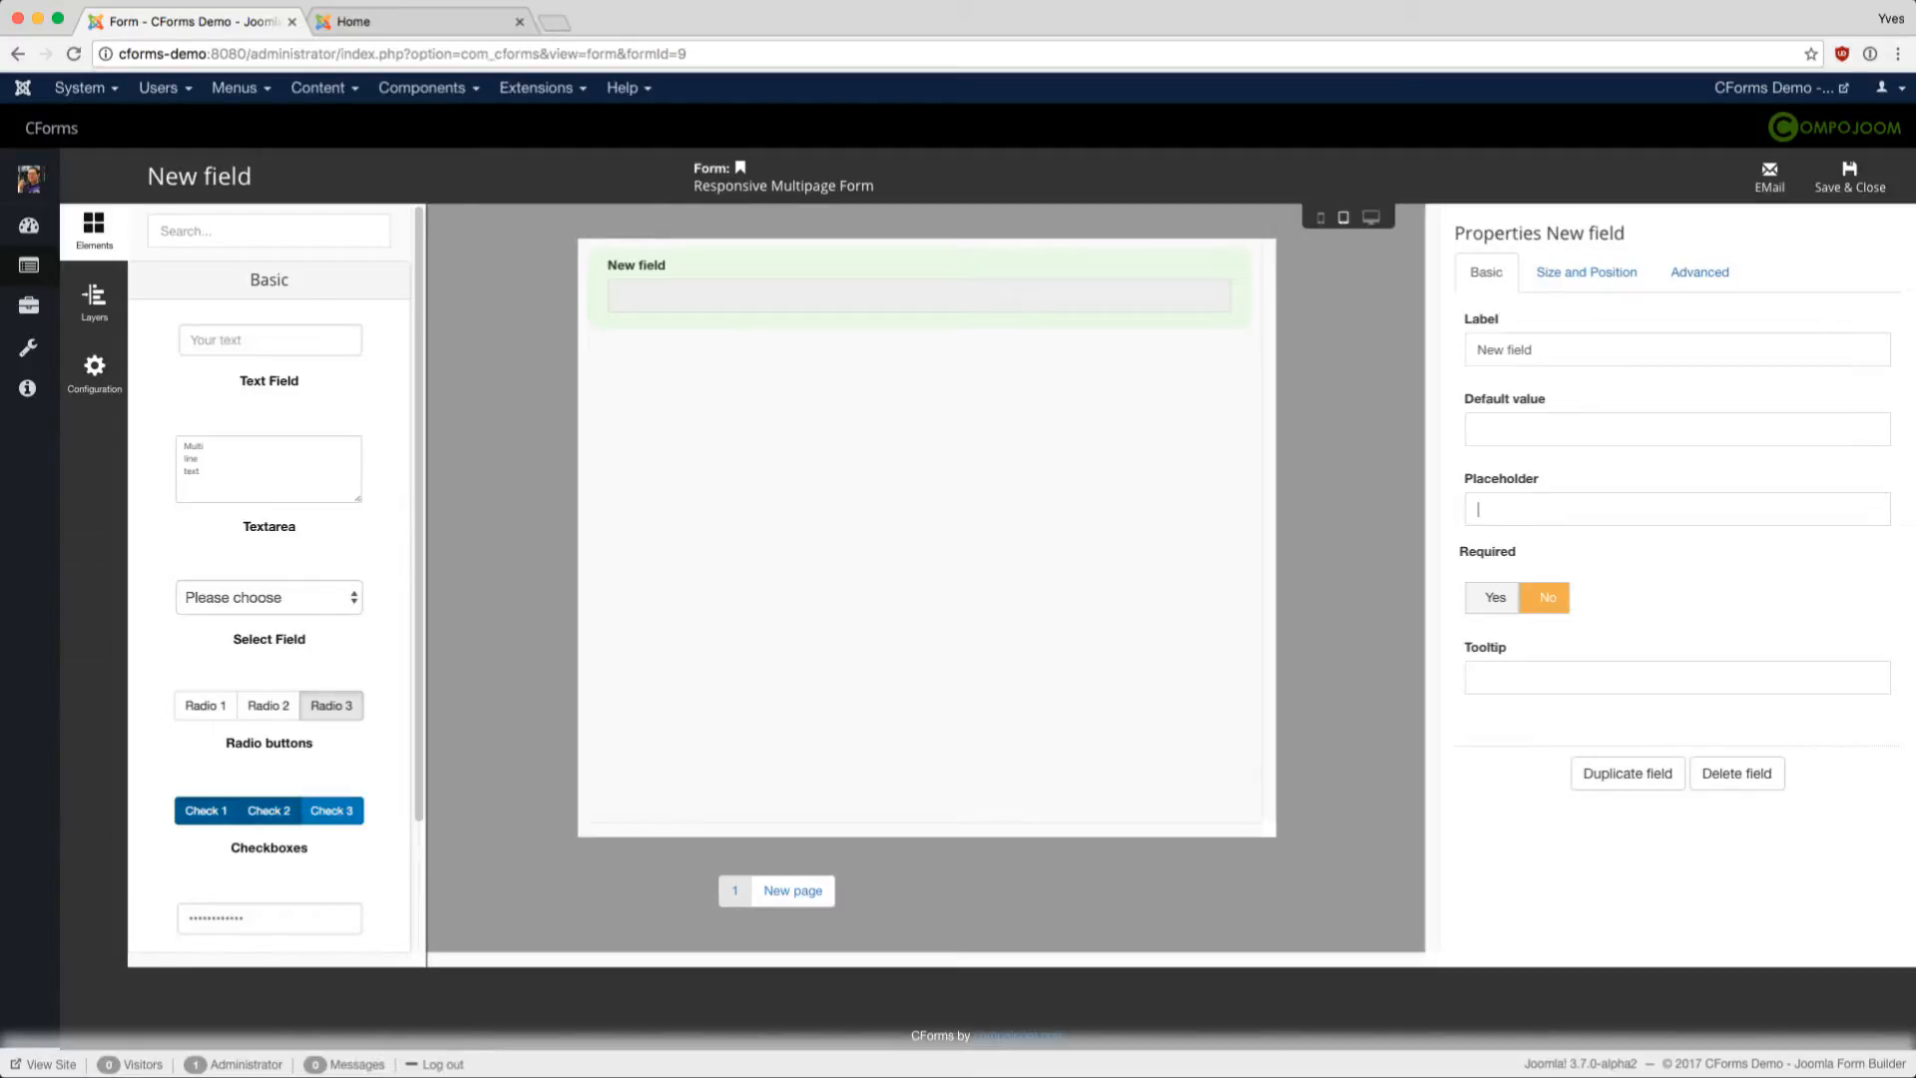
text(A nice placeholdertest)
key(BackSpace)
key(BackSpace)
key(BackSpace)
key(BackSpace)
click(1587, 273)
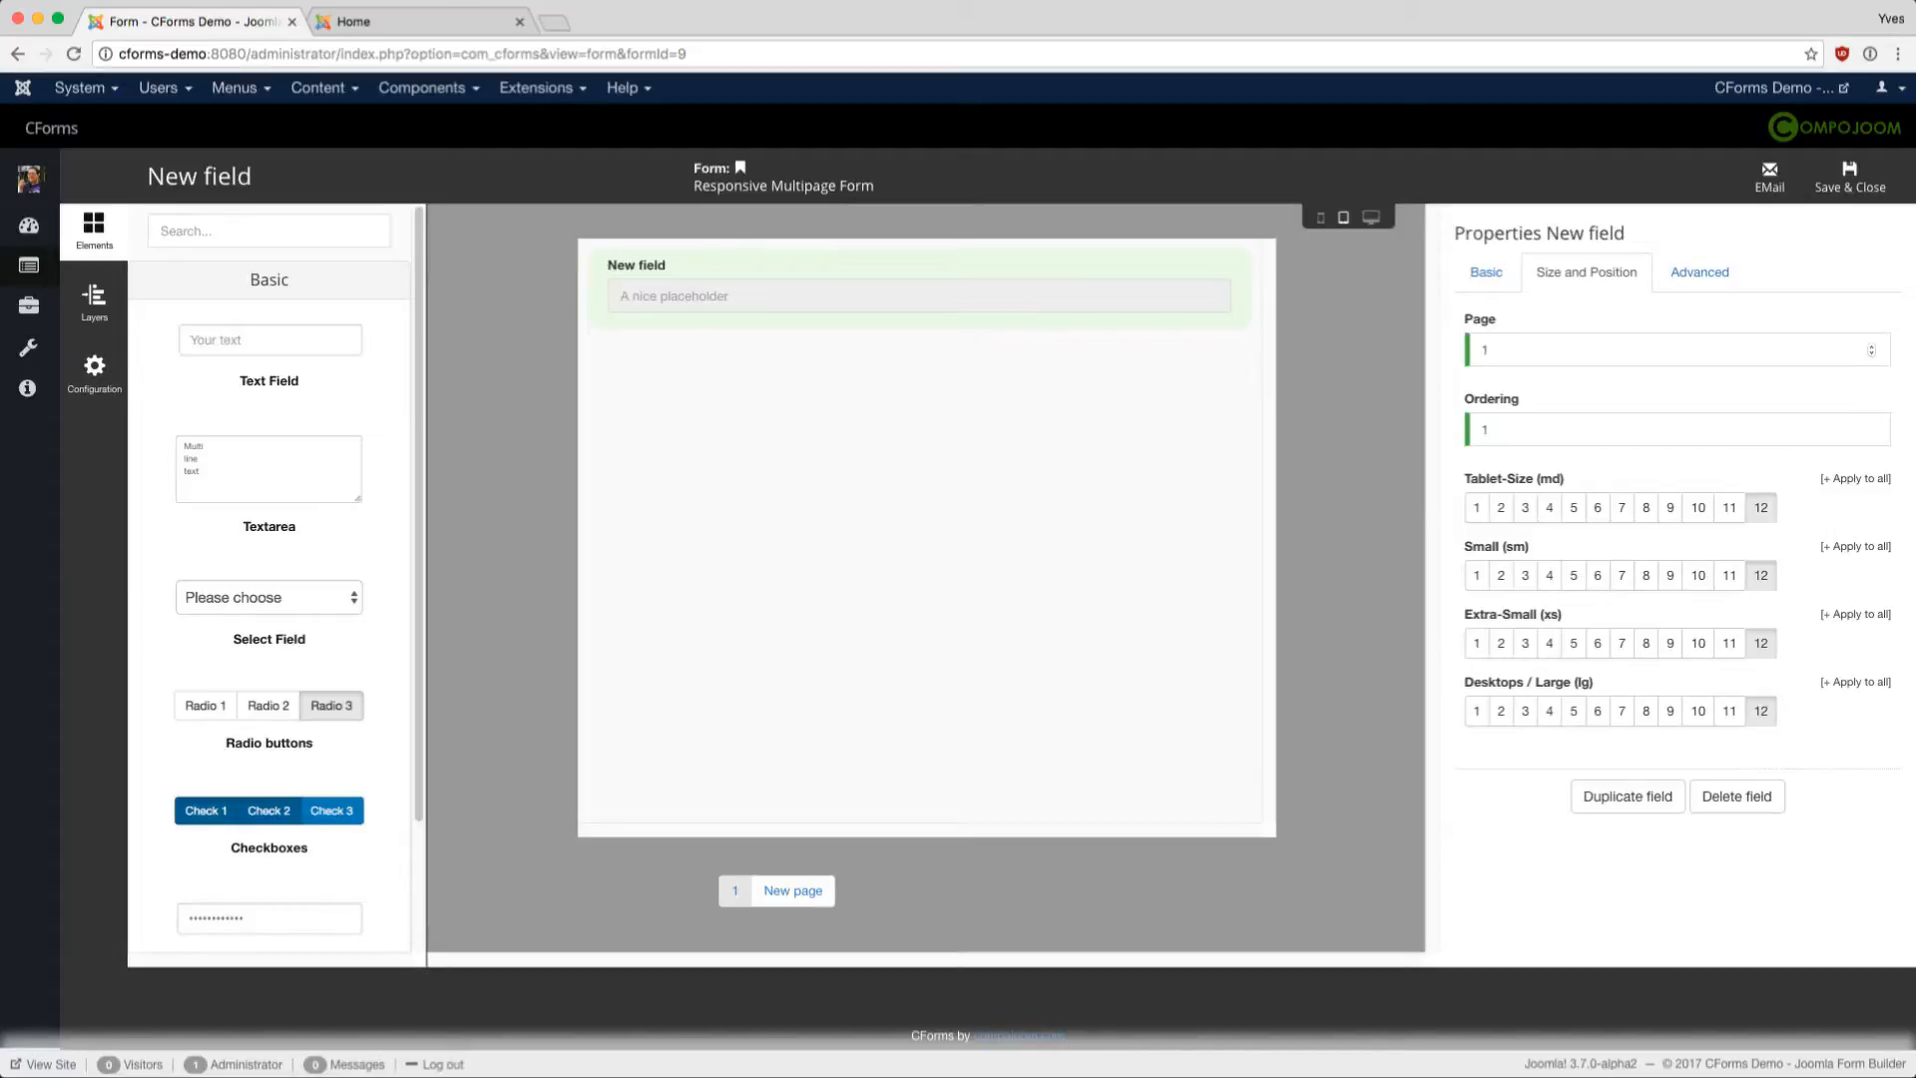
- Give the text field the CSS style 'background: lightyellow' in its Advanced settings
click(1700, 272)
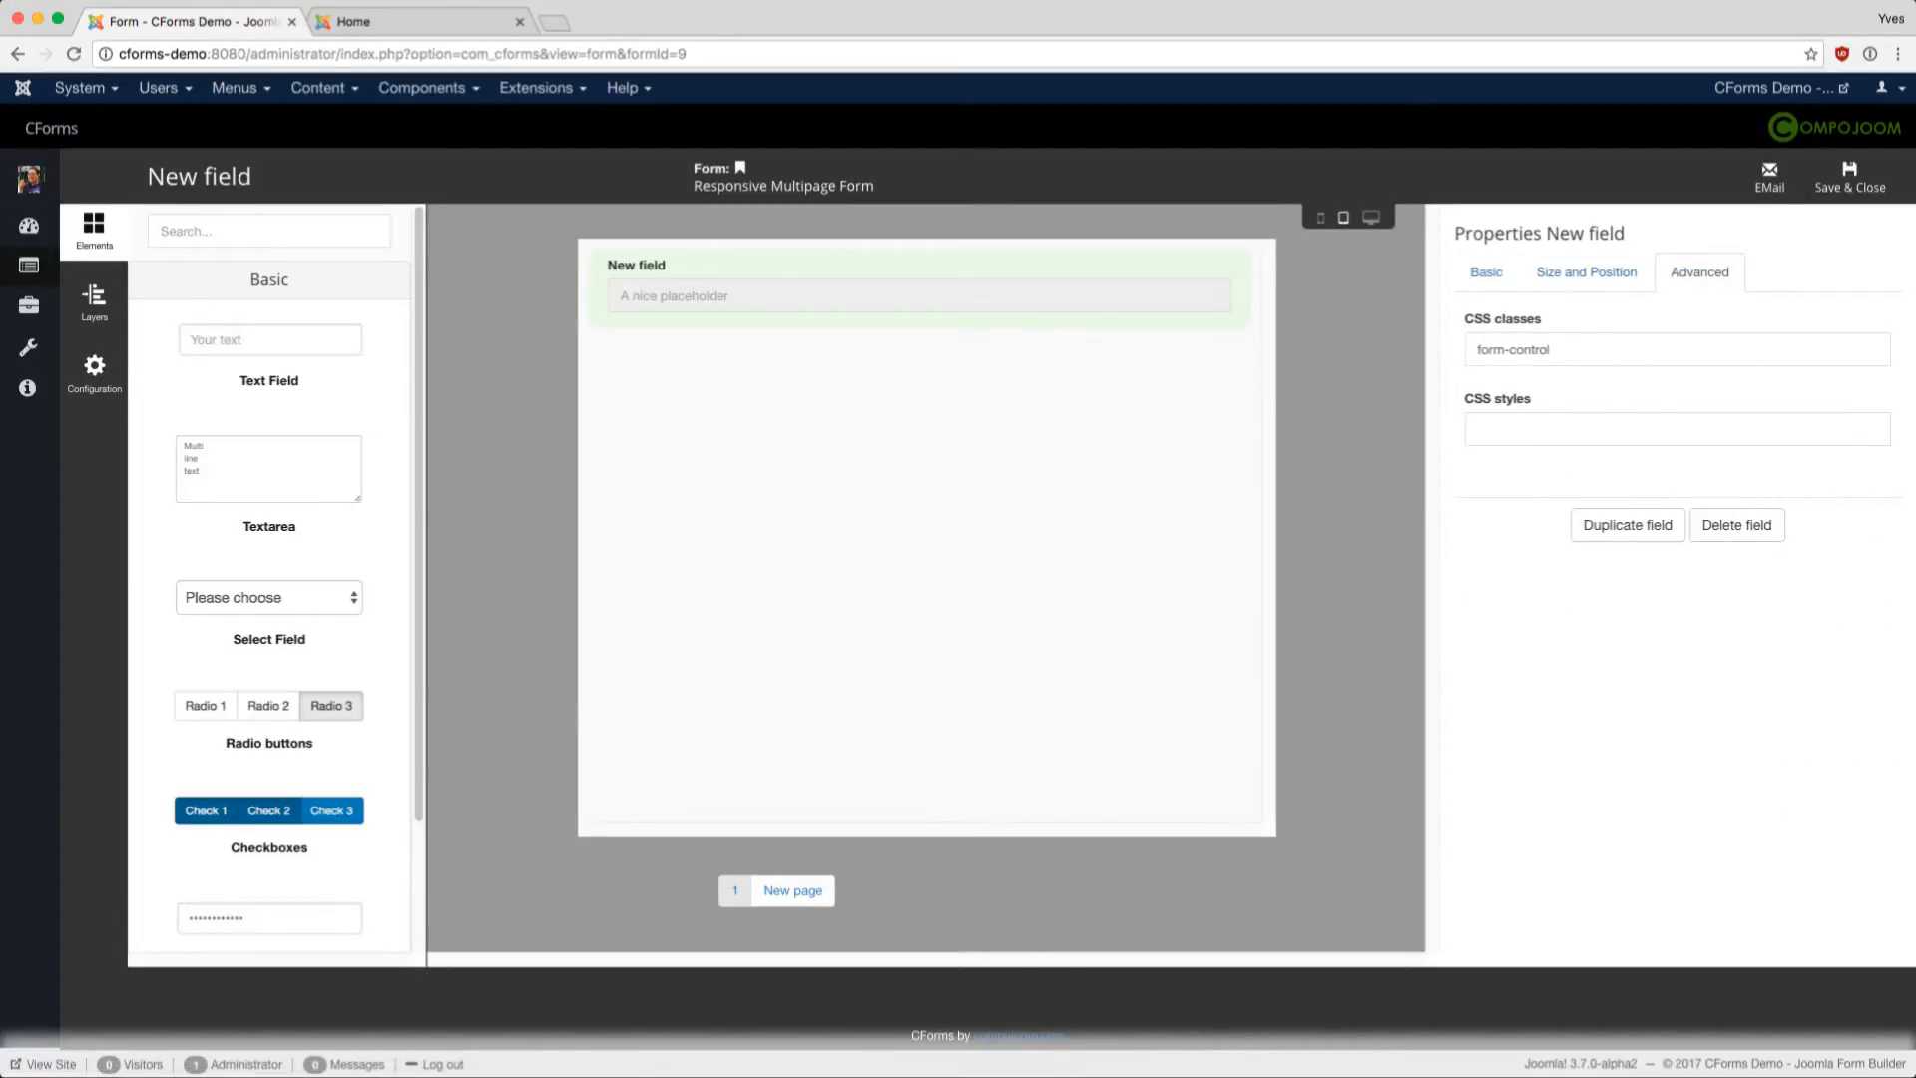
text(background: lightyellow)
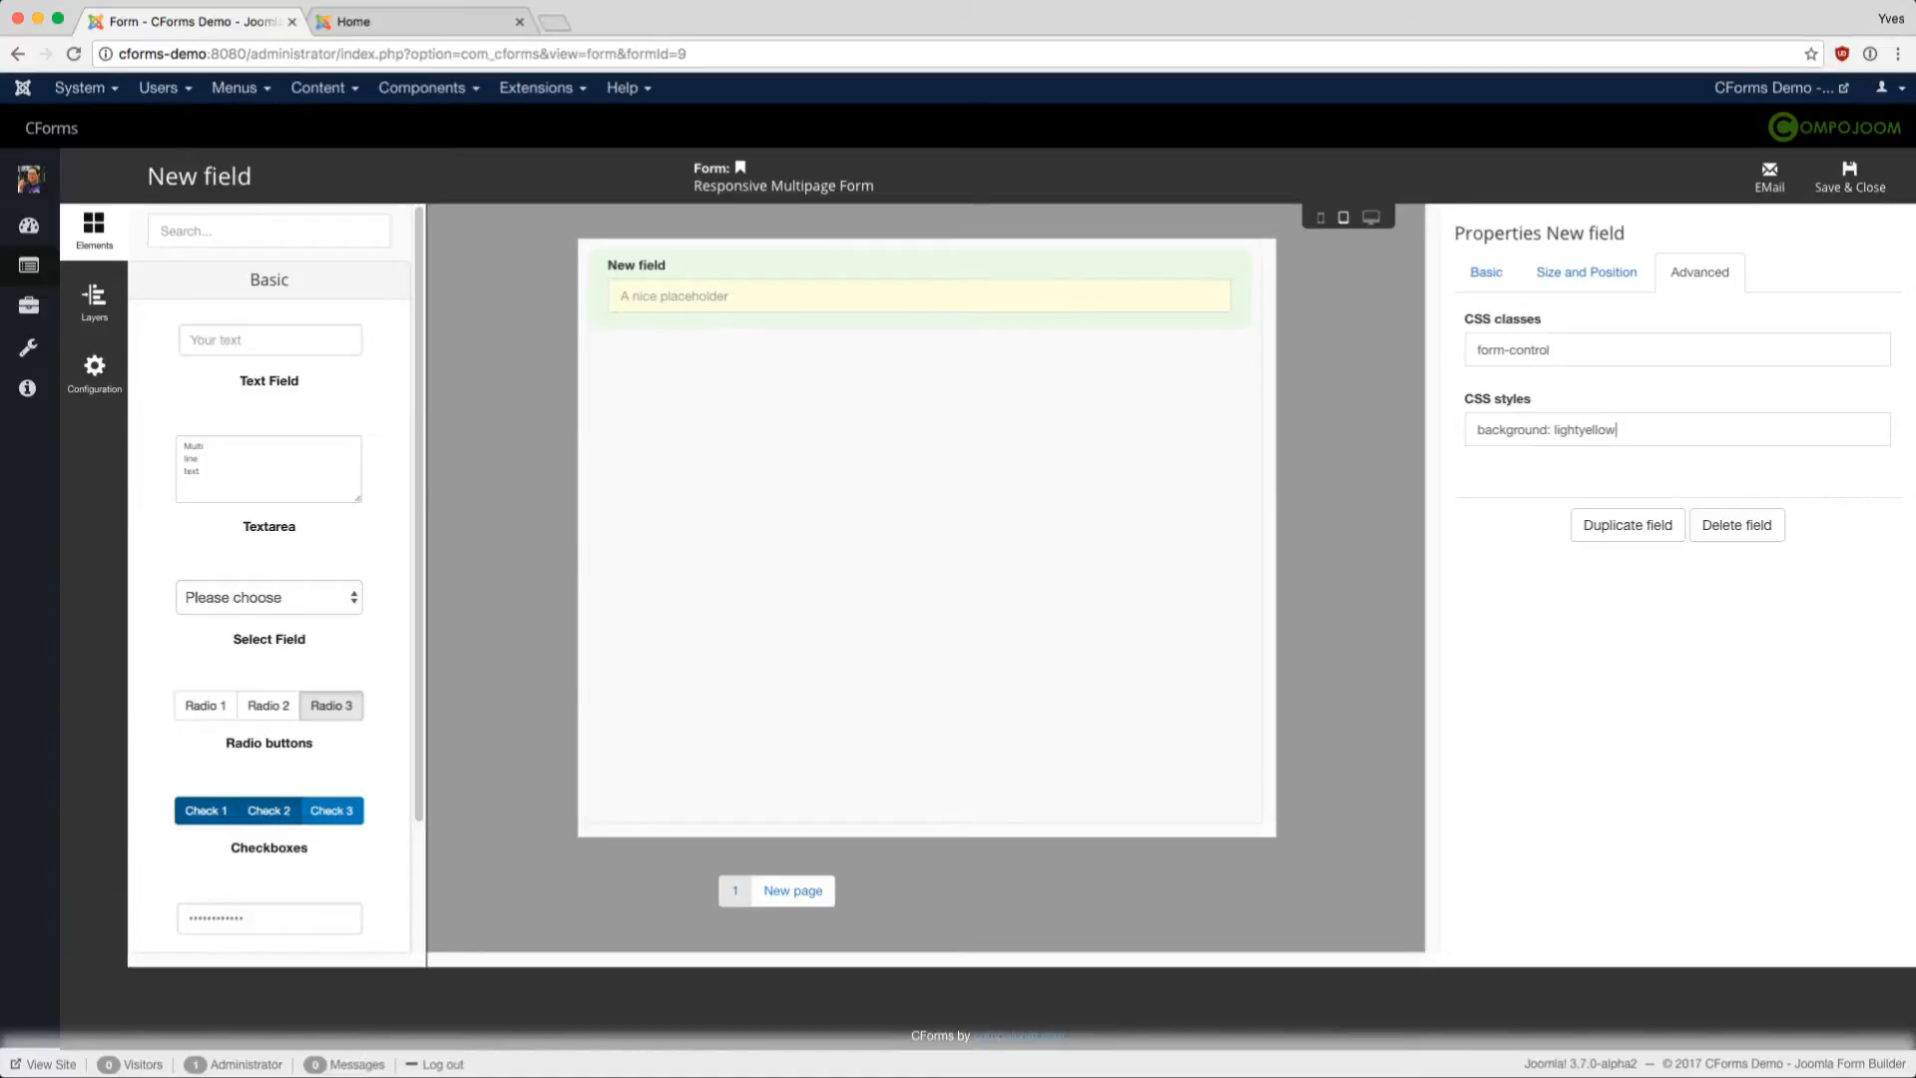
click(1486, 271)
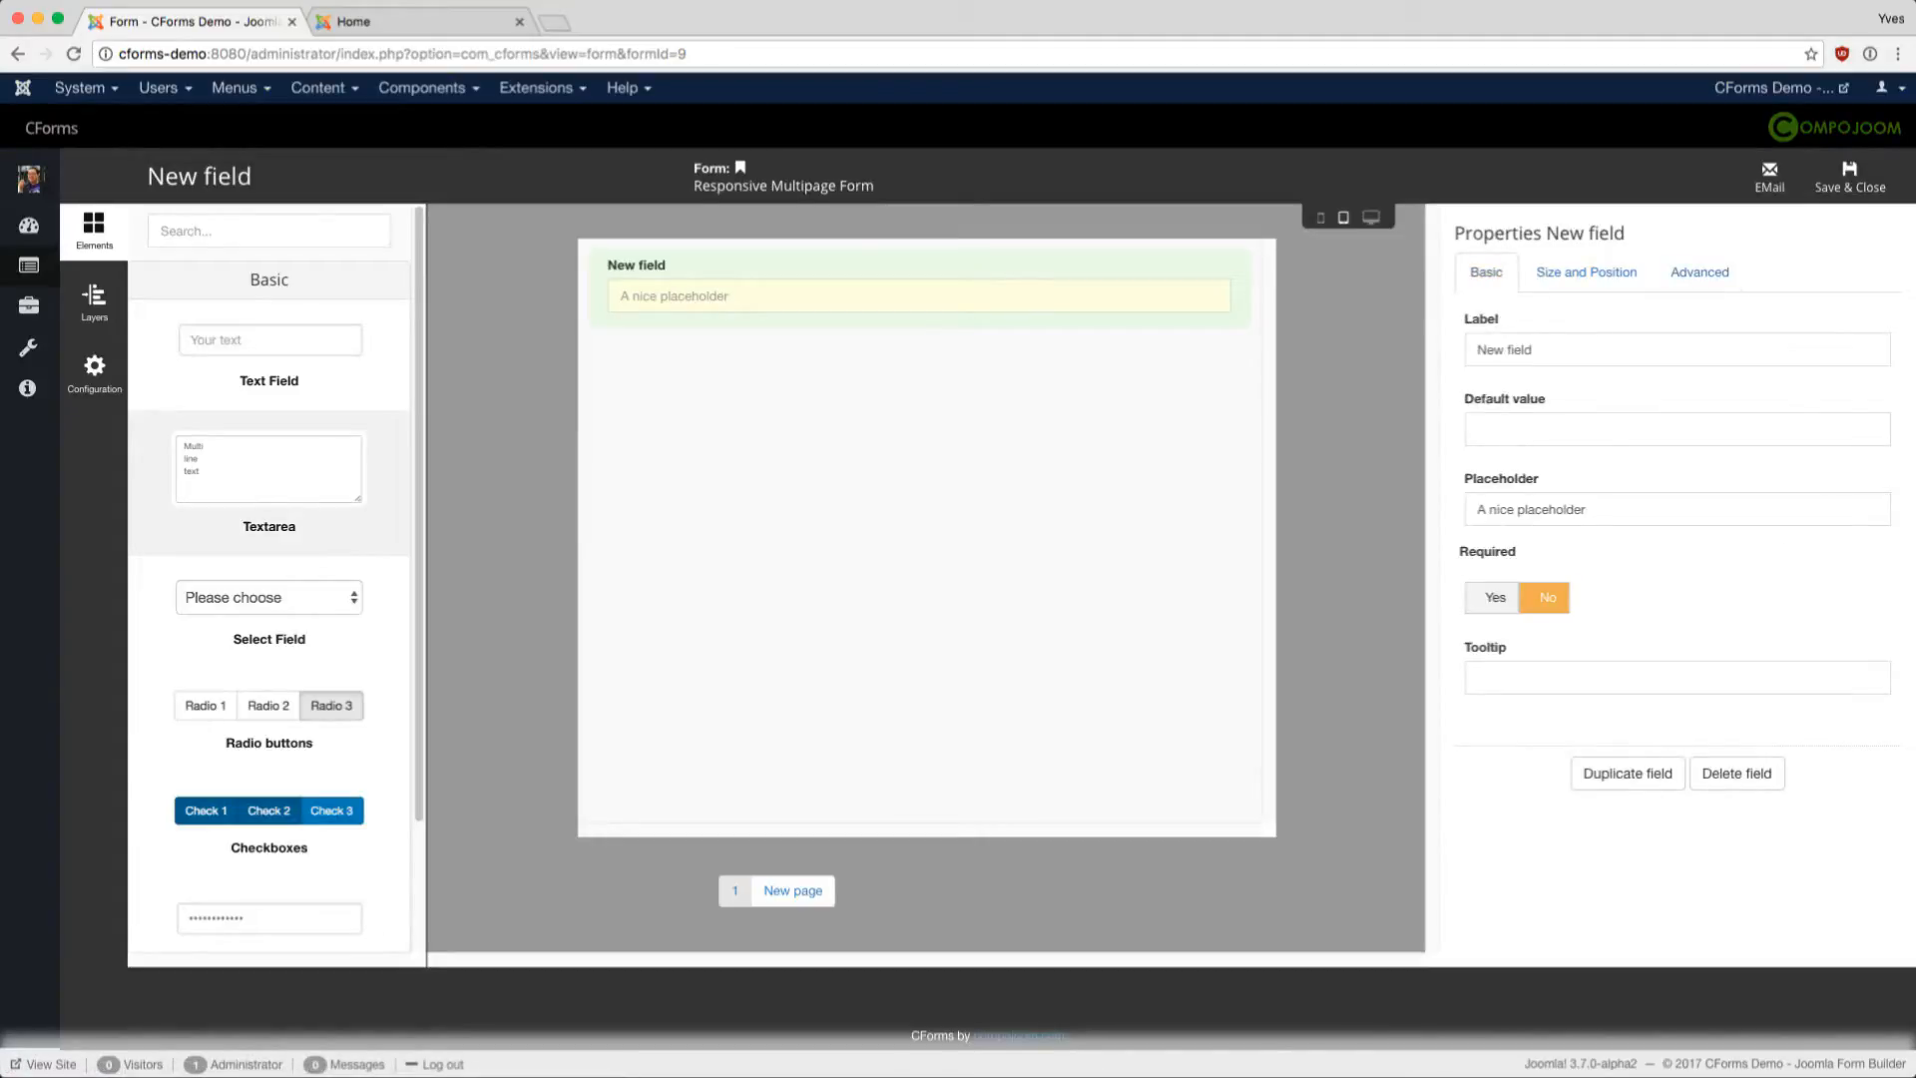
- Add a Textarea below the yellow text field and set its Rows to 7
drag(269, 469, 698, 363)
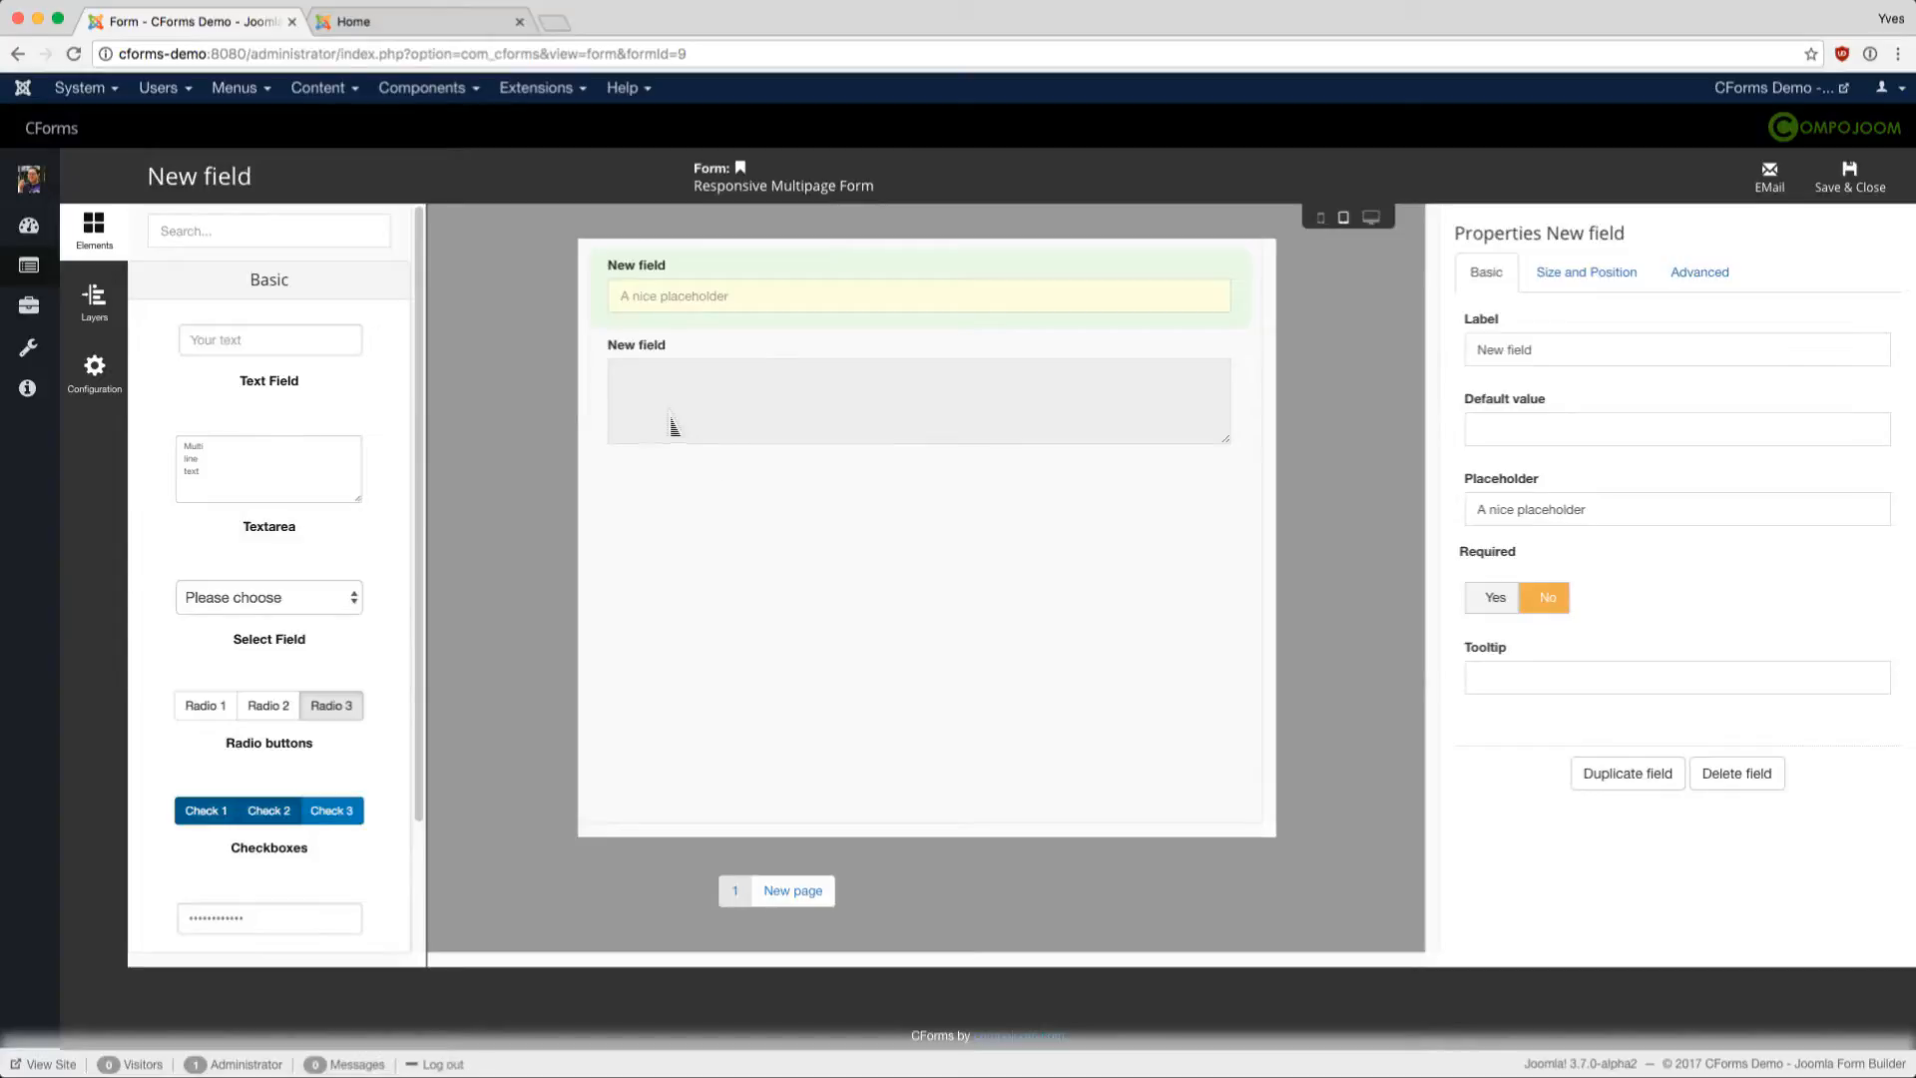
click(715, 417)
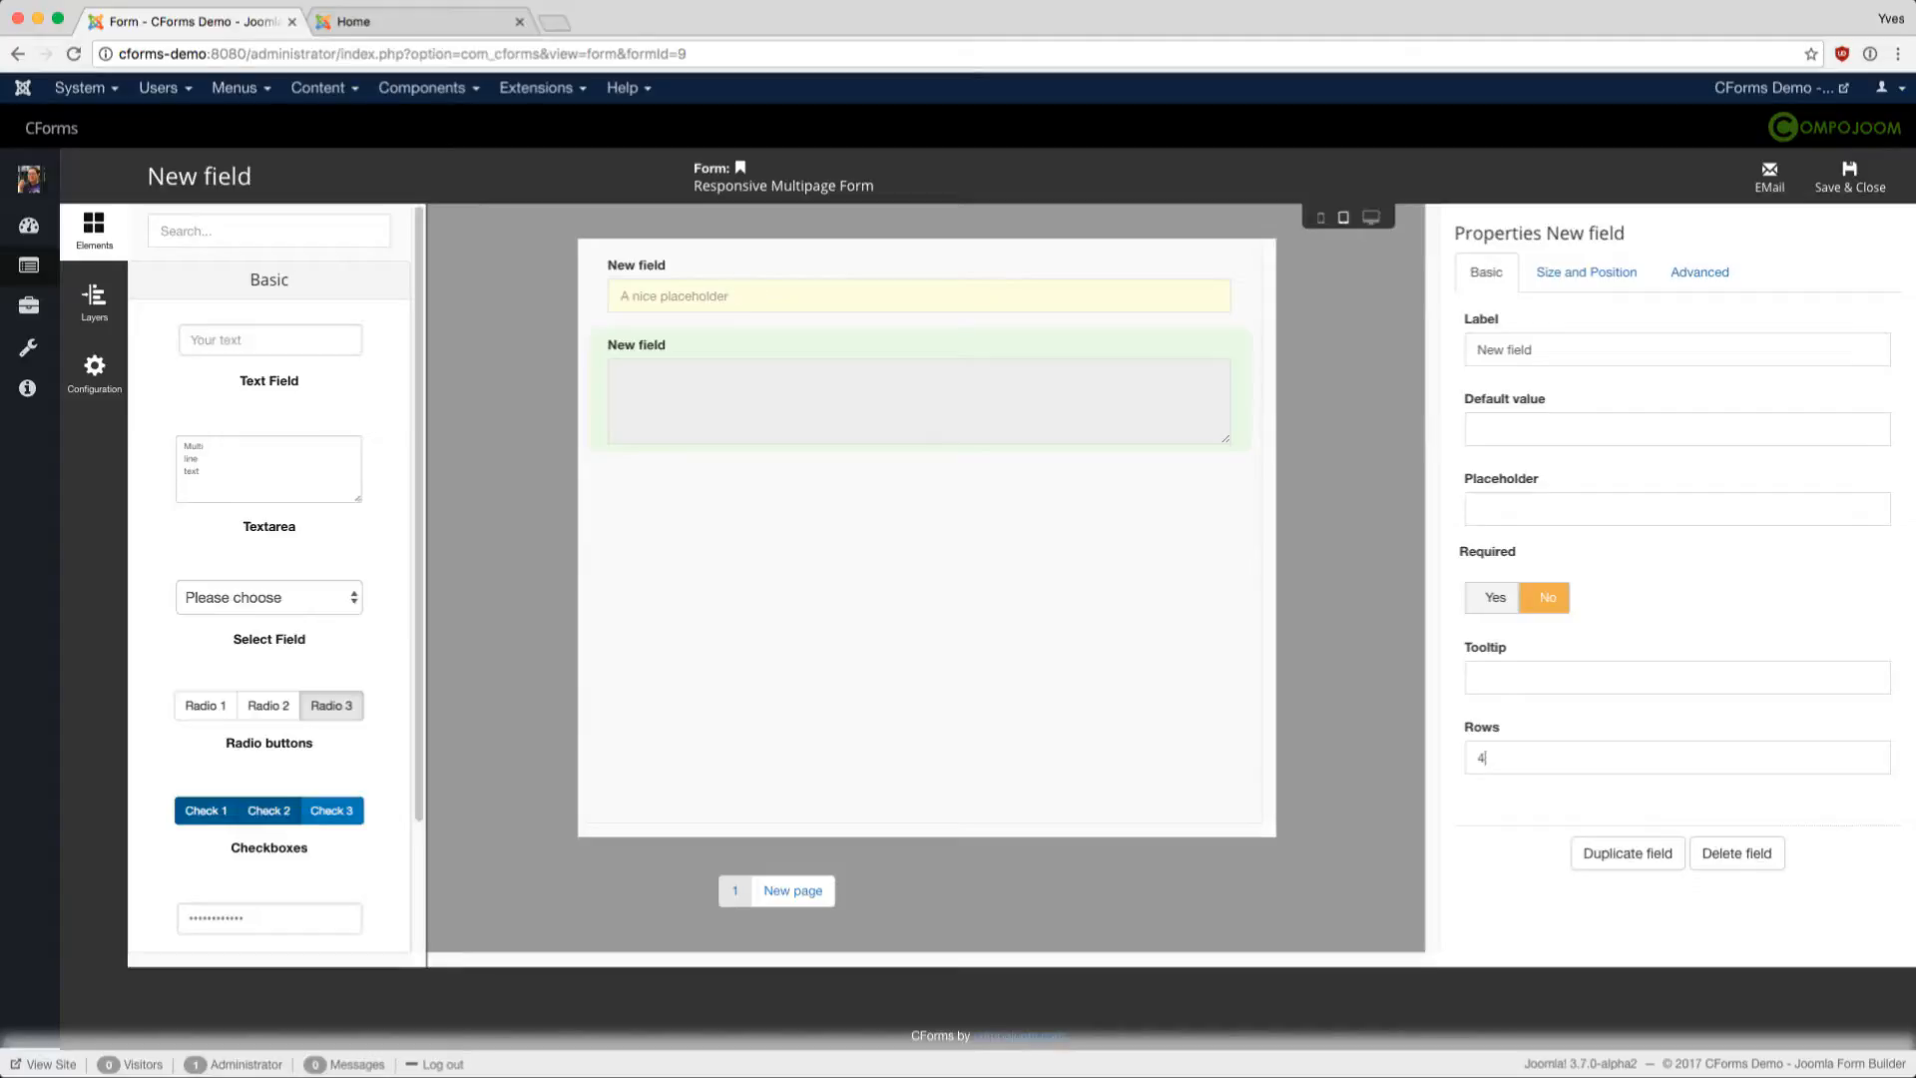
text(6)
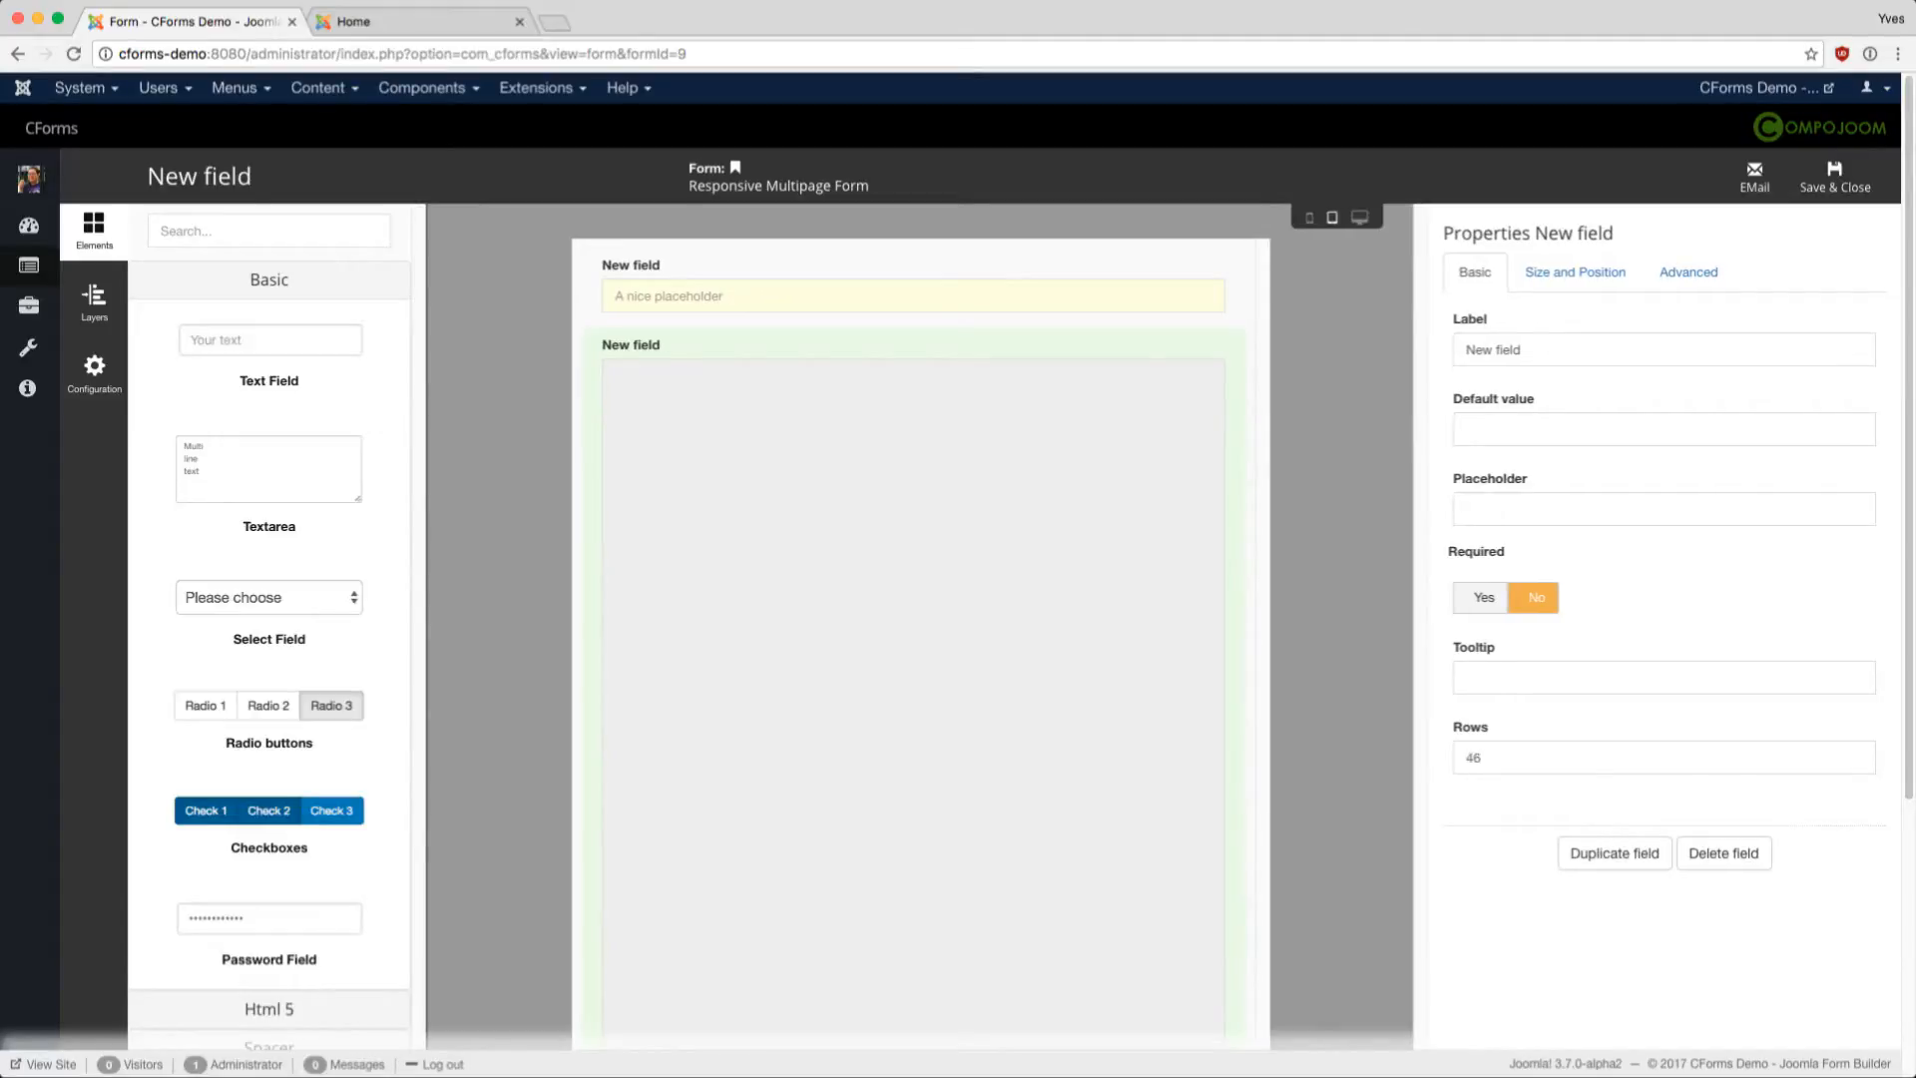
key(BackSpace)
key(BackSpace)
text(7)
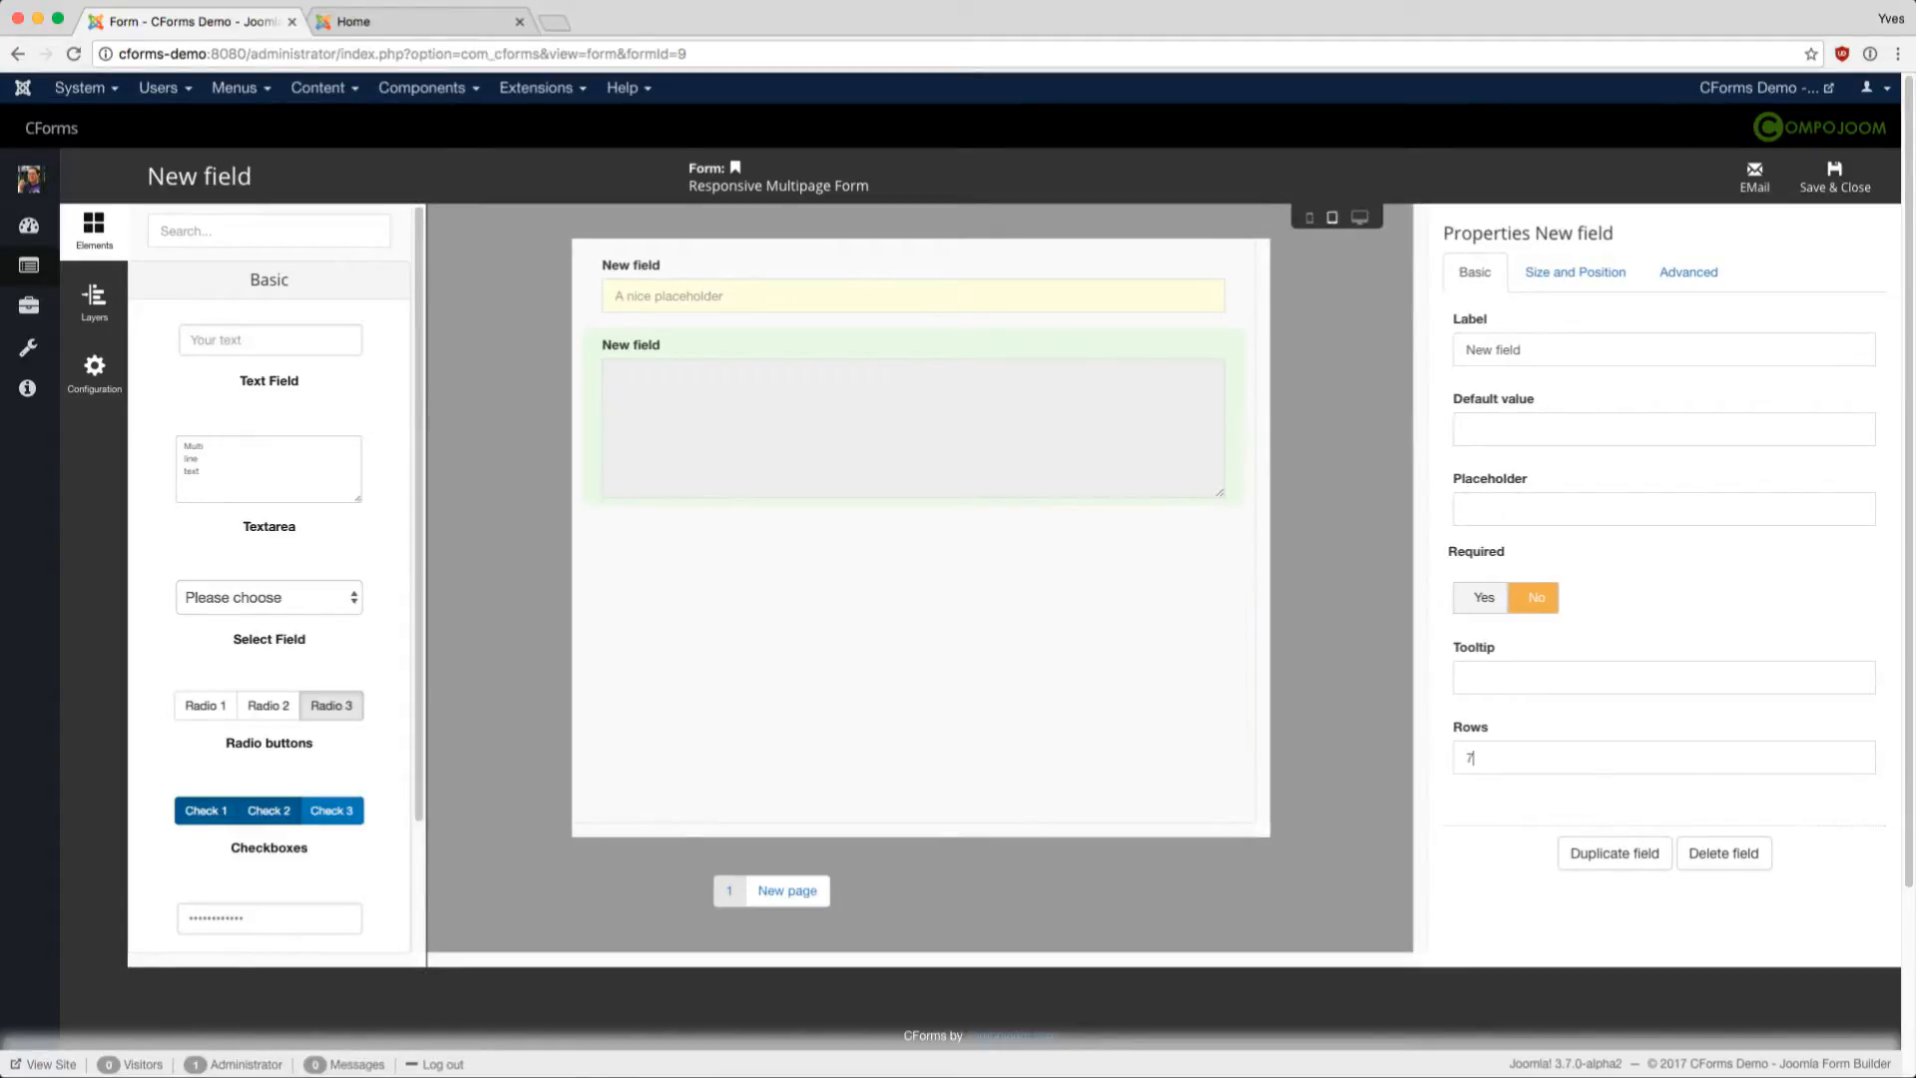
drag(1524, 350, 1483, 350)
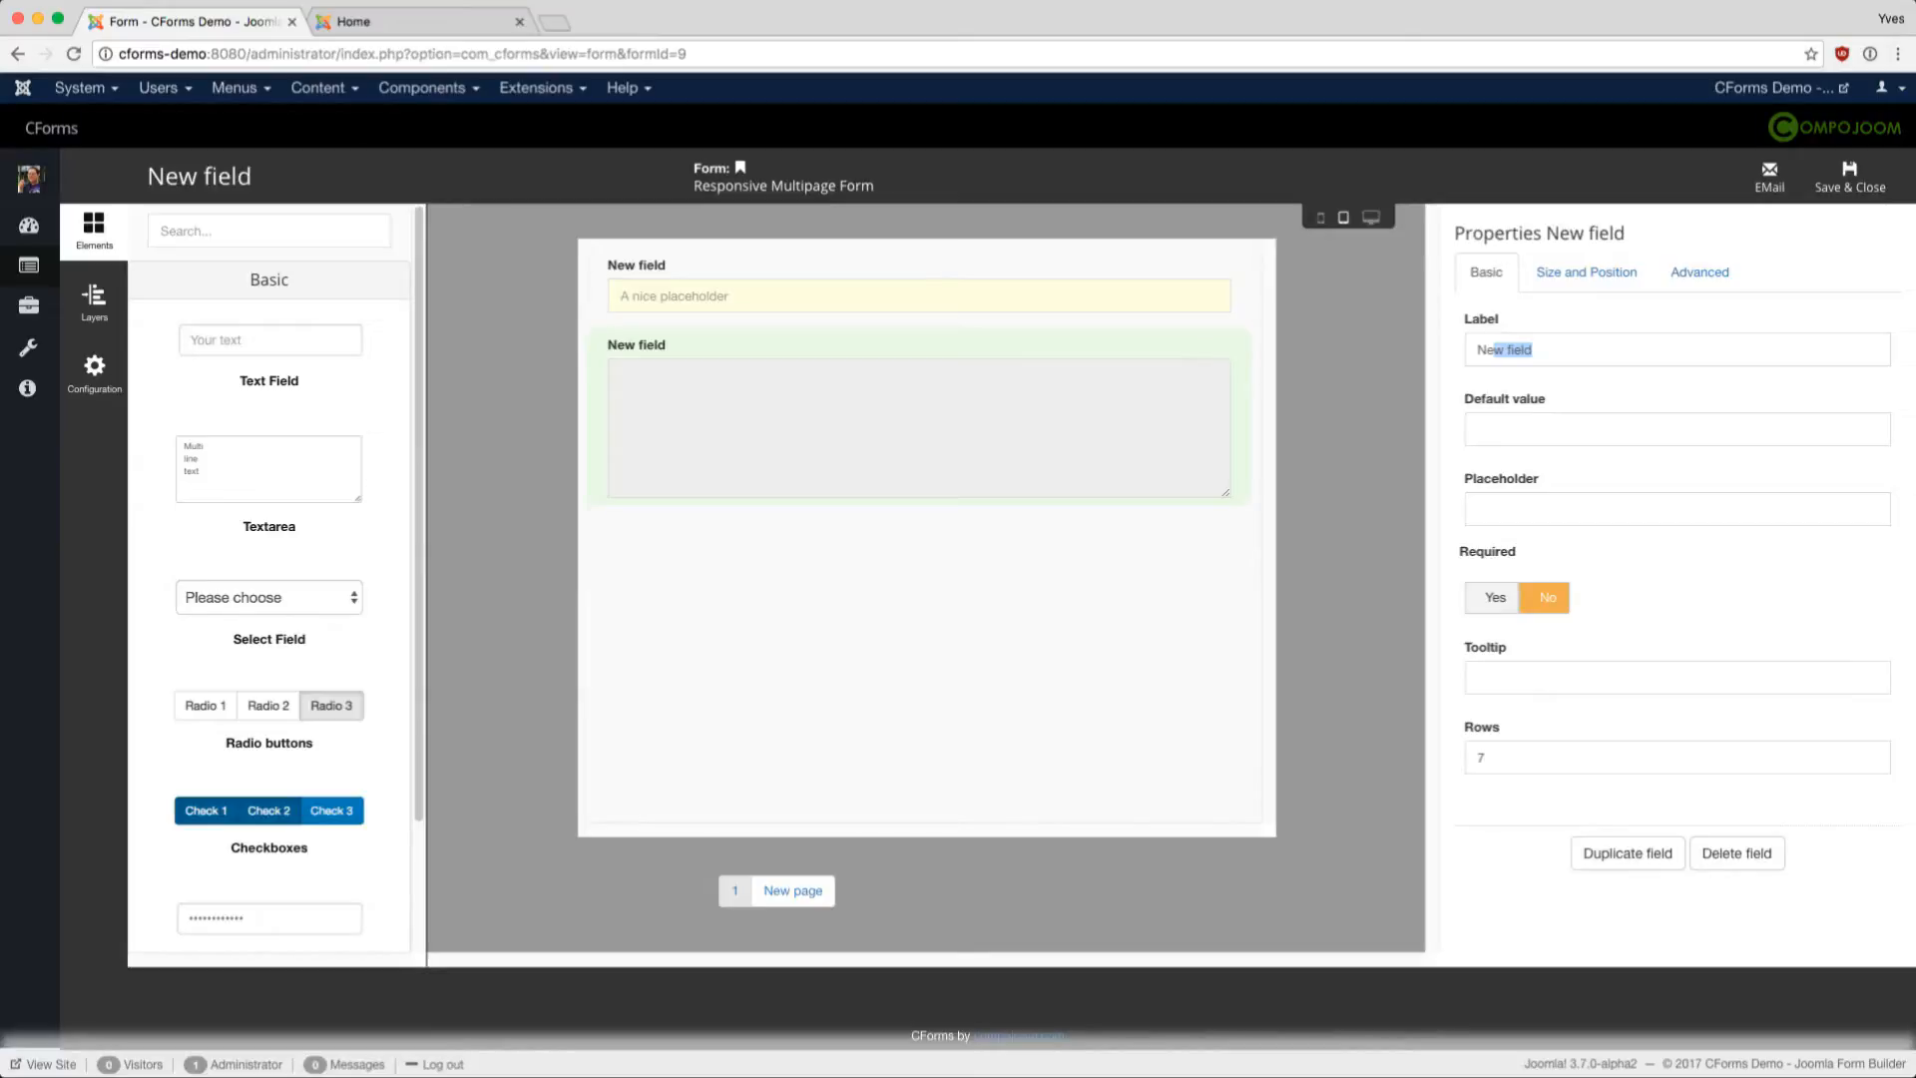
- Keep the textarea below the text field at ordering 2 and review its Advanced settings
click(1586, 272)
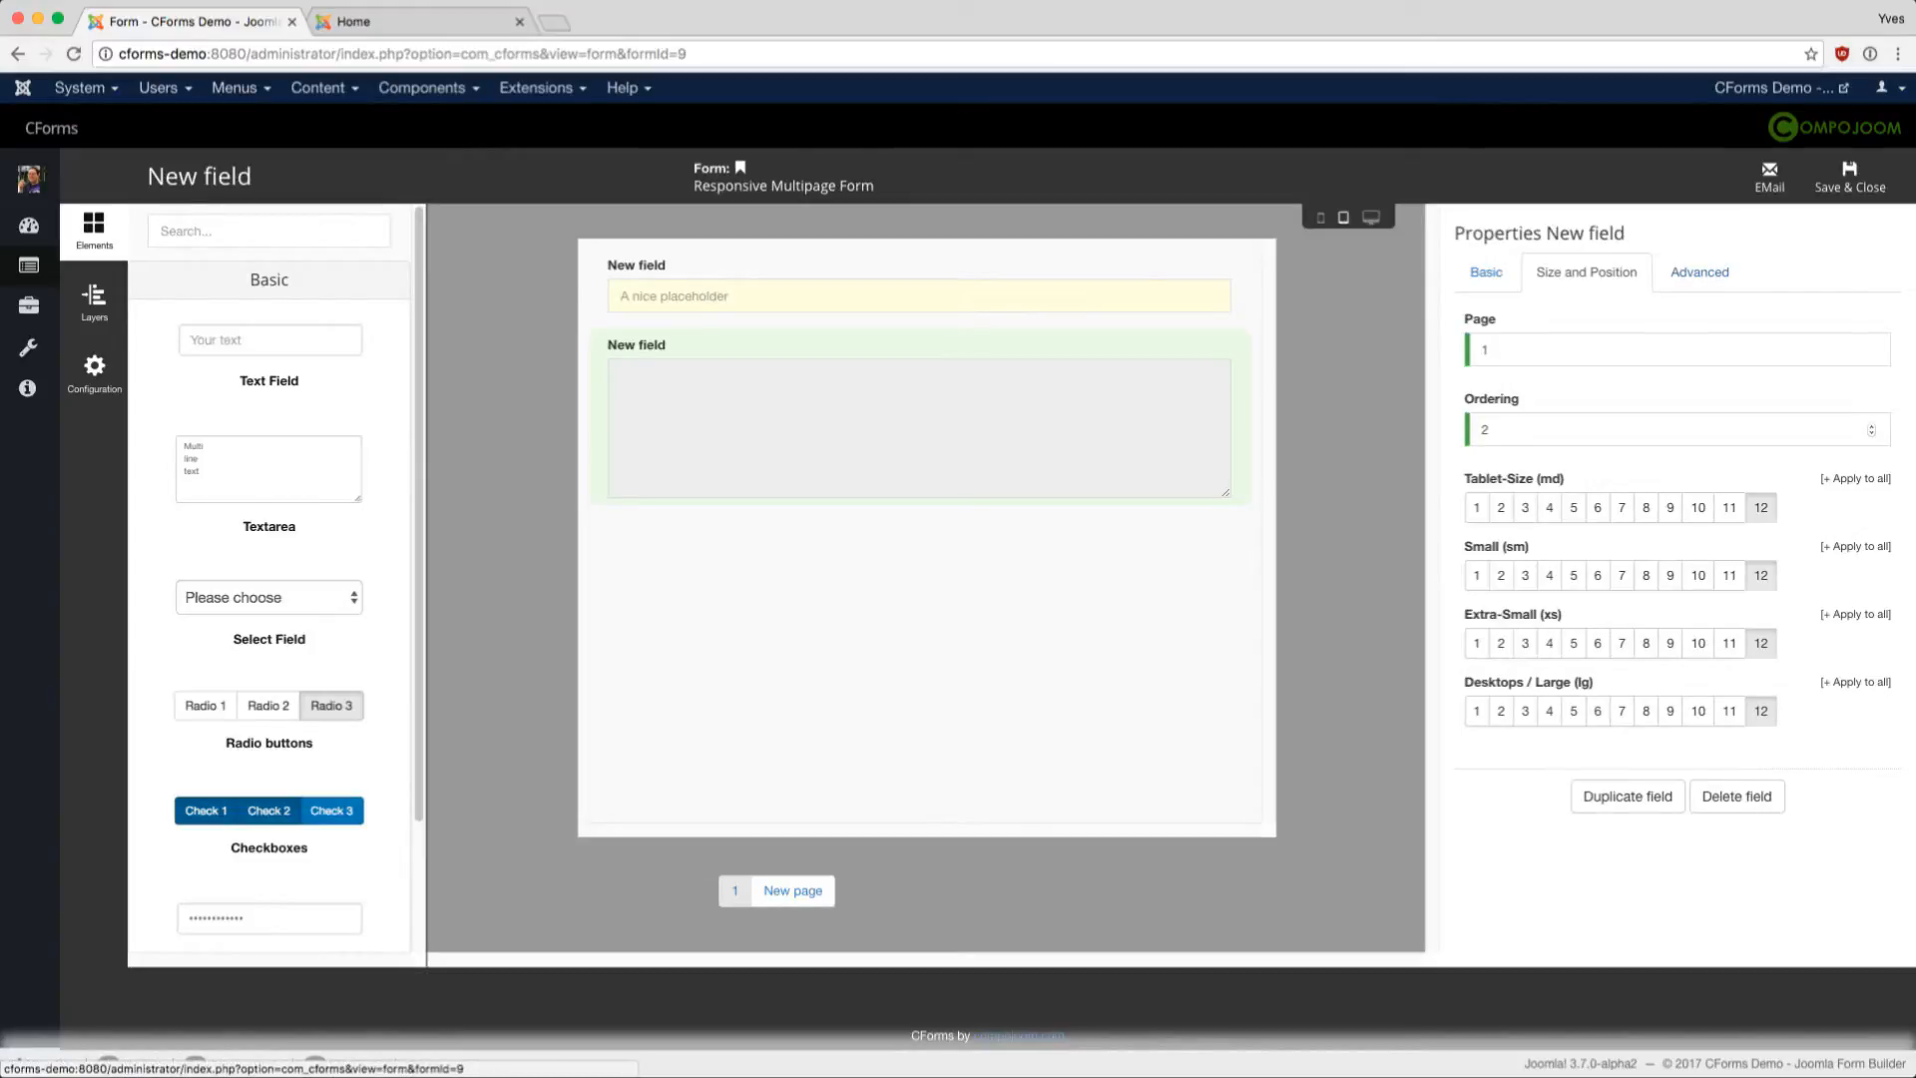
click(1491, 429)
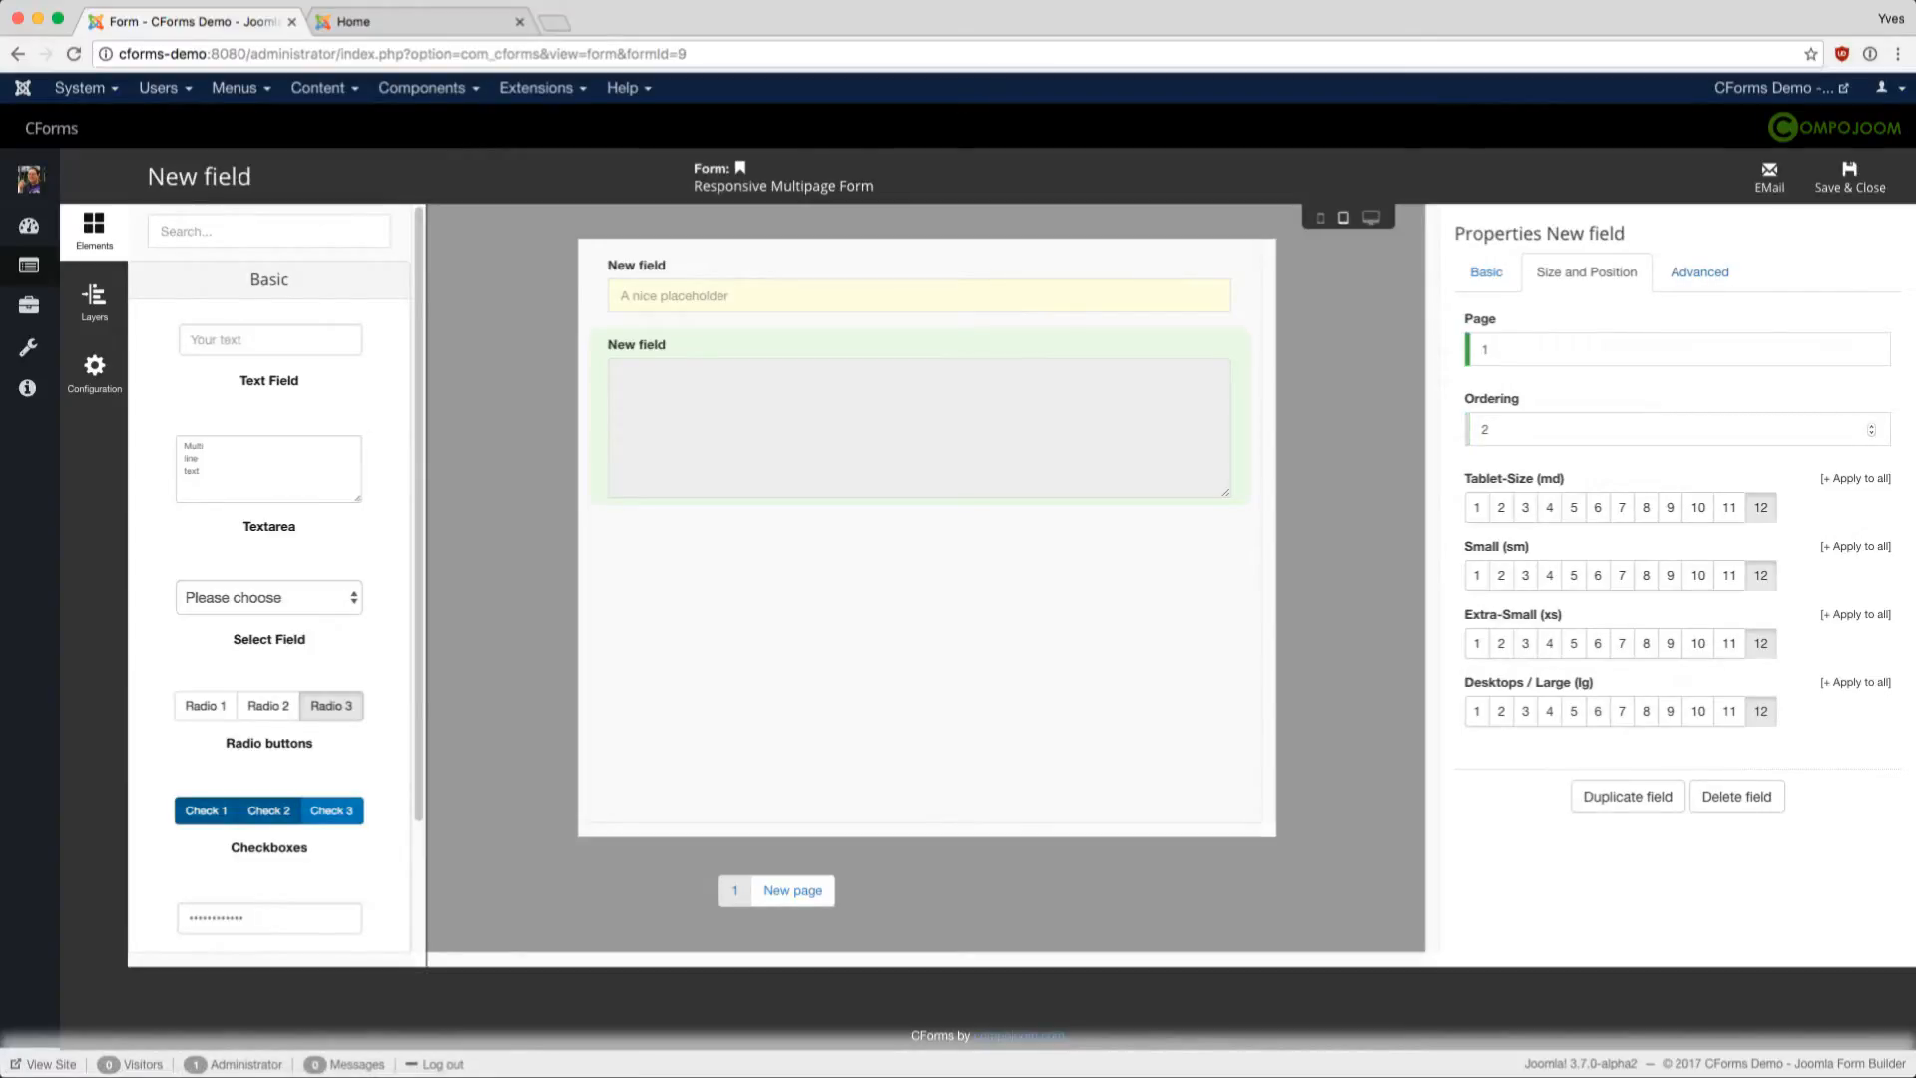
drag(893, 413, 901, 339)
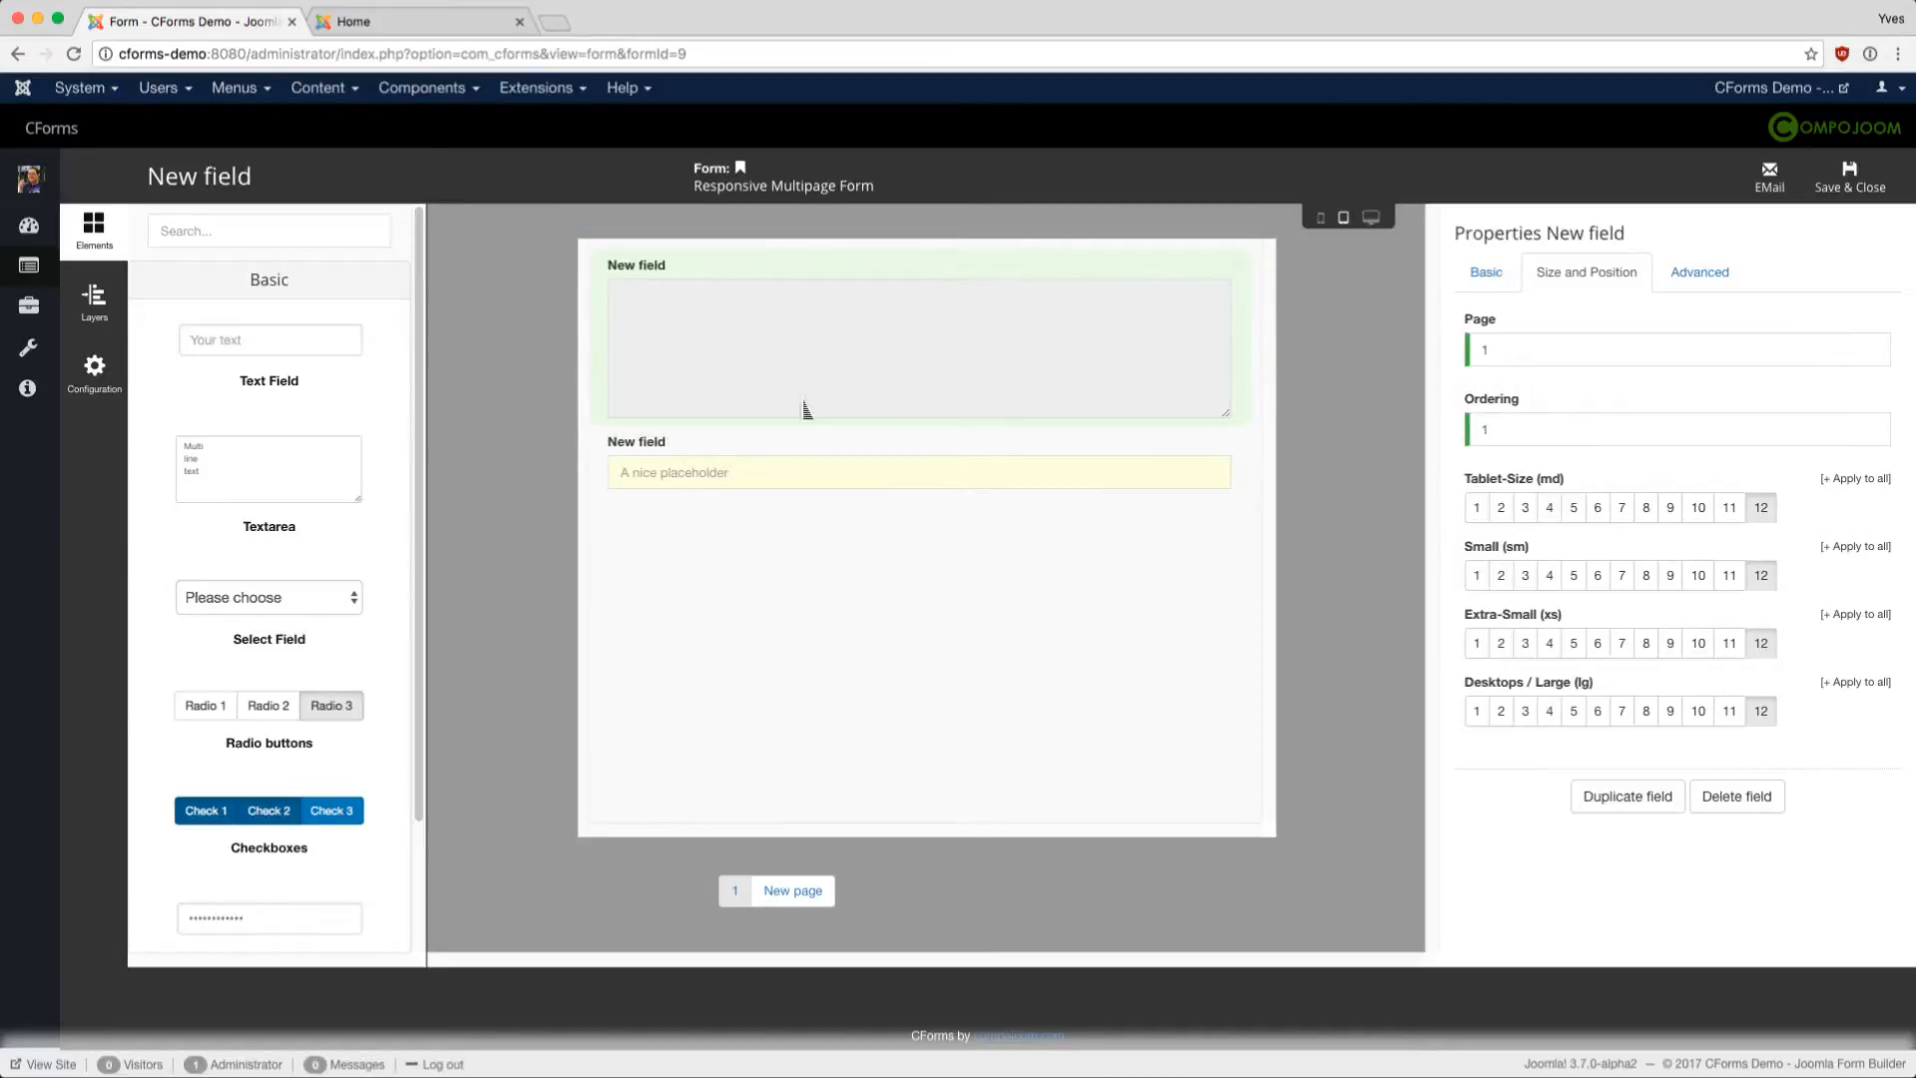
drag(806, 409, 689, 450)
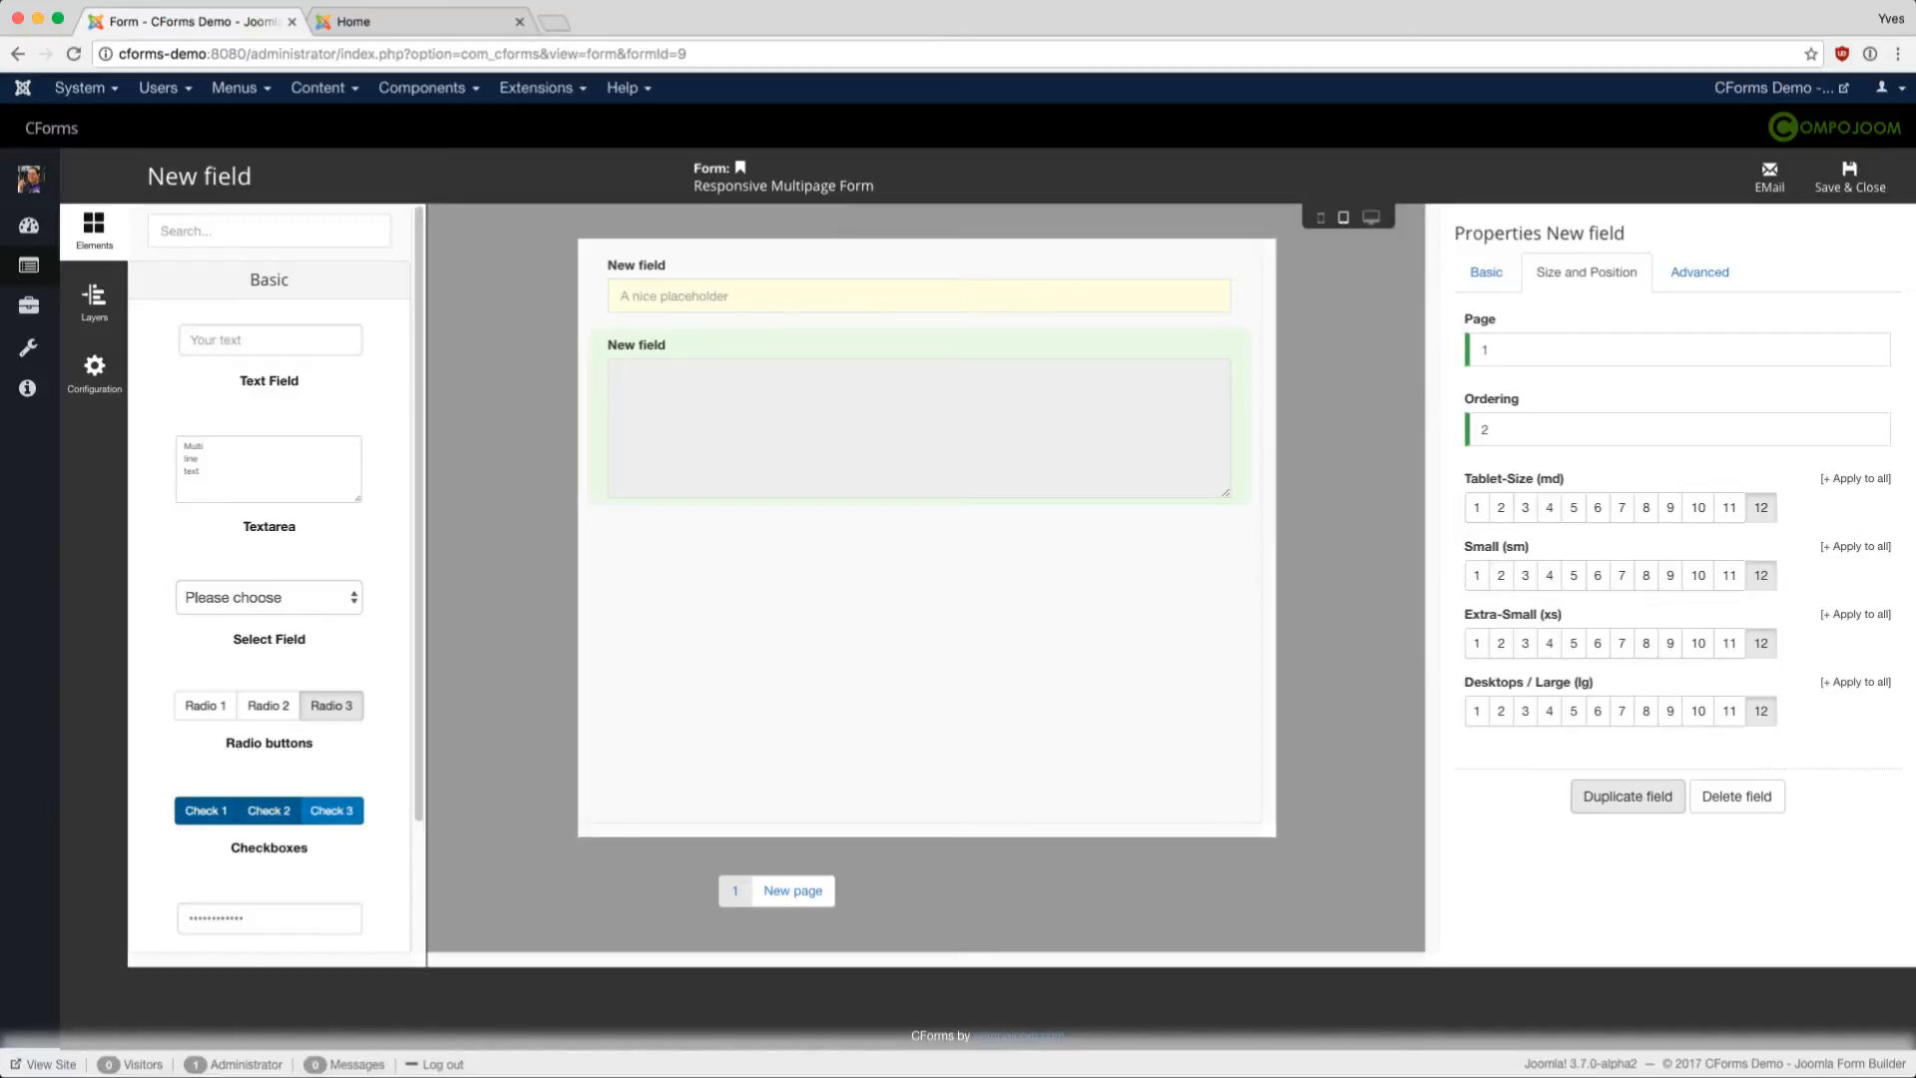
click(1700, 272)
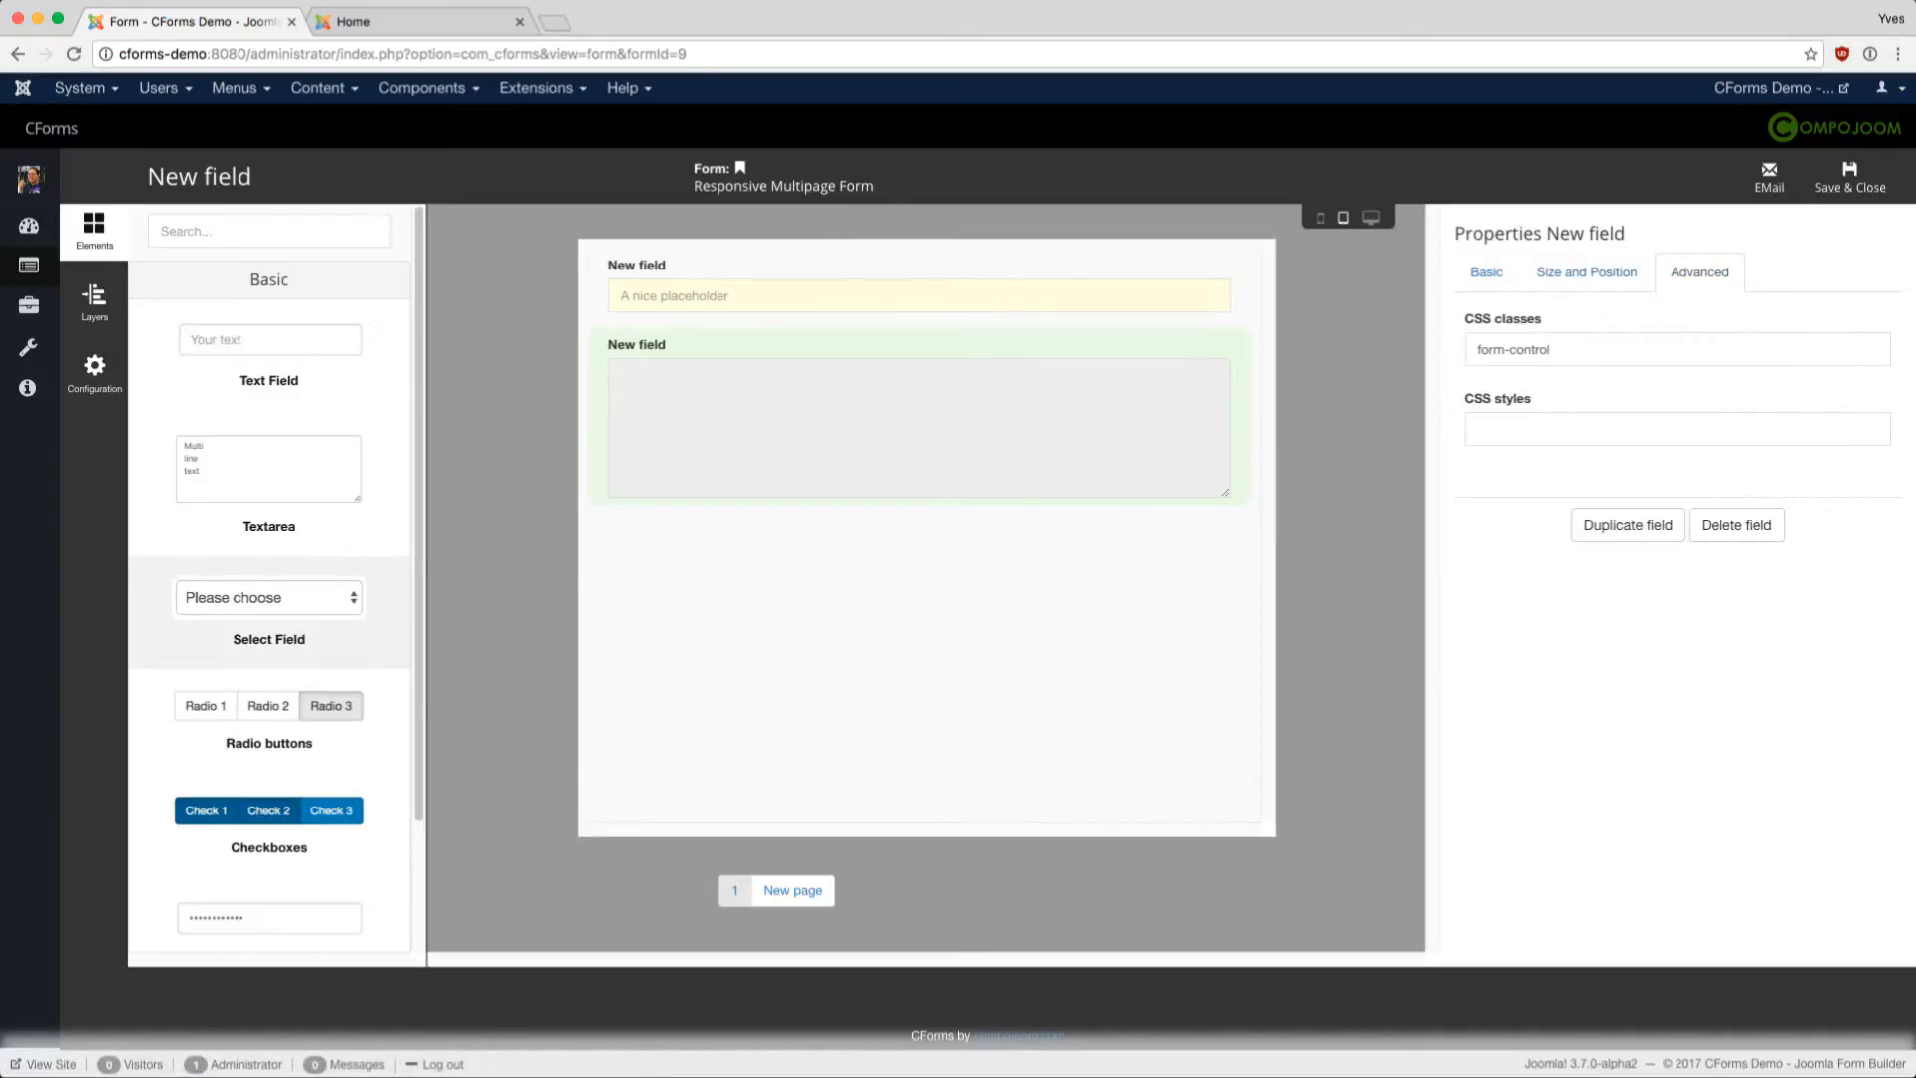
- Add a required select field below the textarea with a 'Please Select' option
drag(270, 610, 918, 579)
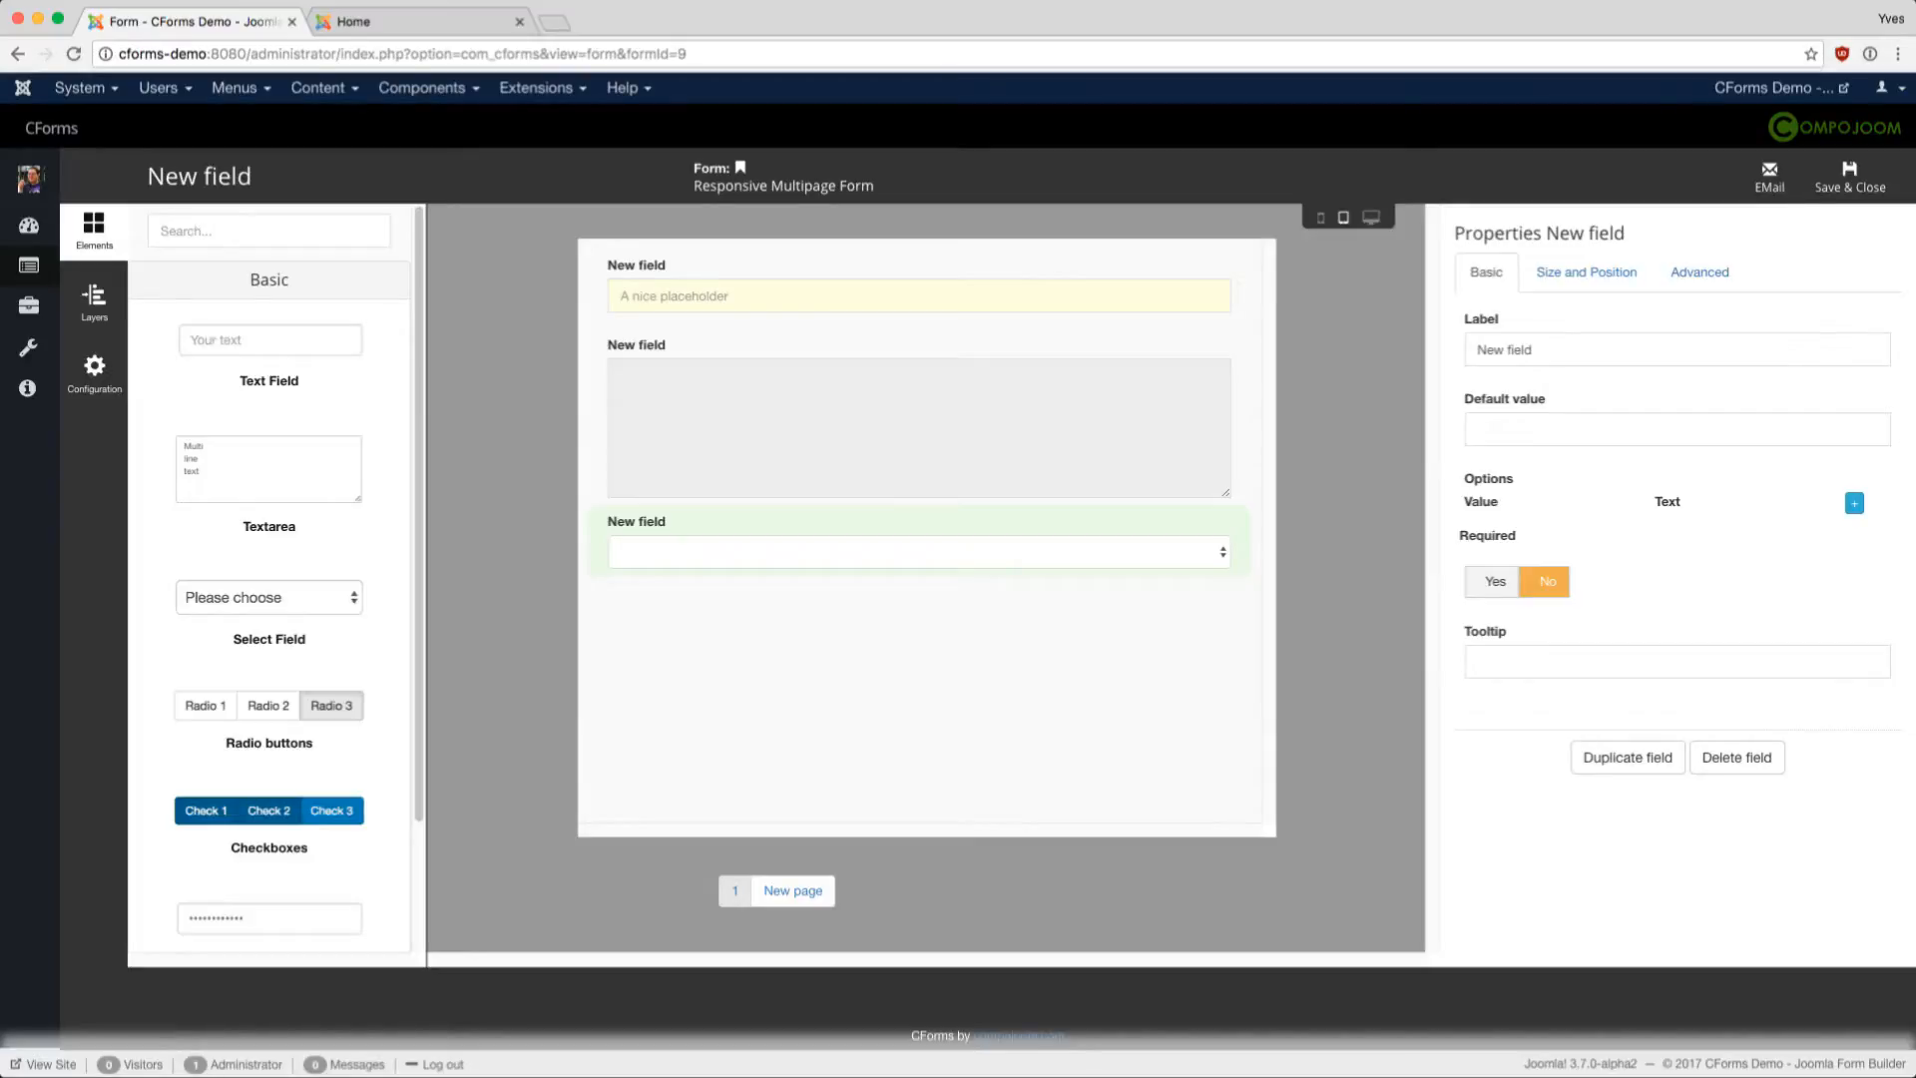
click(1855, 502)
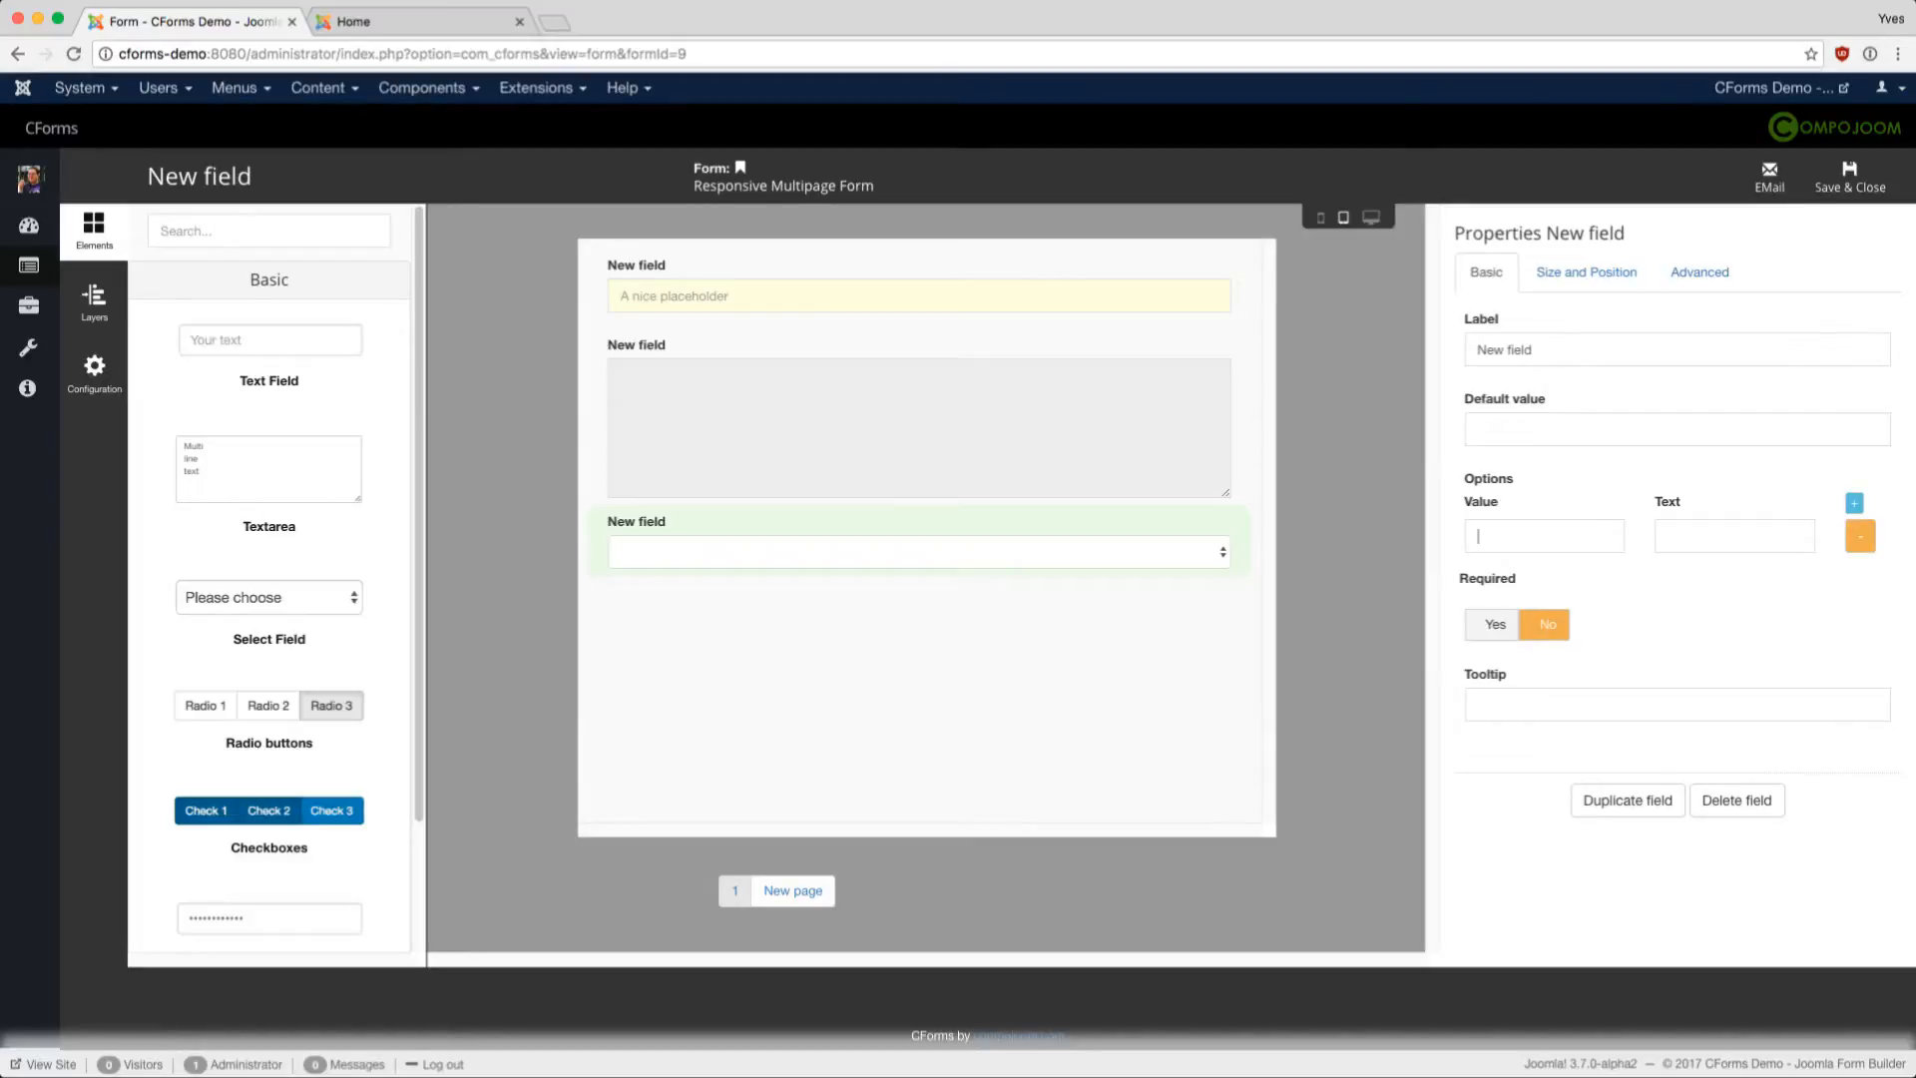
text(Please Select)
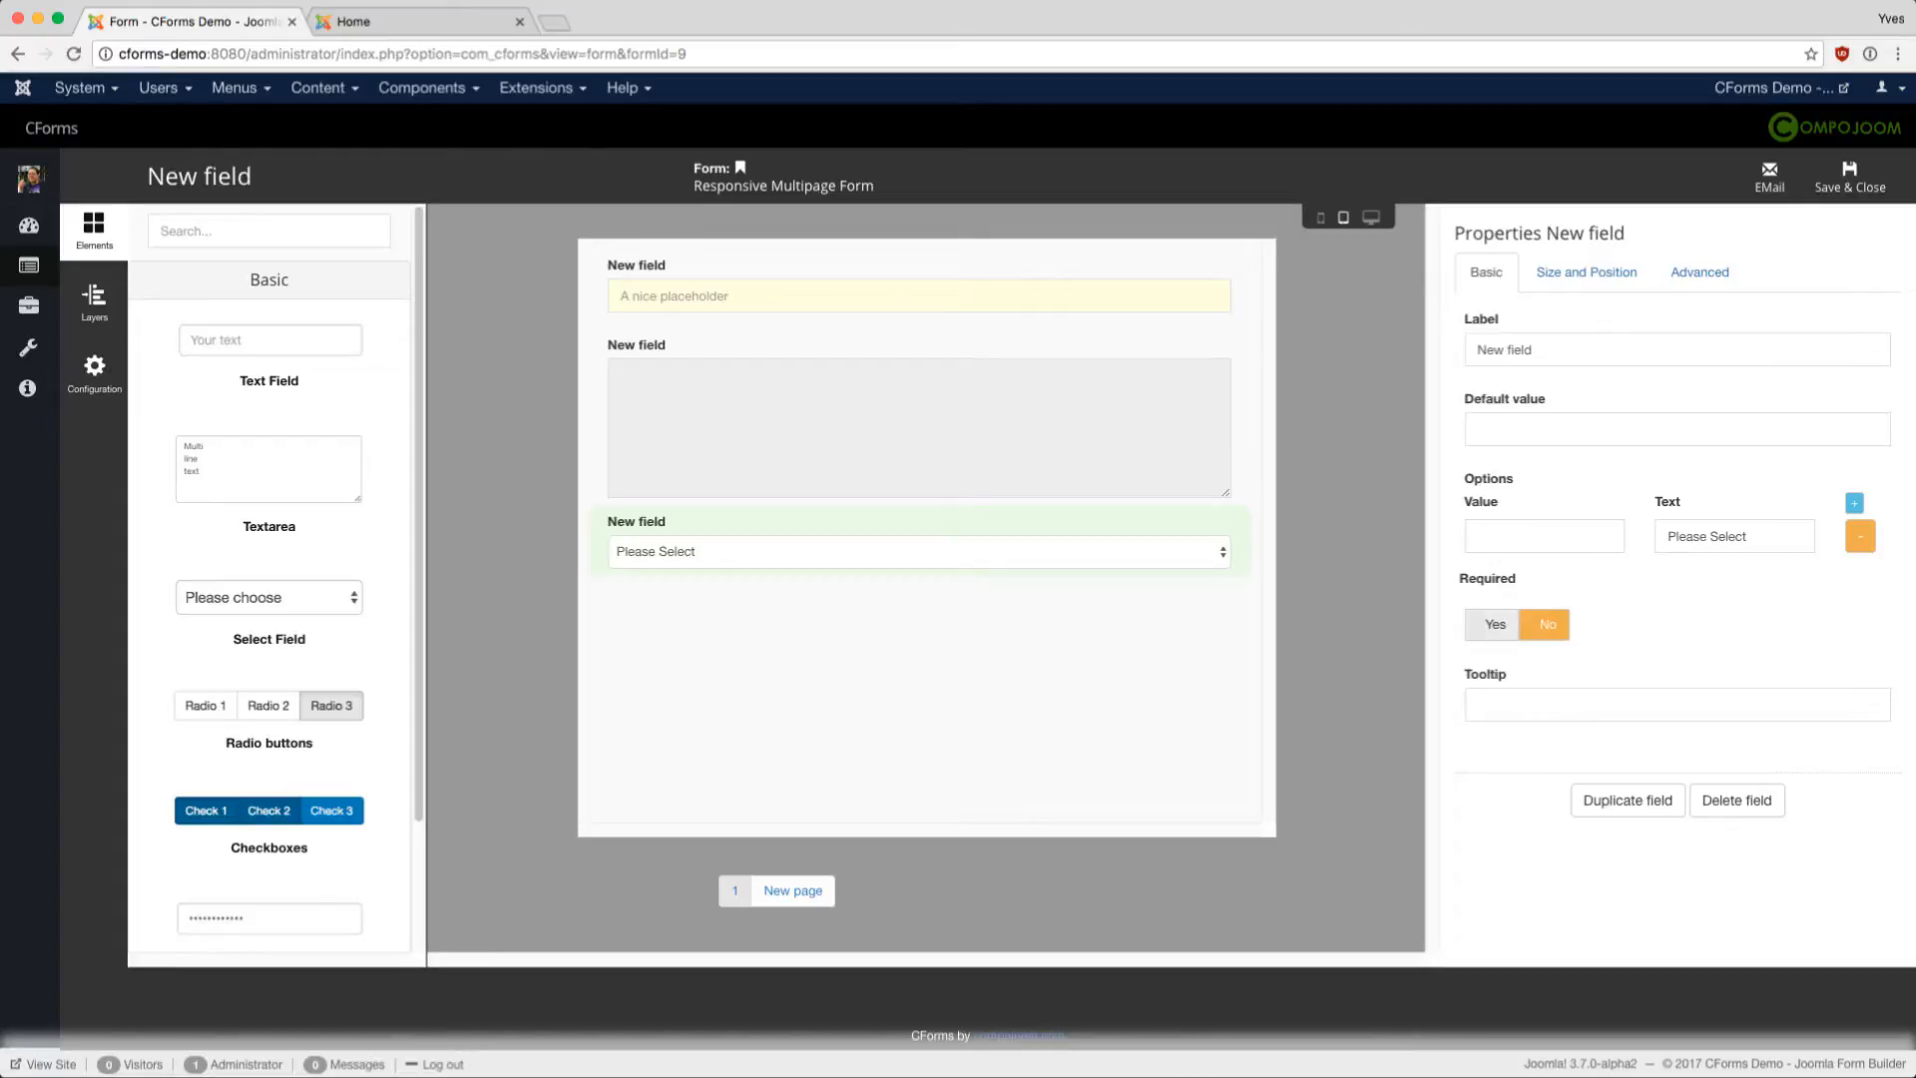
click(1494, 623)
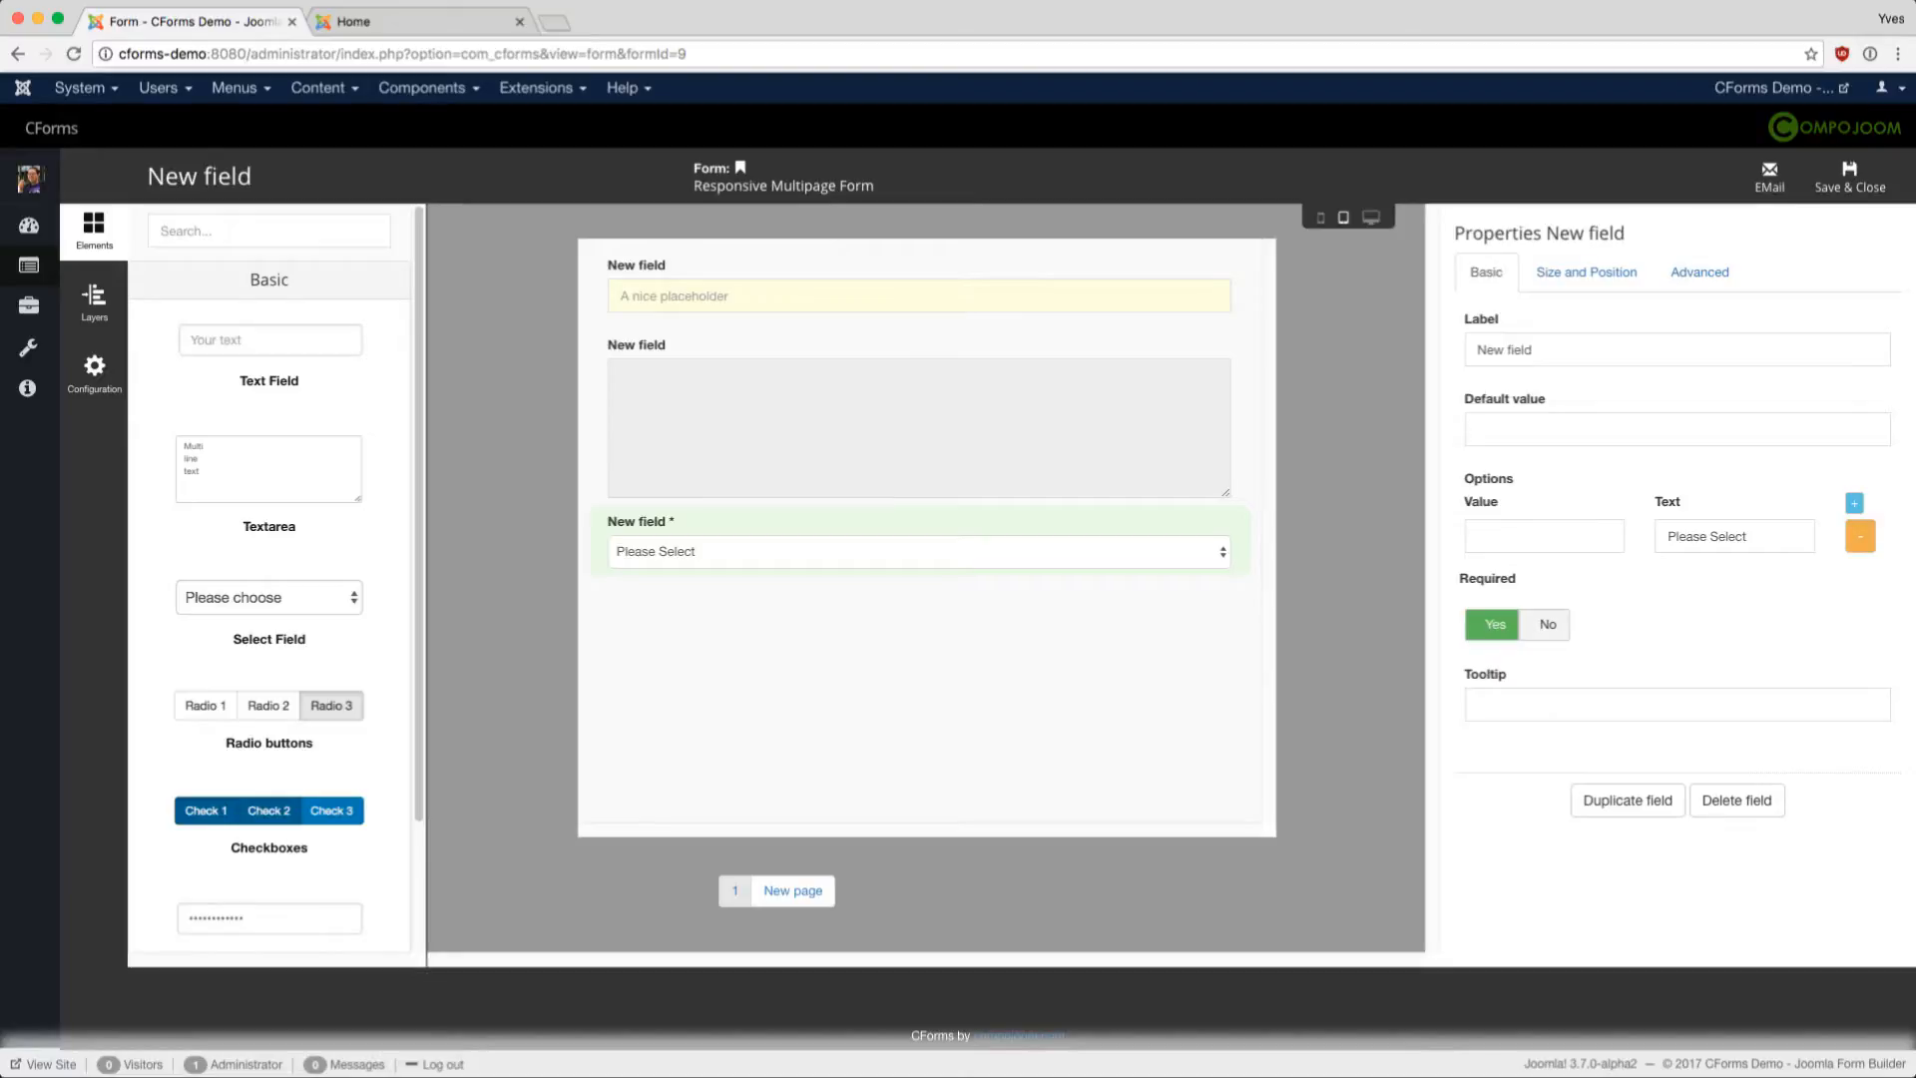
- Add a second select option 'Mr' and test both options in the preview dropdown
click(1854, 502)
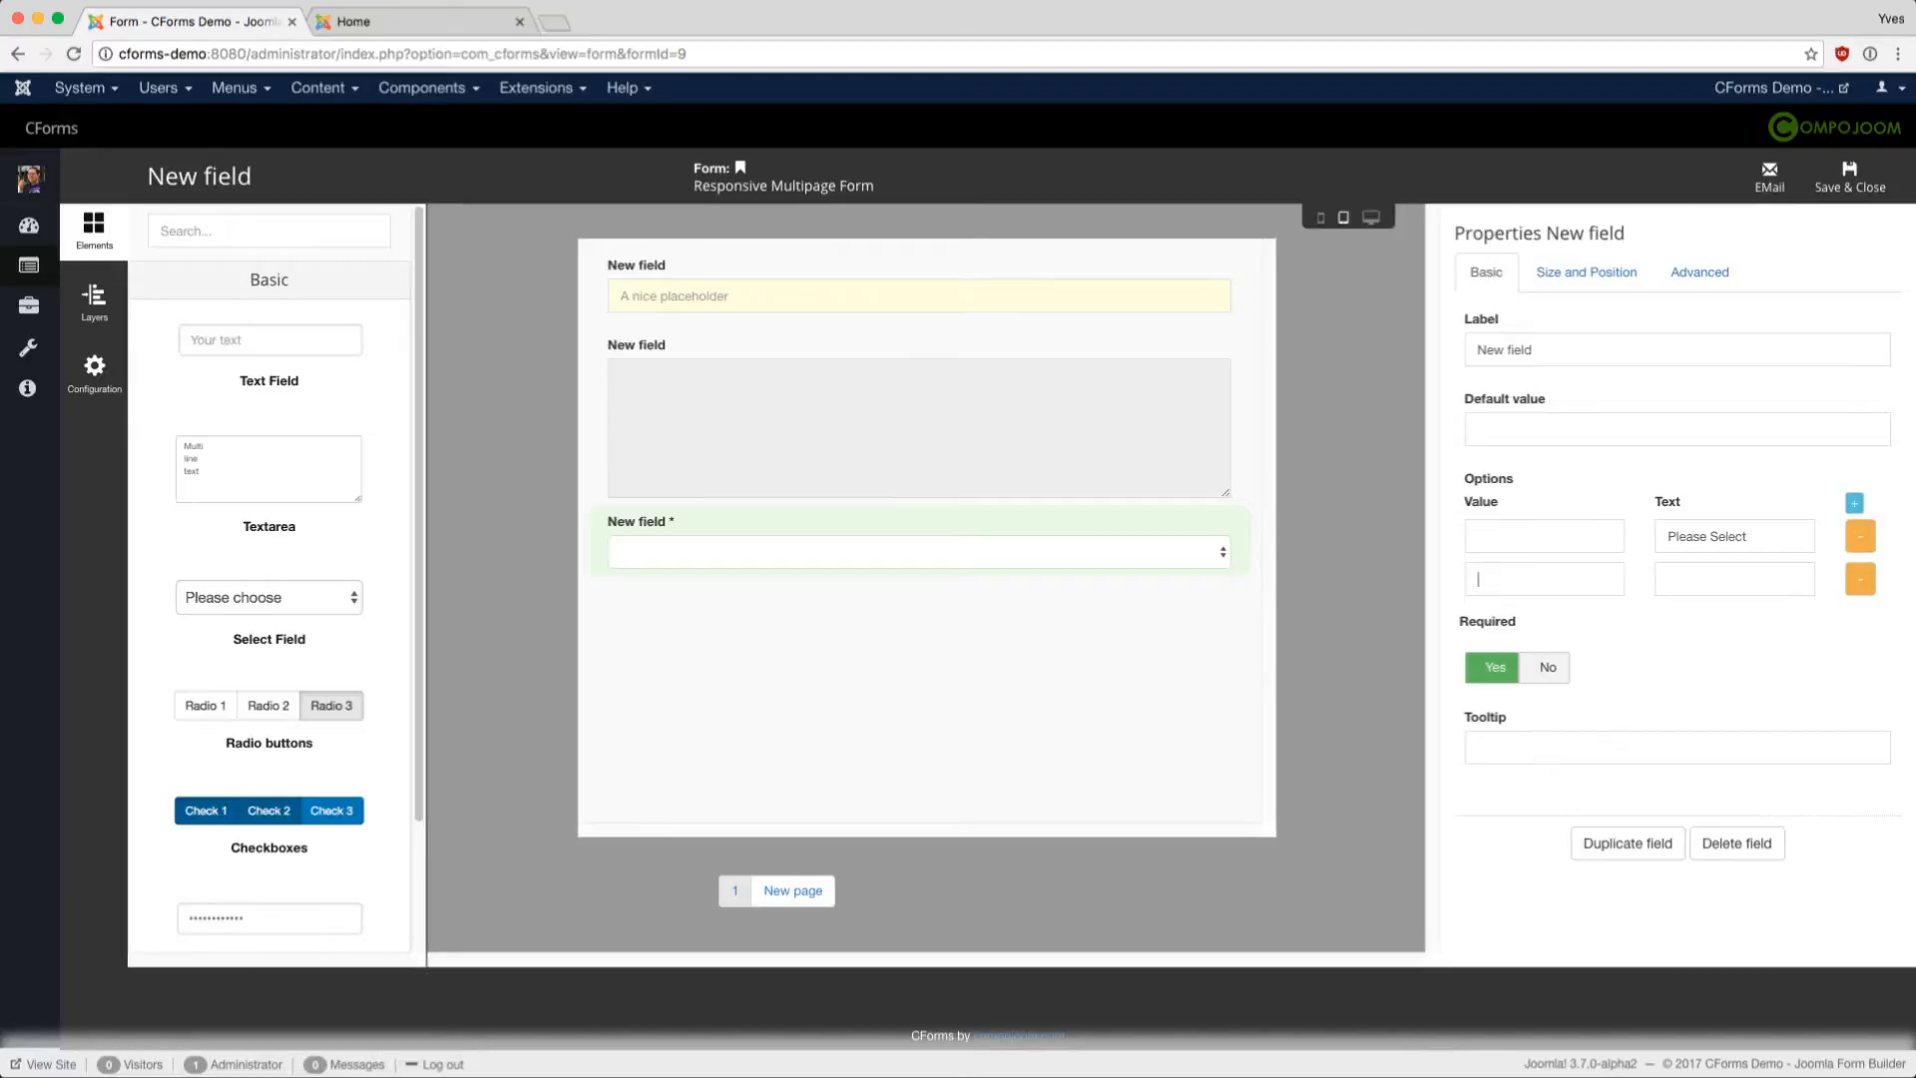
text(Mr)
key(Tab)
text(Mr)
click(918, 552)
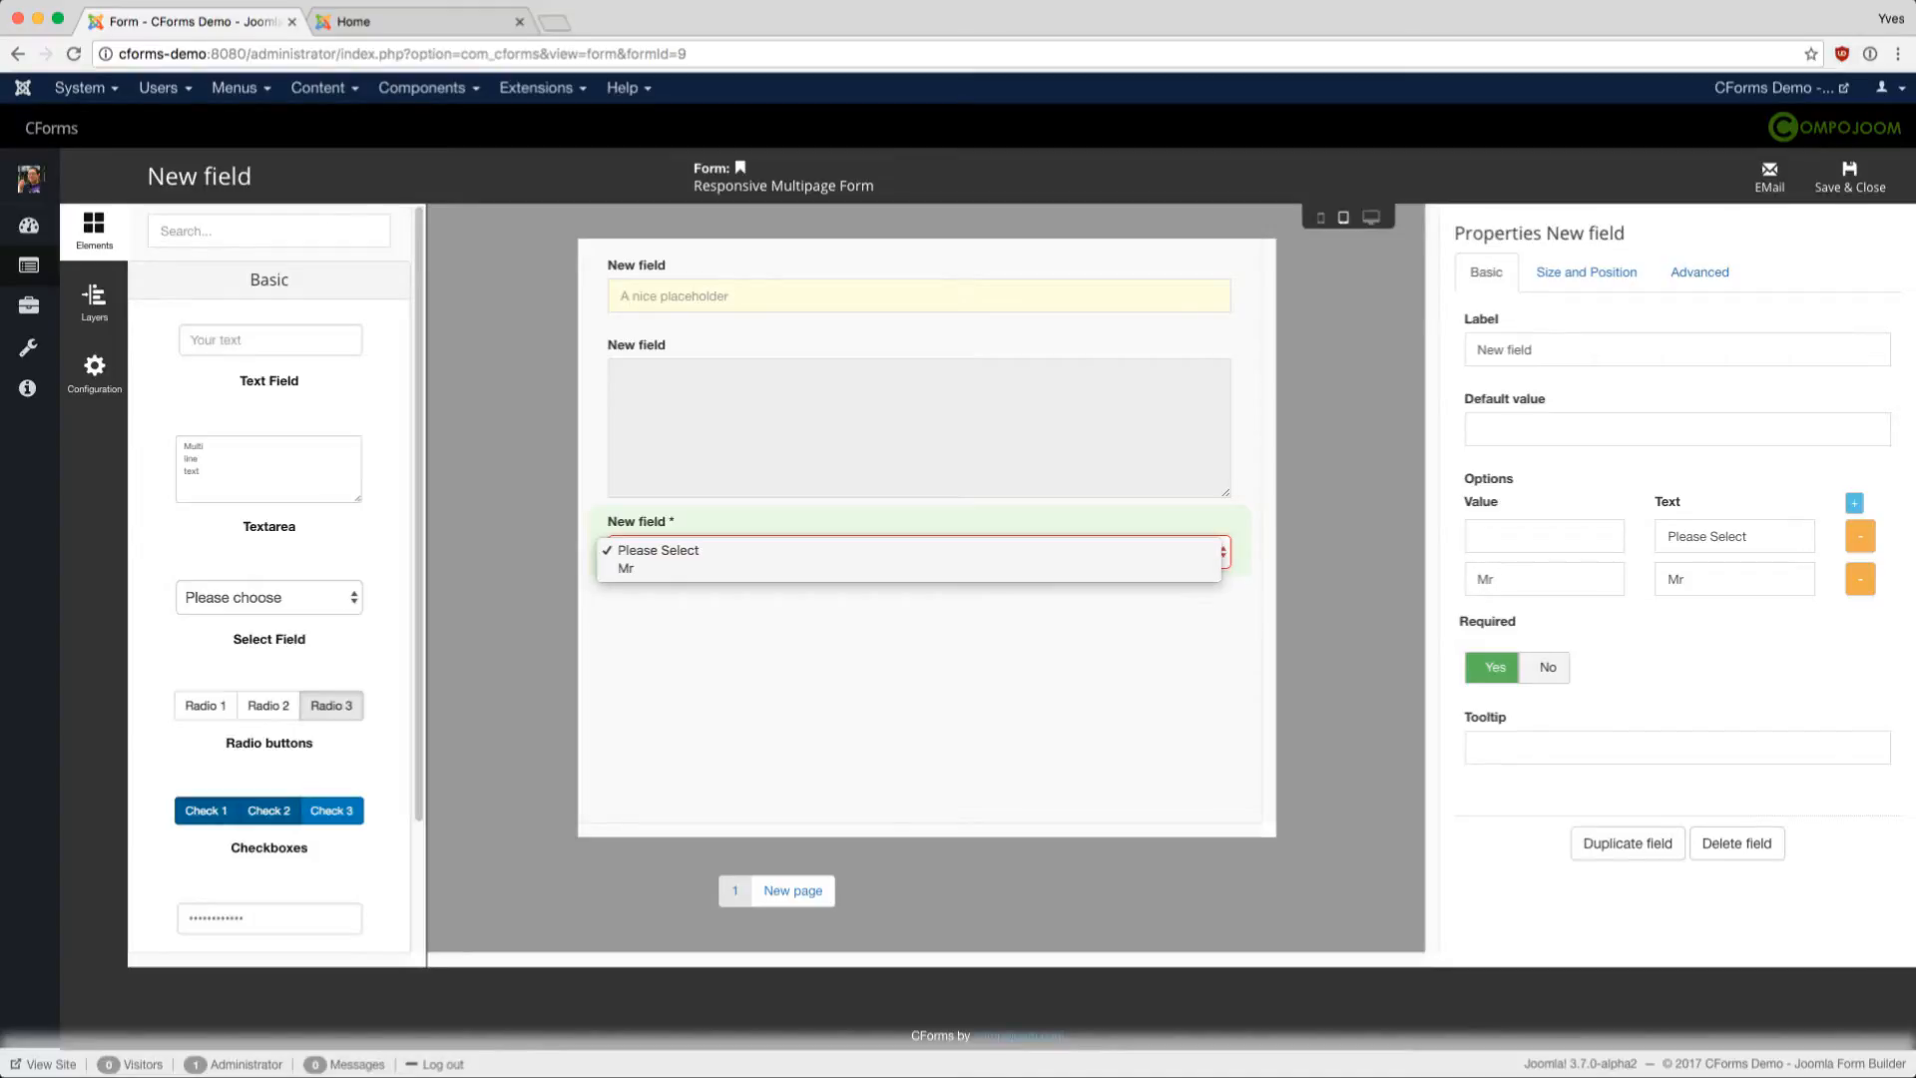
click(908, 569)
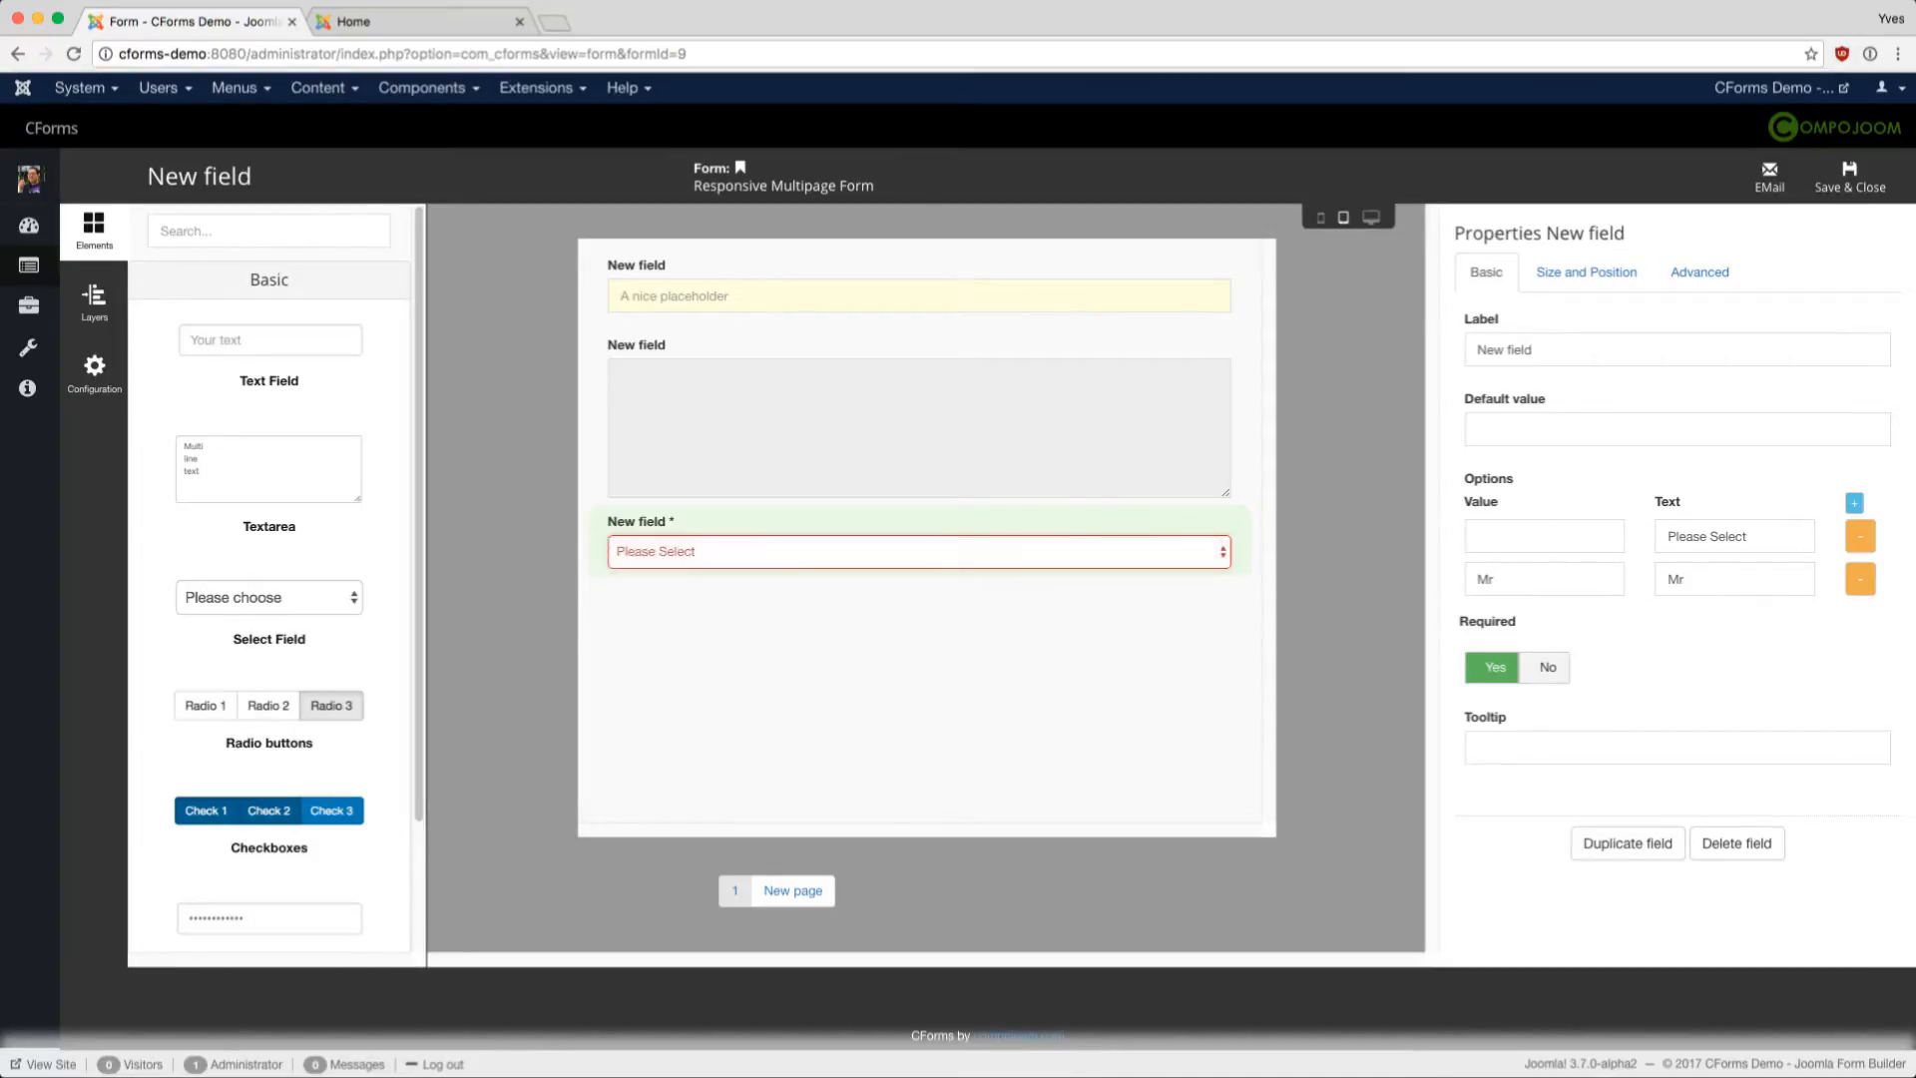
click(908, 552)
click(909, 533)
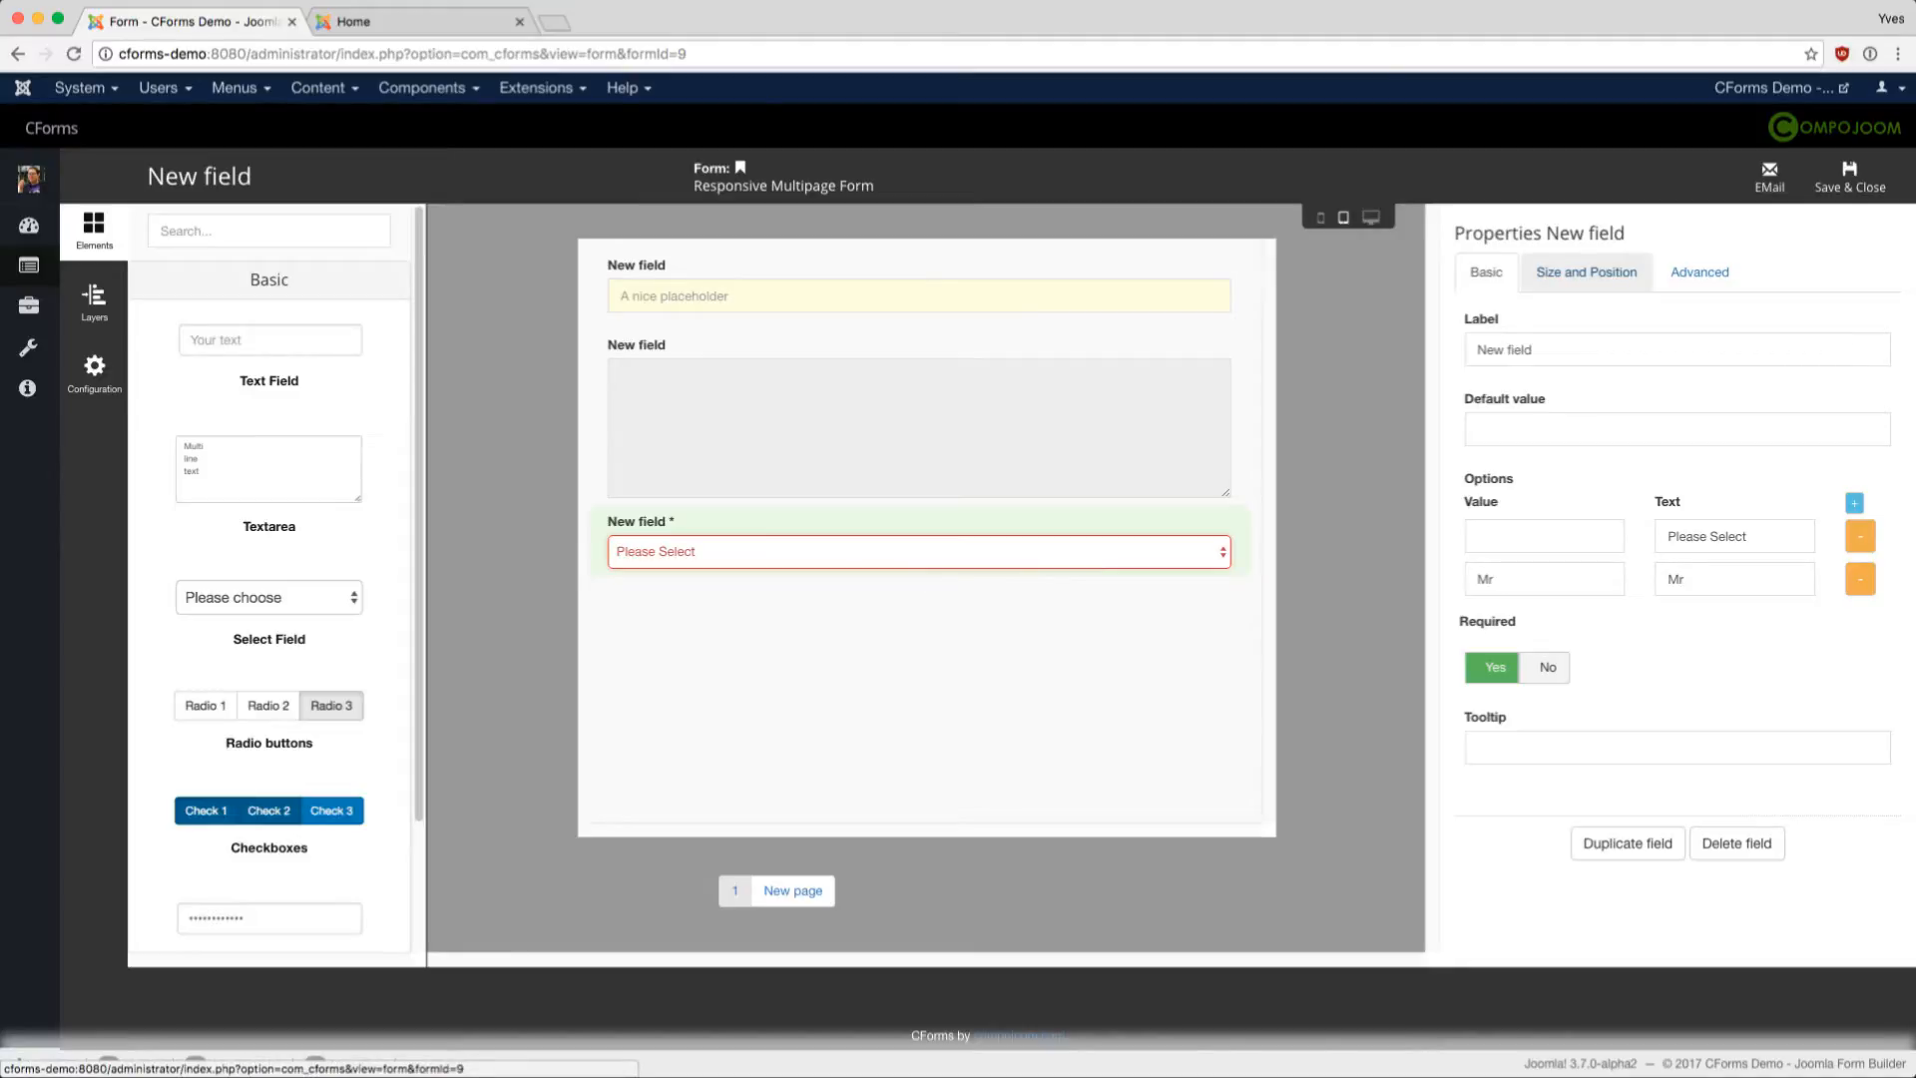
- Review the select field's Size and Position, Advanced and Basic settings
click(1586, 271)
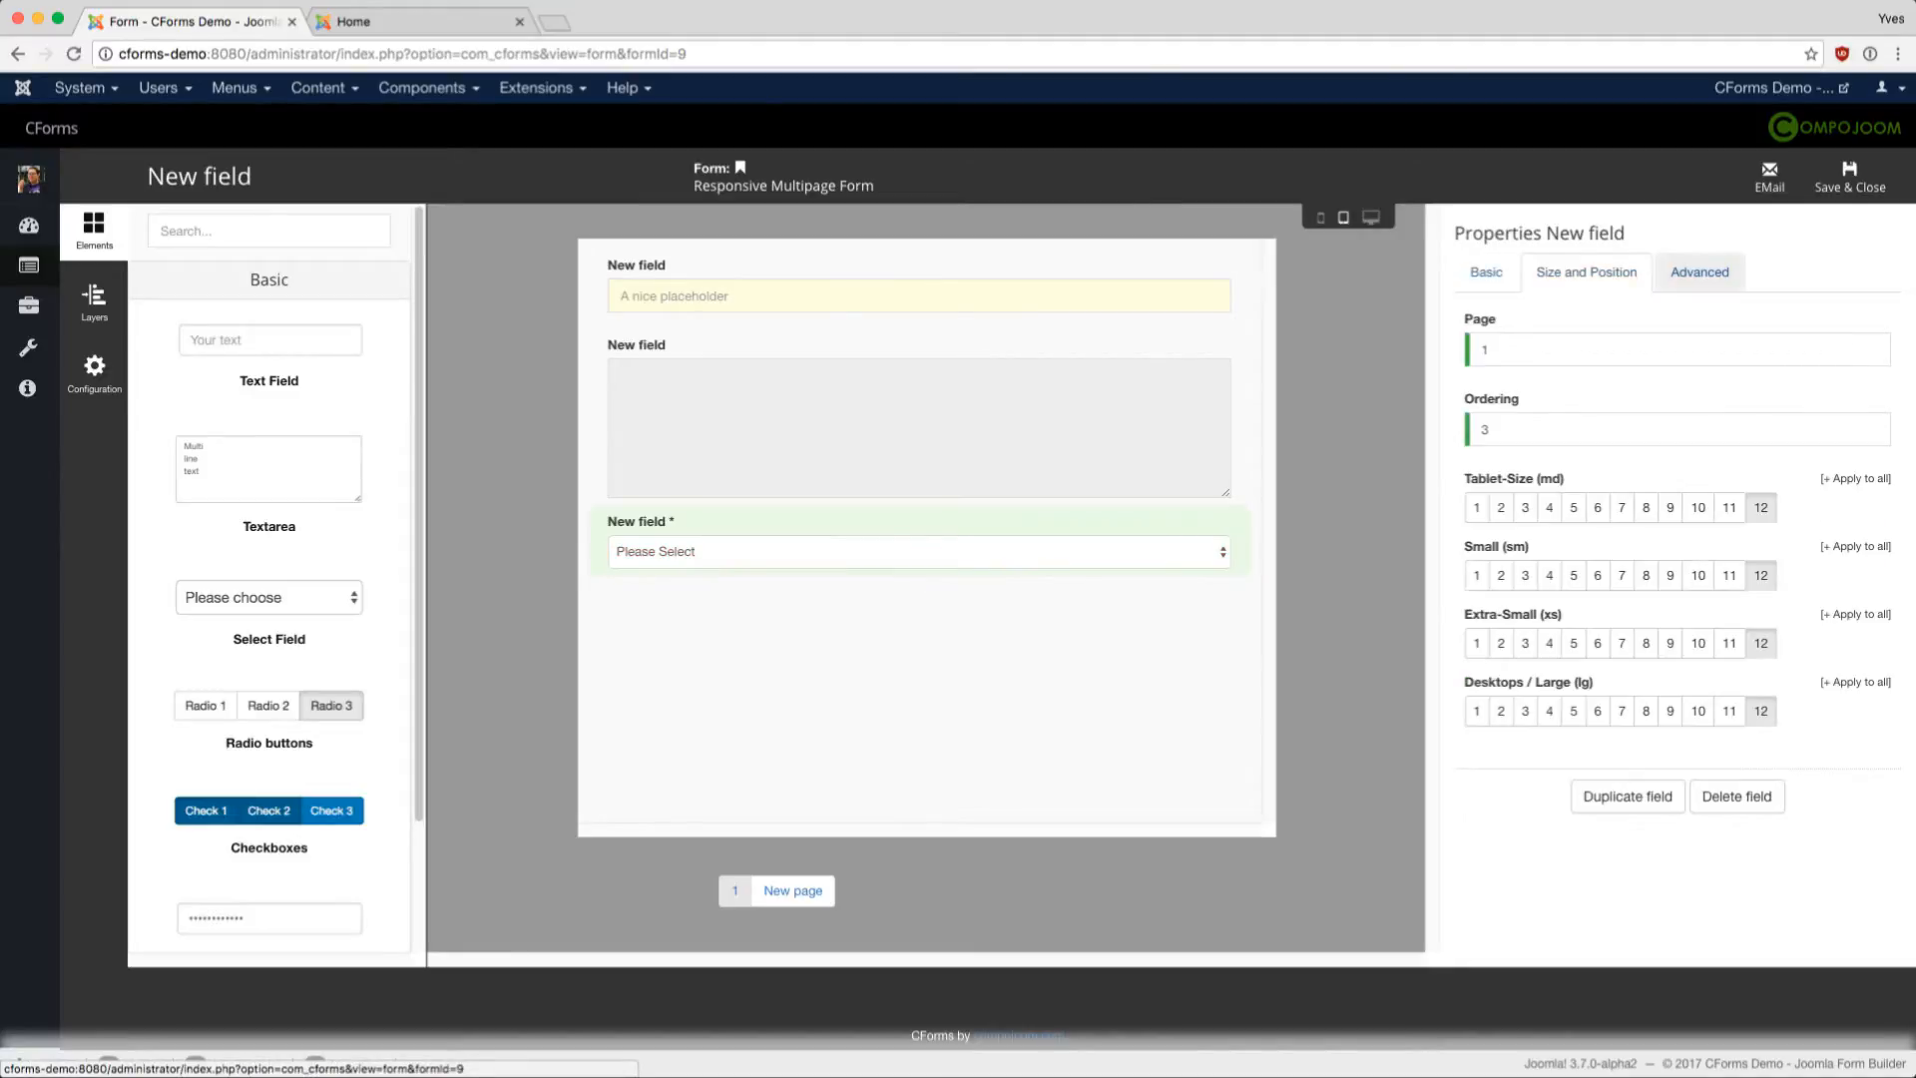
click(1700, 271)
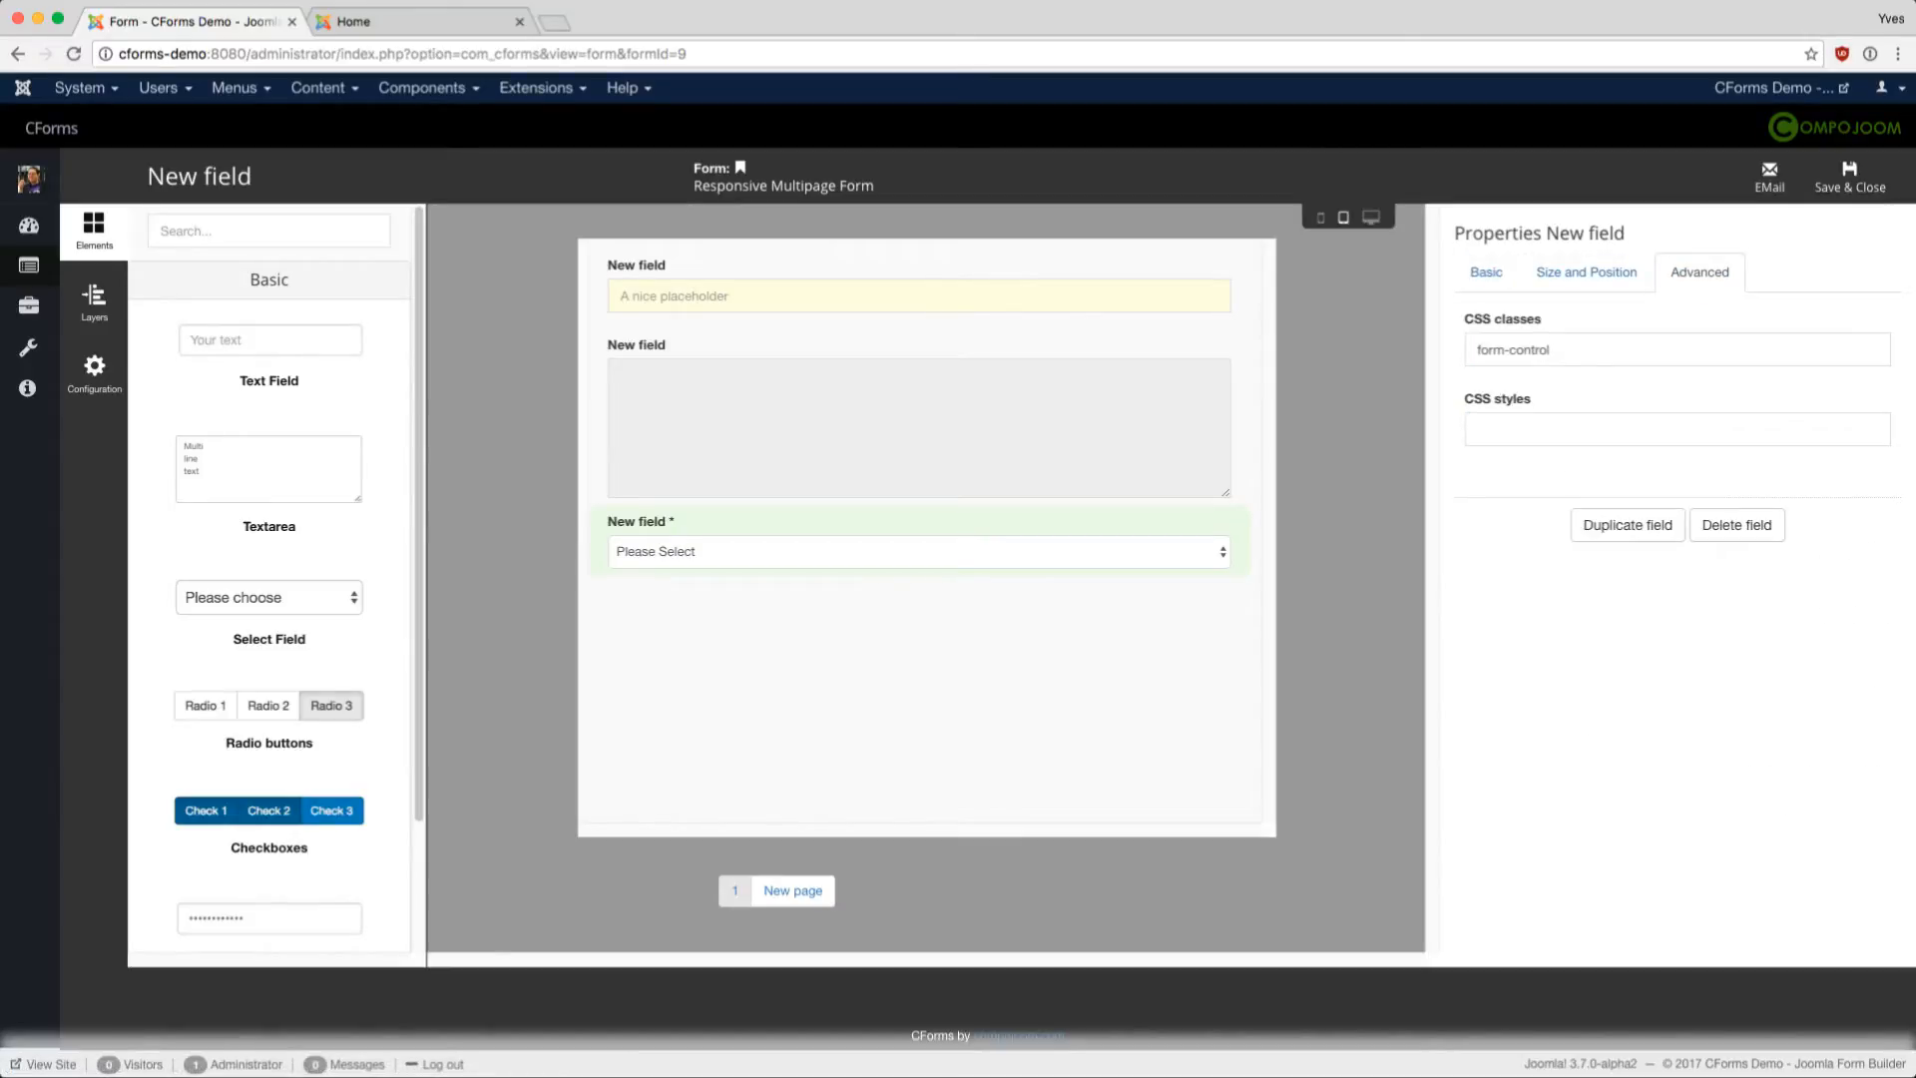
click(1486, 272)
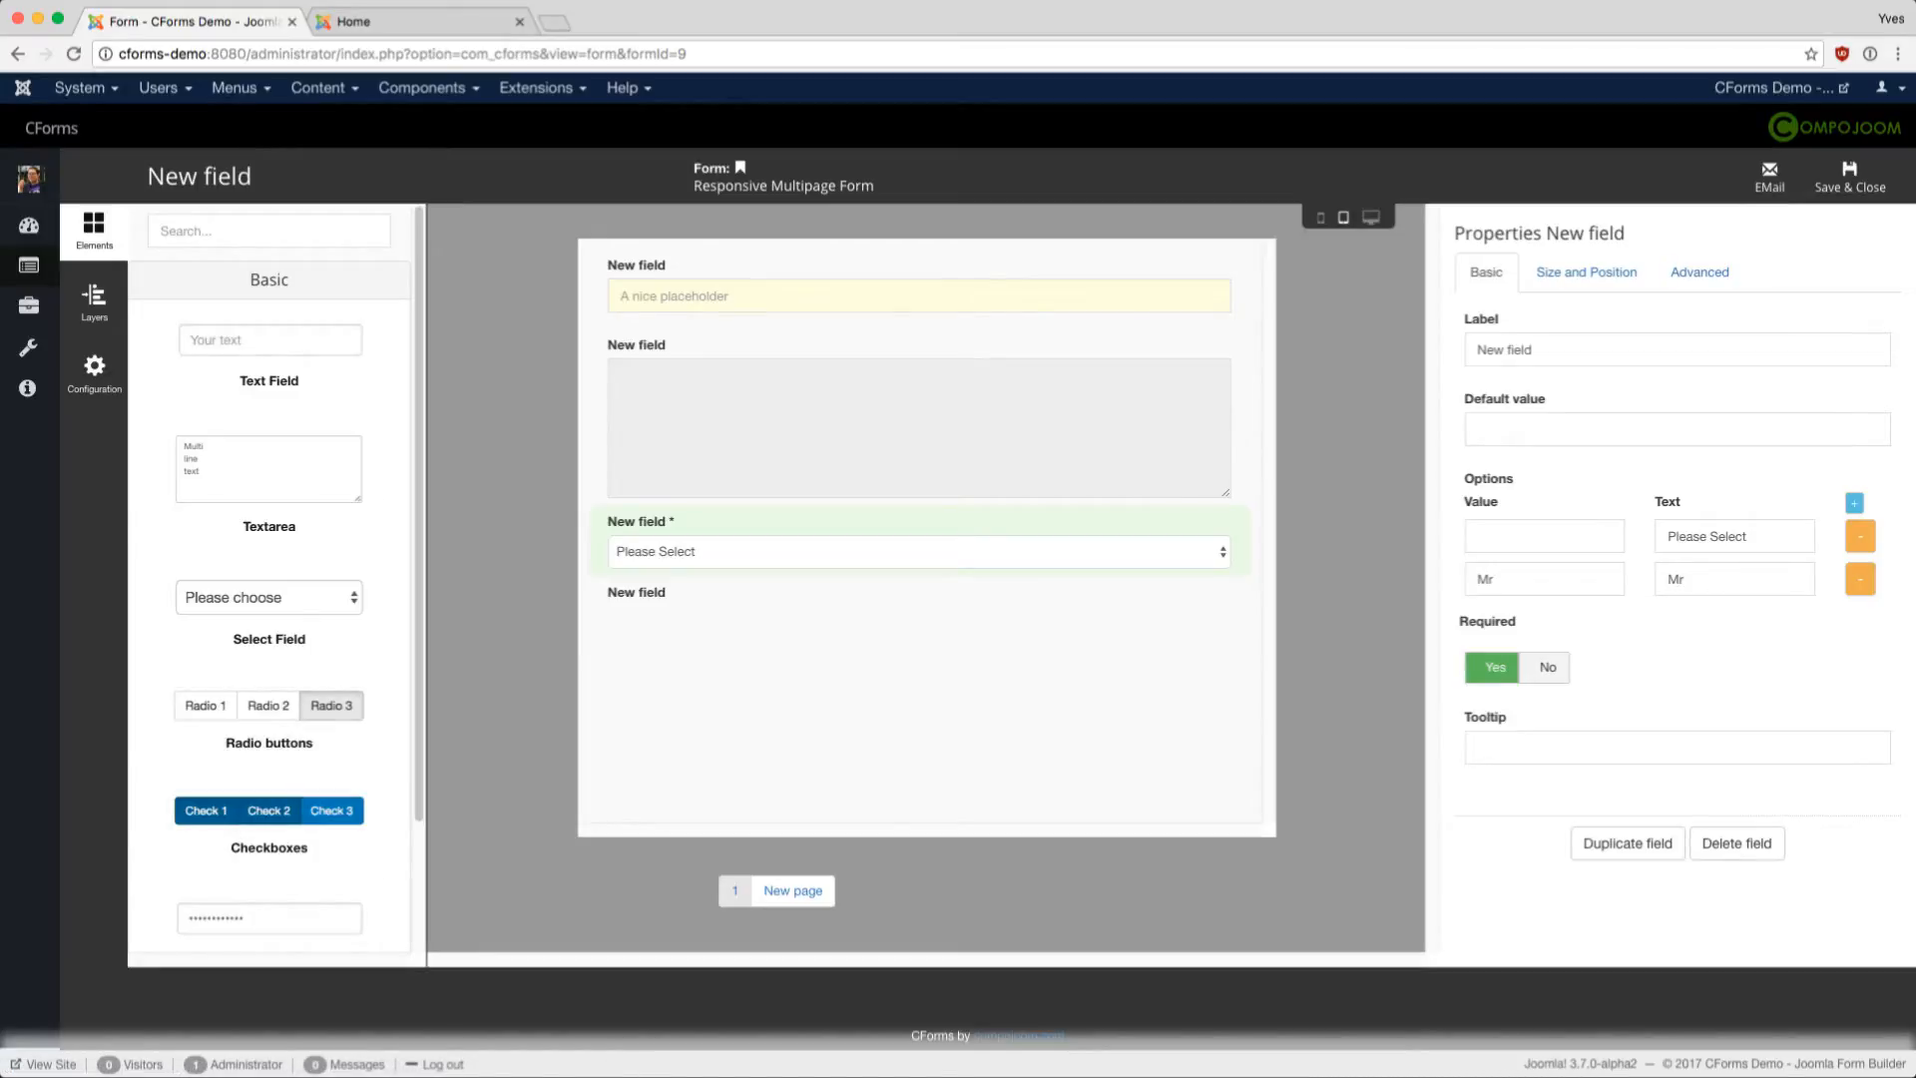
- Give the radio field two options: value yes with text Yes, and value no with text No
click(919, 603)
click(1855, 502)
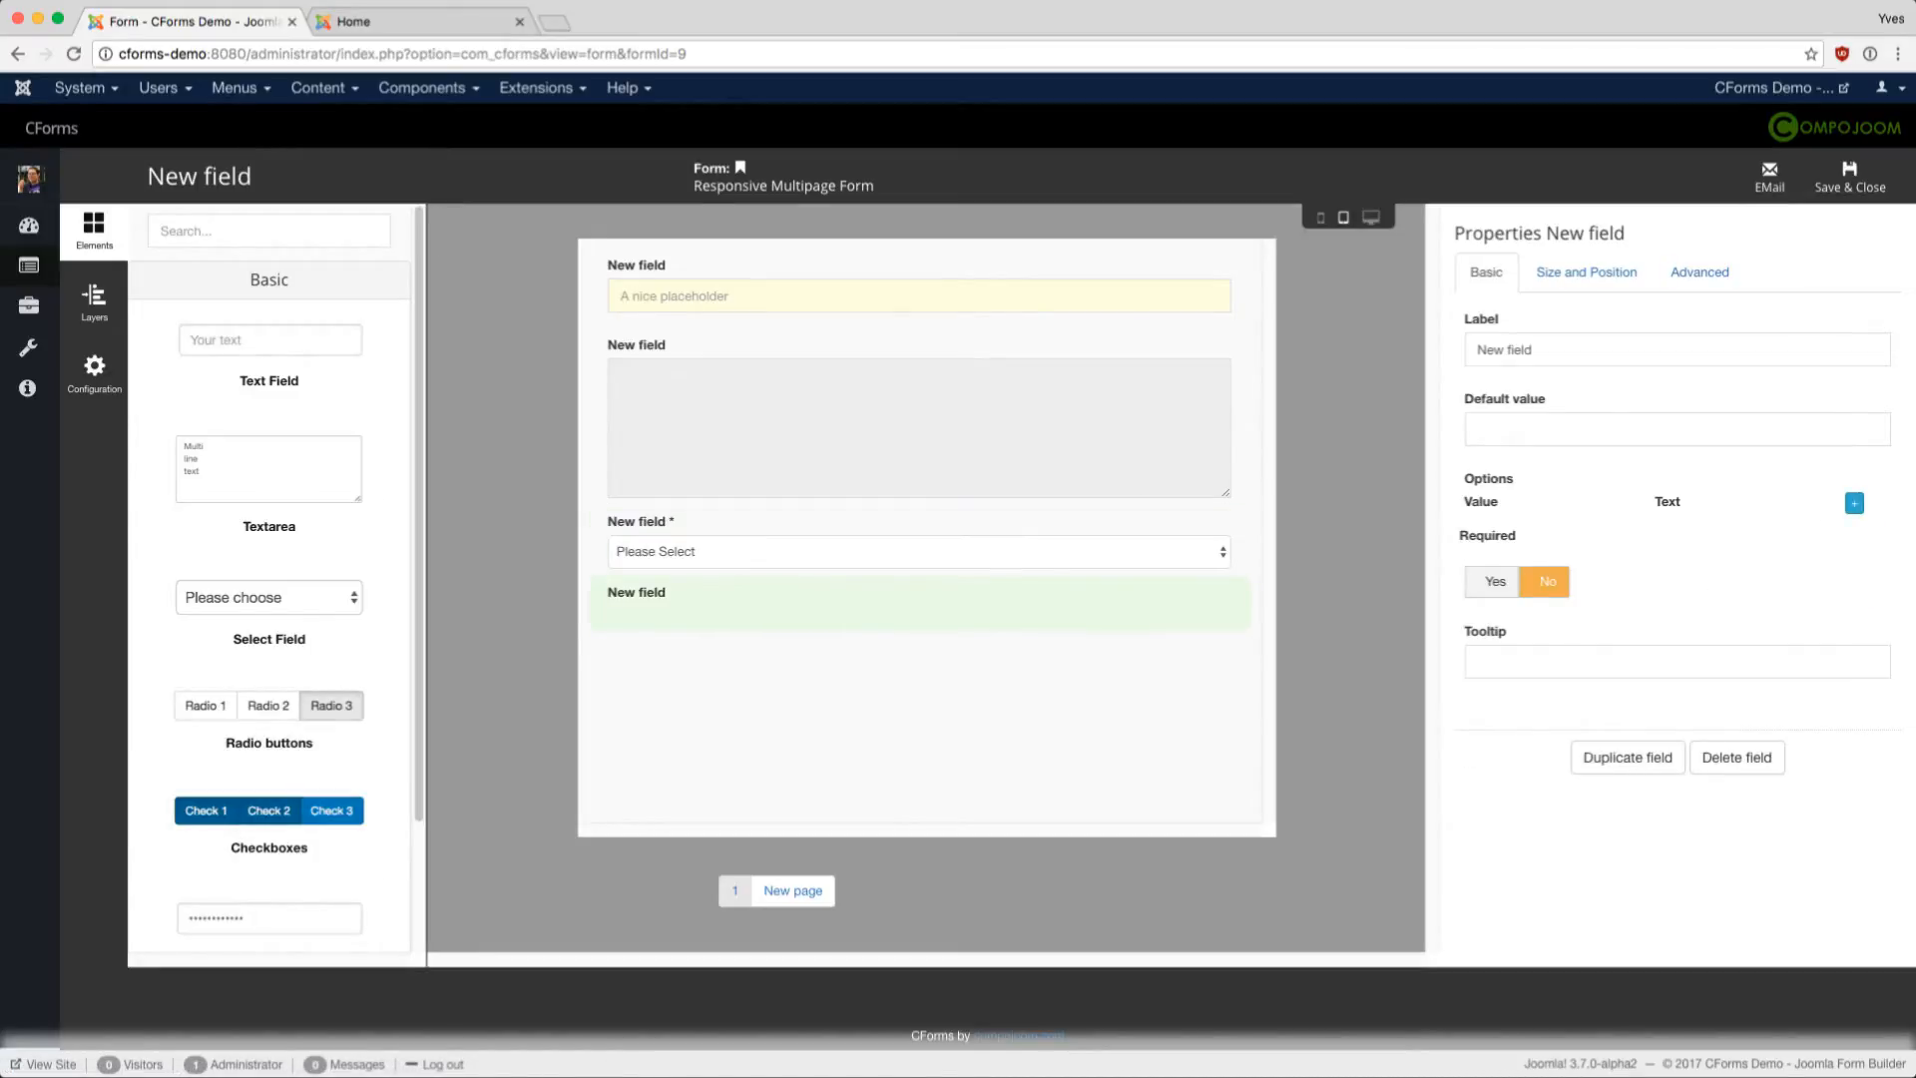
text(a)
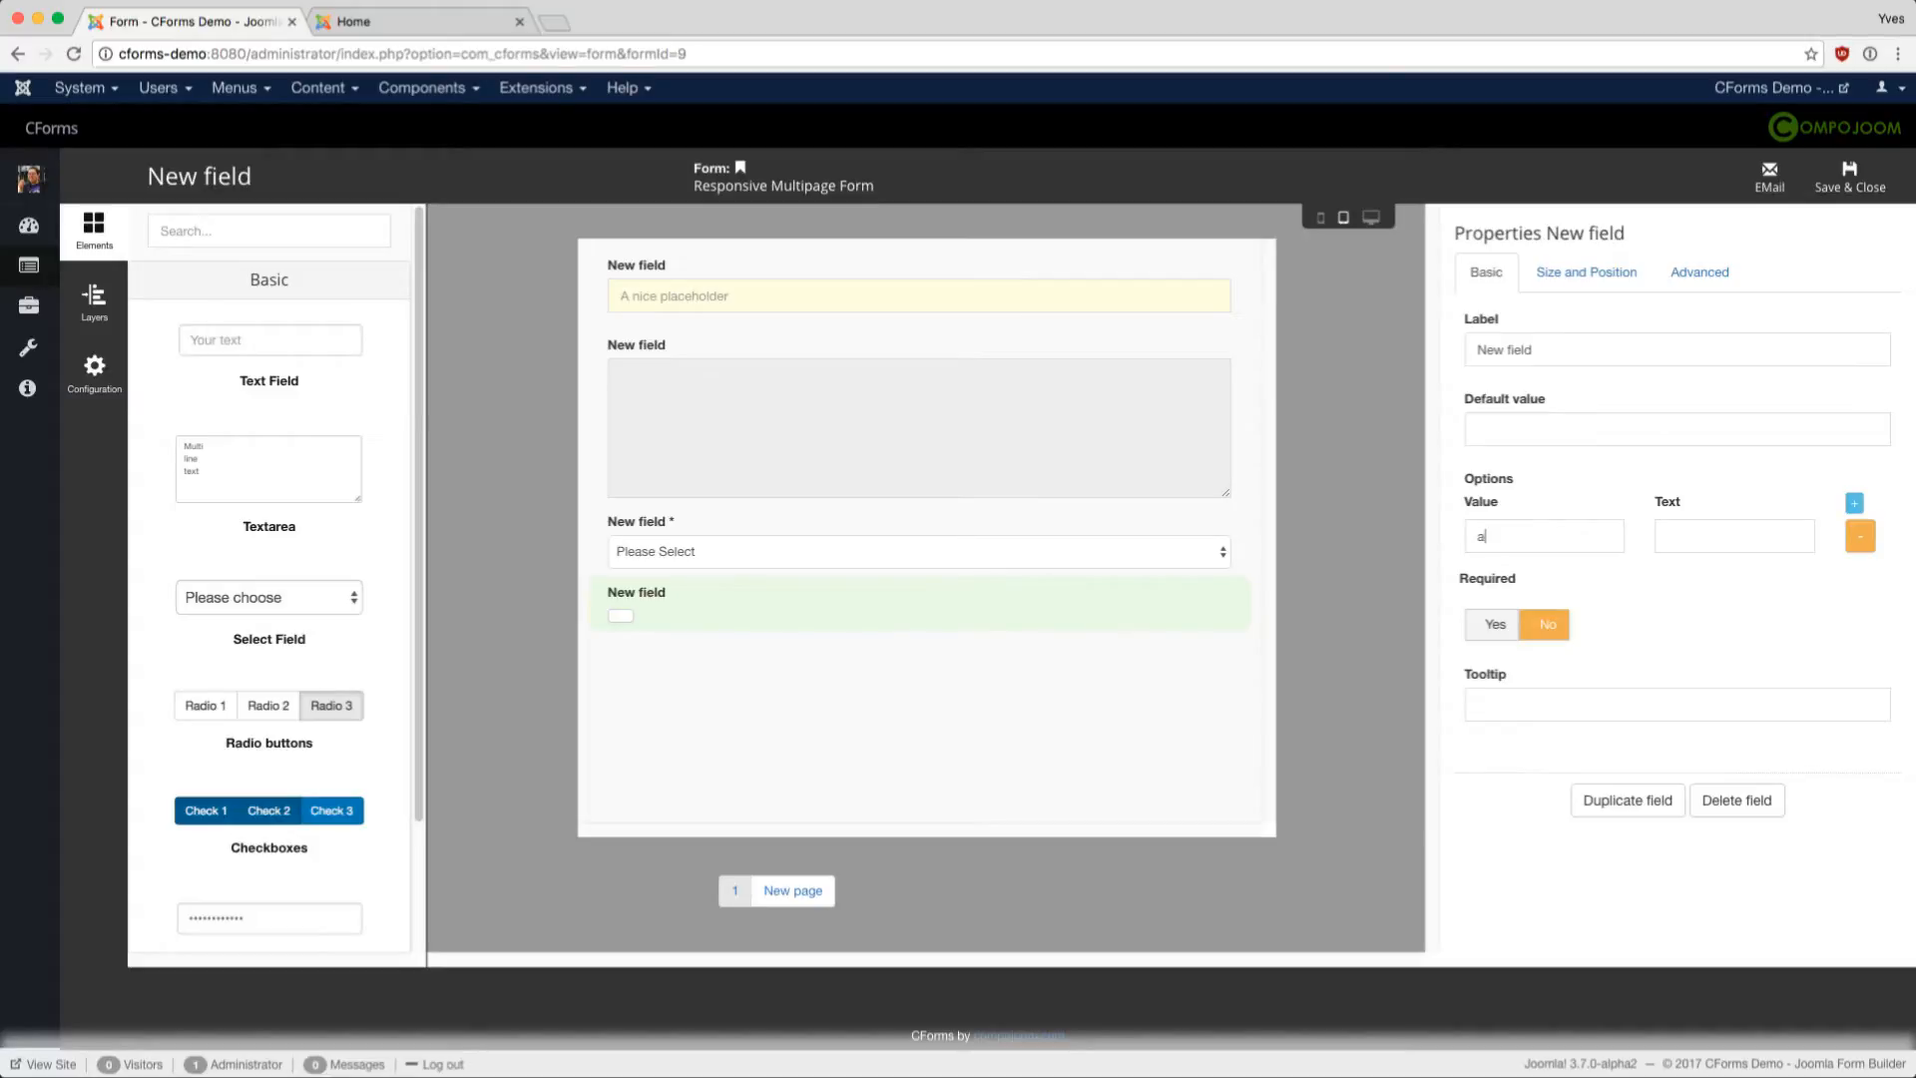
key(Tab)
text(a)
click(1855, 502)
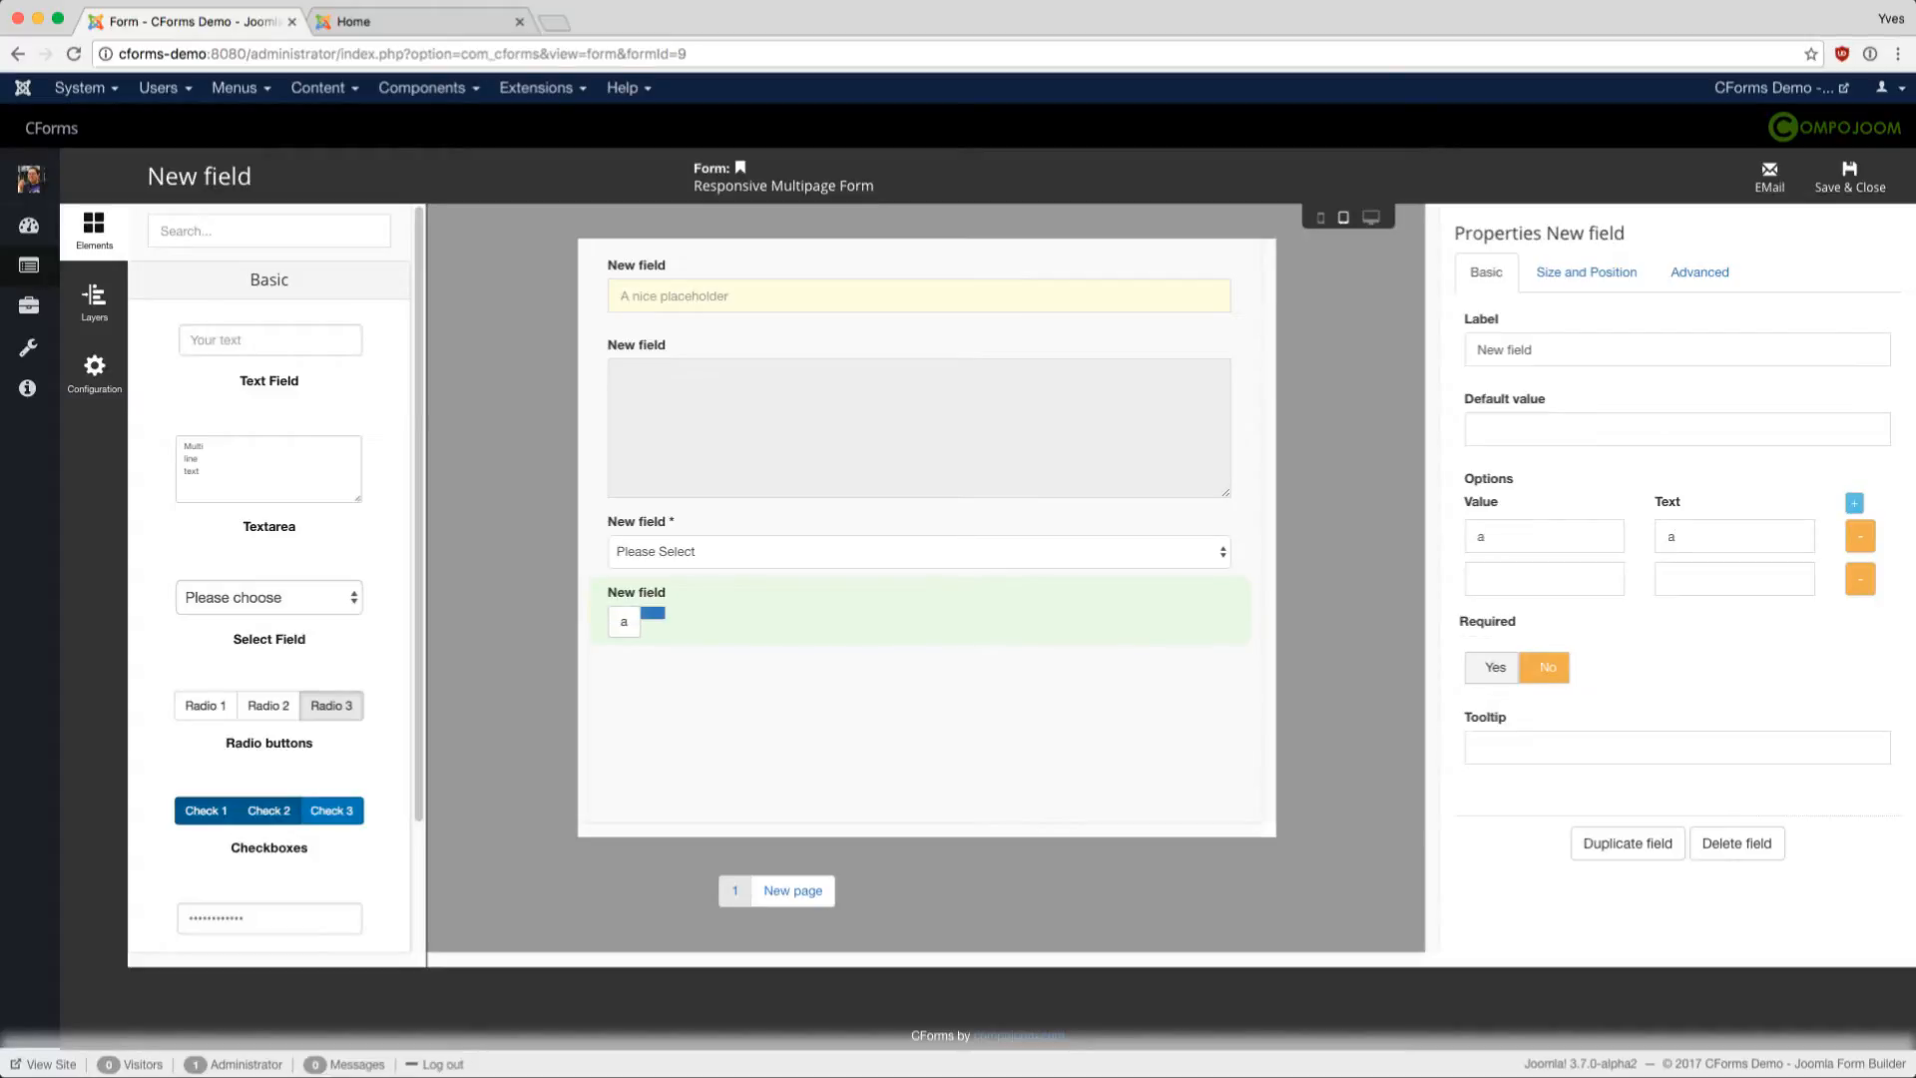
double_click(1671, 536)
text(Yes)
key(Tab)
text(no)
text(No)
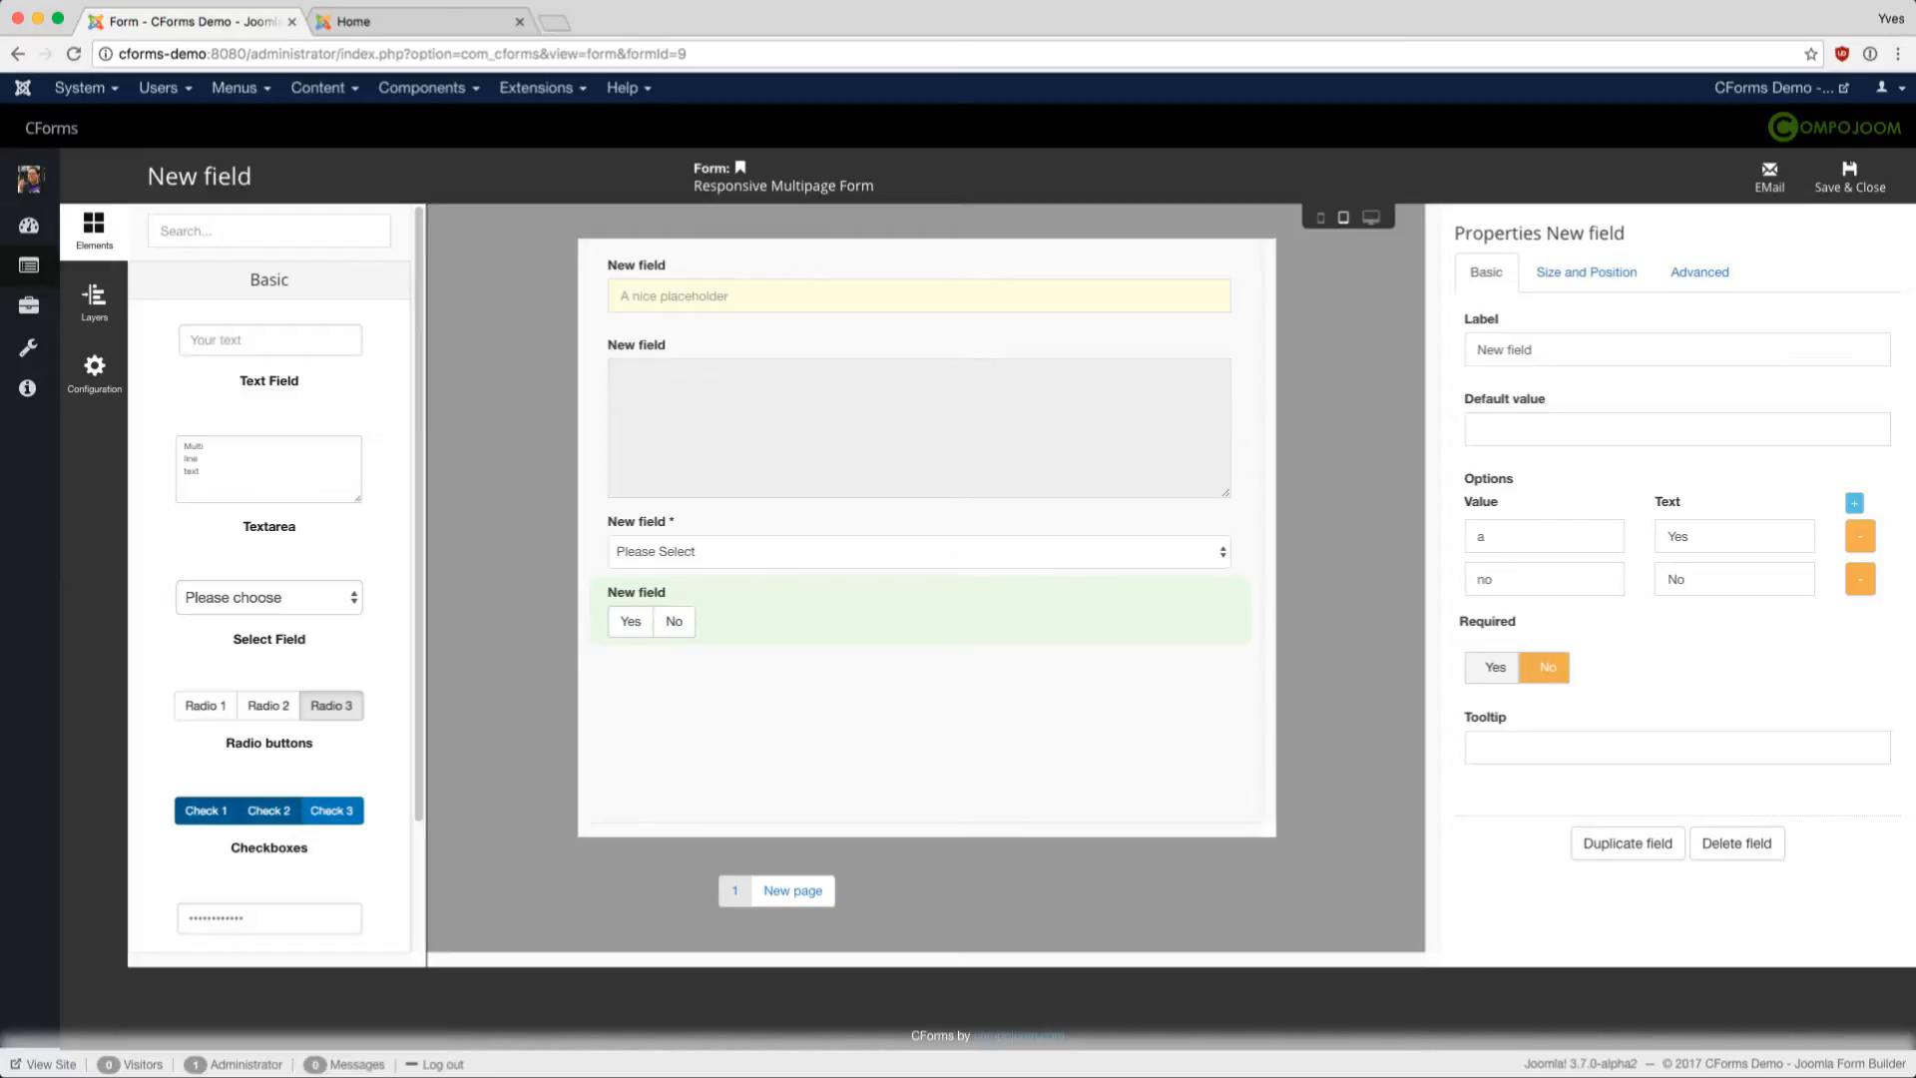
double_click(1481, 536)
text(yes)
- Set the radio field's default value to yes and add a Checkboxes field below it
text(yes)
scroll(269, 579, down, 2)
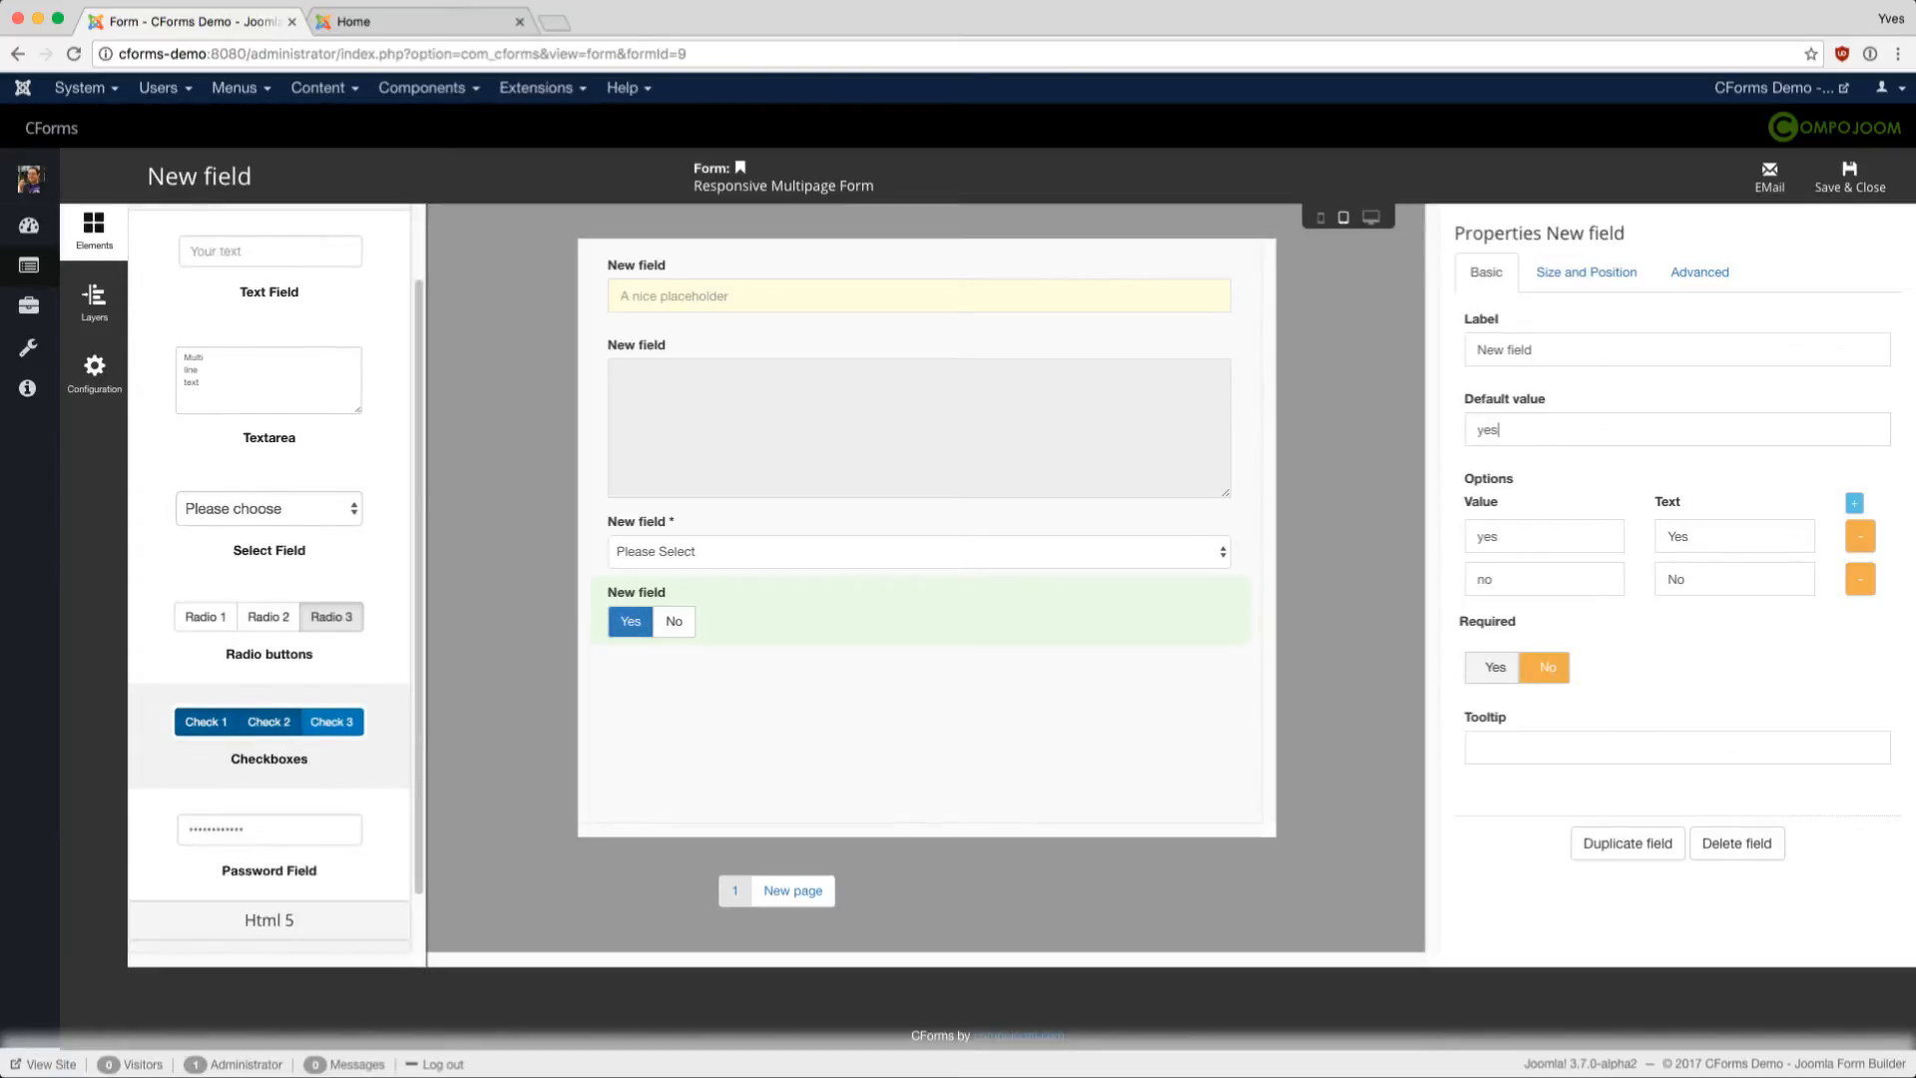
click(269, 734)
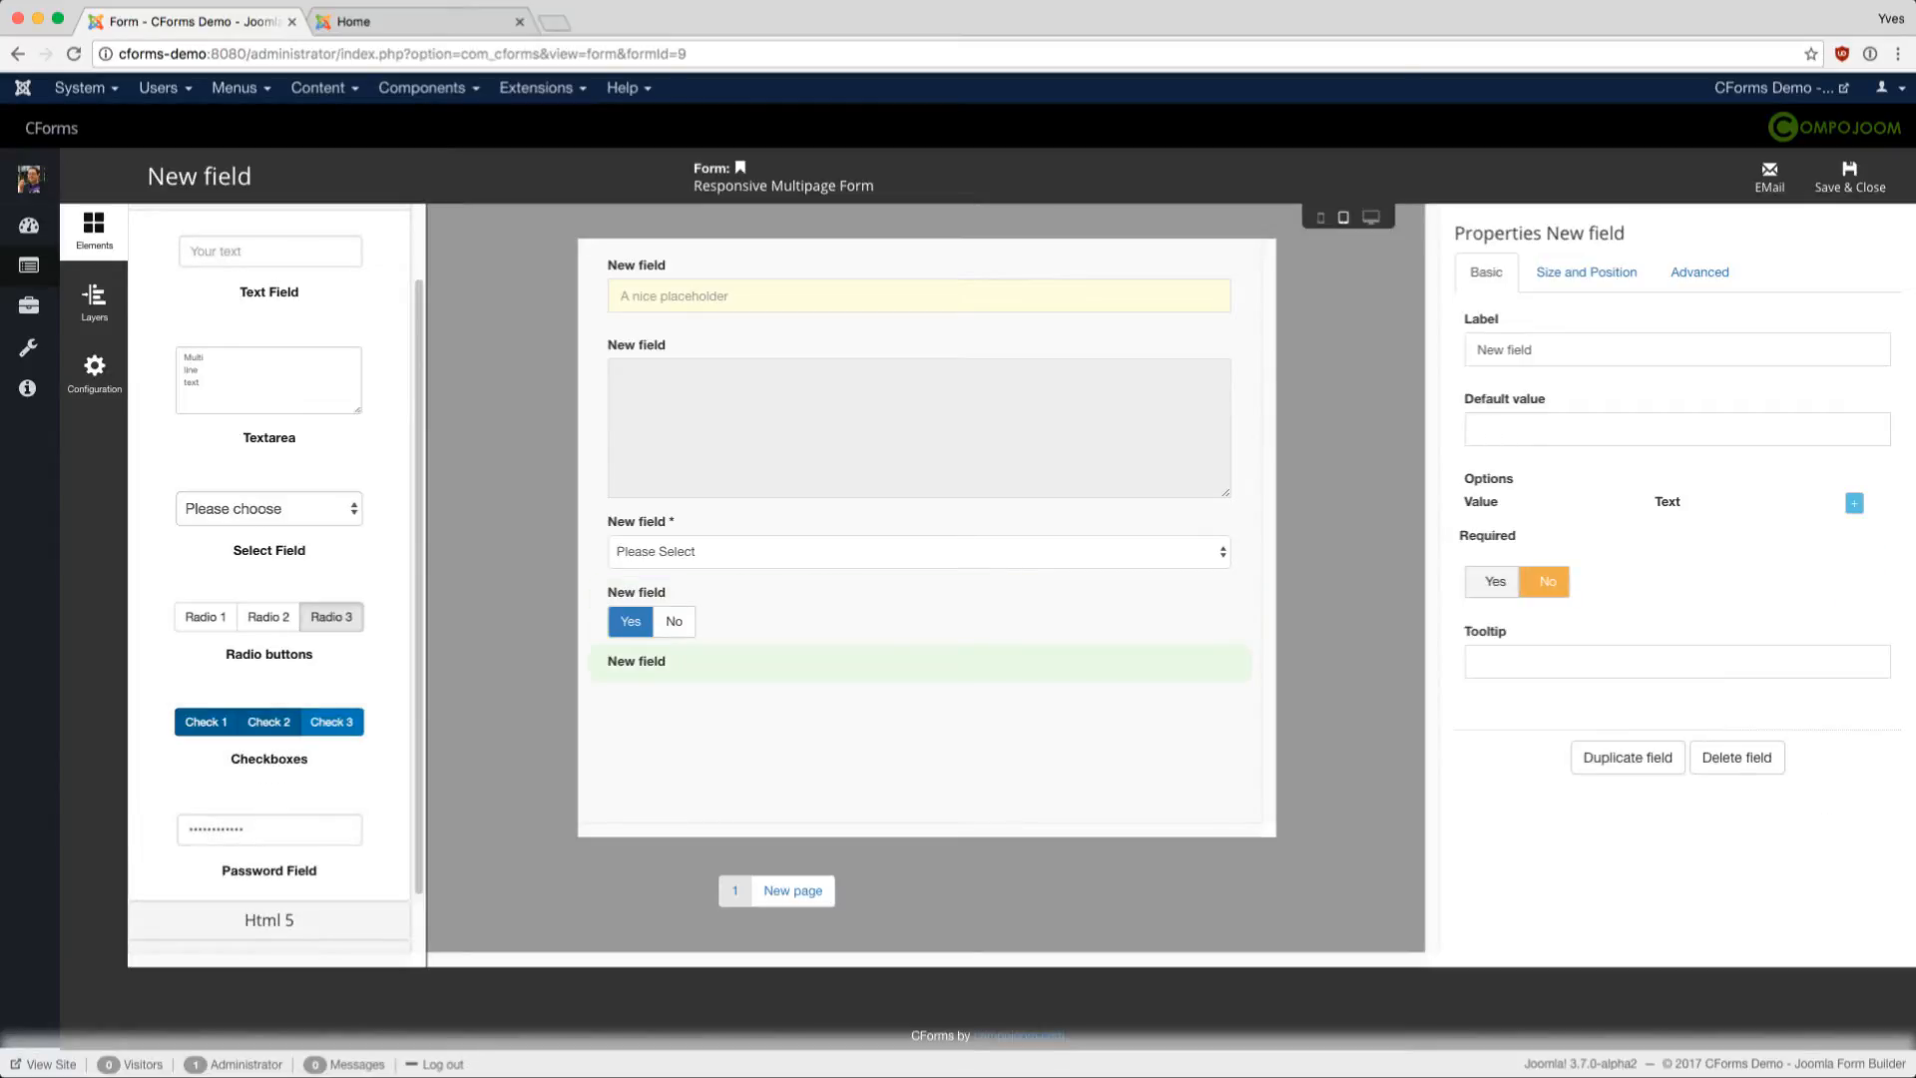
- Add one checkbox option with value 1 and text 'I agree to the terms and conditions'
click(1855, 502)
text(a)
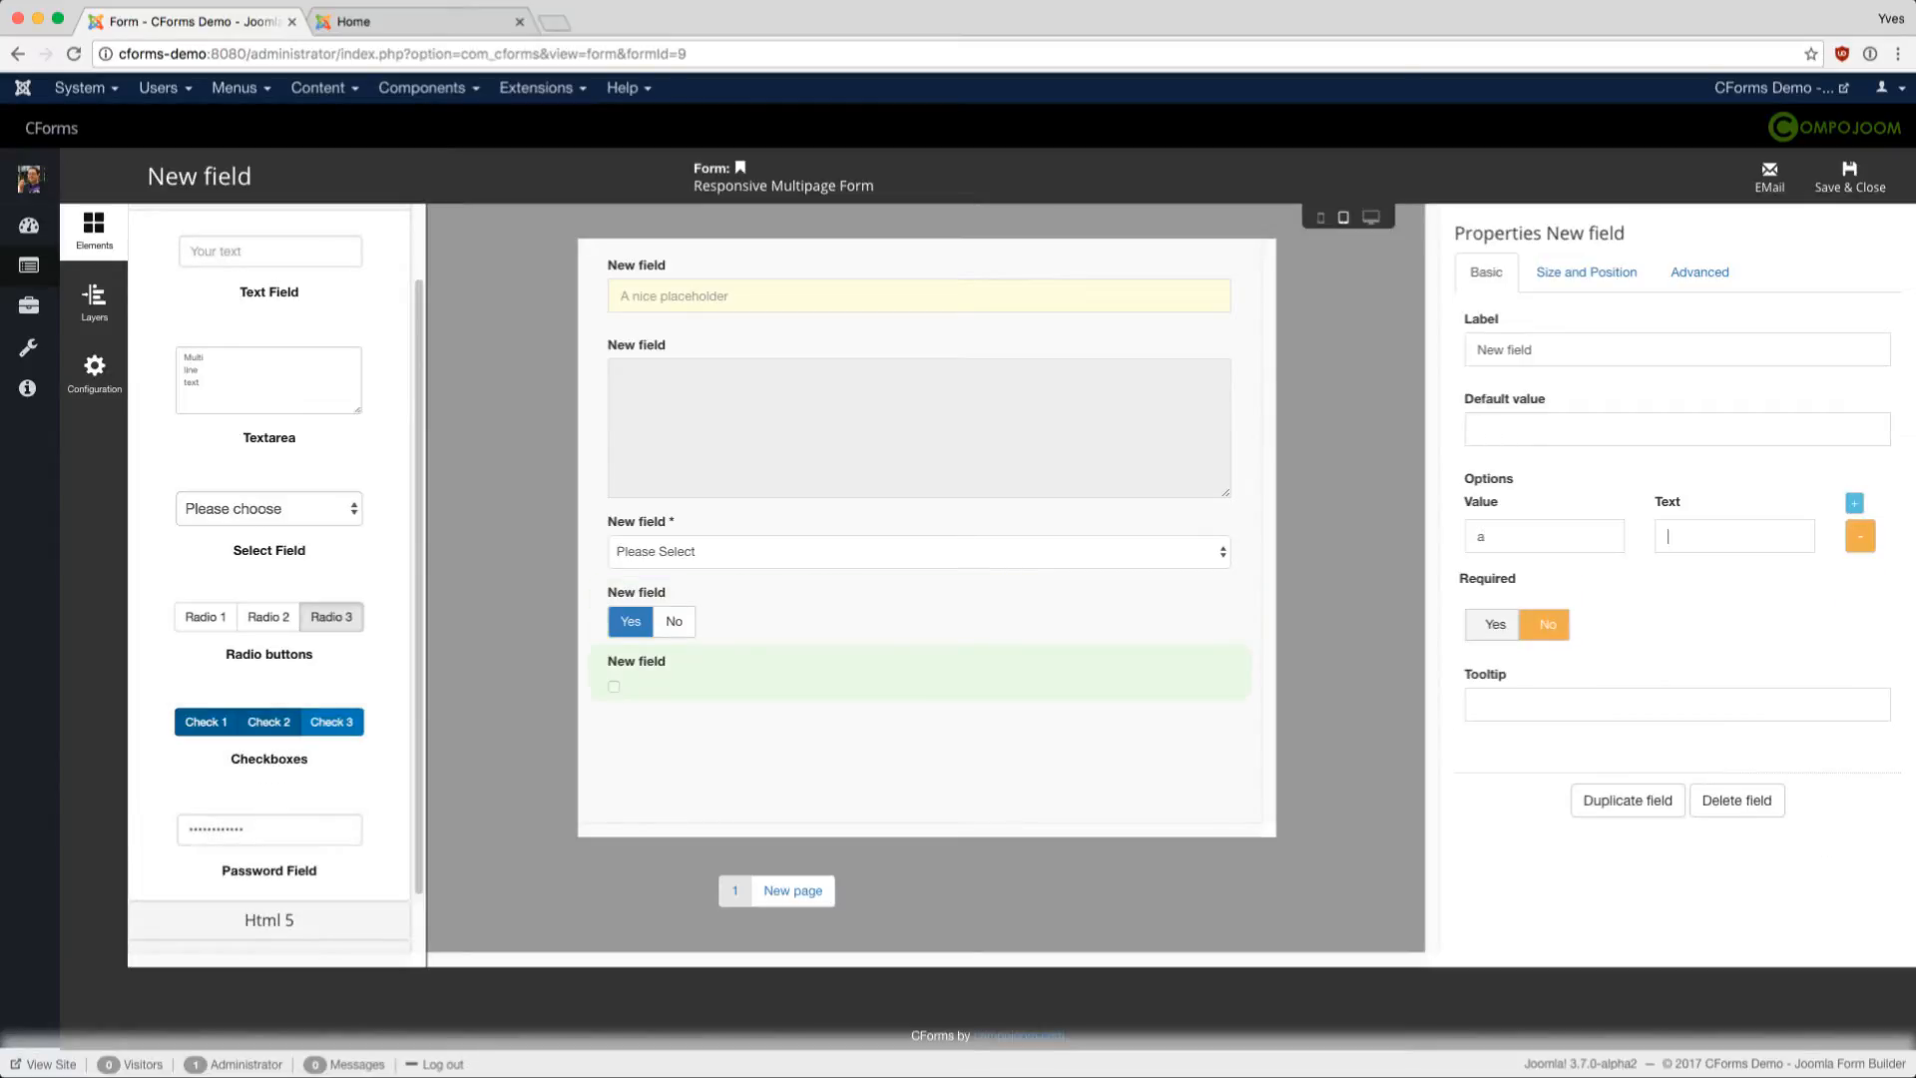
key(Tab)
text(a)
key(shift+Tab)
text(1)
key(BackSpace)
text(I agree to the terms and conditions)
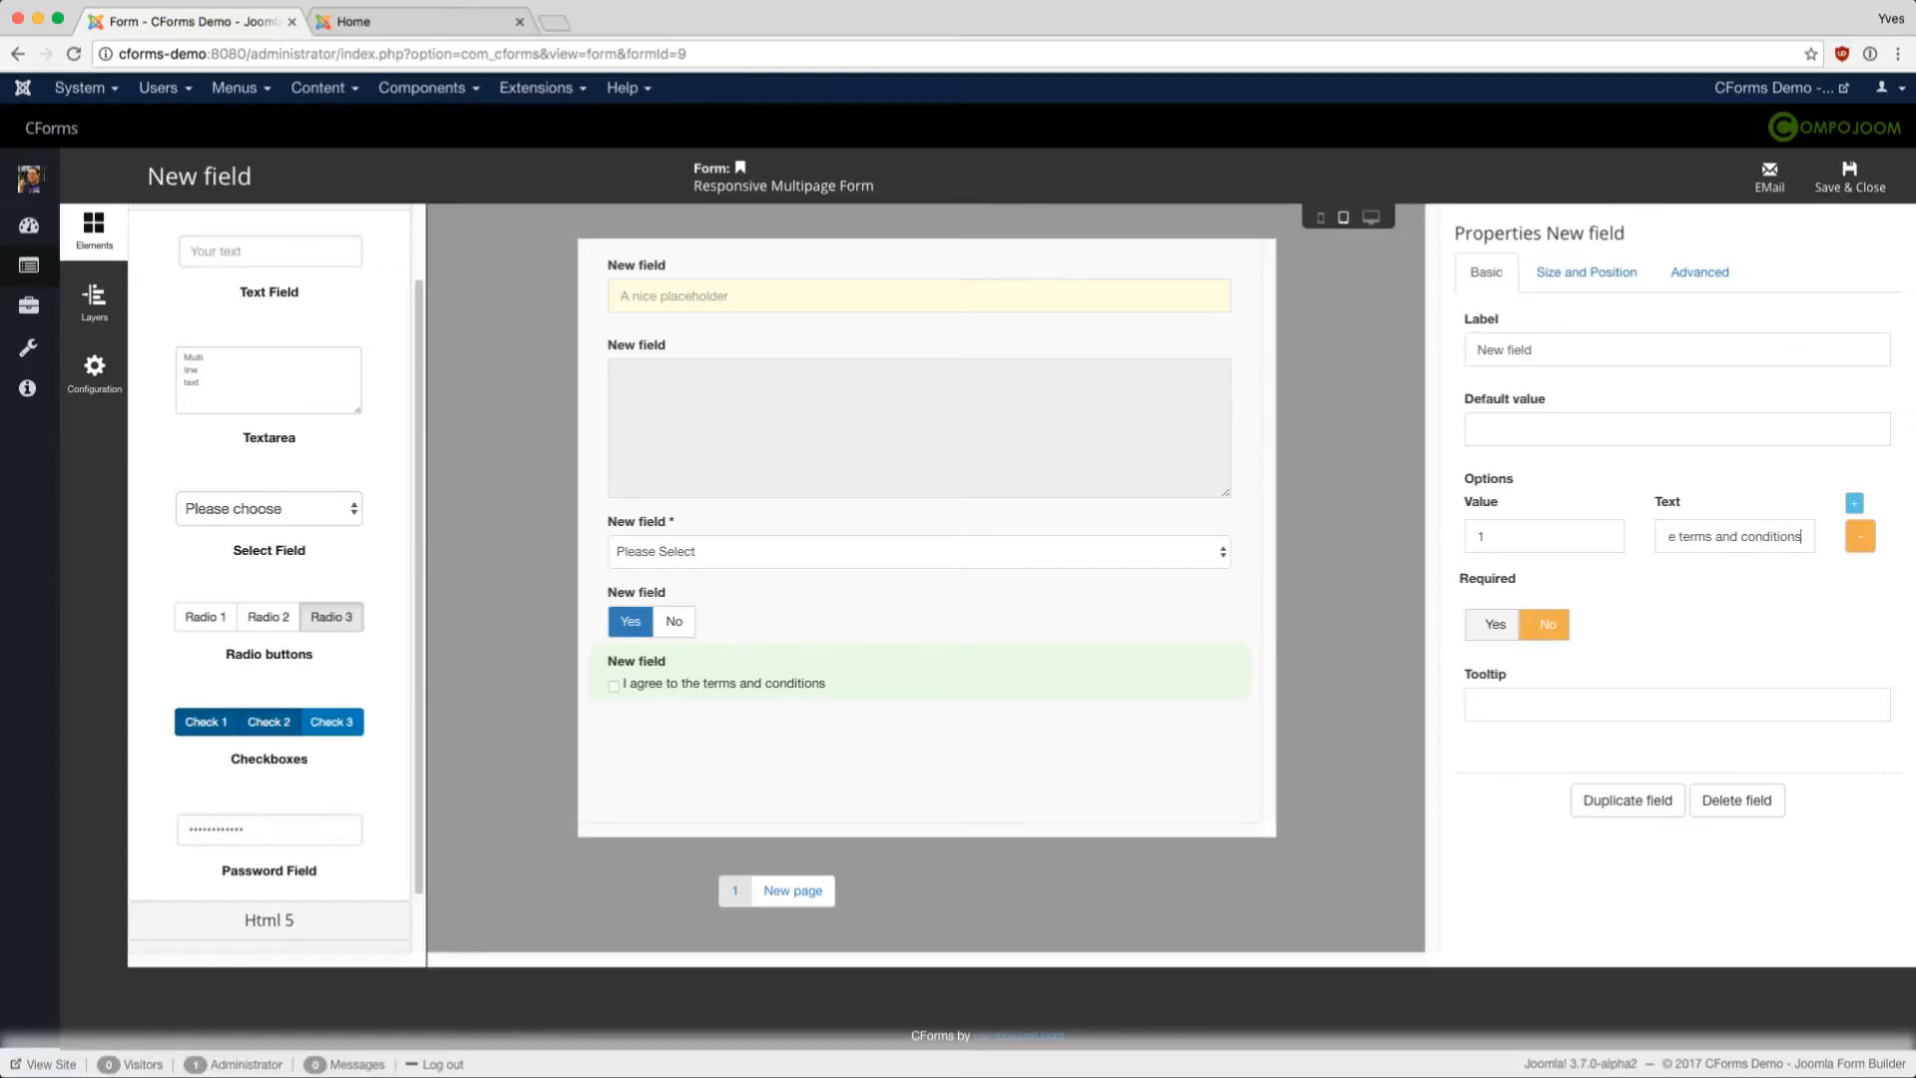
- Add a 'Your Password' password field with a default value to page 1, then create page 2
scroll(269, 843, down, 1)
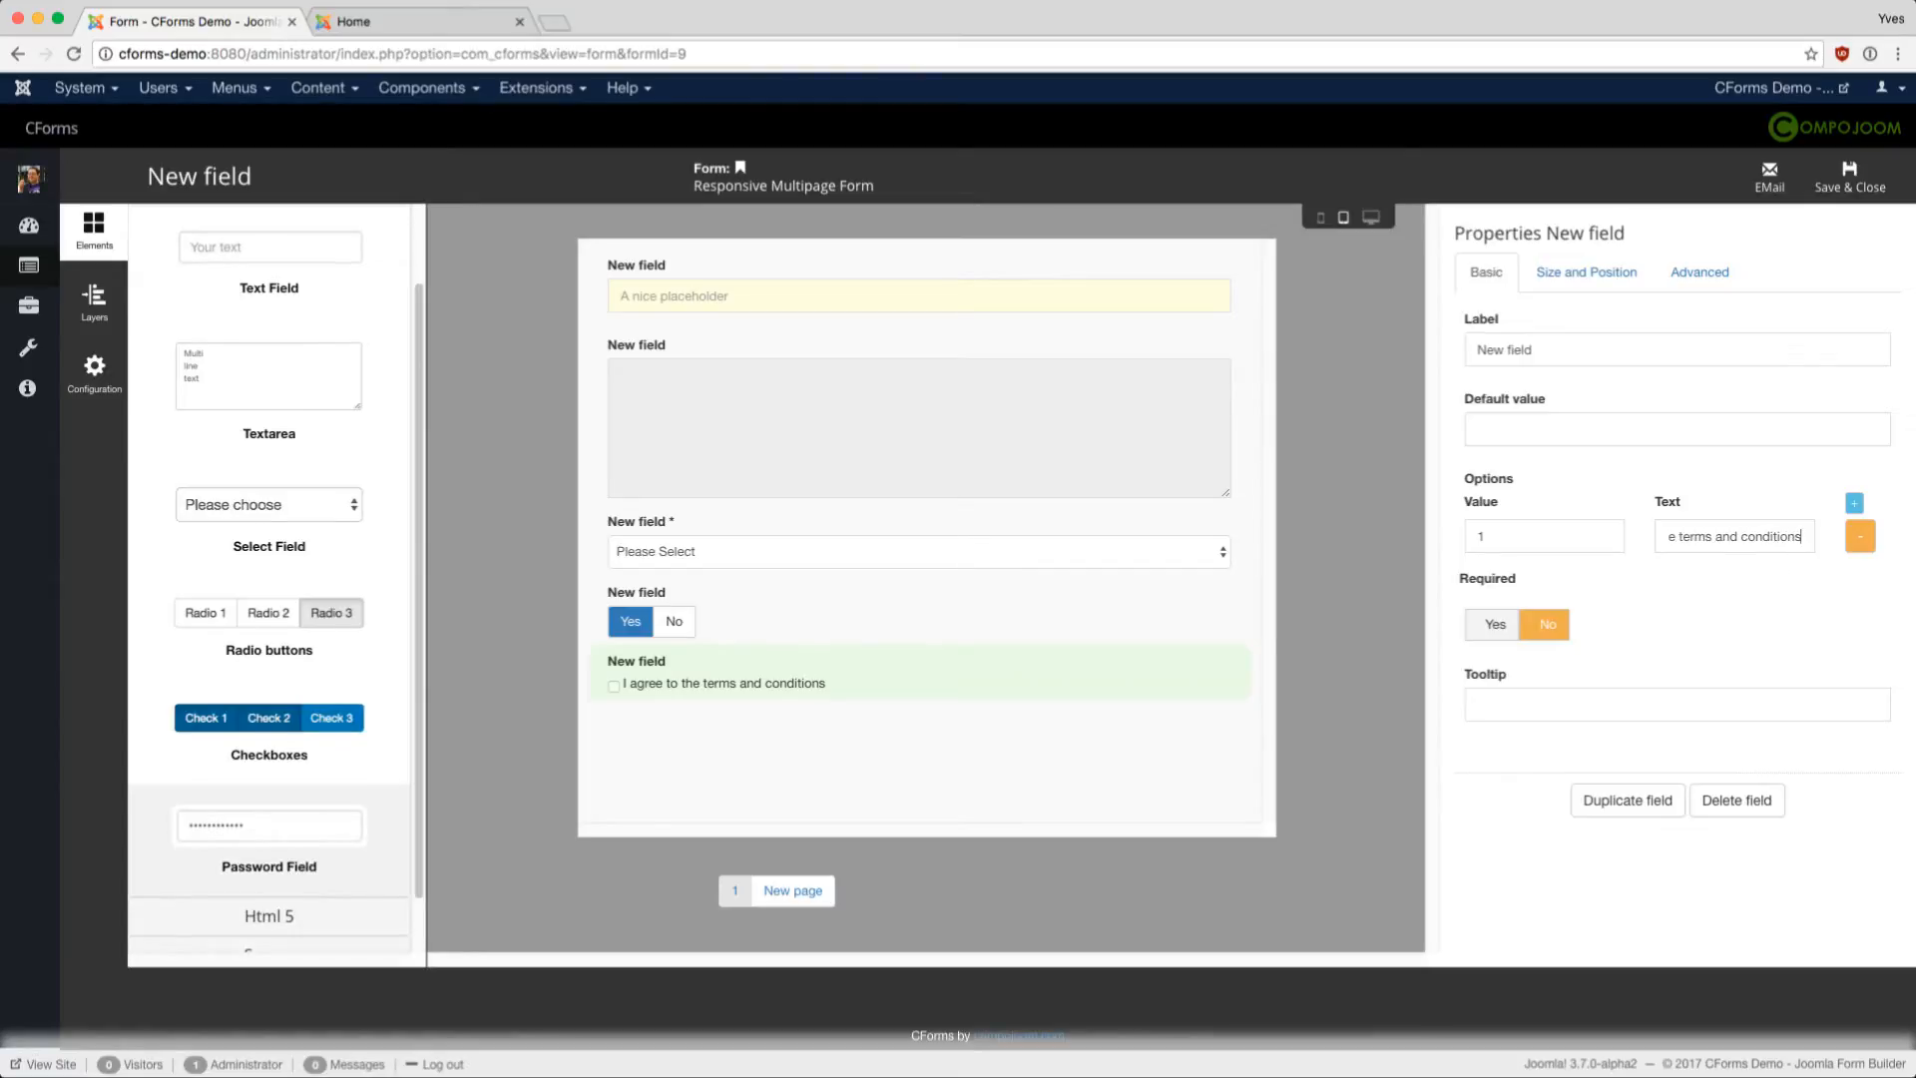
click(270, 844)
click(730, 769)
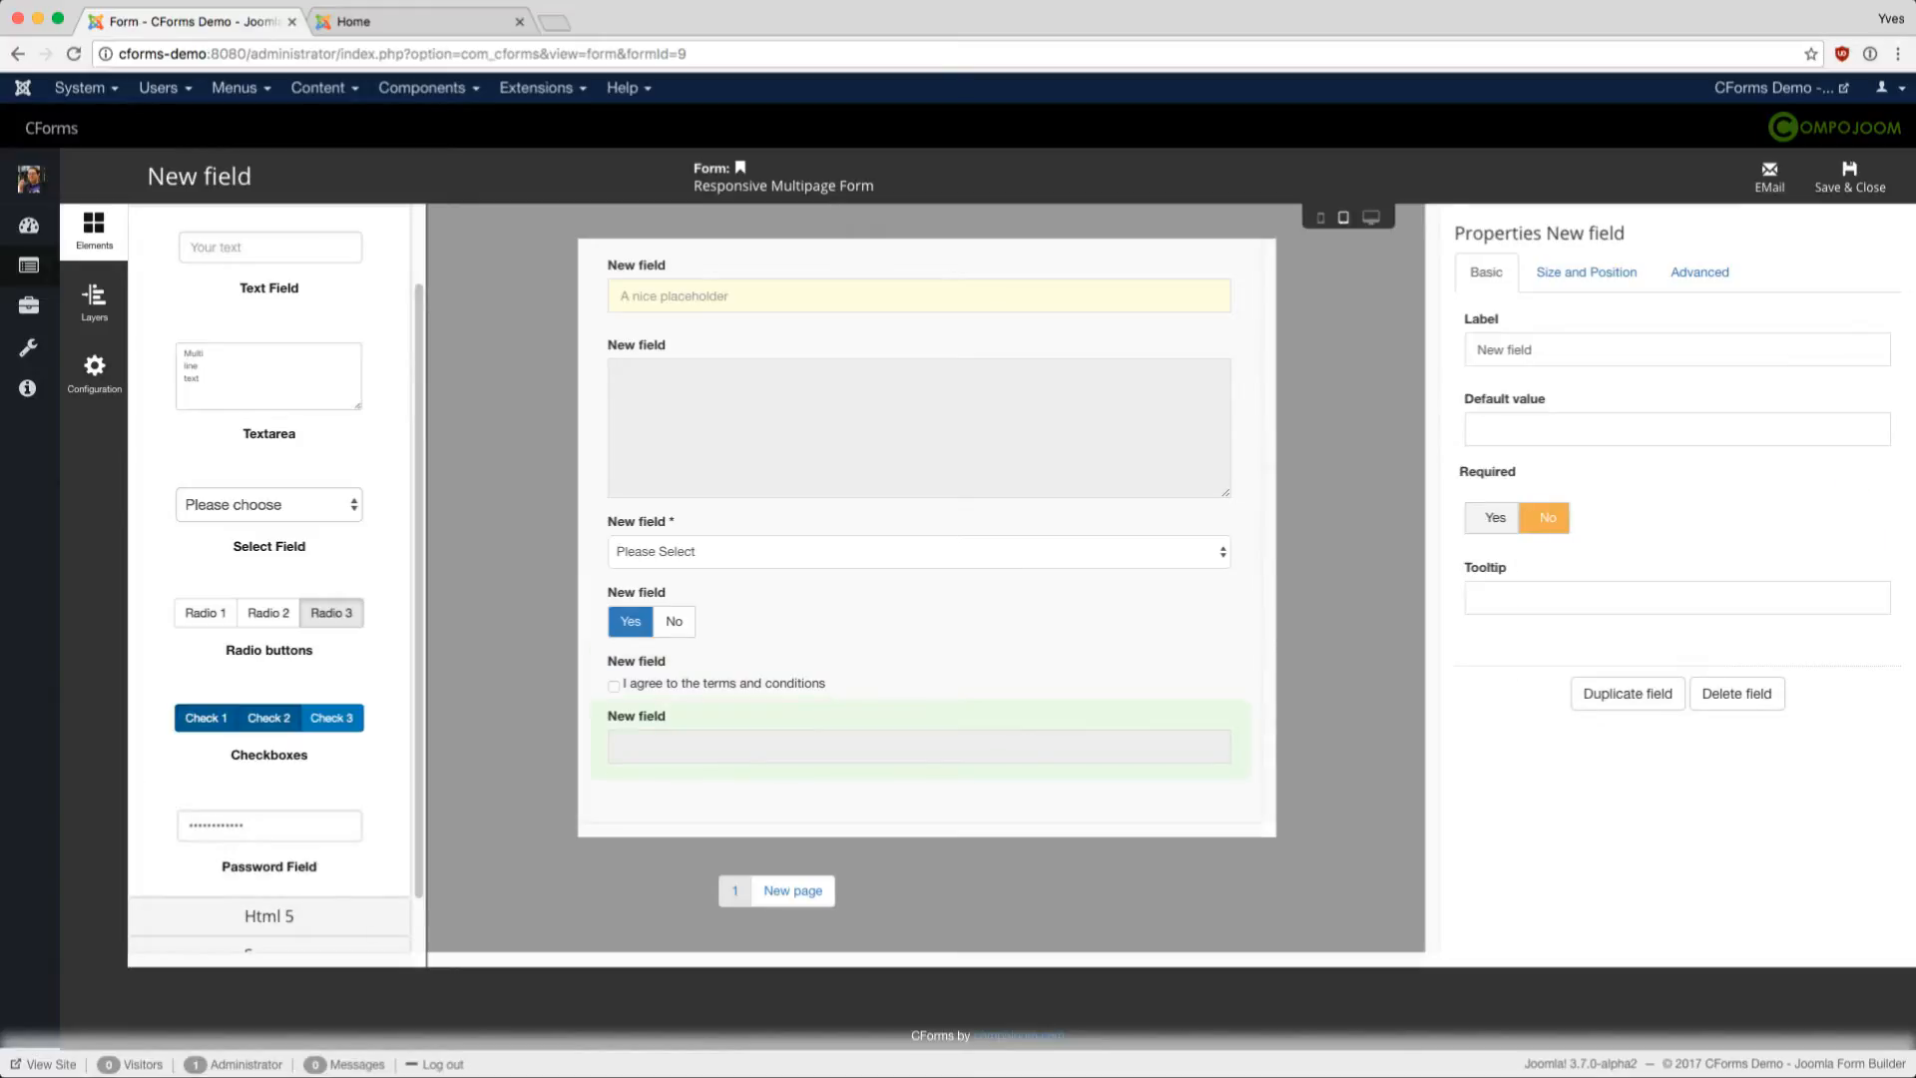
triple_click(1518, 350)
text(Your P)
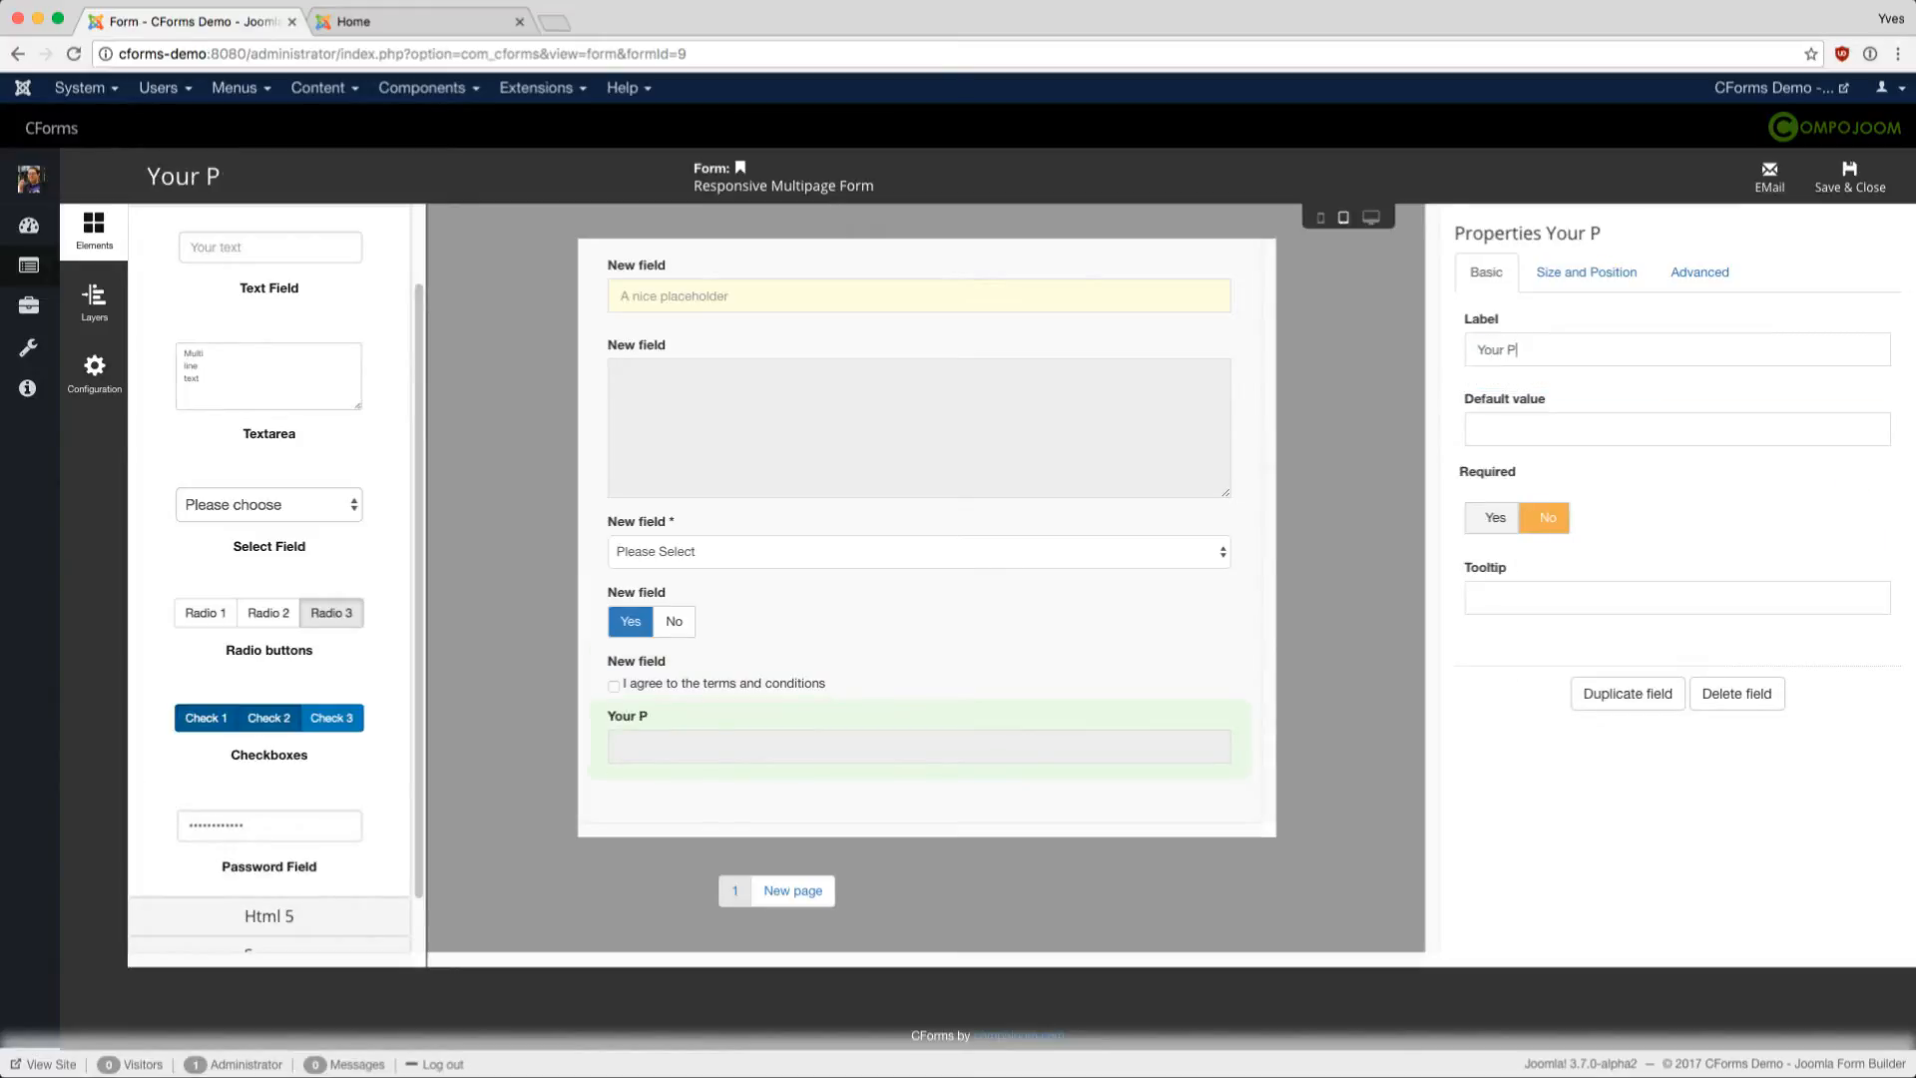
text(assword)
text(tes)
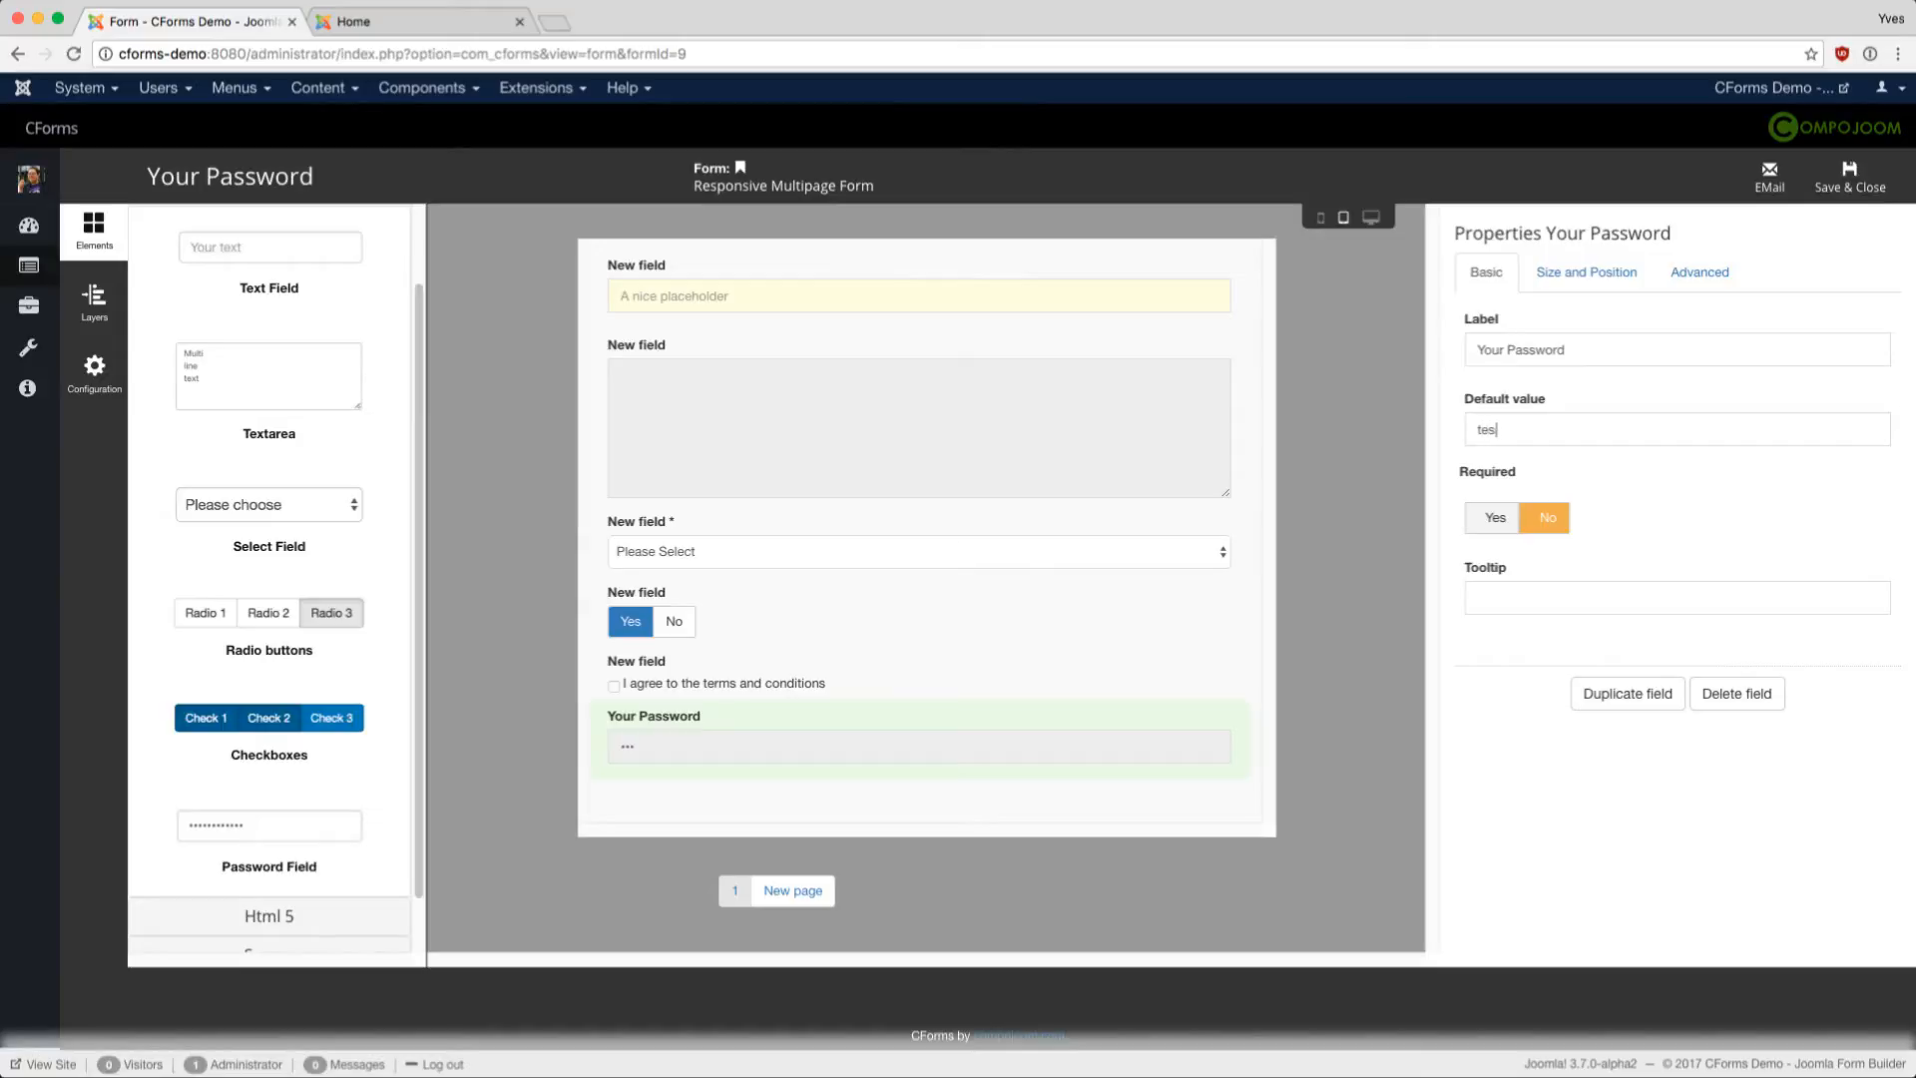
text(ttest)
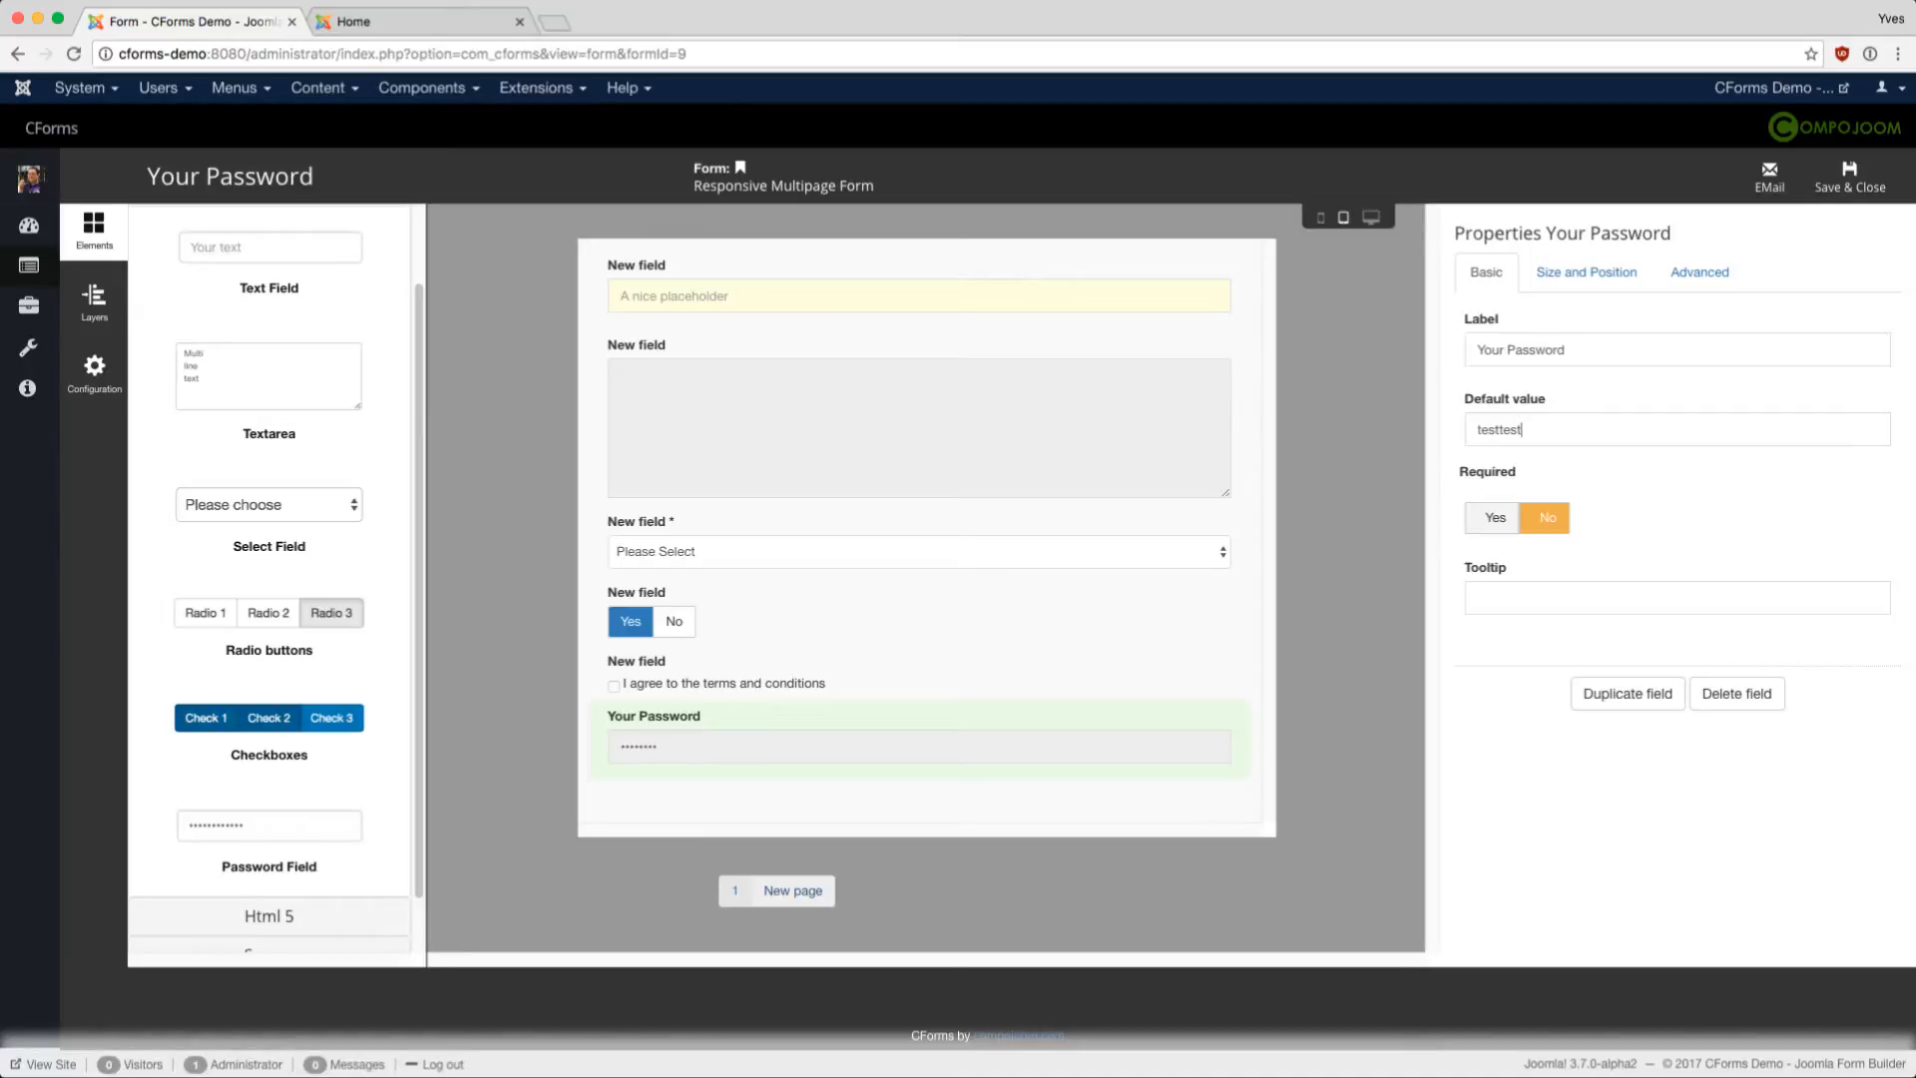
click(793, 890)
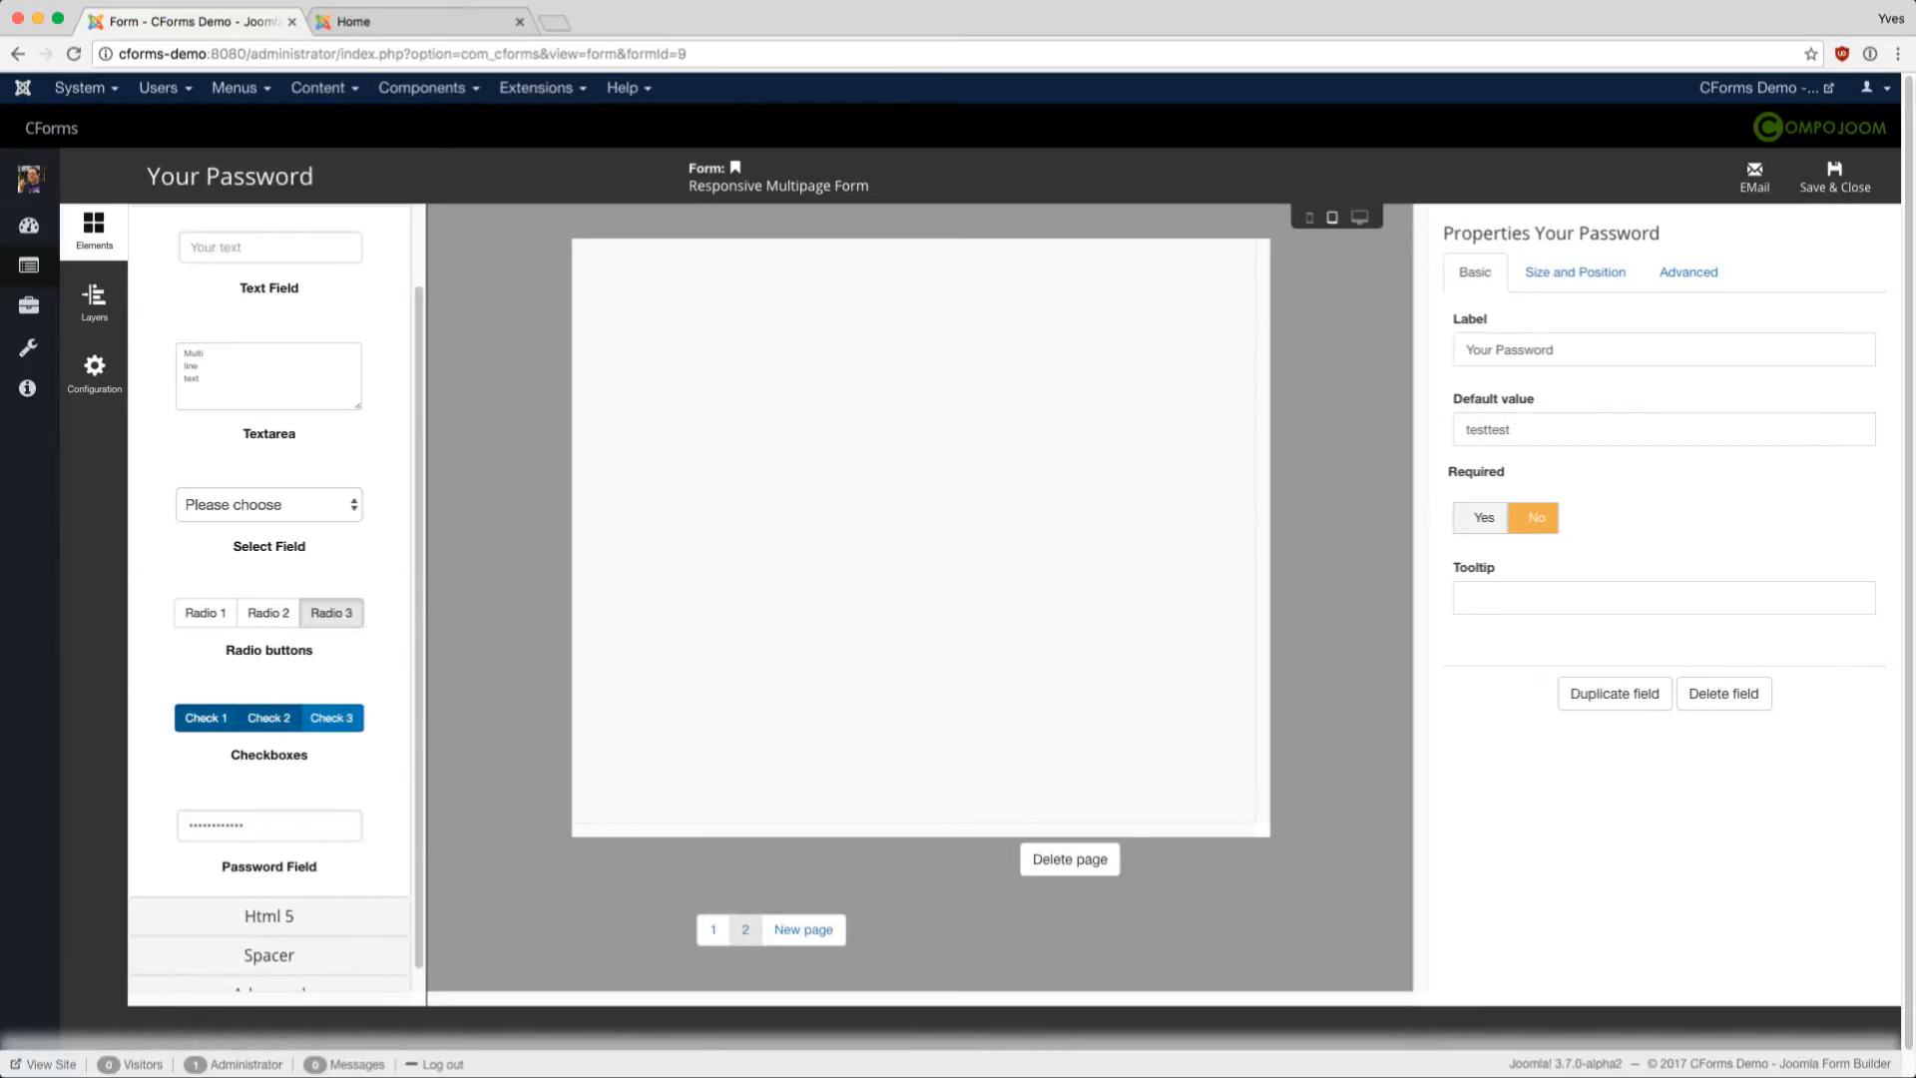
- Place a Number Field from the Html 5 elements onto empty page 2
click(713, 929)
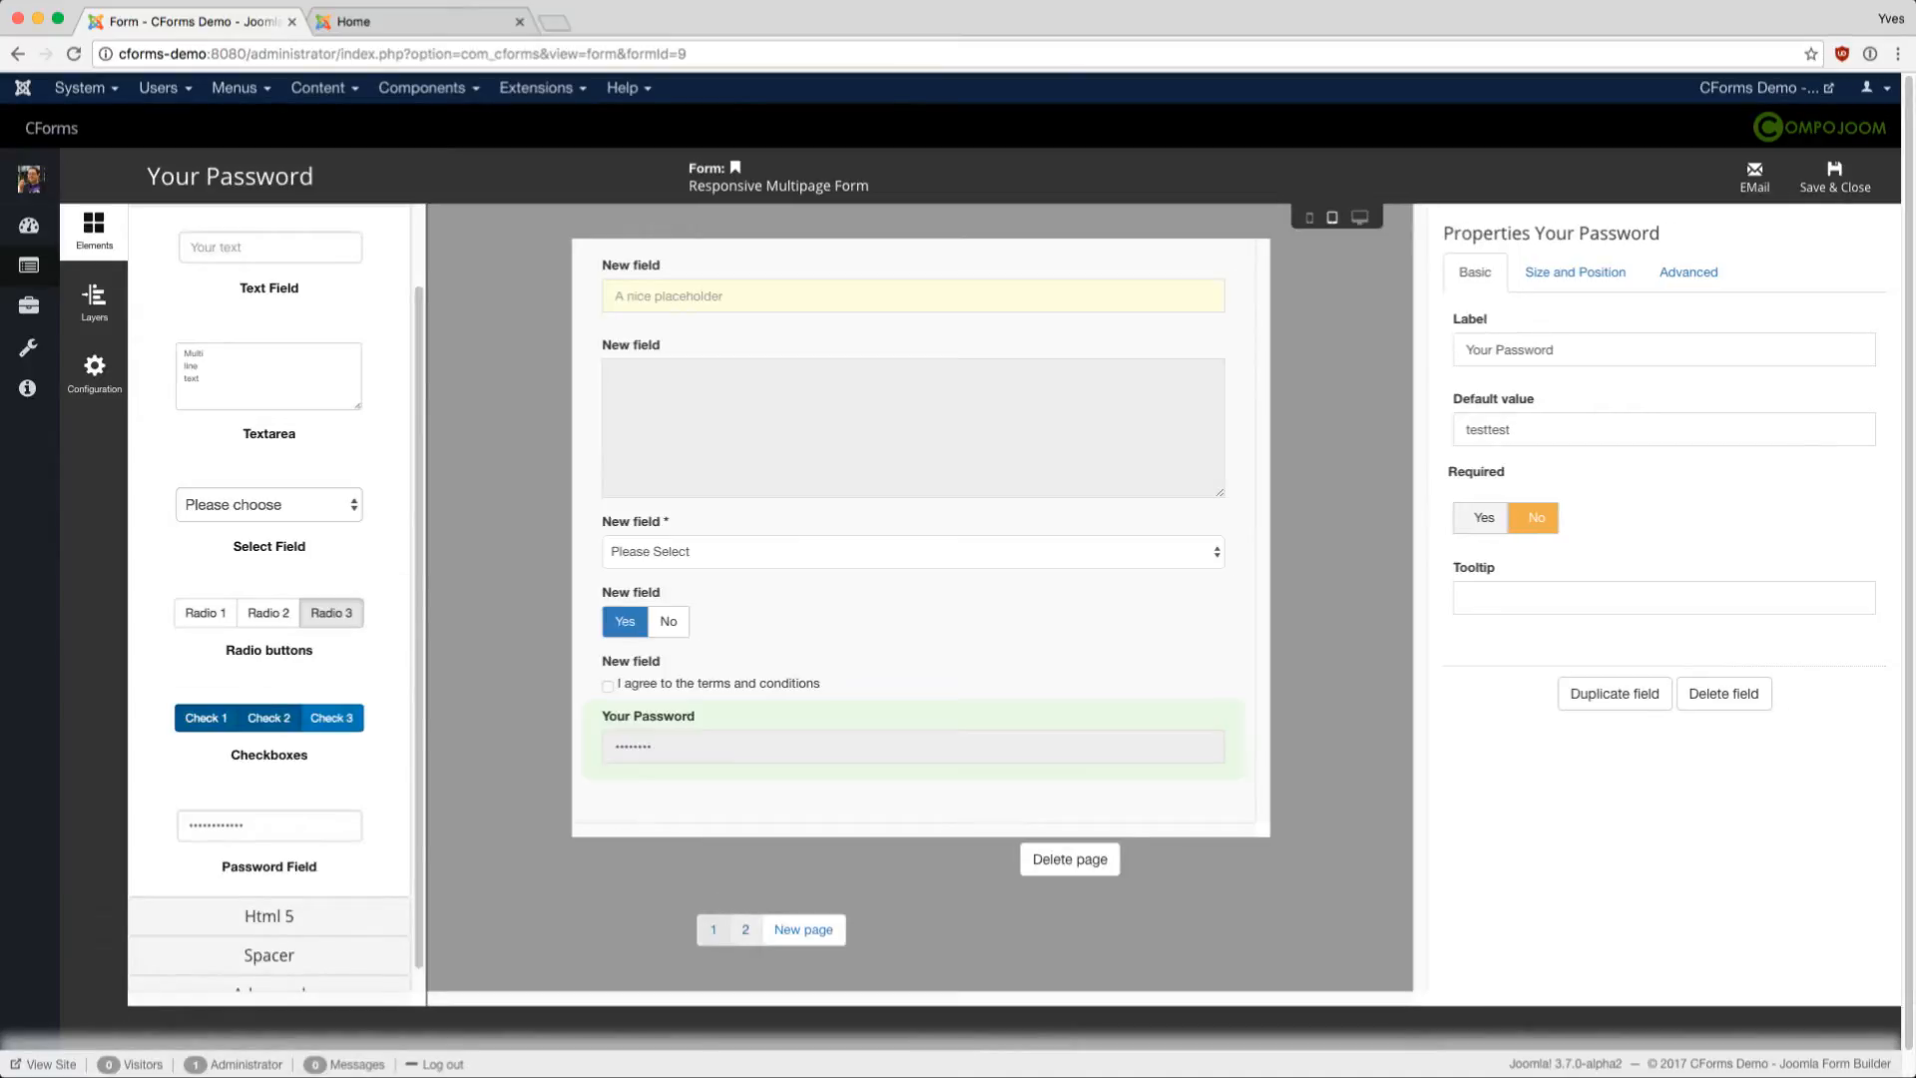
click(745, 929)
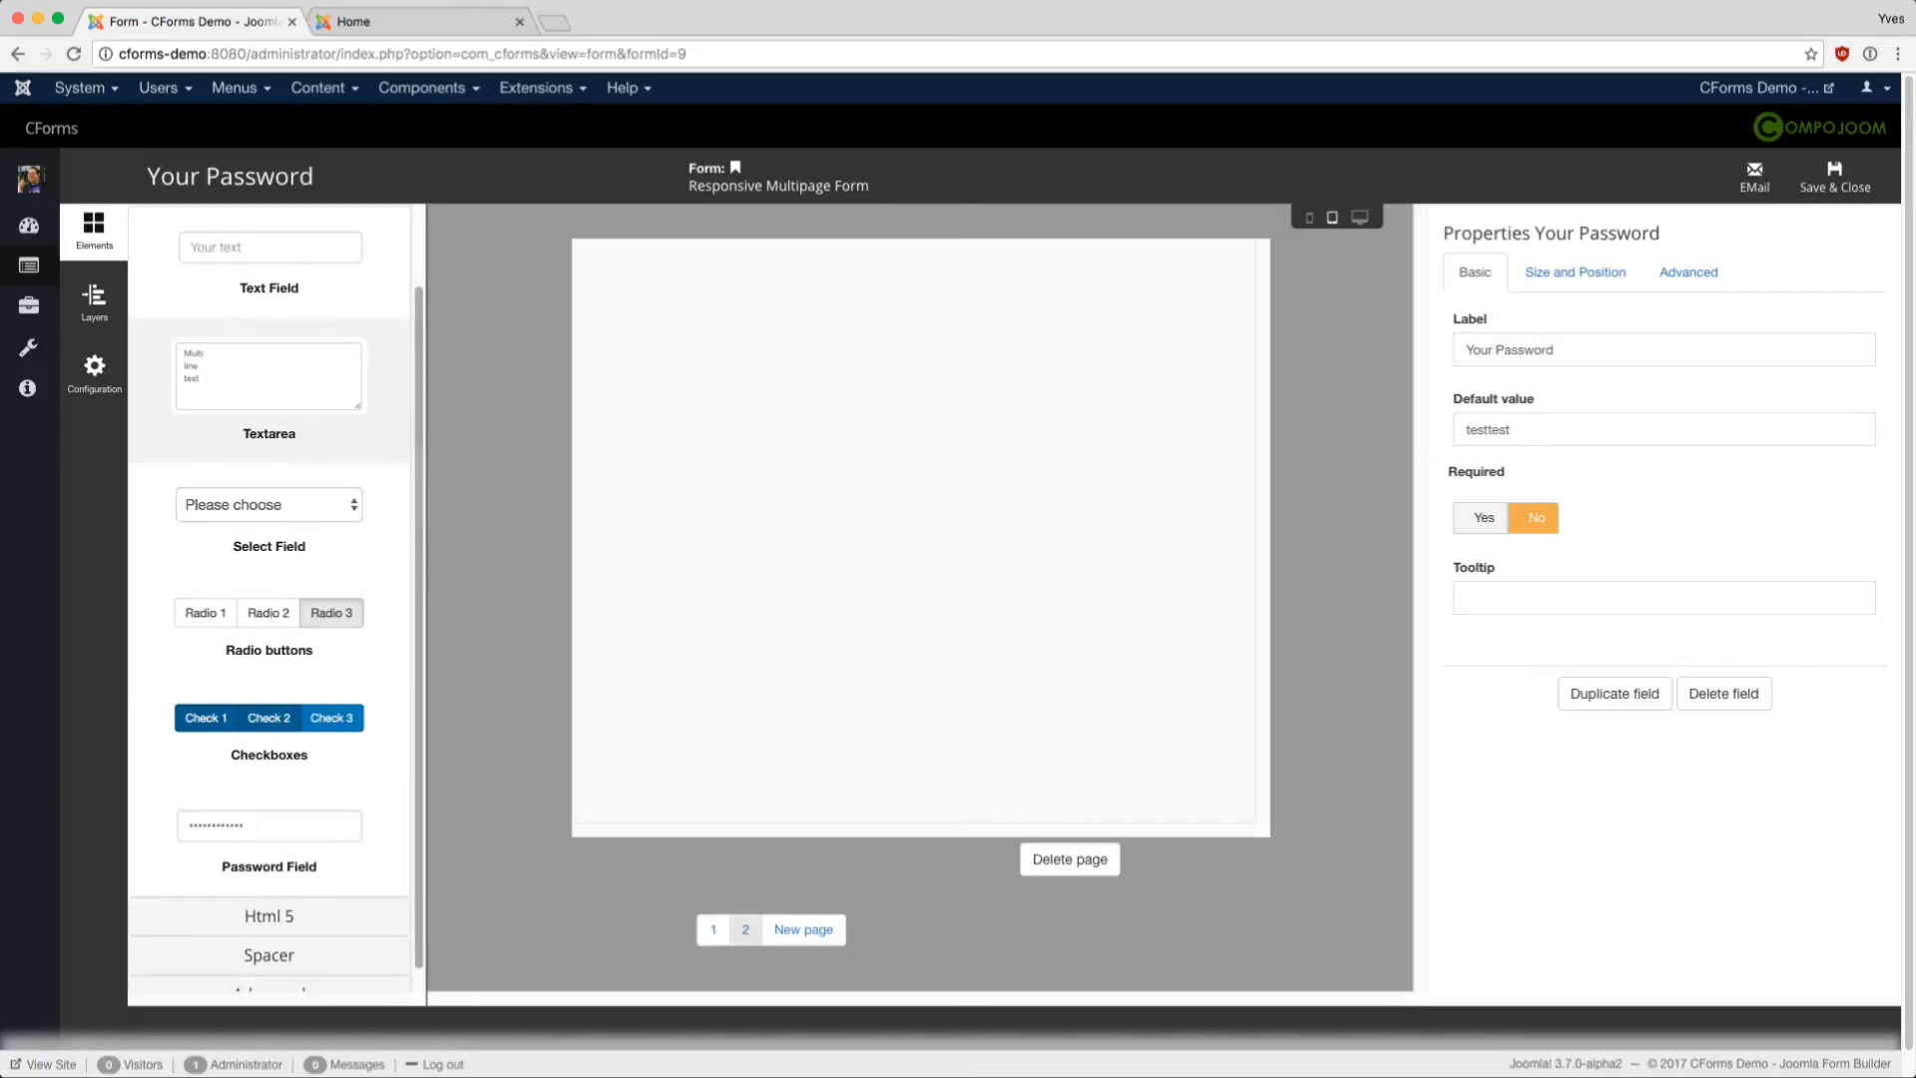
scroll(269, 371, up, 2)
click(269, 280)
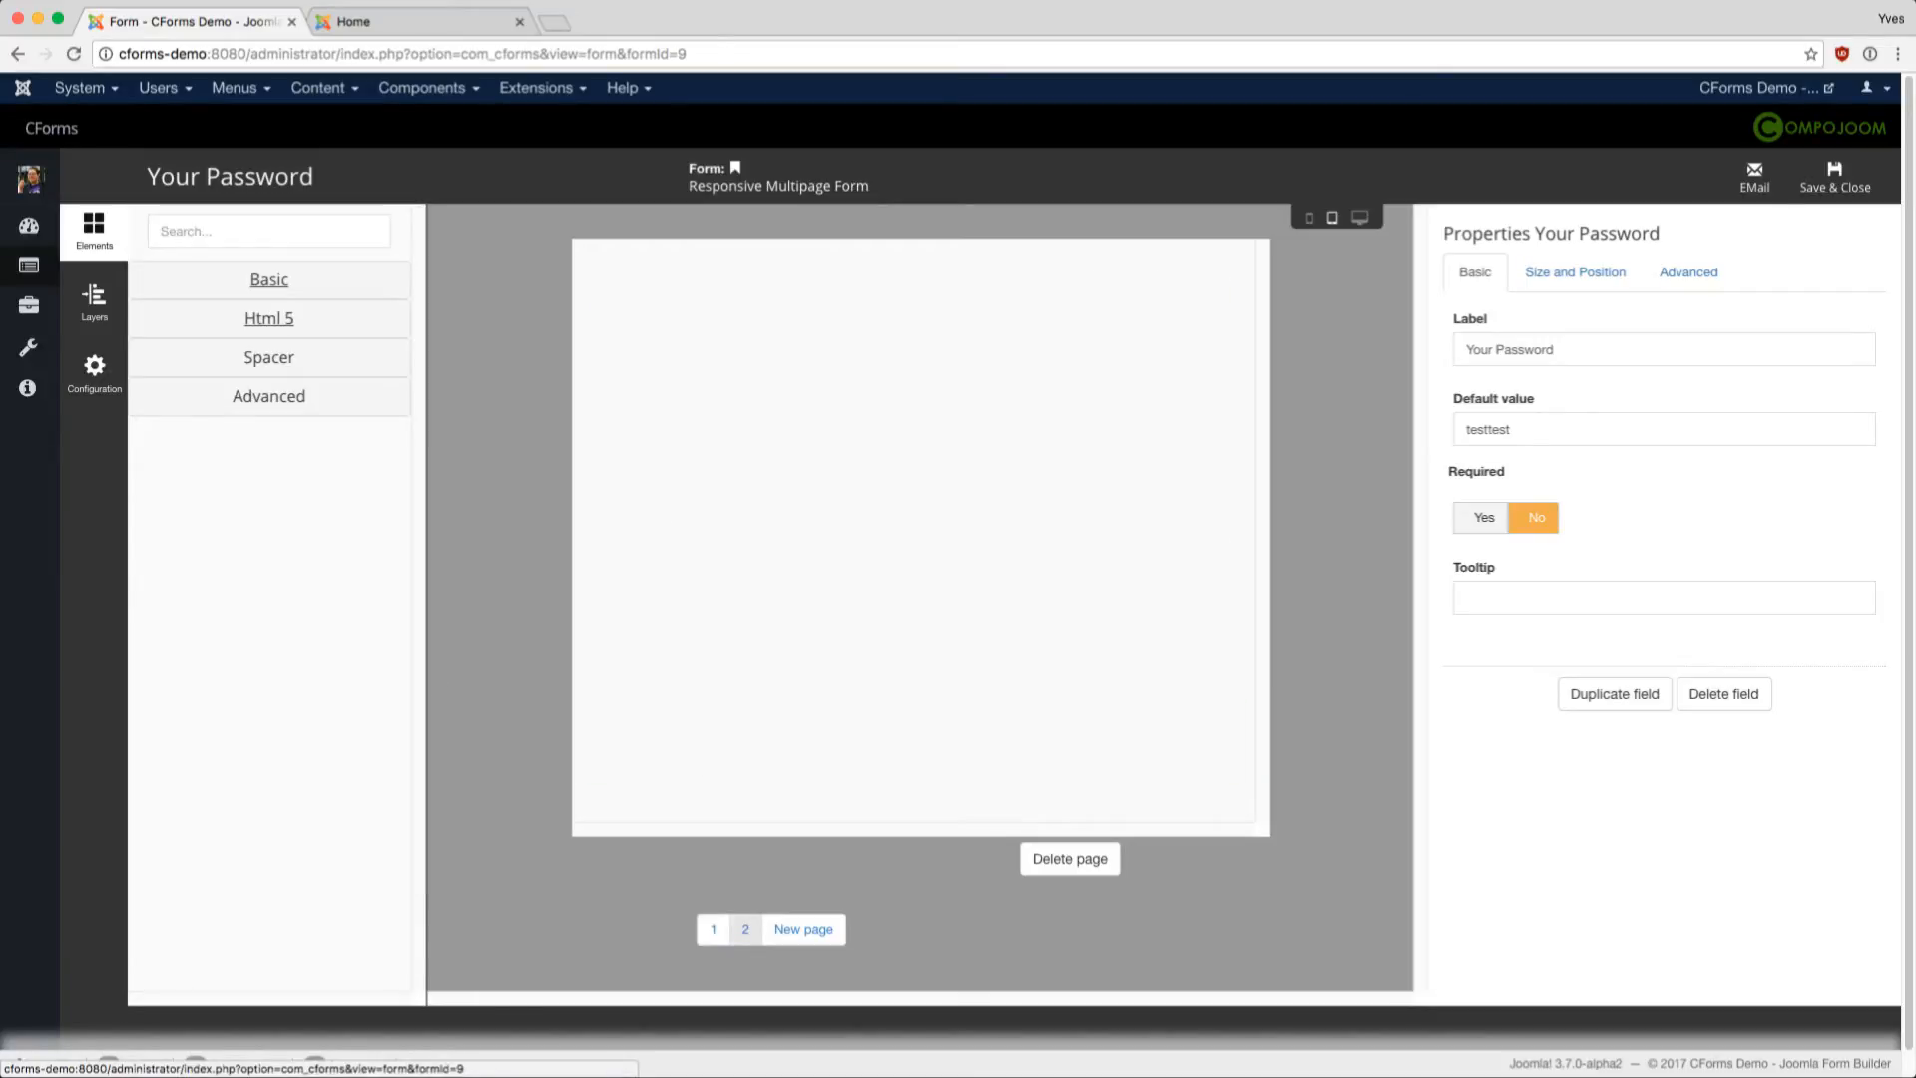
click(269, 318)
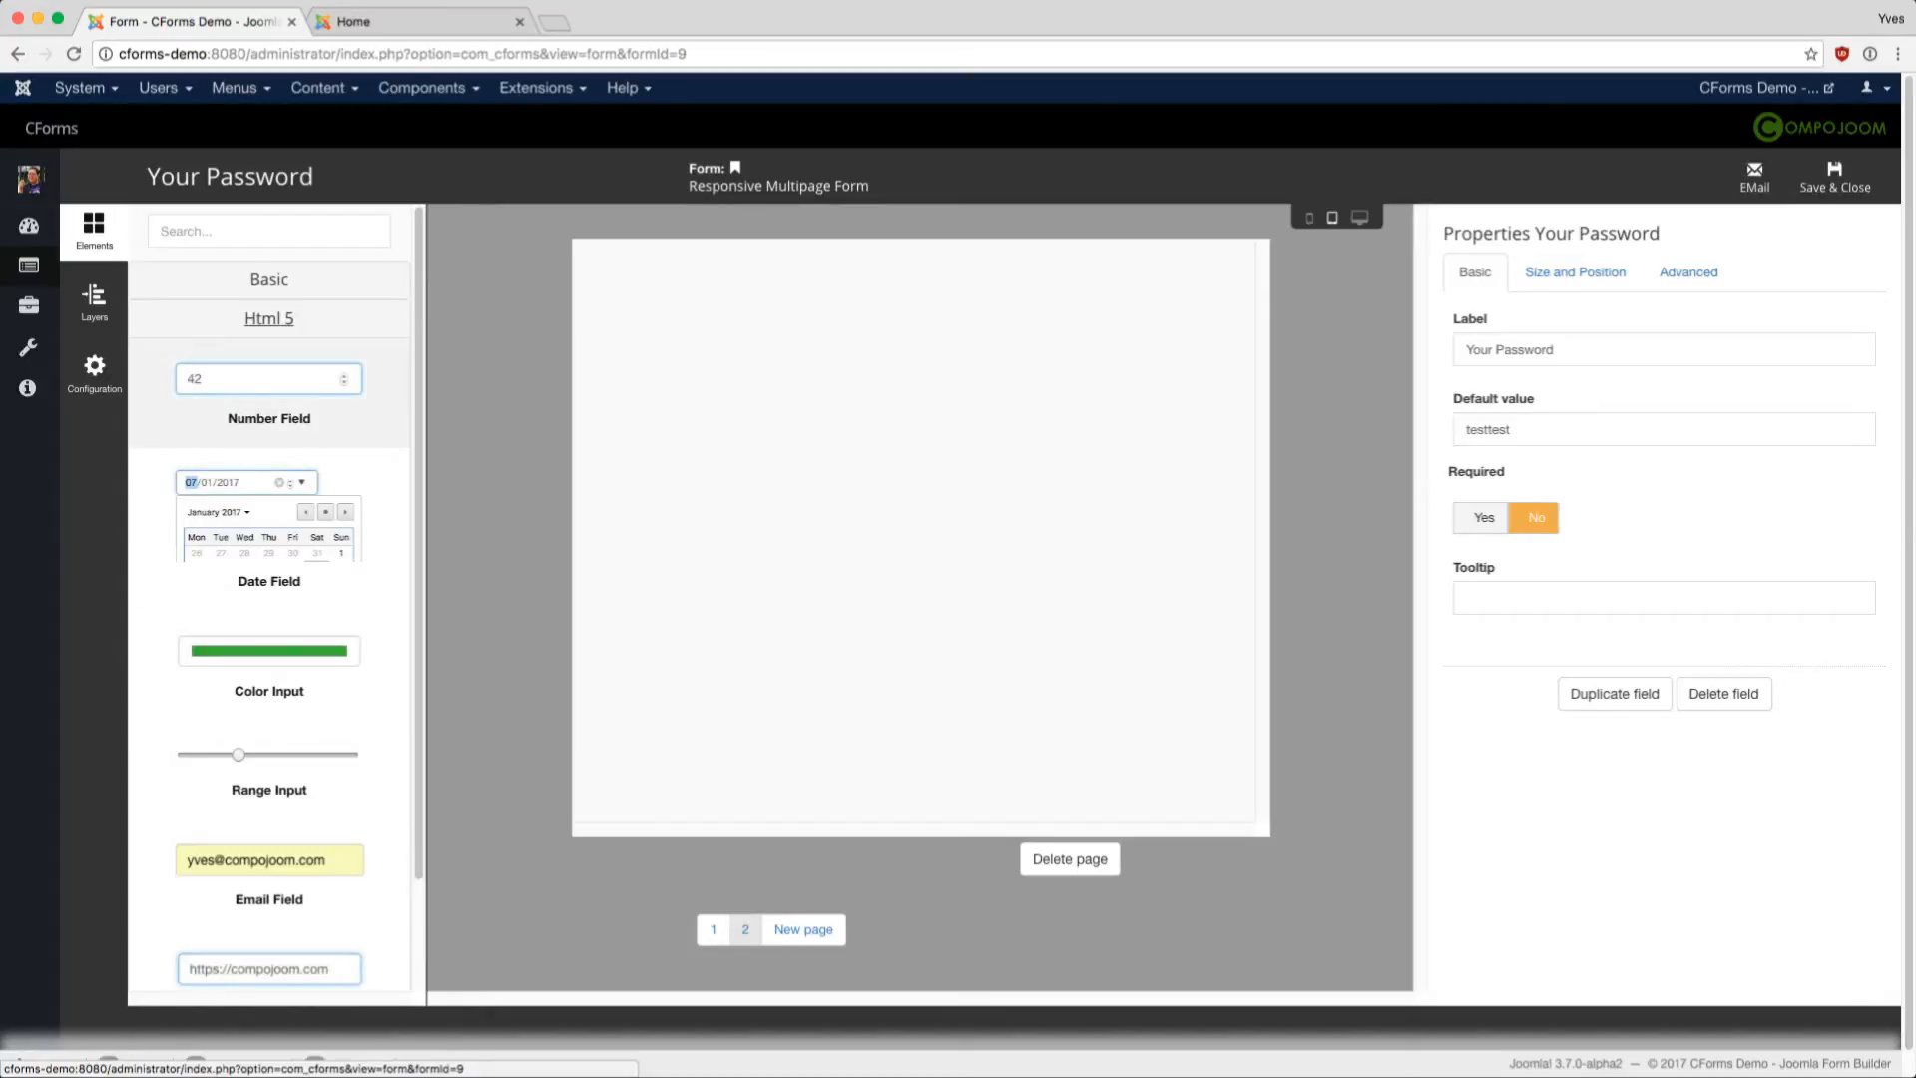
drag(269, 384, 845, 323)
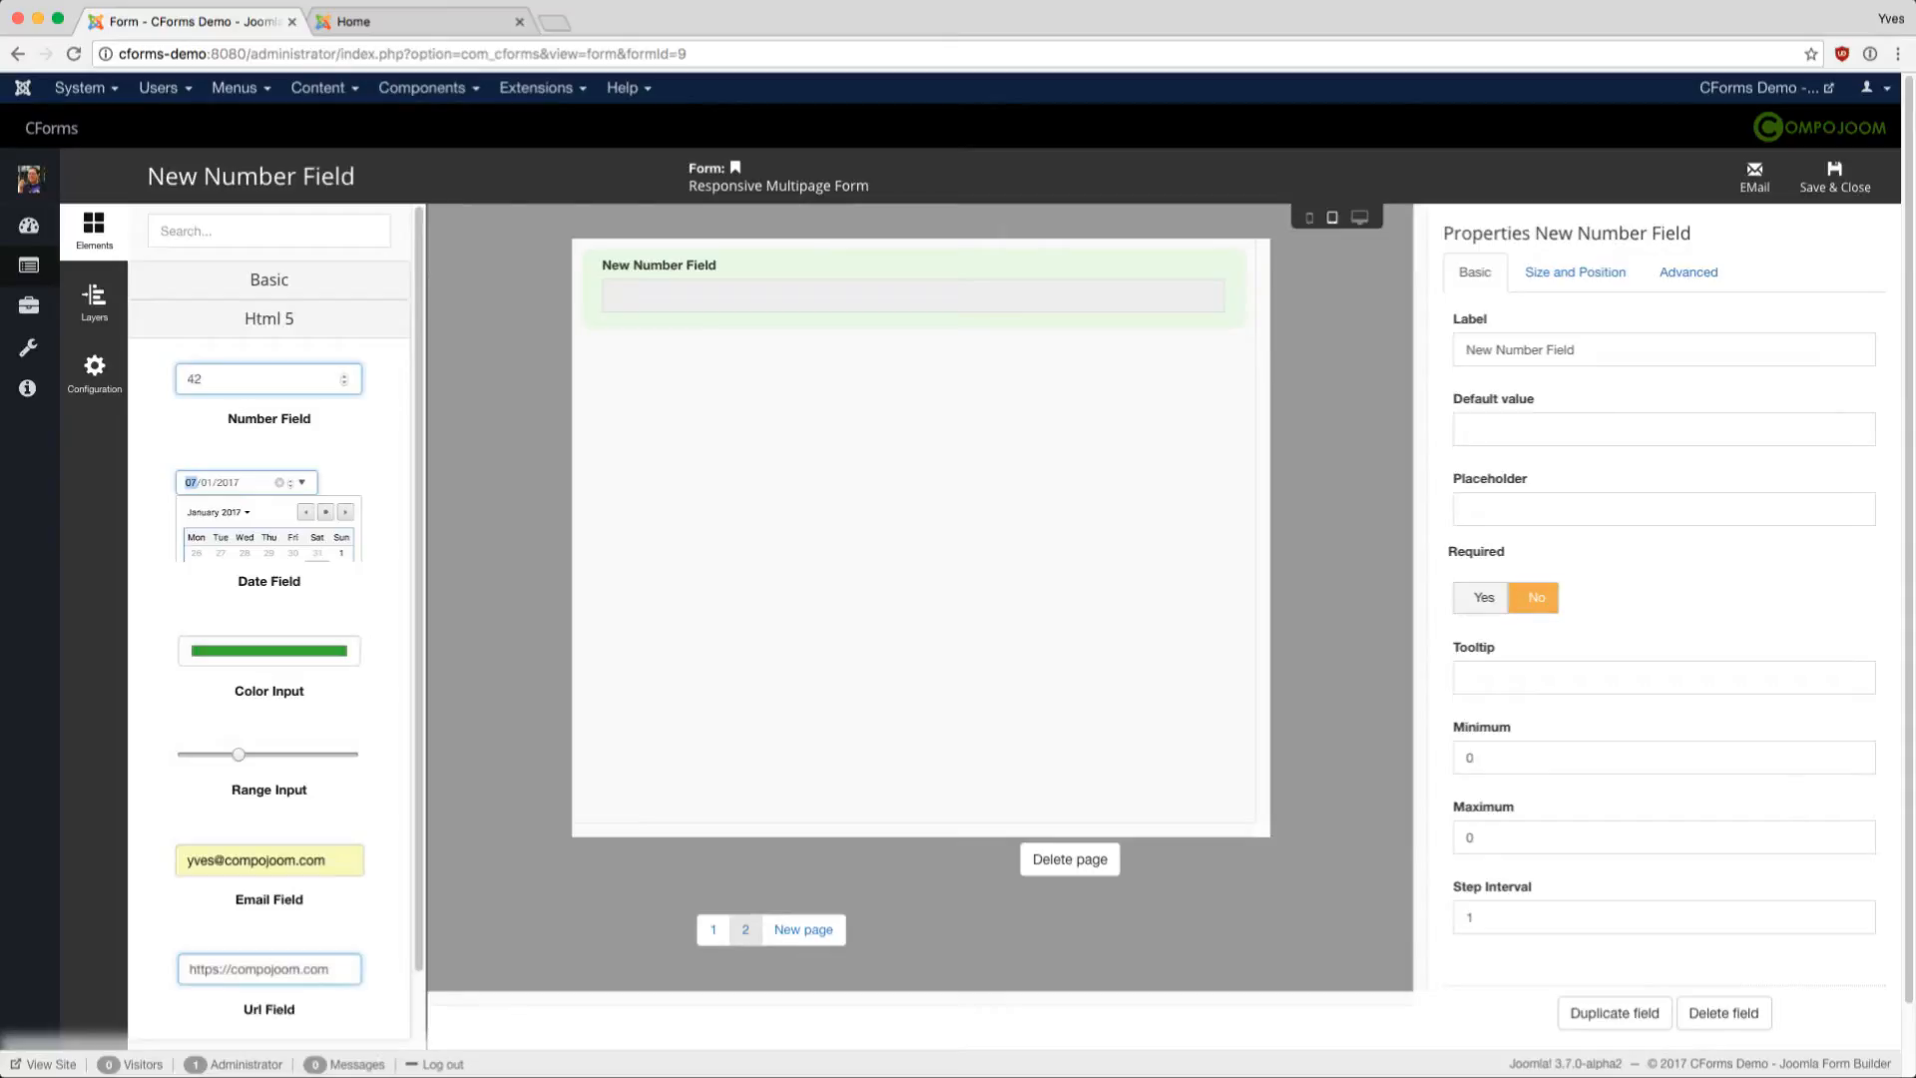
- Set the number field's maximum to 100, step interval to 2, make it required, and keep the Default validator
key(BackSpace)
text(100)
key(BackSpace)
text(2)
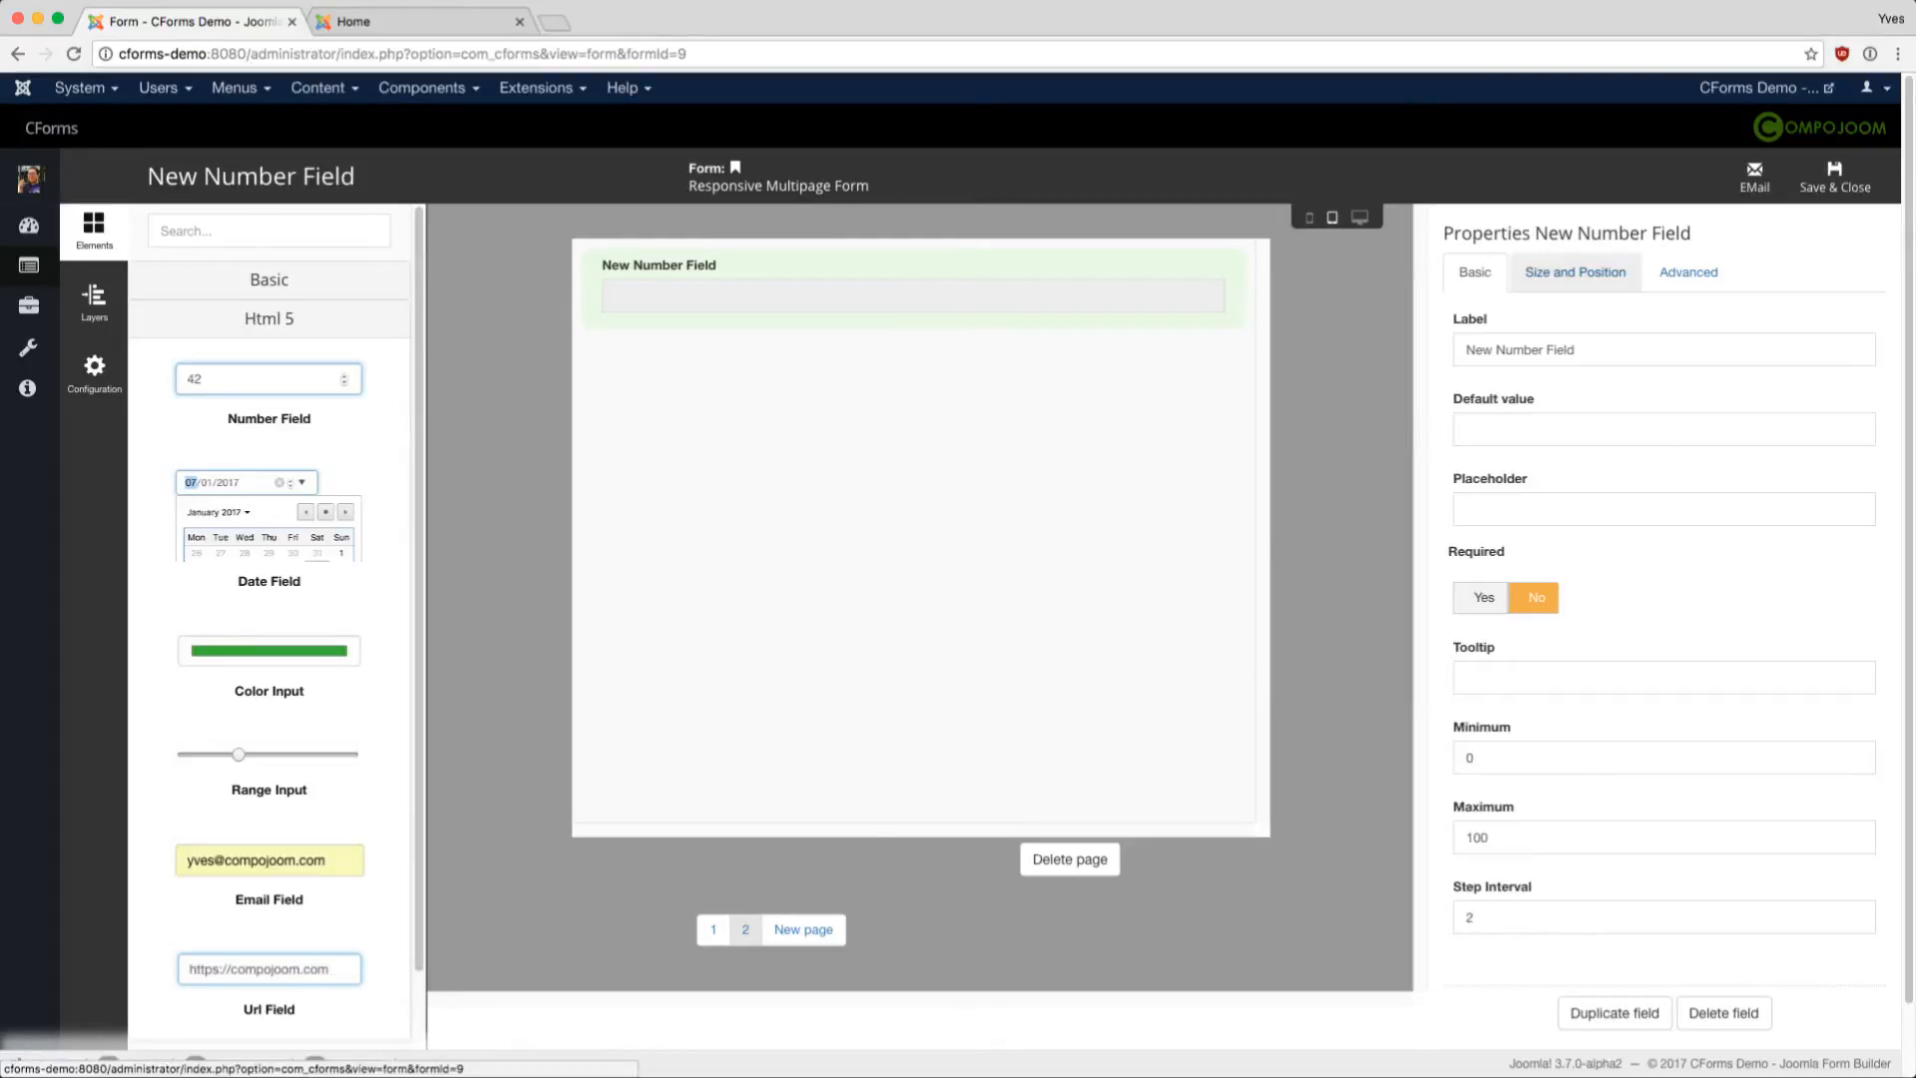
click(1484, 596)
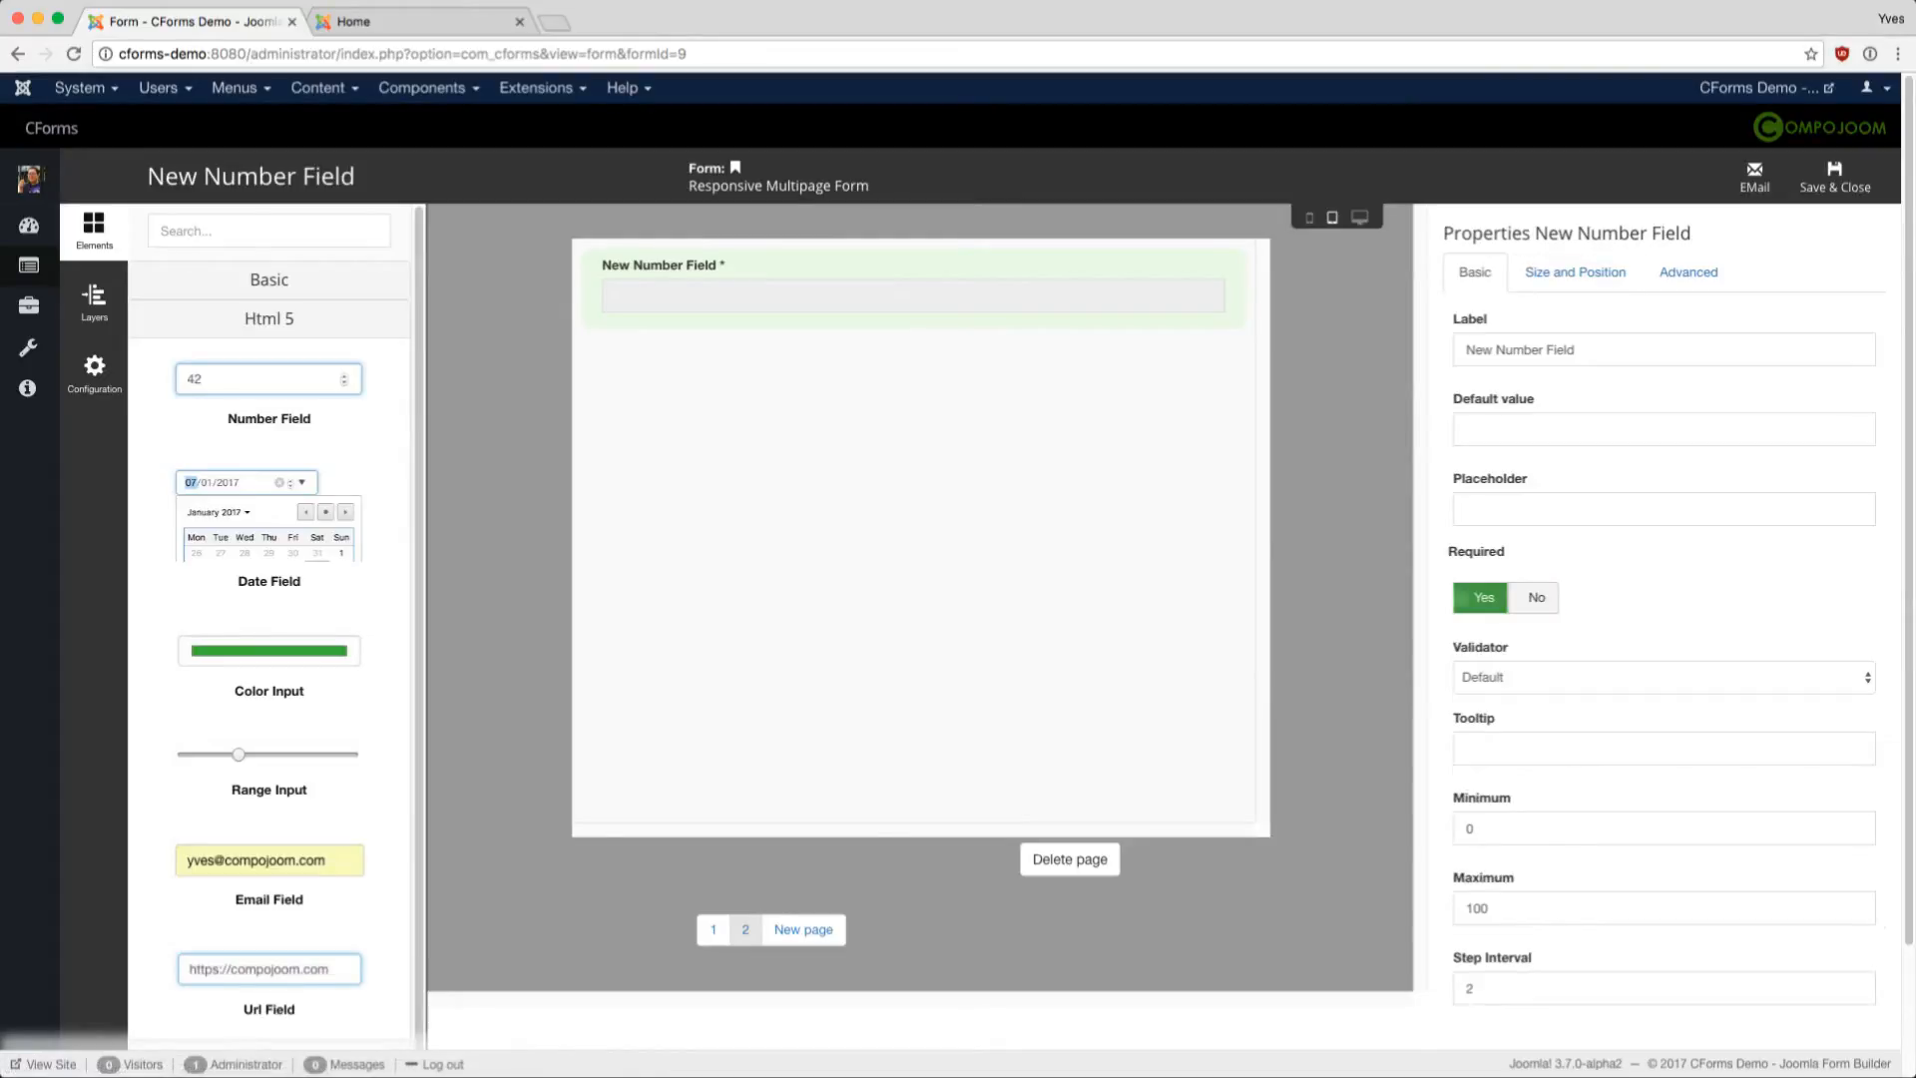
click(1657, 677)
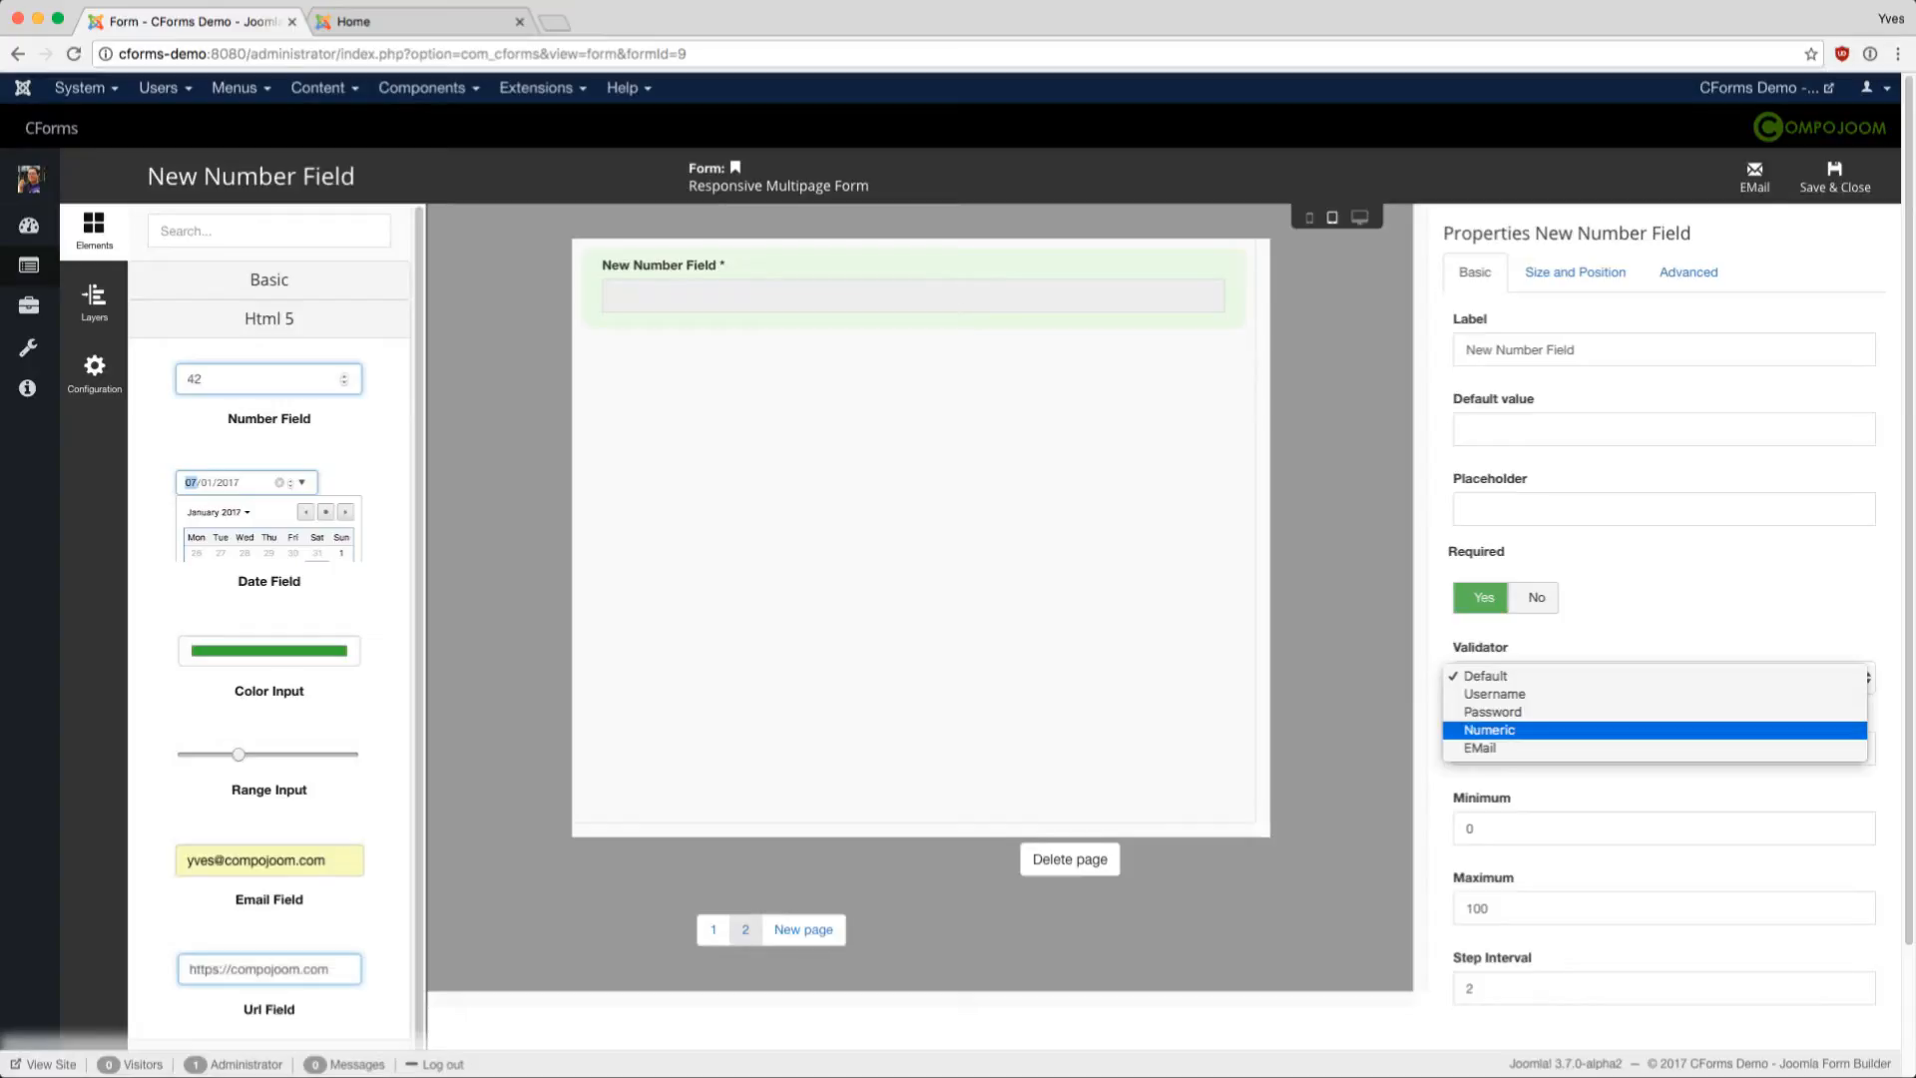
click(1489, 730)
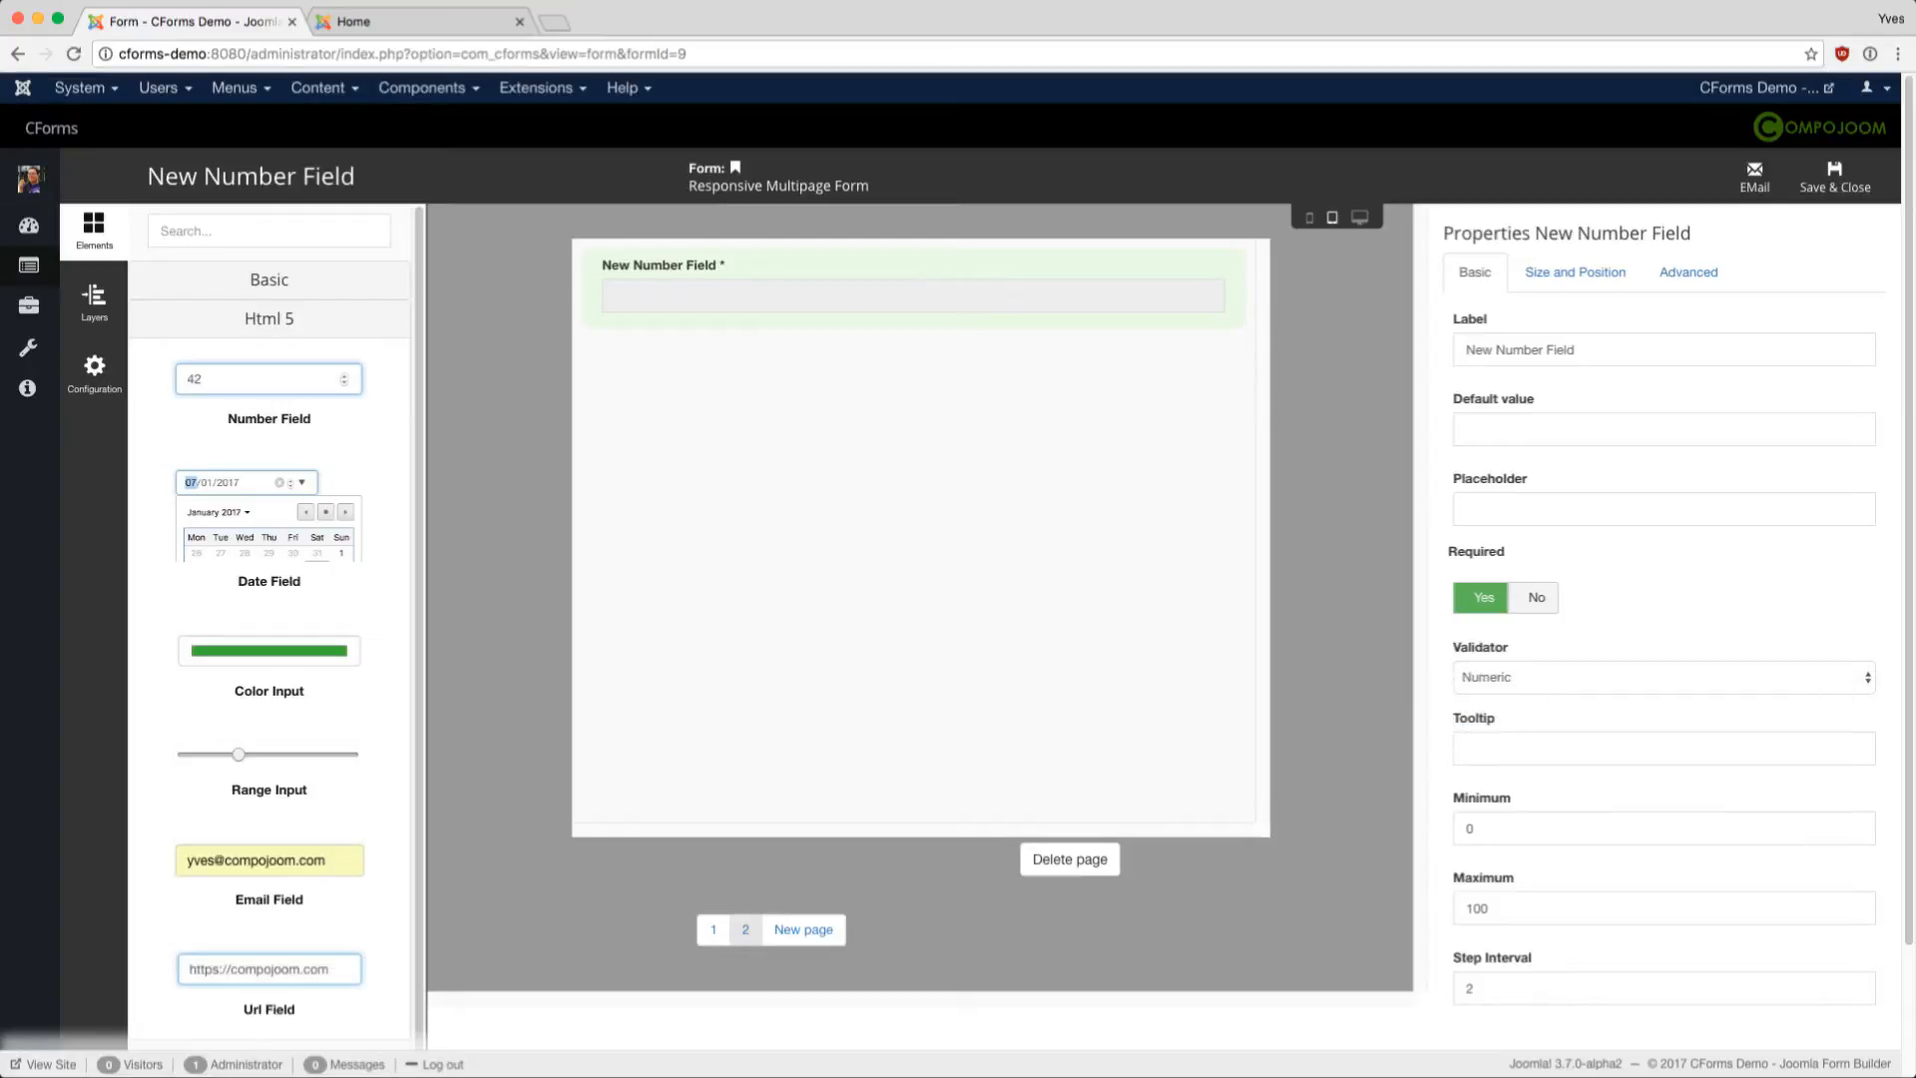
click(1507, 677)
click(1497, 620)
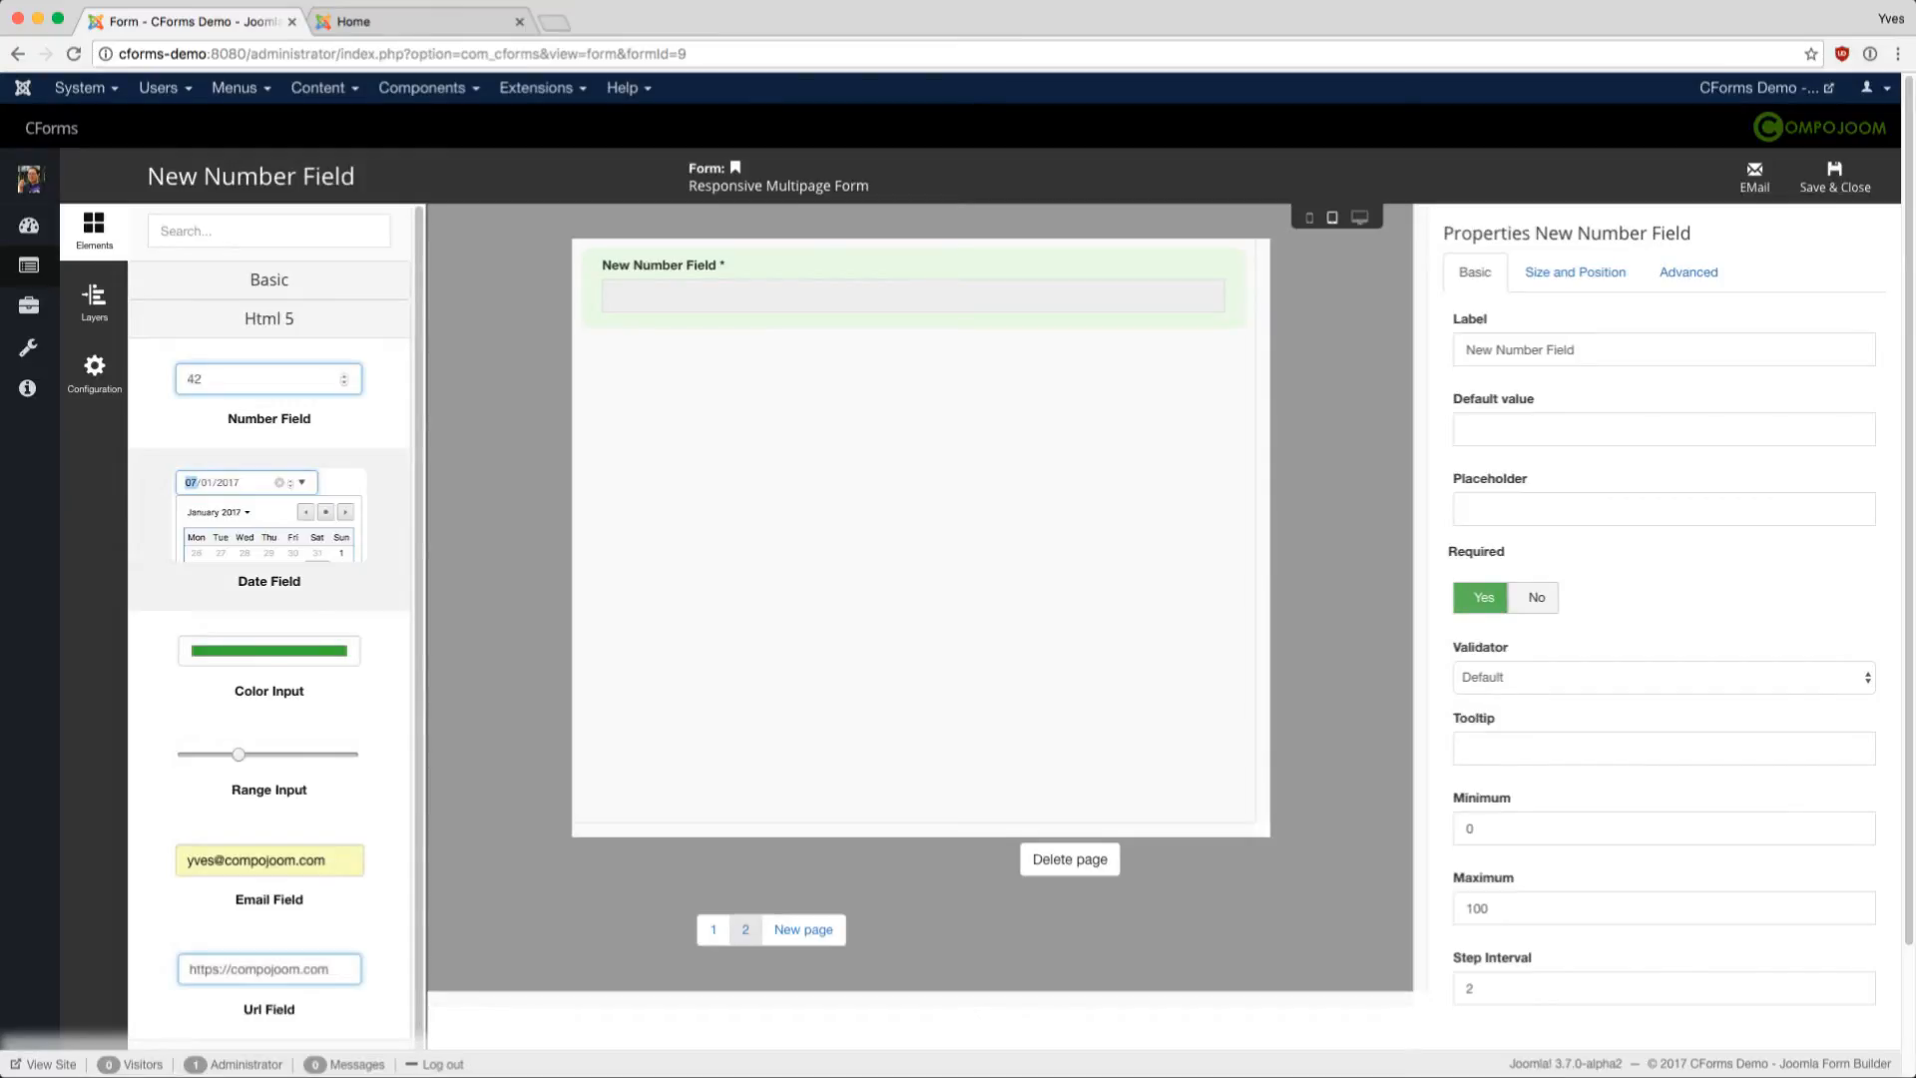
- Add date, color and range fields below the number field on page 2
drag(270, 514, 719, 397)
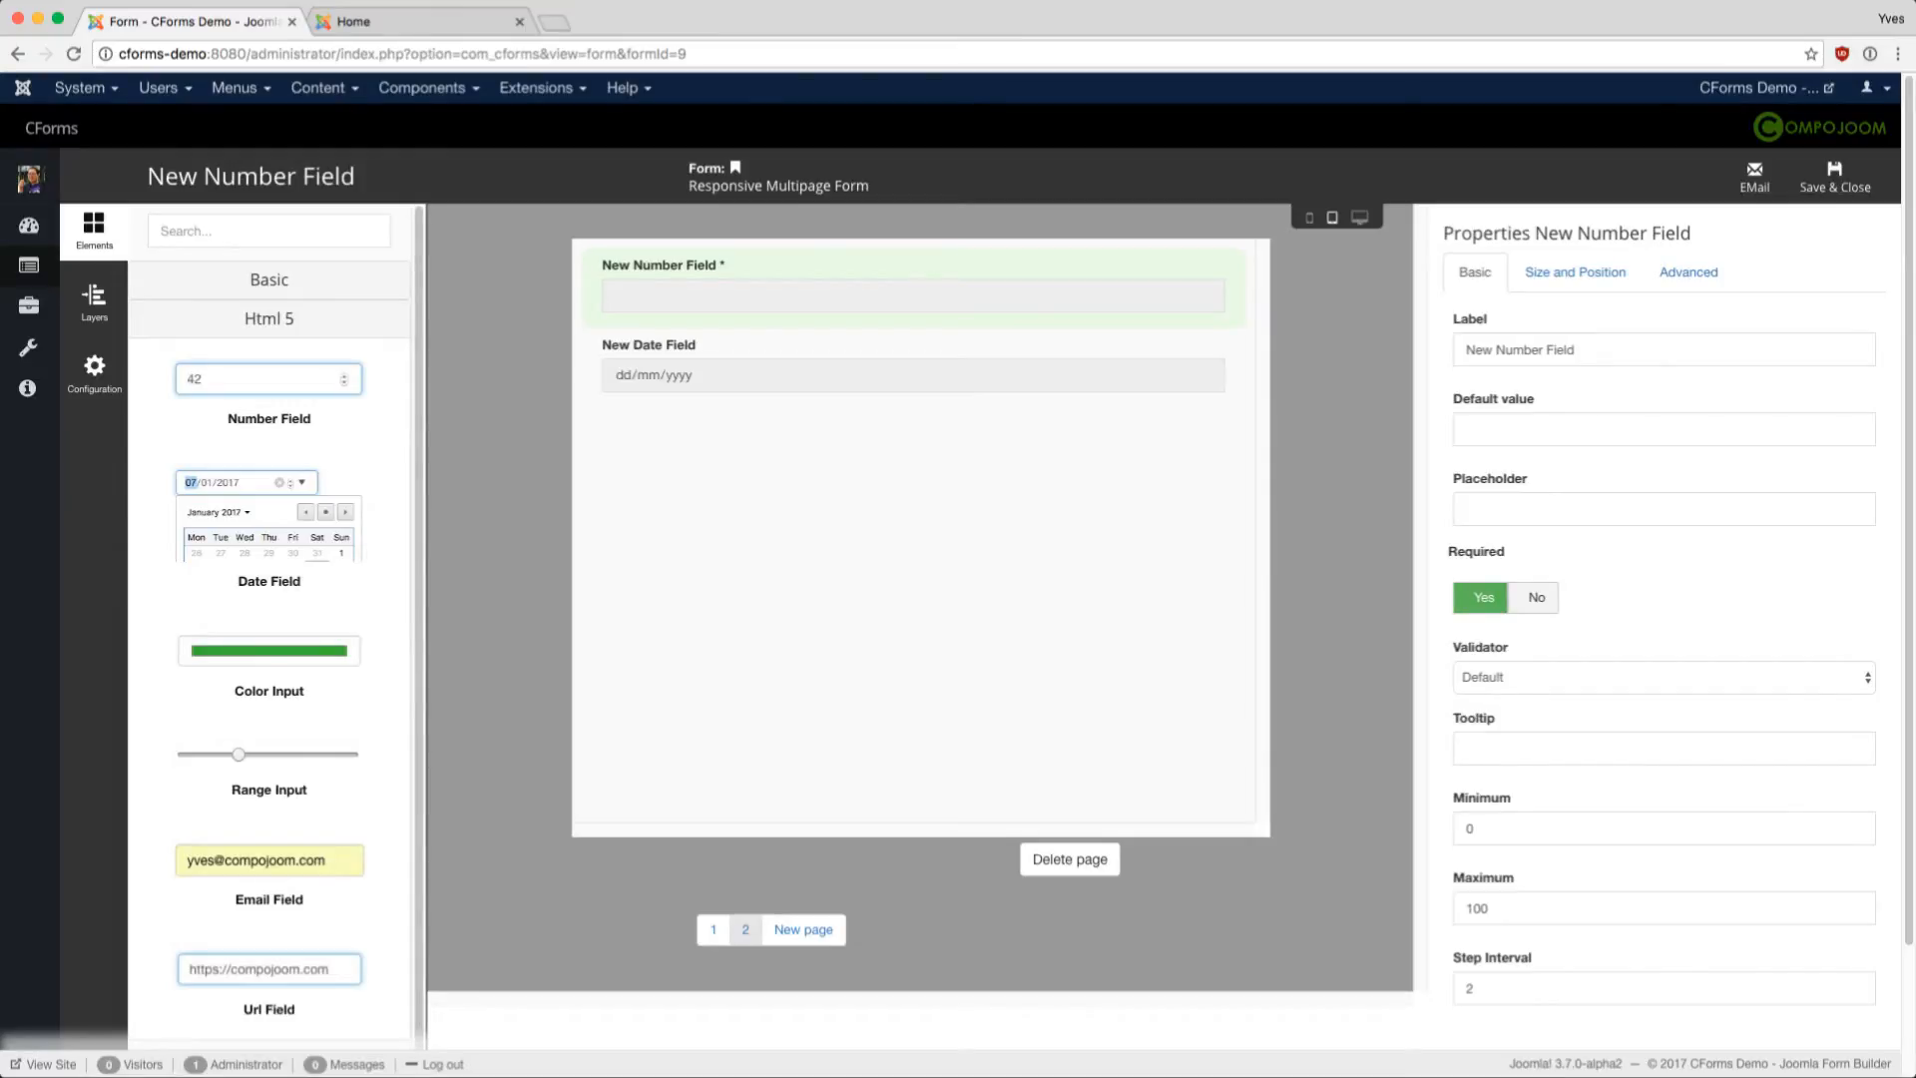
click(718, 398)
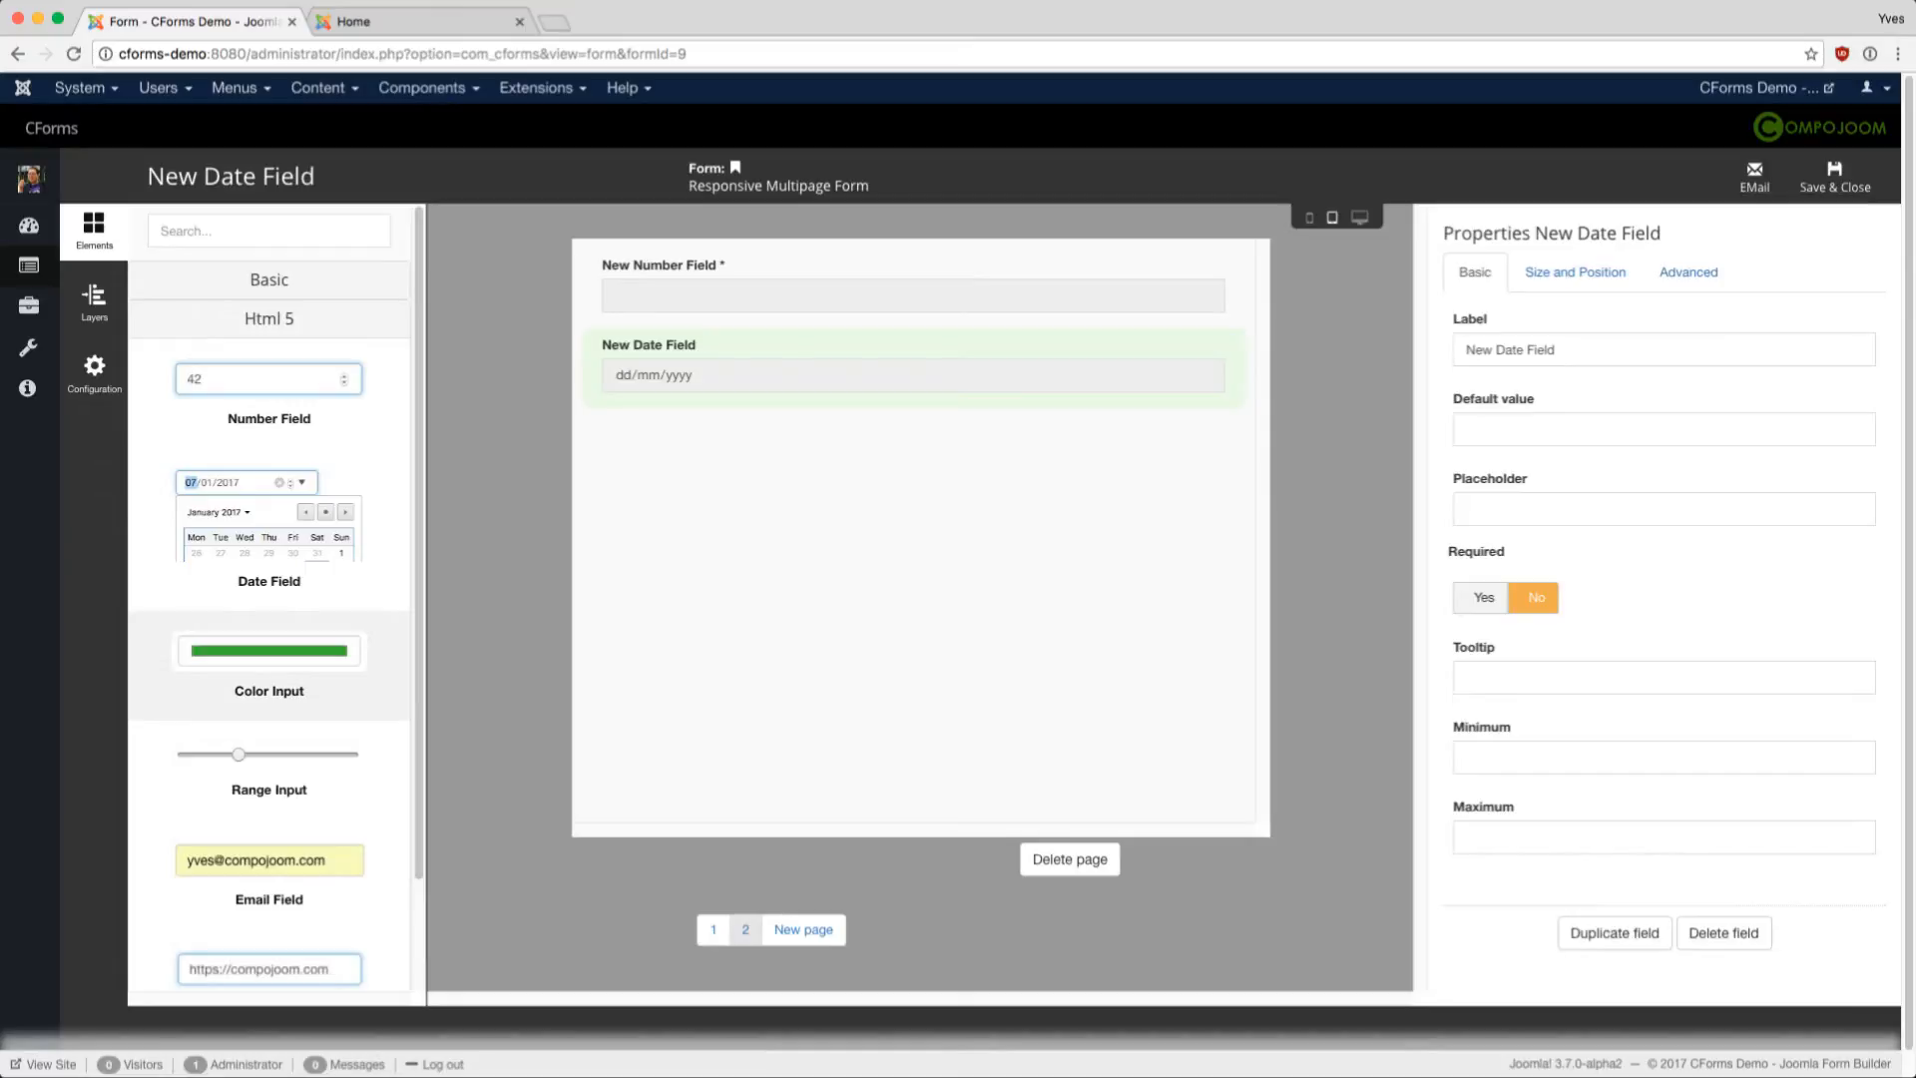
drag(270, 663, 886, 473)
click(884, 471)
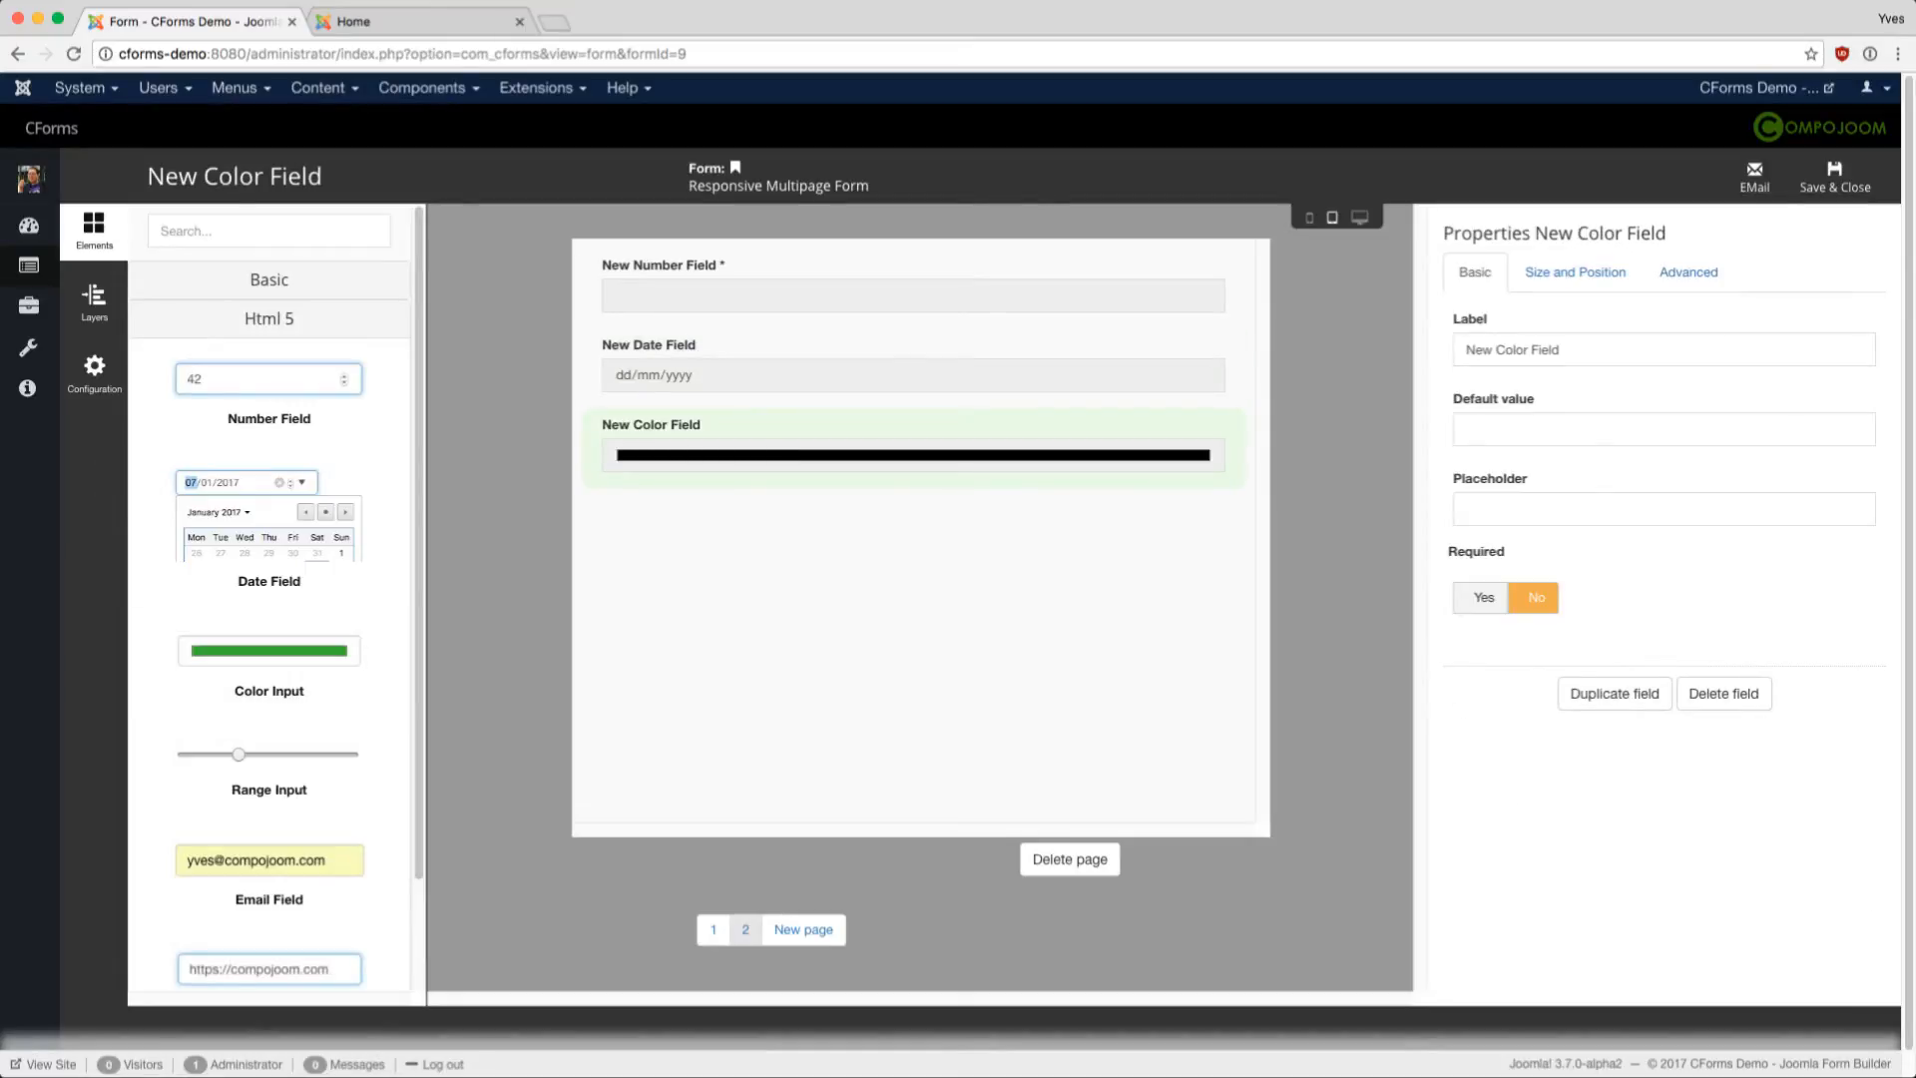
click(270, 769)
click(828, 557)
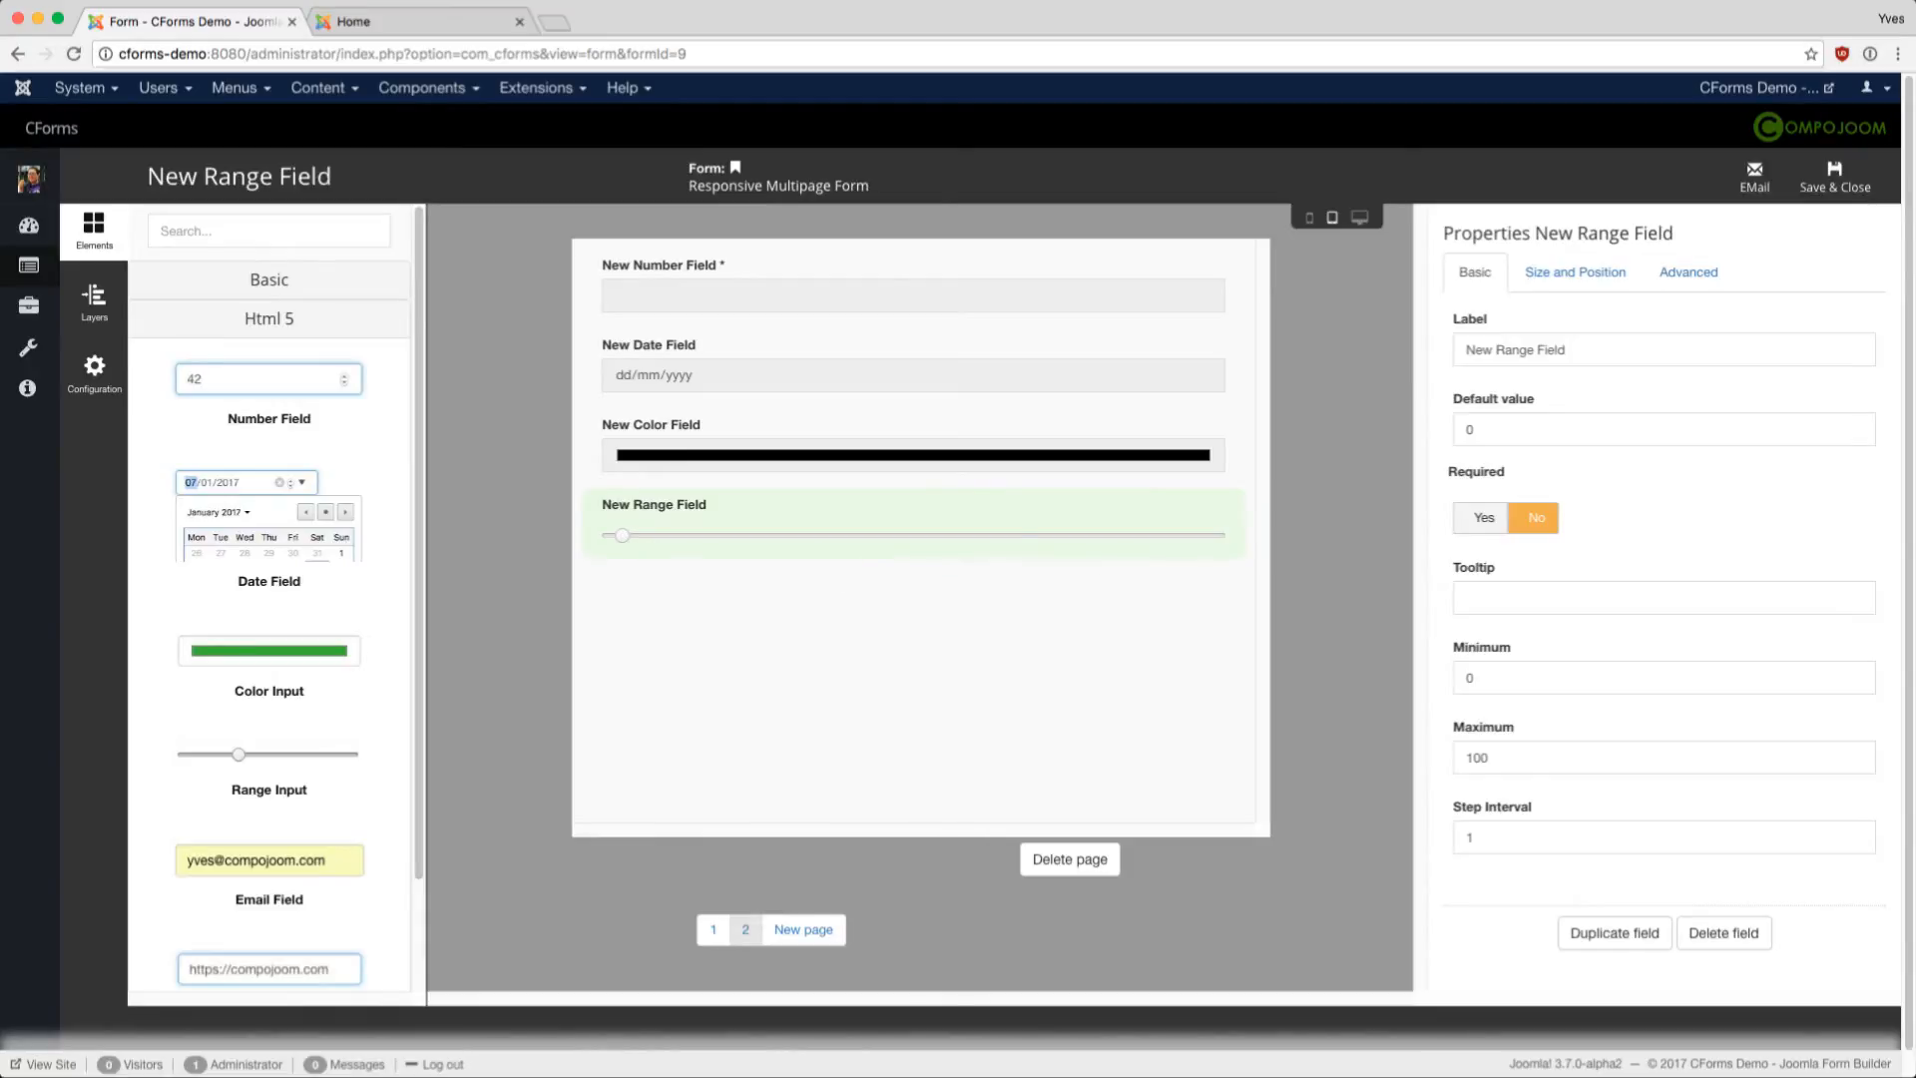
- Add an email field and a URL field below the range field, then create page 3
scroll(270, 828, down, 1)
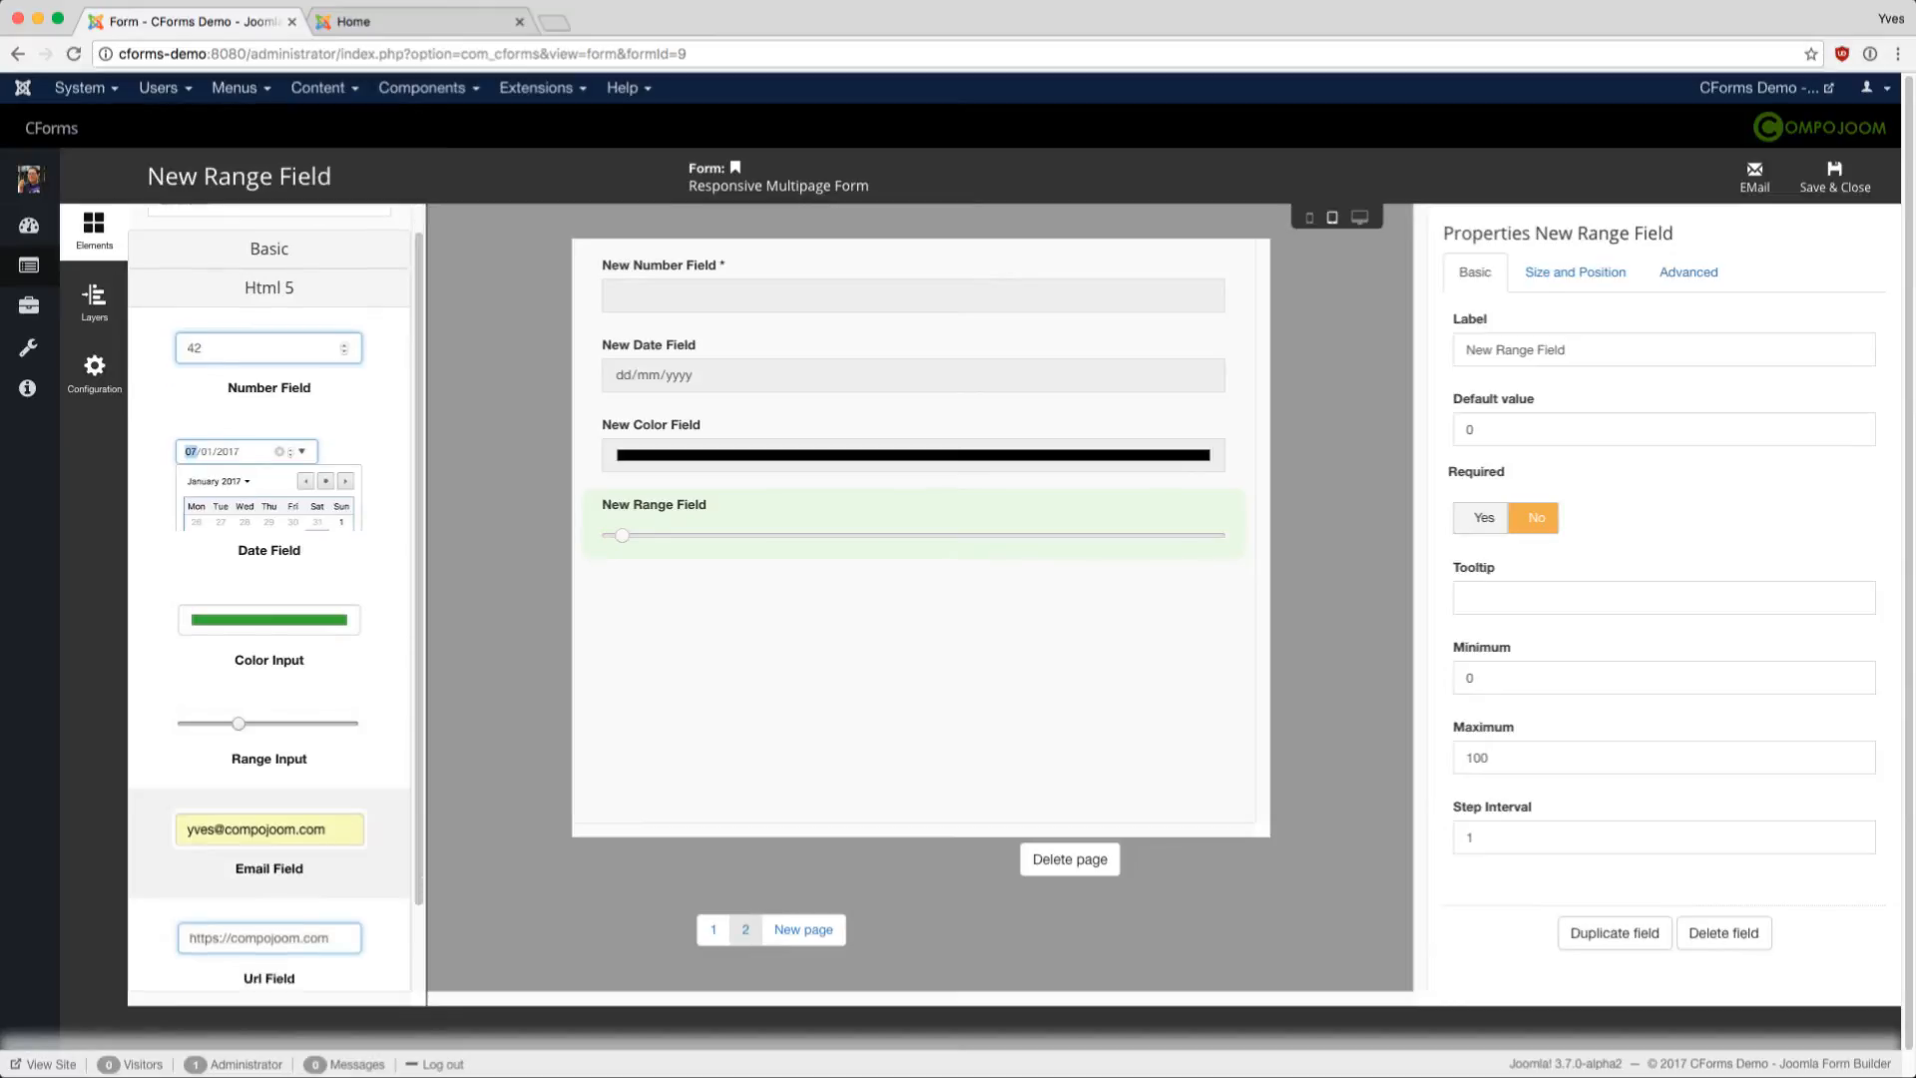
drag(270, 830, 781, 626)
click(782, 627)
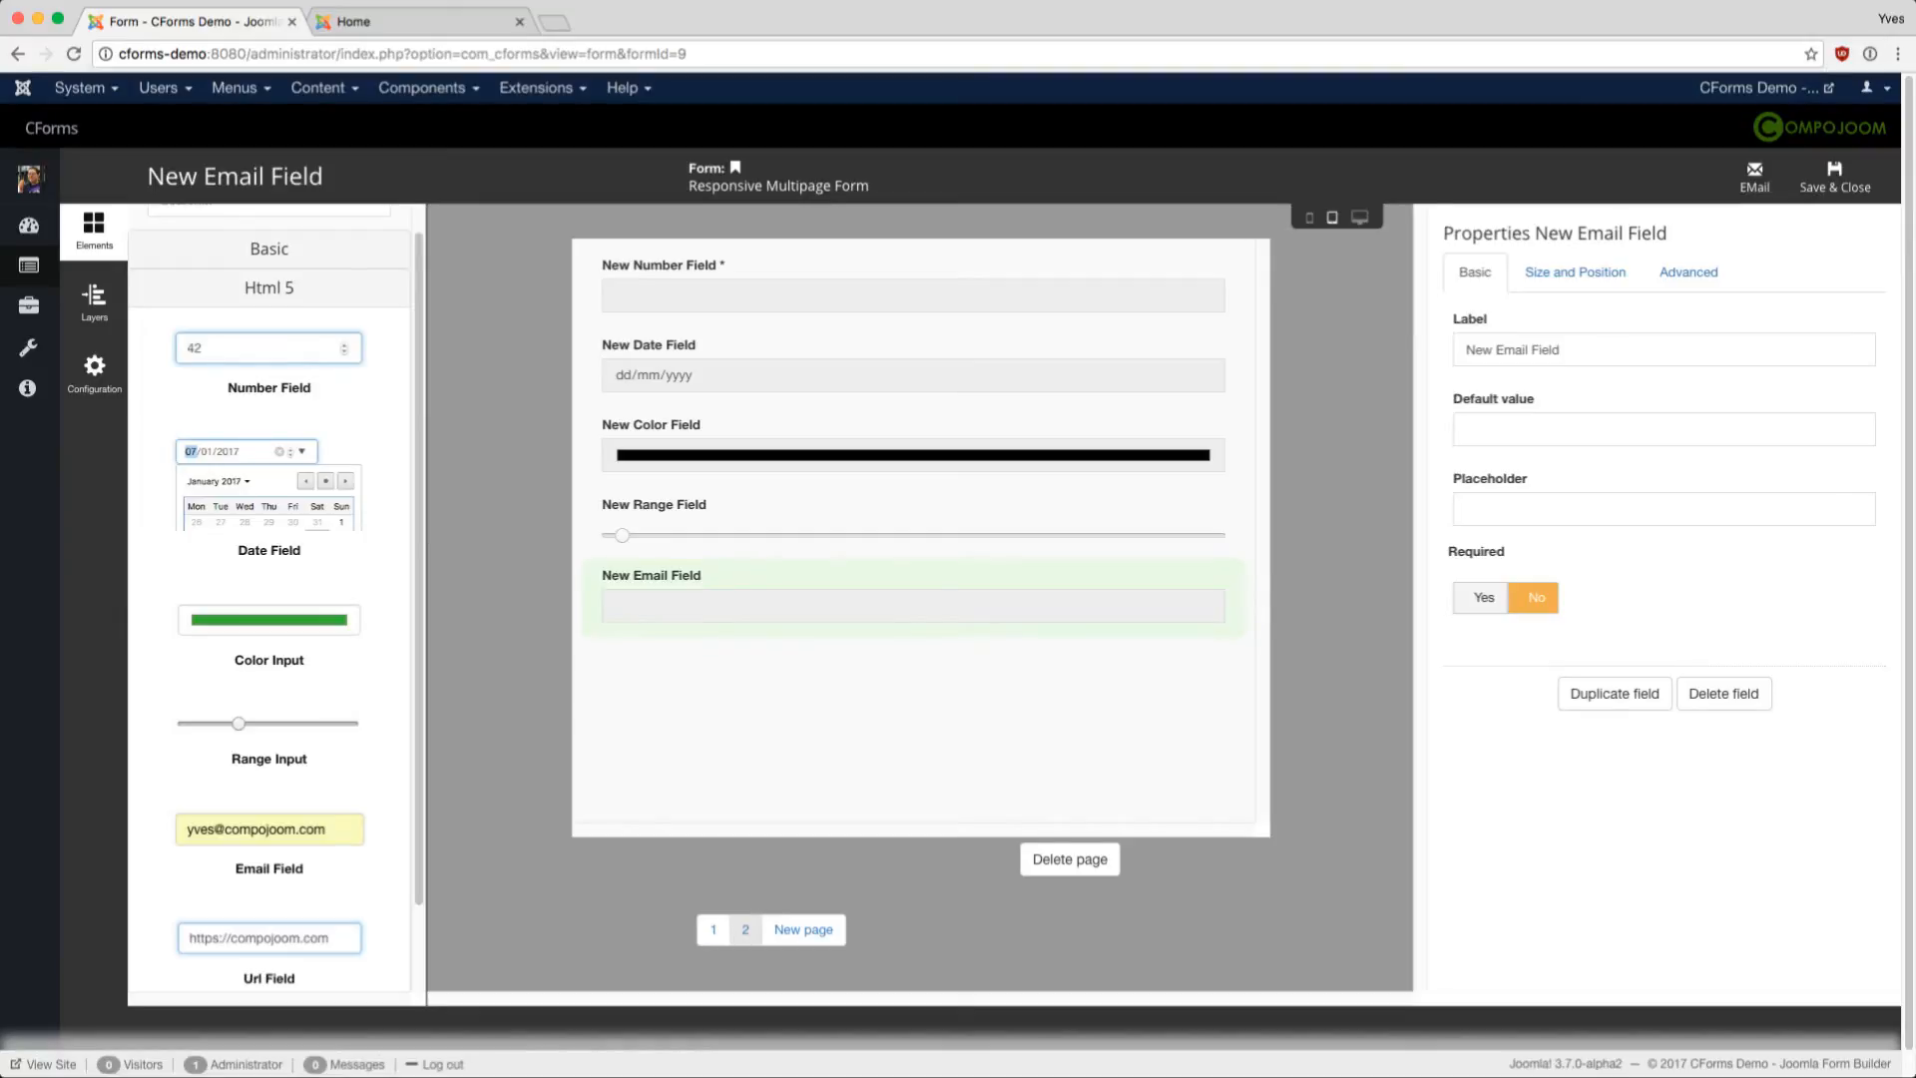
scroll(956, 568, down, 1)
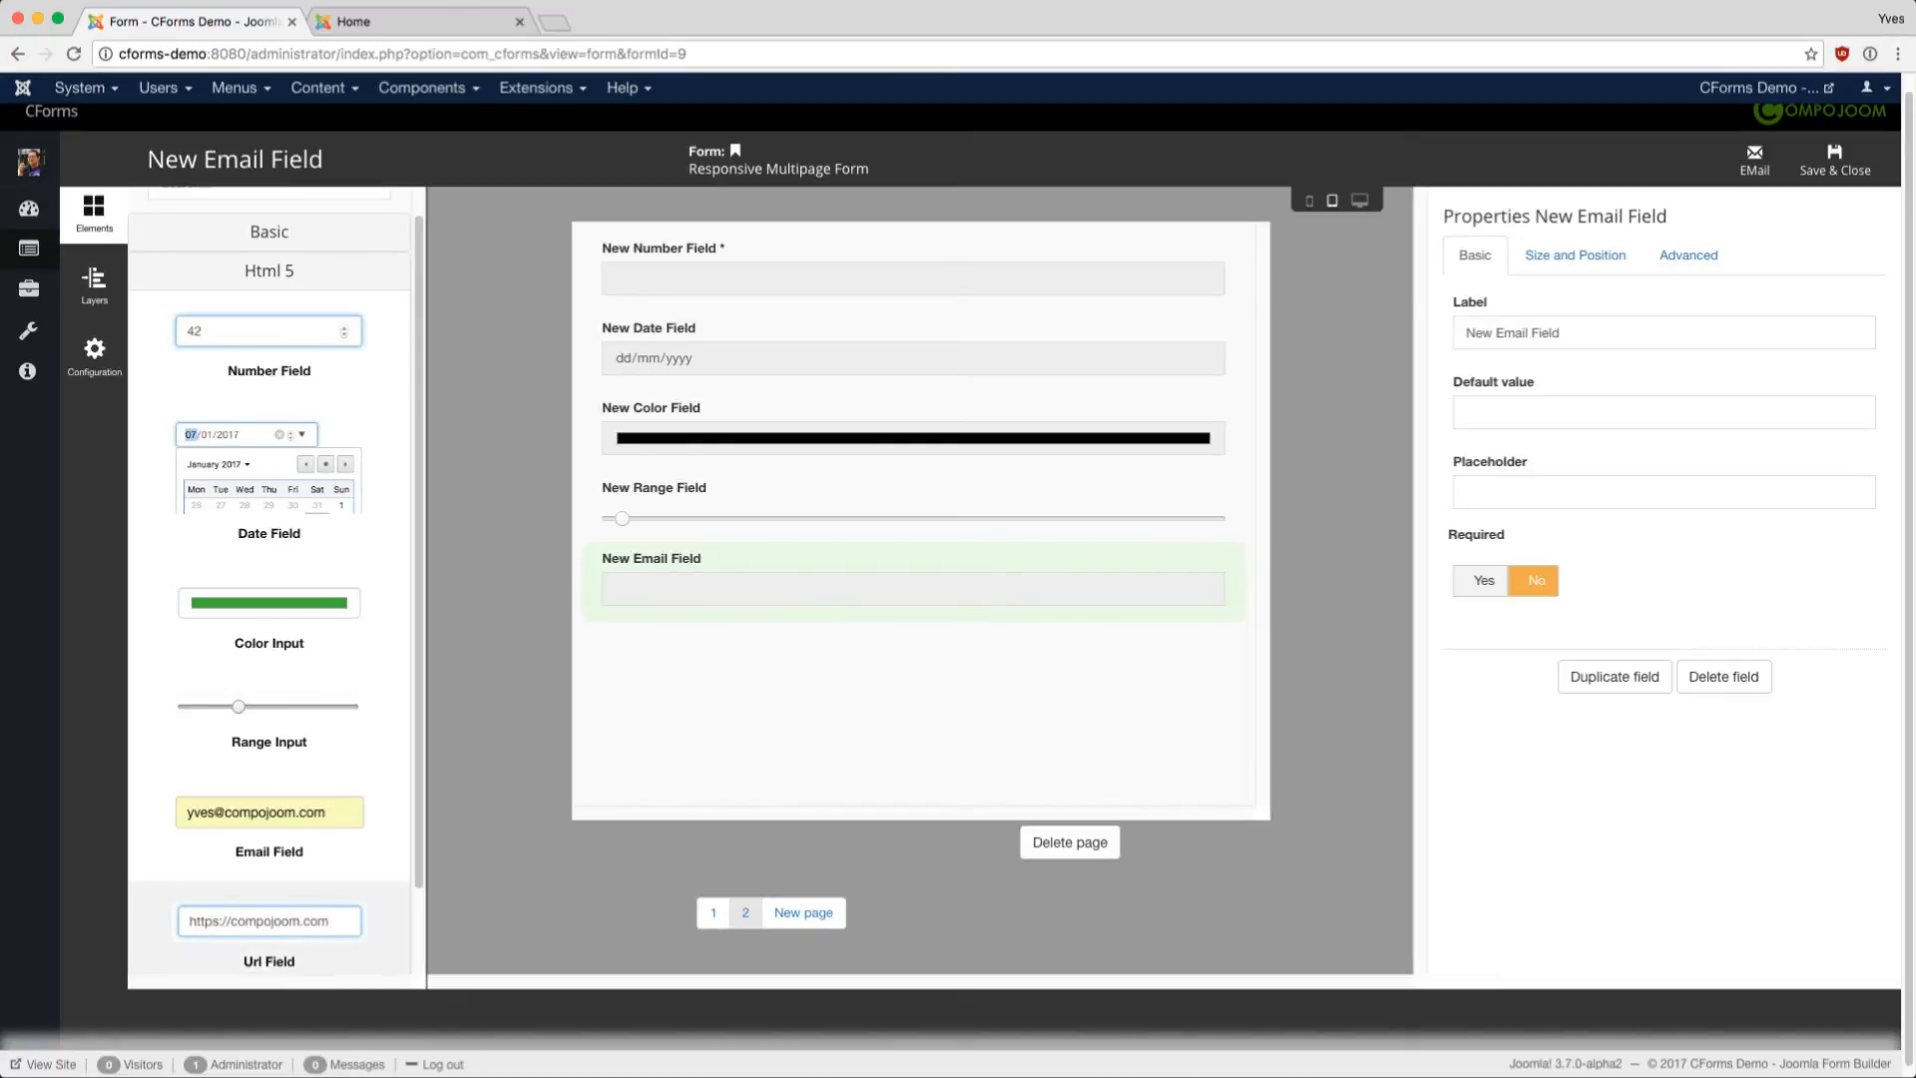
scroll(270, 898, down, 1)
click(269, 898)
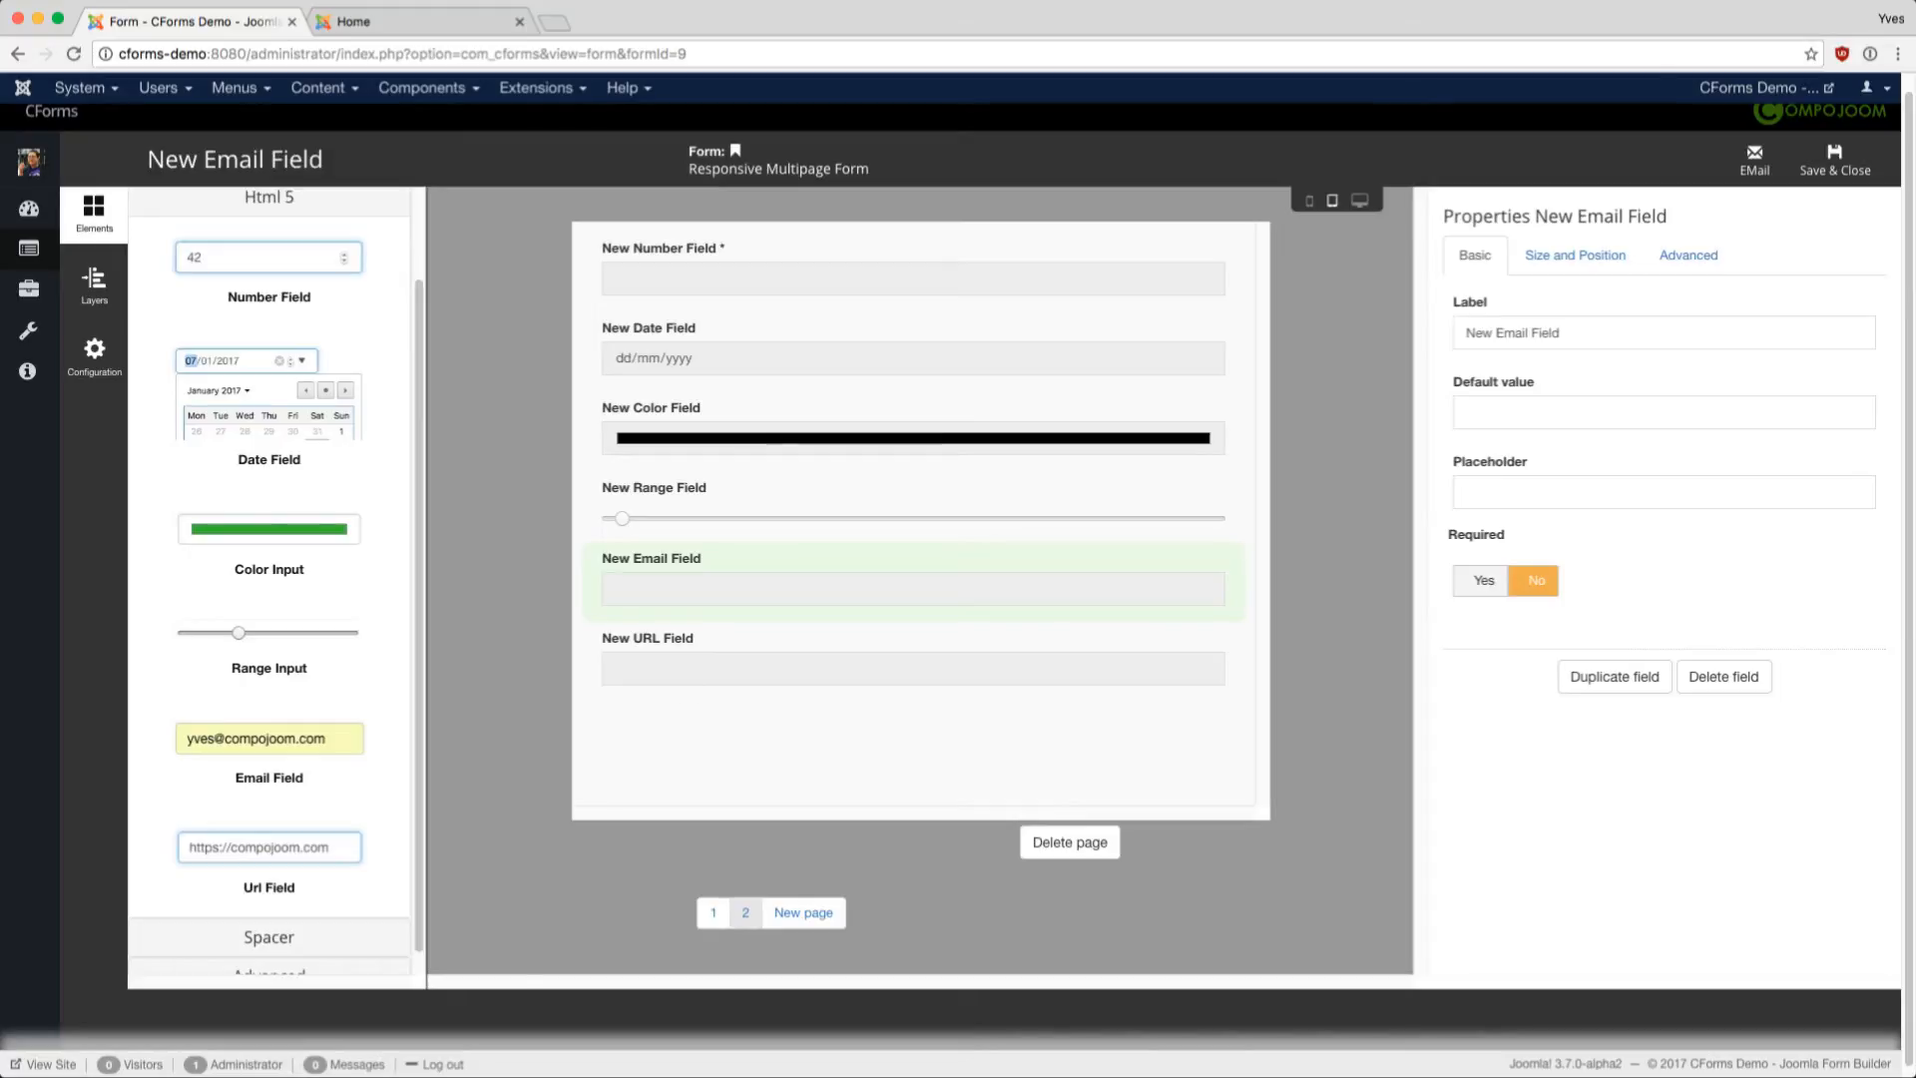
scroll(269, 748, down, 1)
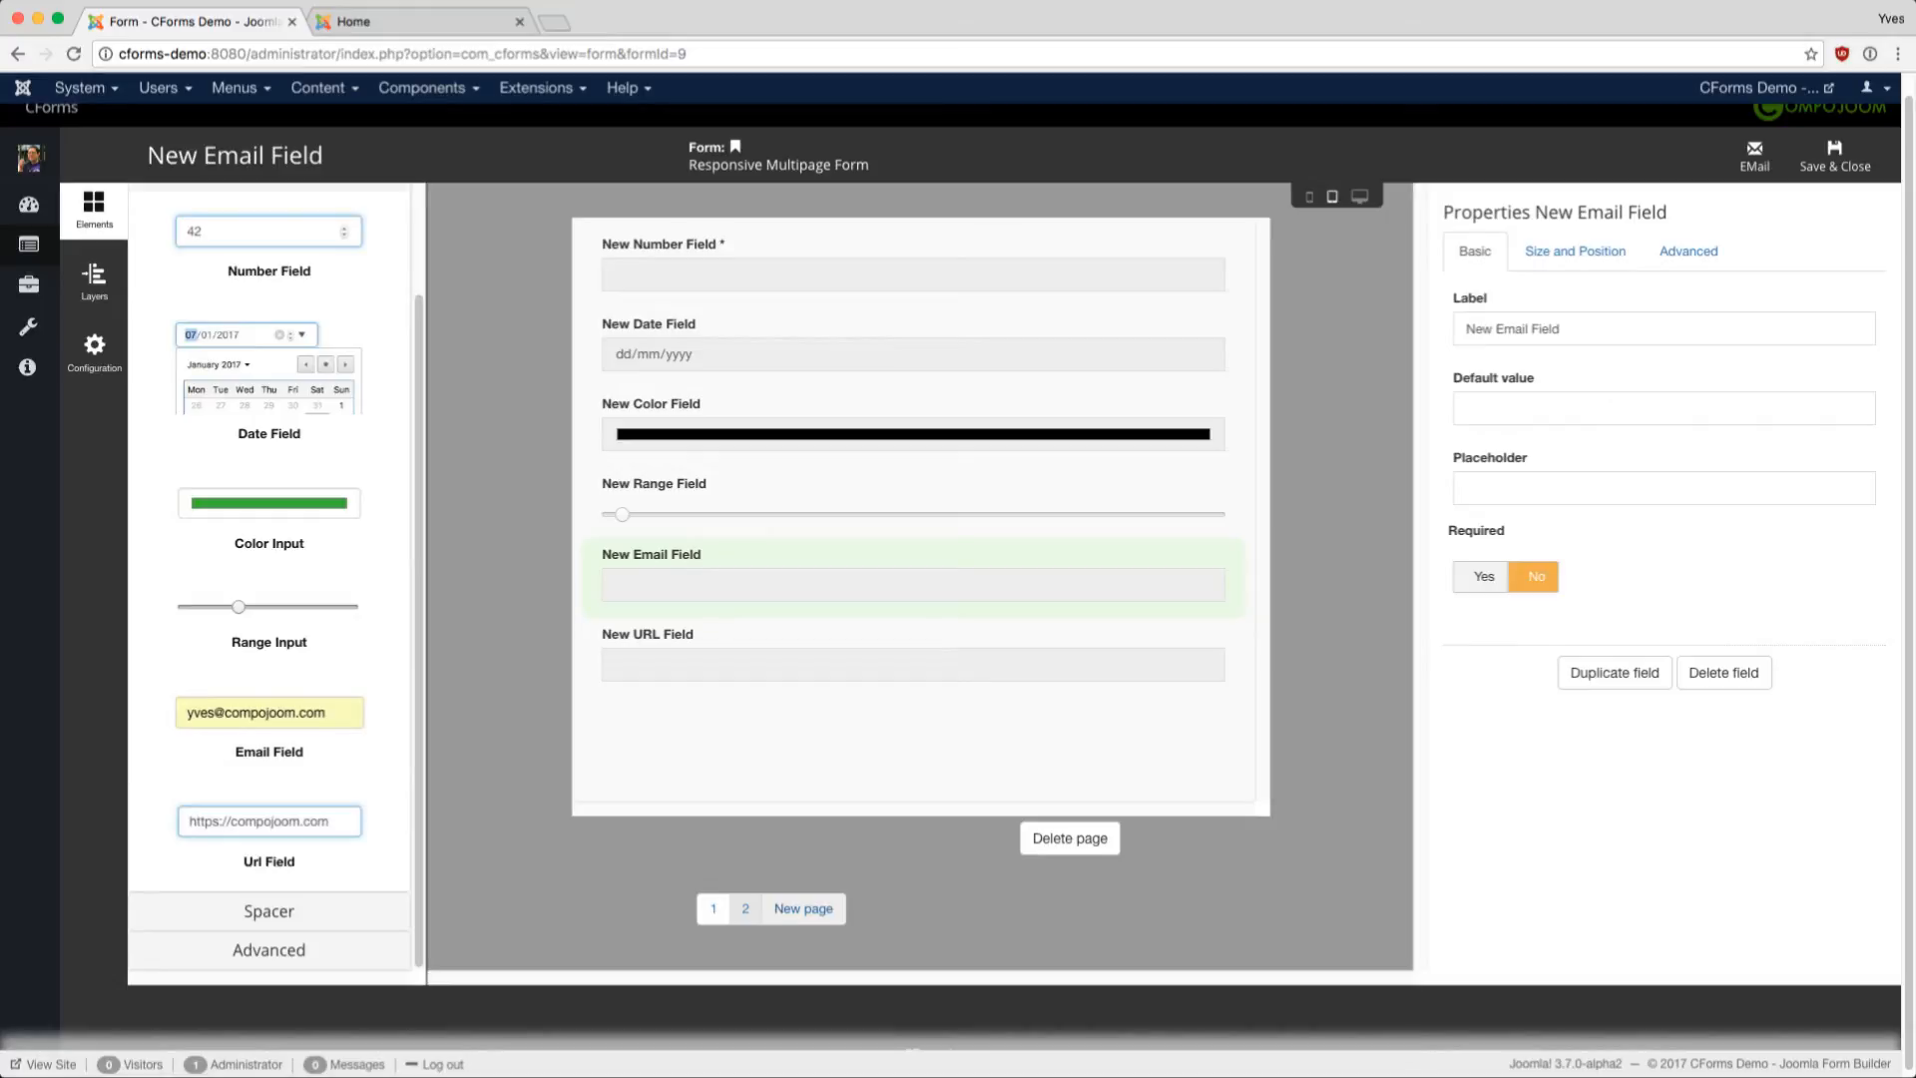
click(803, 909)
scroll(270, 299, up, 5)
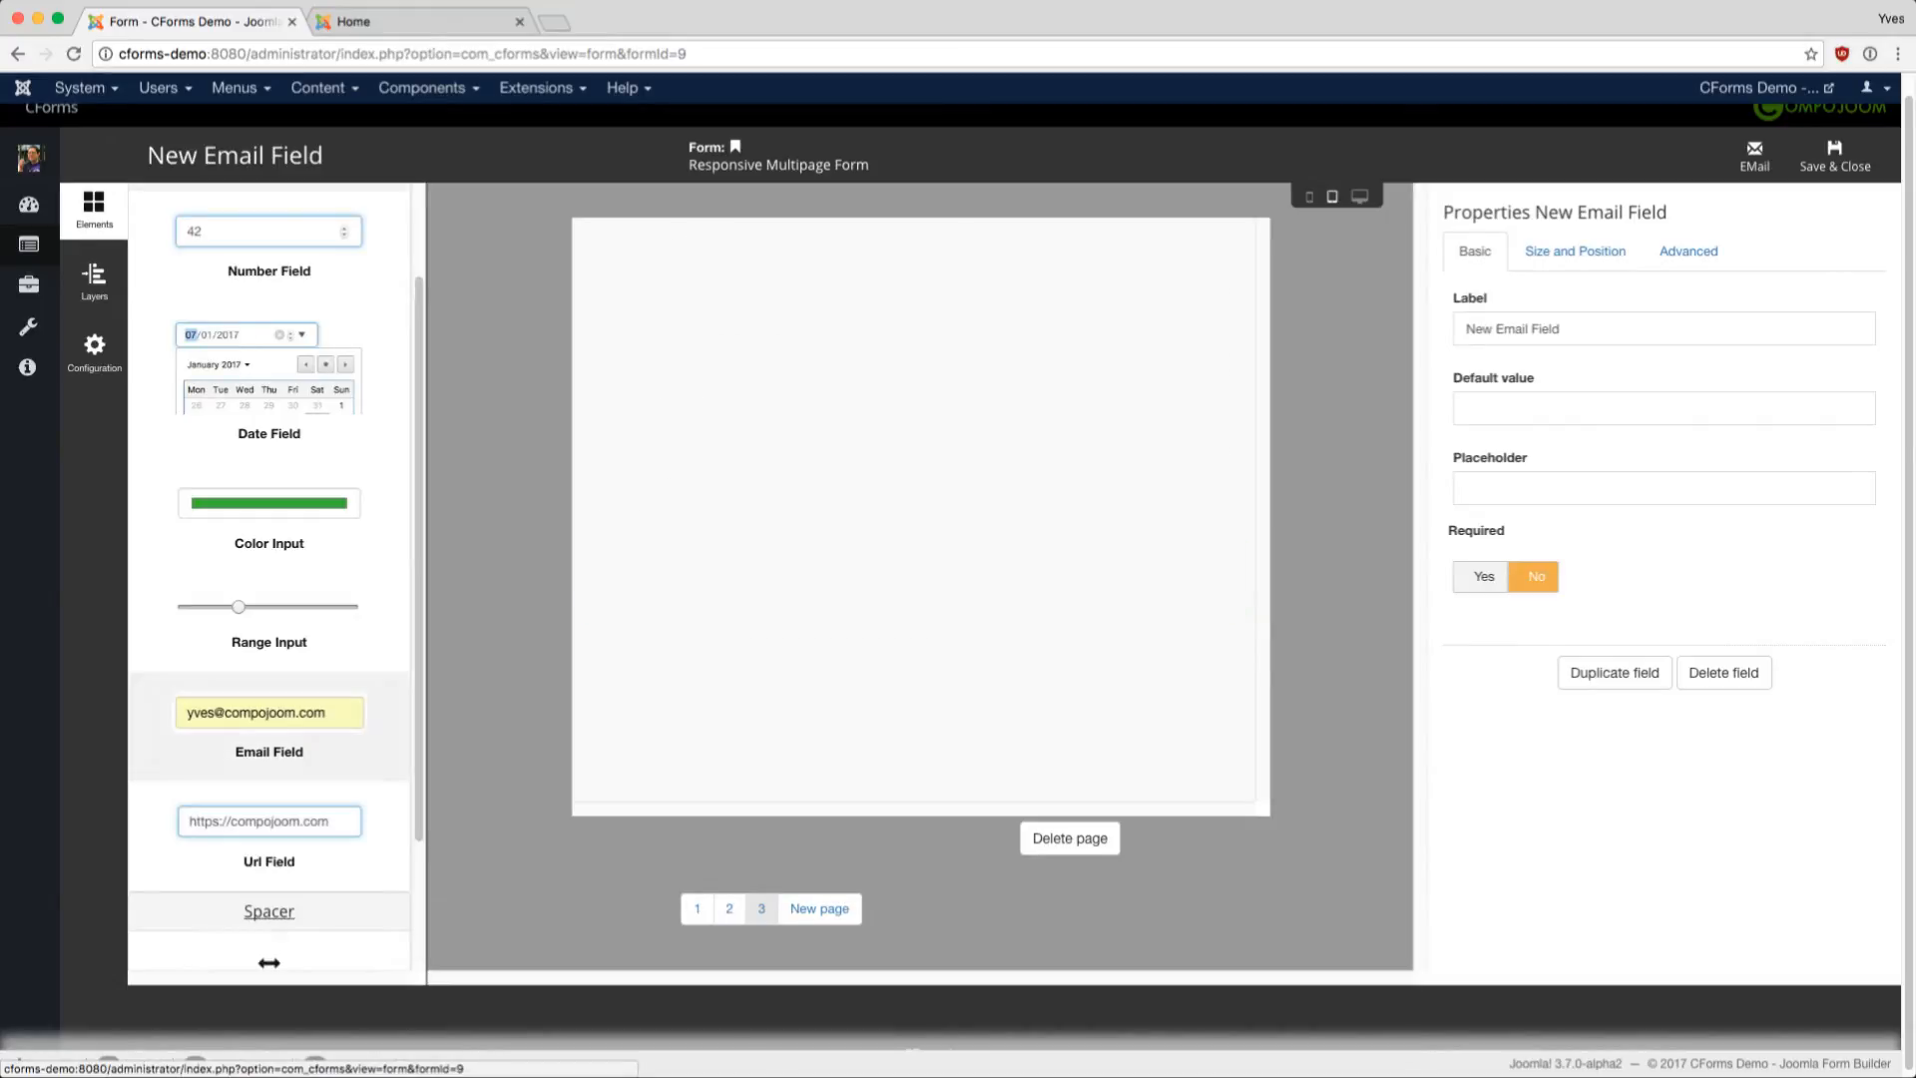
- Place a spacer on page 1 between the text area and the dropdown
click(269, 299)
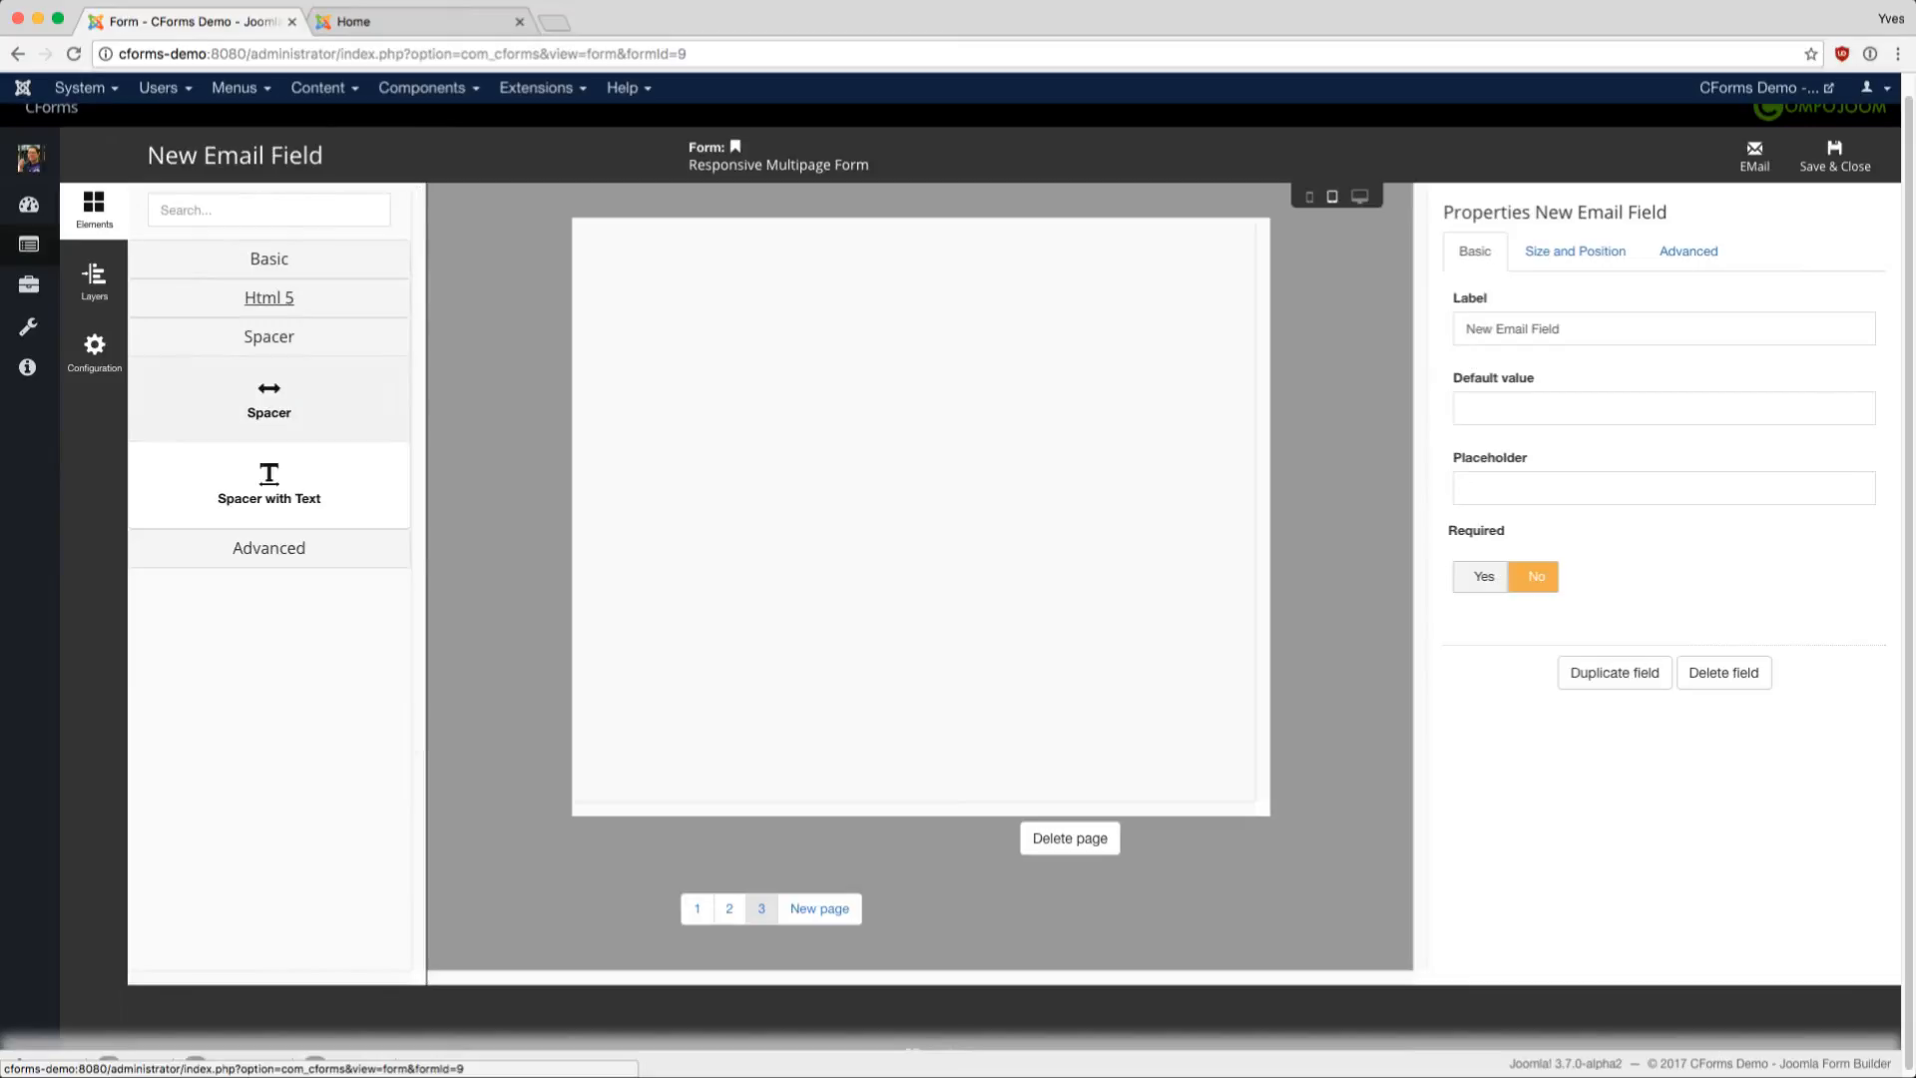
click(697, 909)
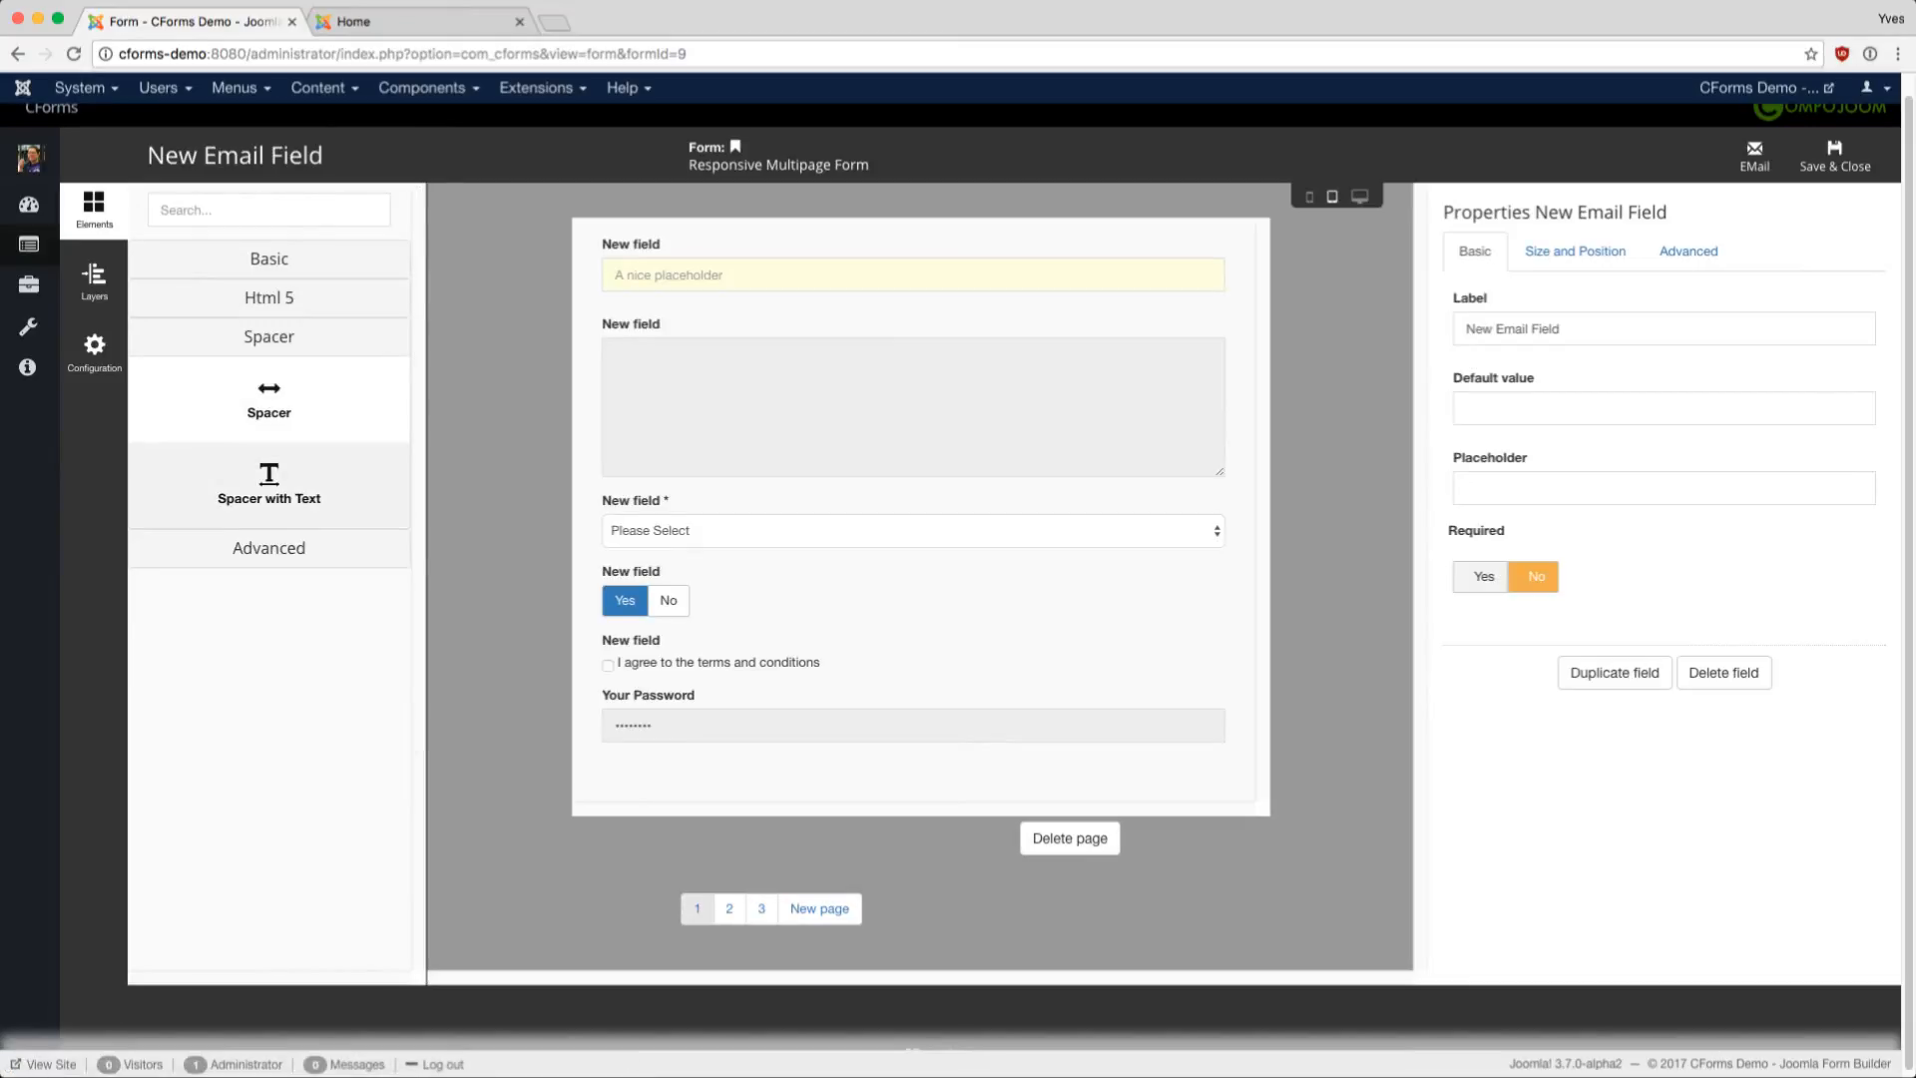
drag(270, 399, 910, 511)
click(913, 793)
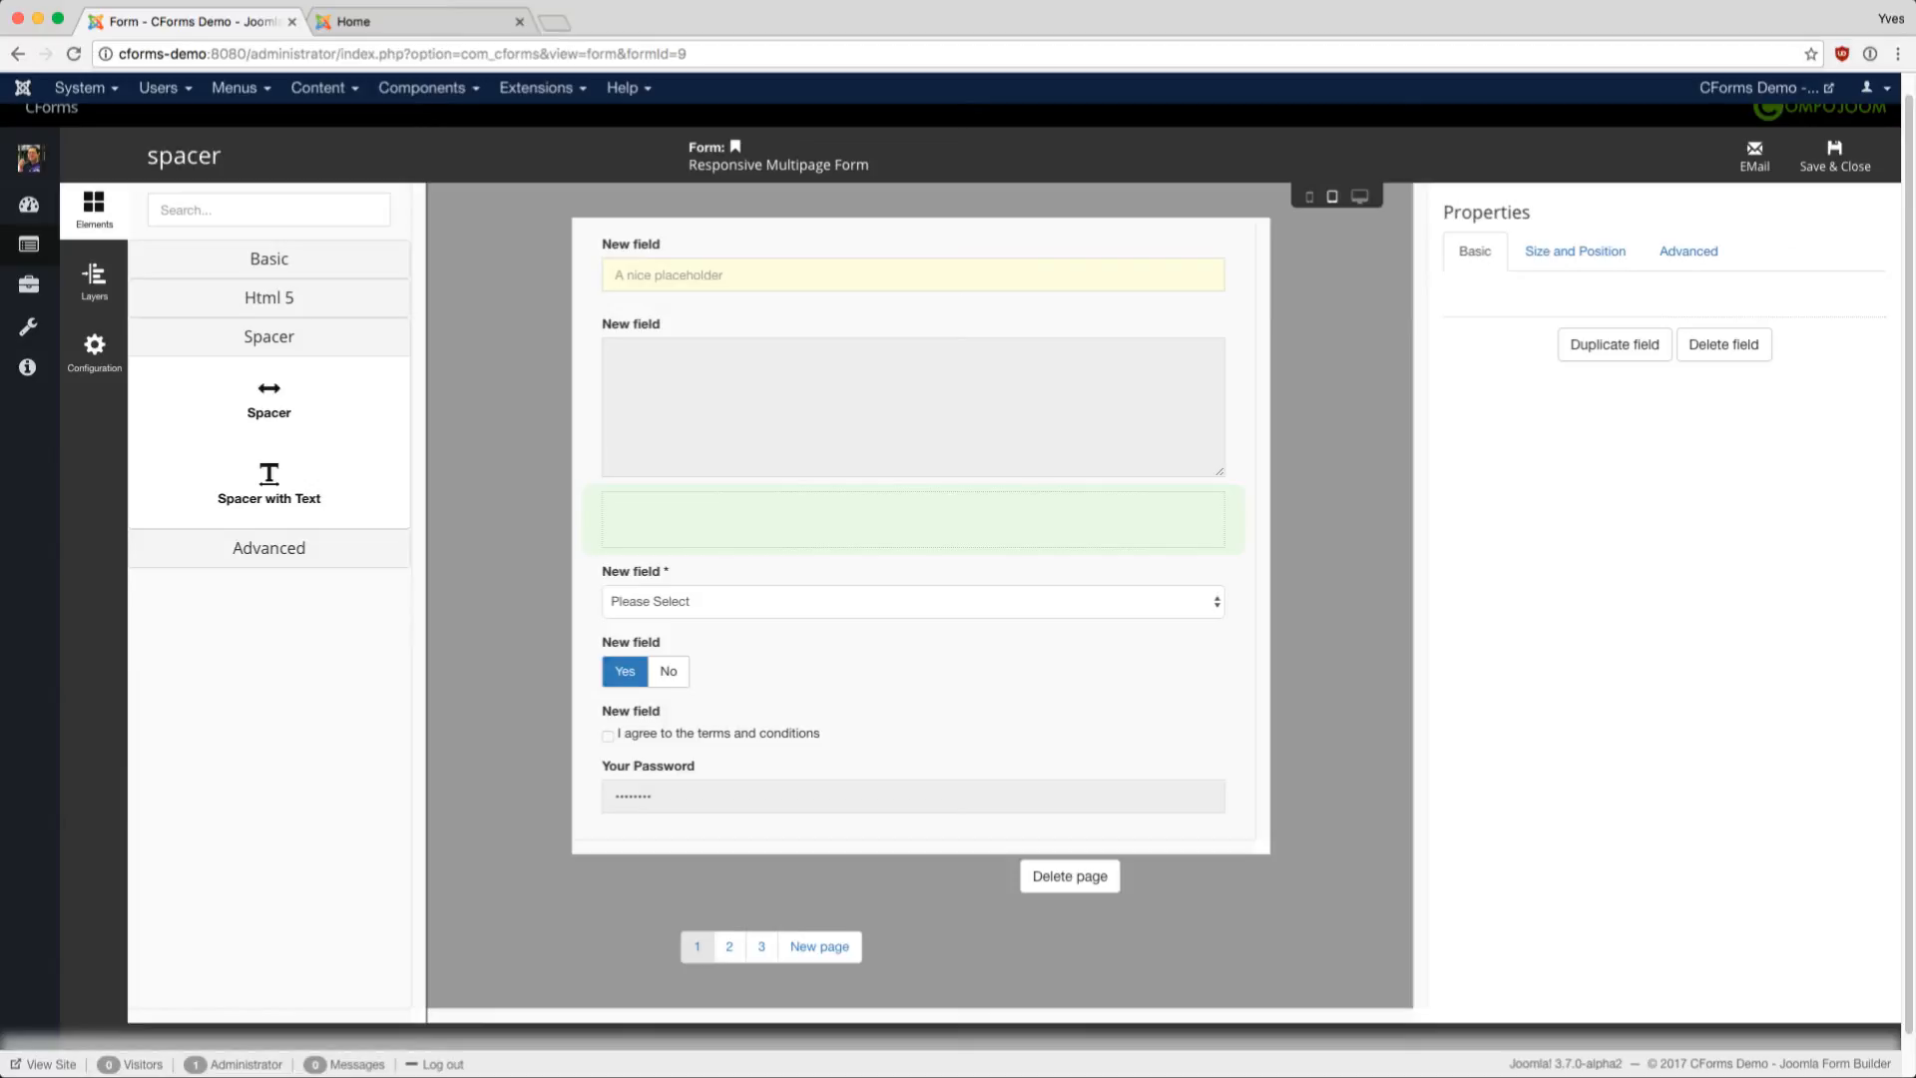
- Add a spacer-with-text to page 3 holding the h3 heading 'Some Text', then review its size and CSS settings
click(761, 946)
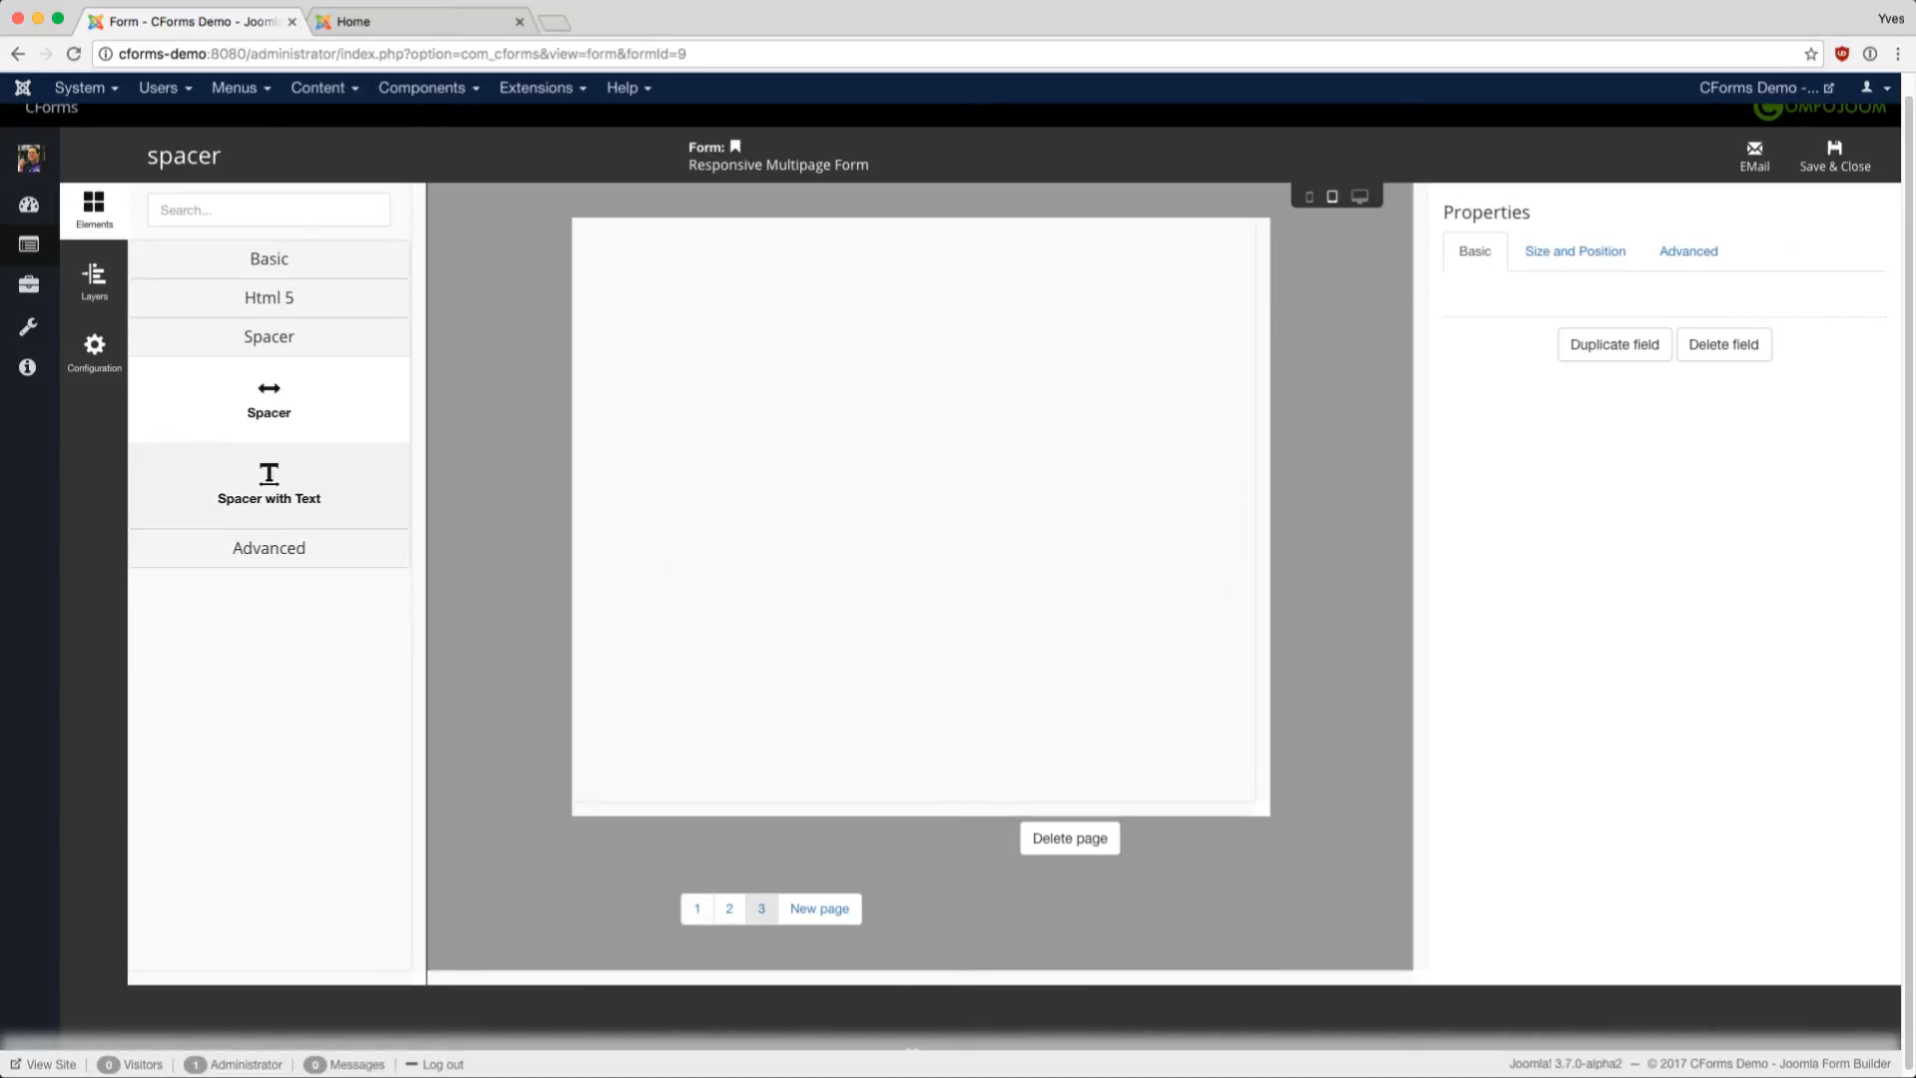
click(269, 485)
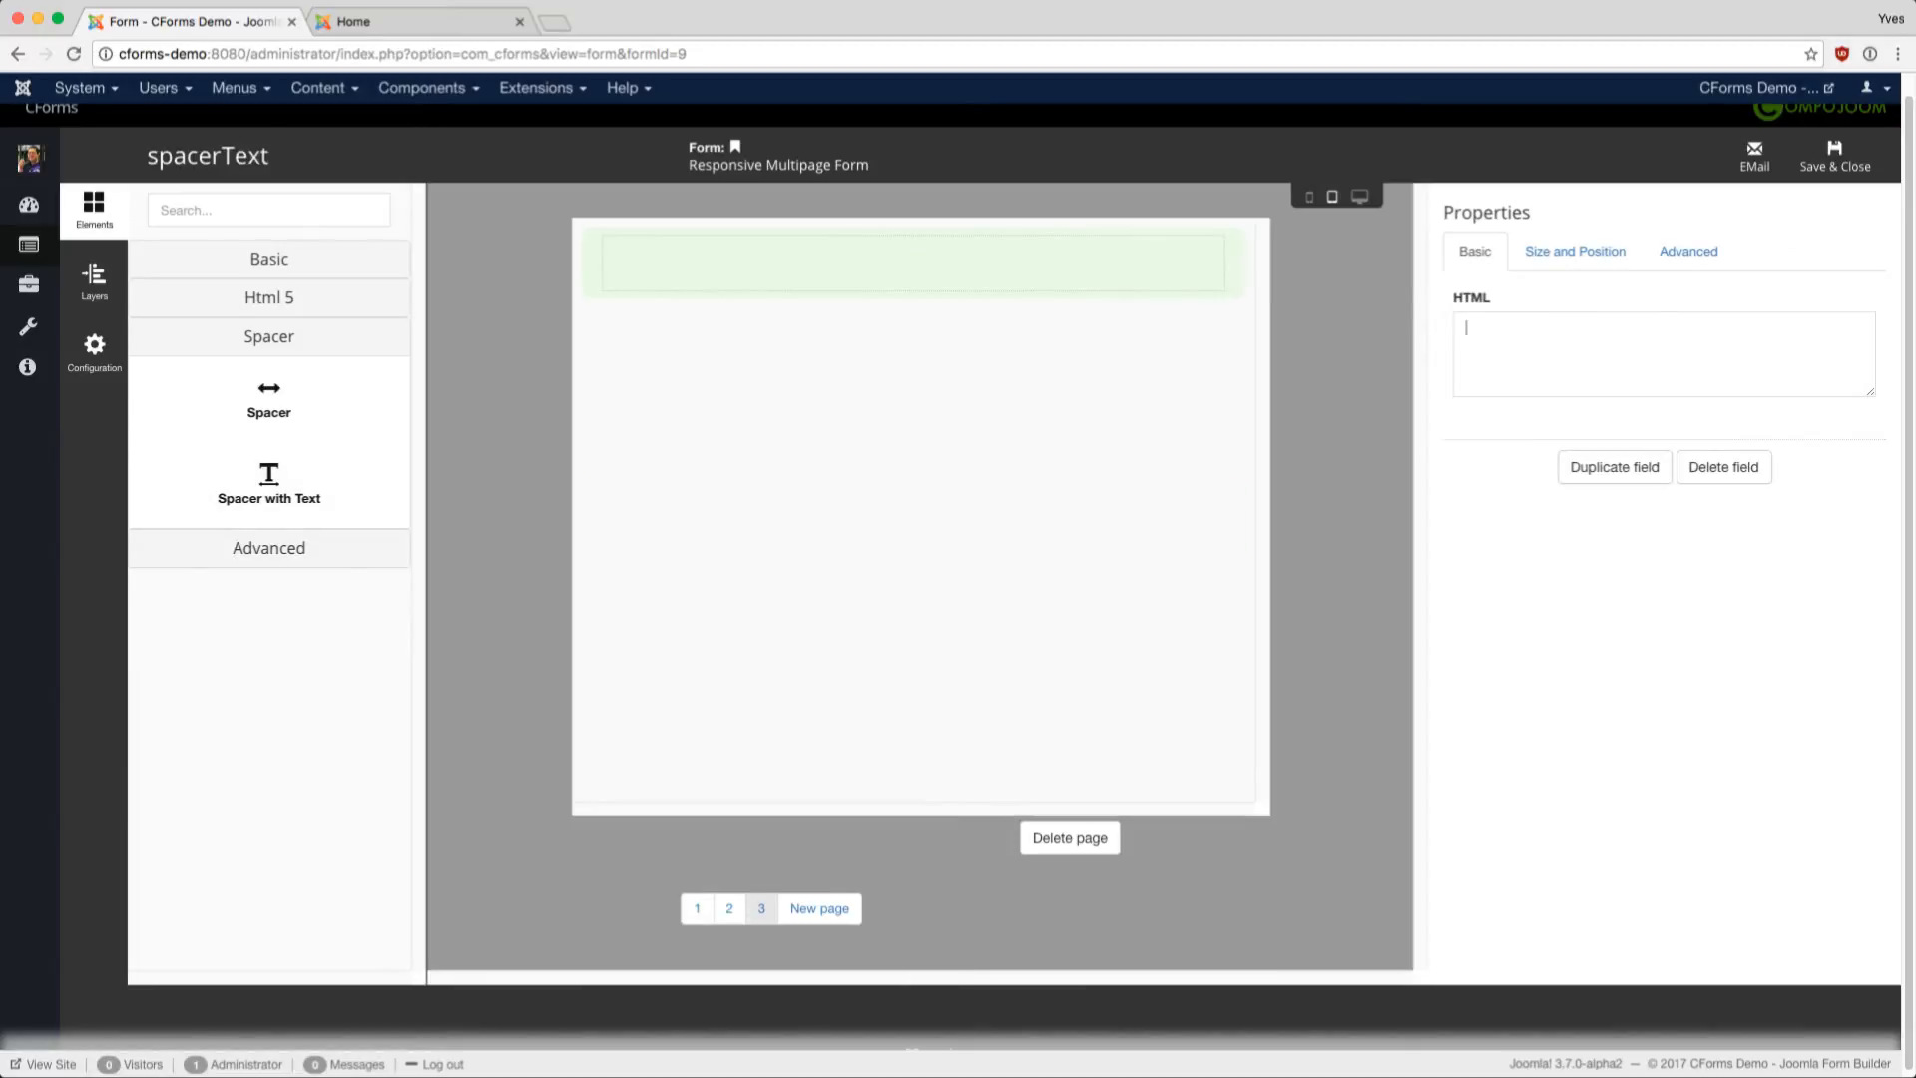
text(Some Text)
text(<h3>)
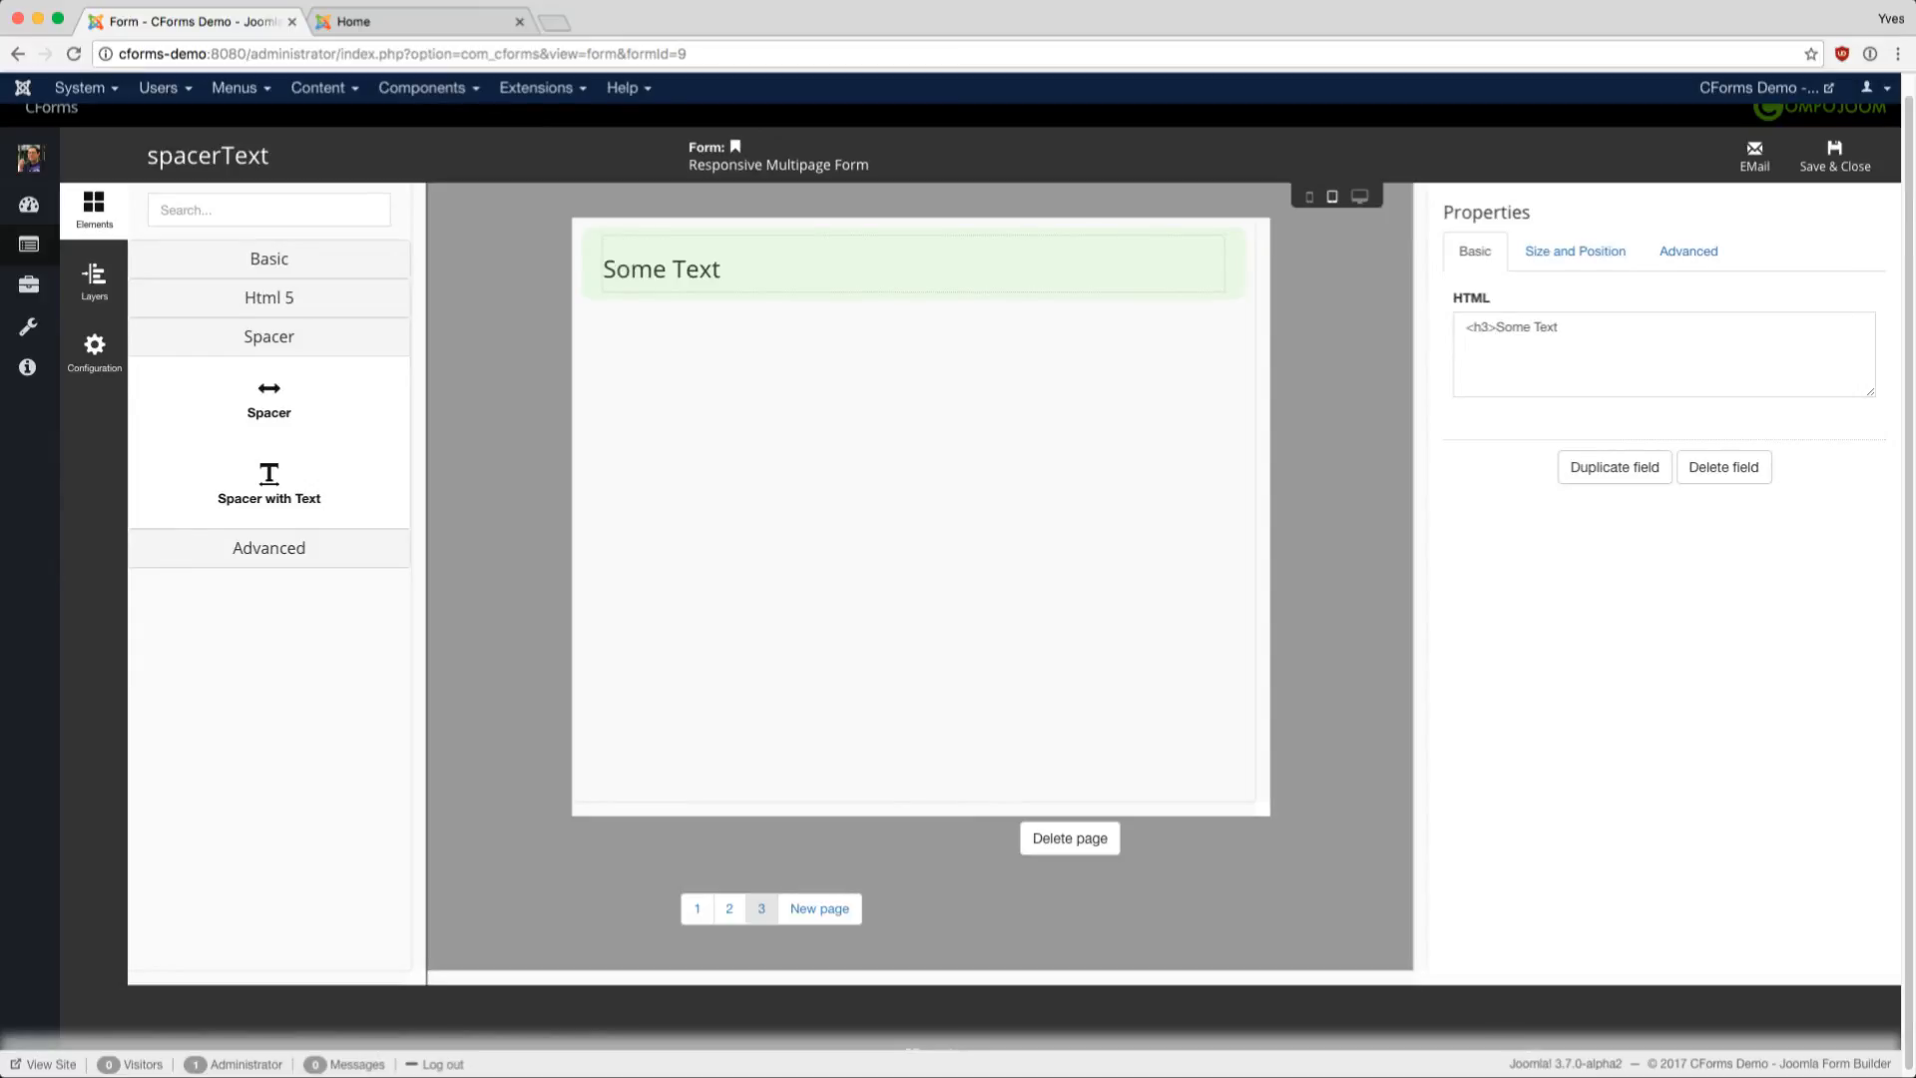
text(</h3>)
click(1575, 250)
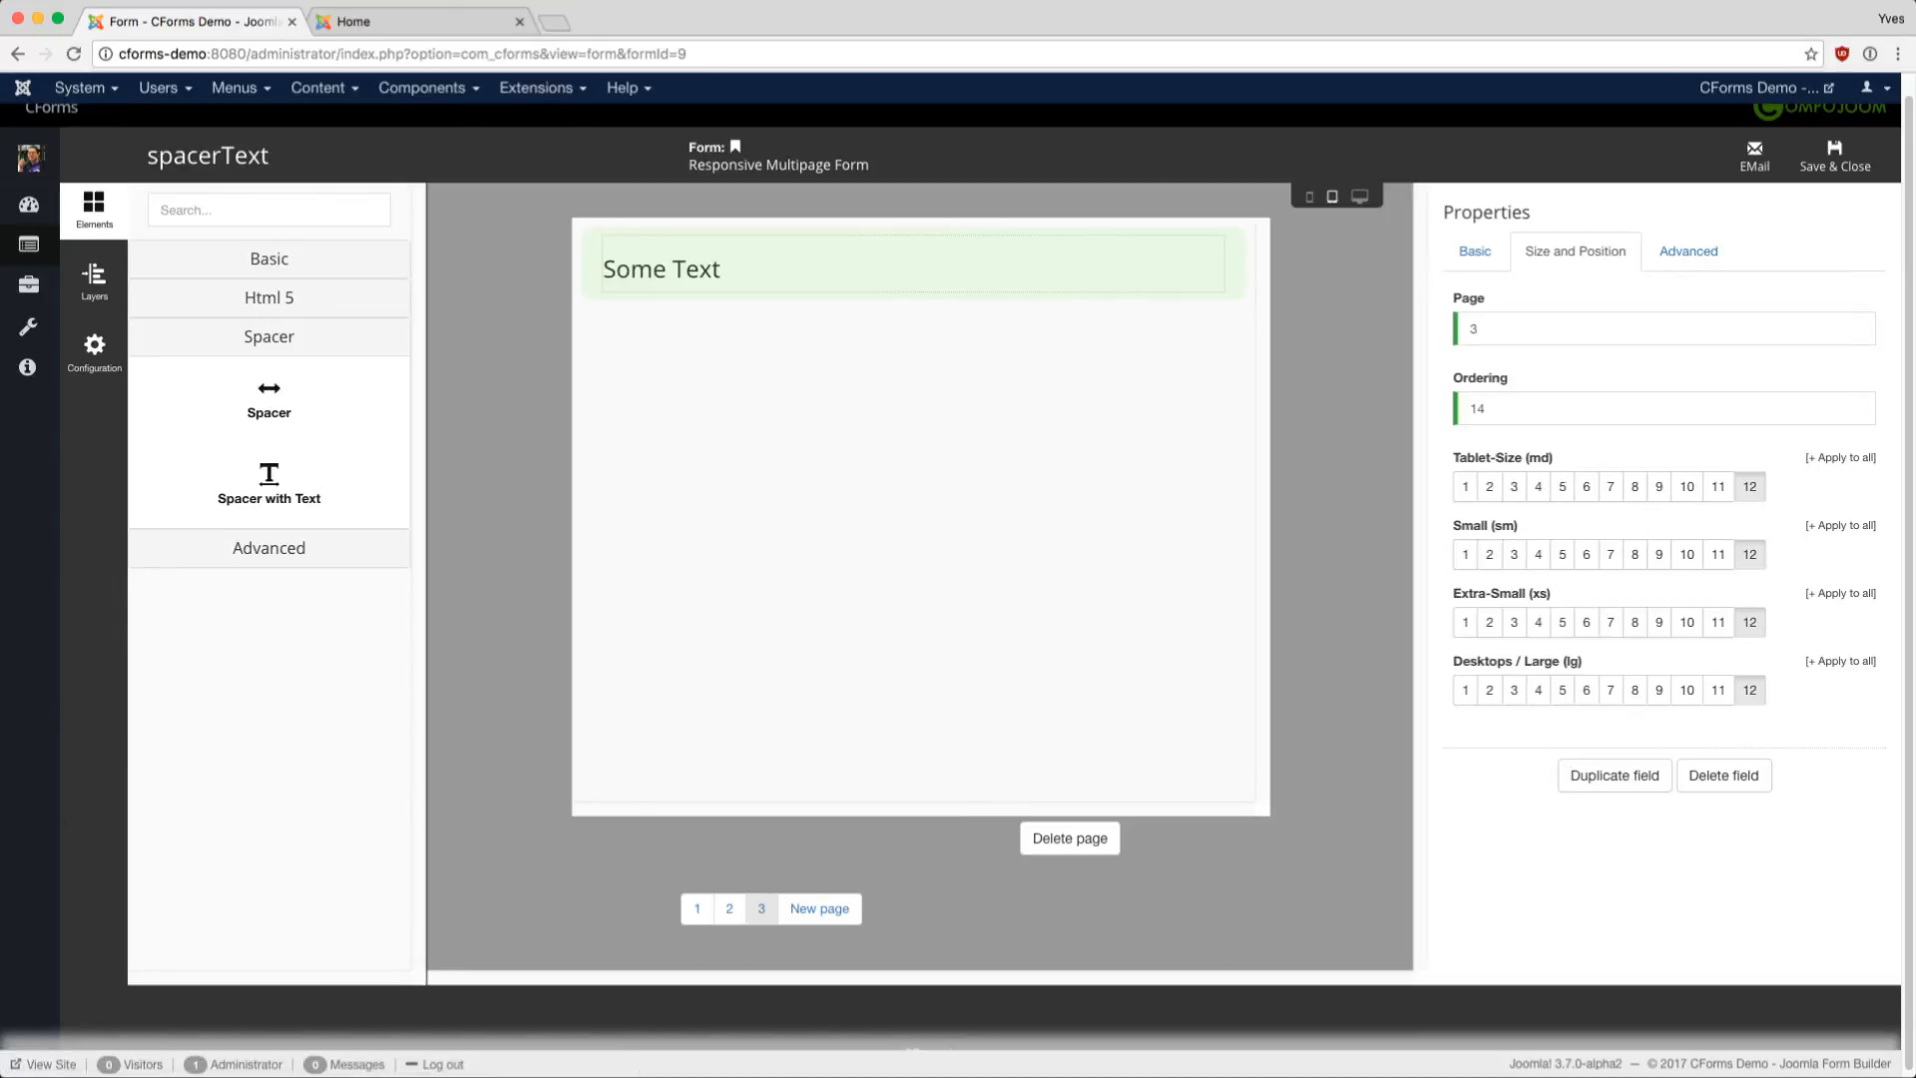
click(1689, 250)
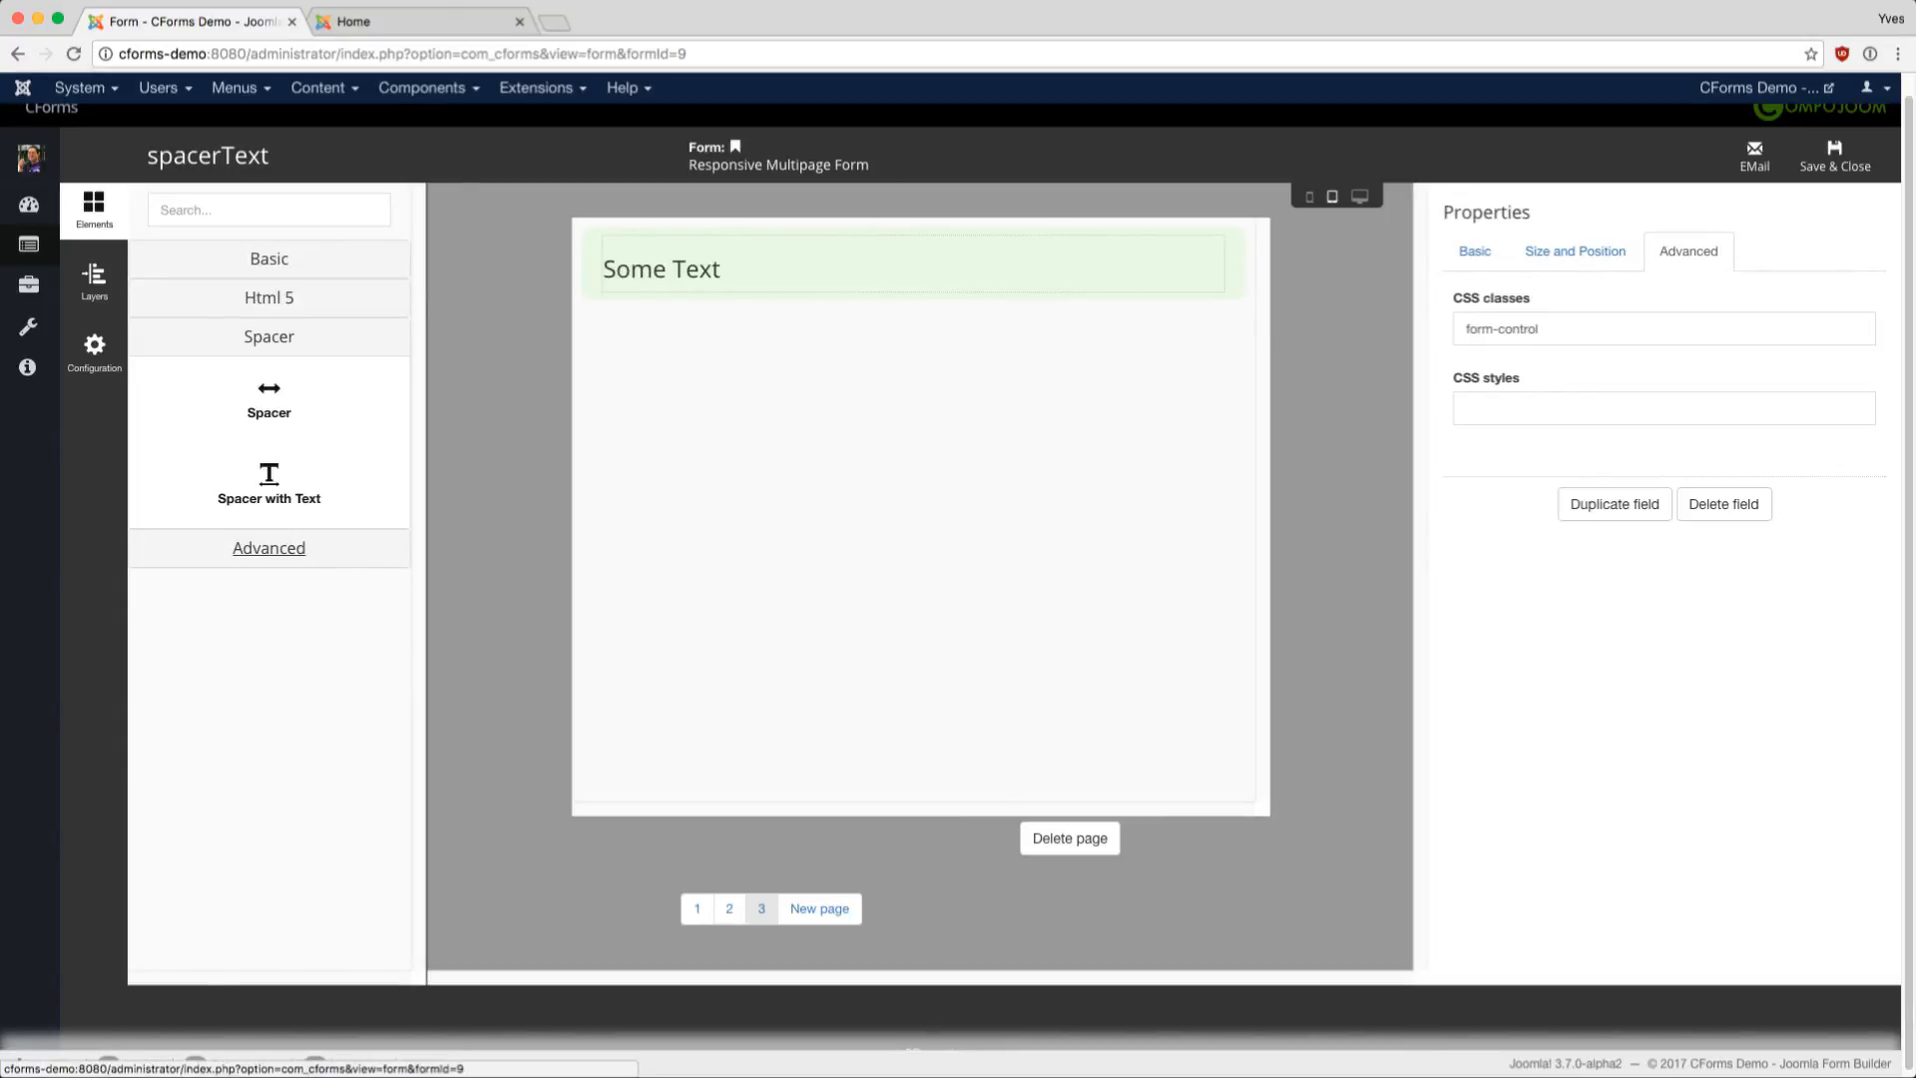
- Add a Google ReCaptcha field under the Some Text heading and review its settings (language en)
click(268, 336)
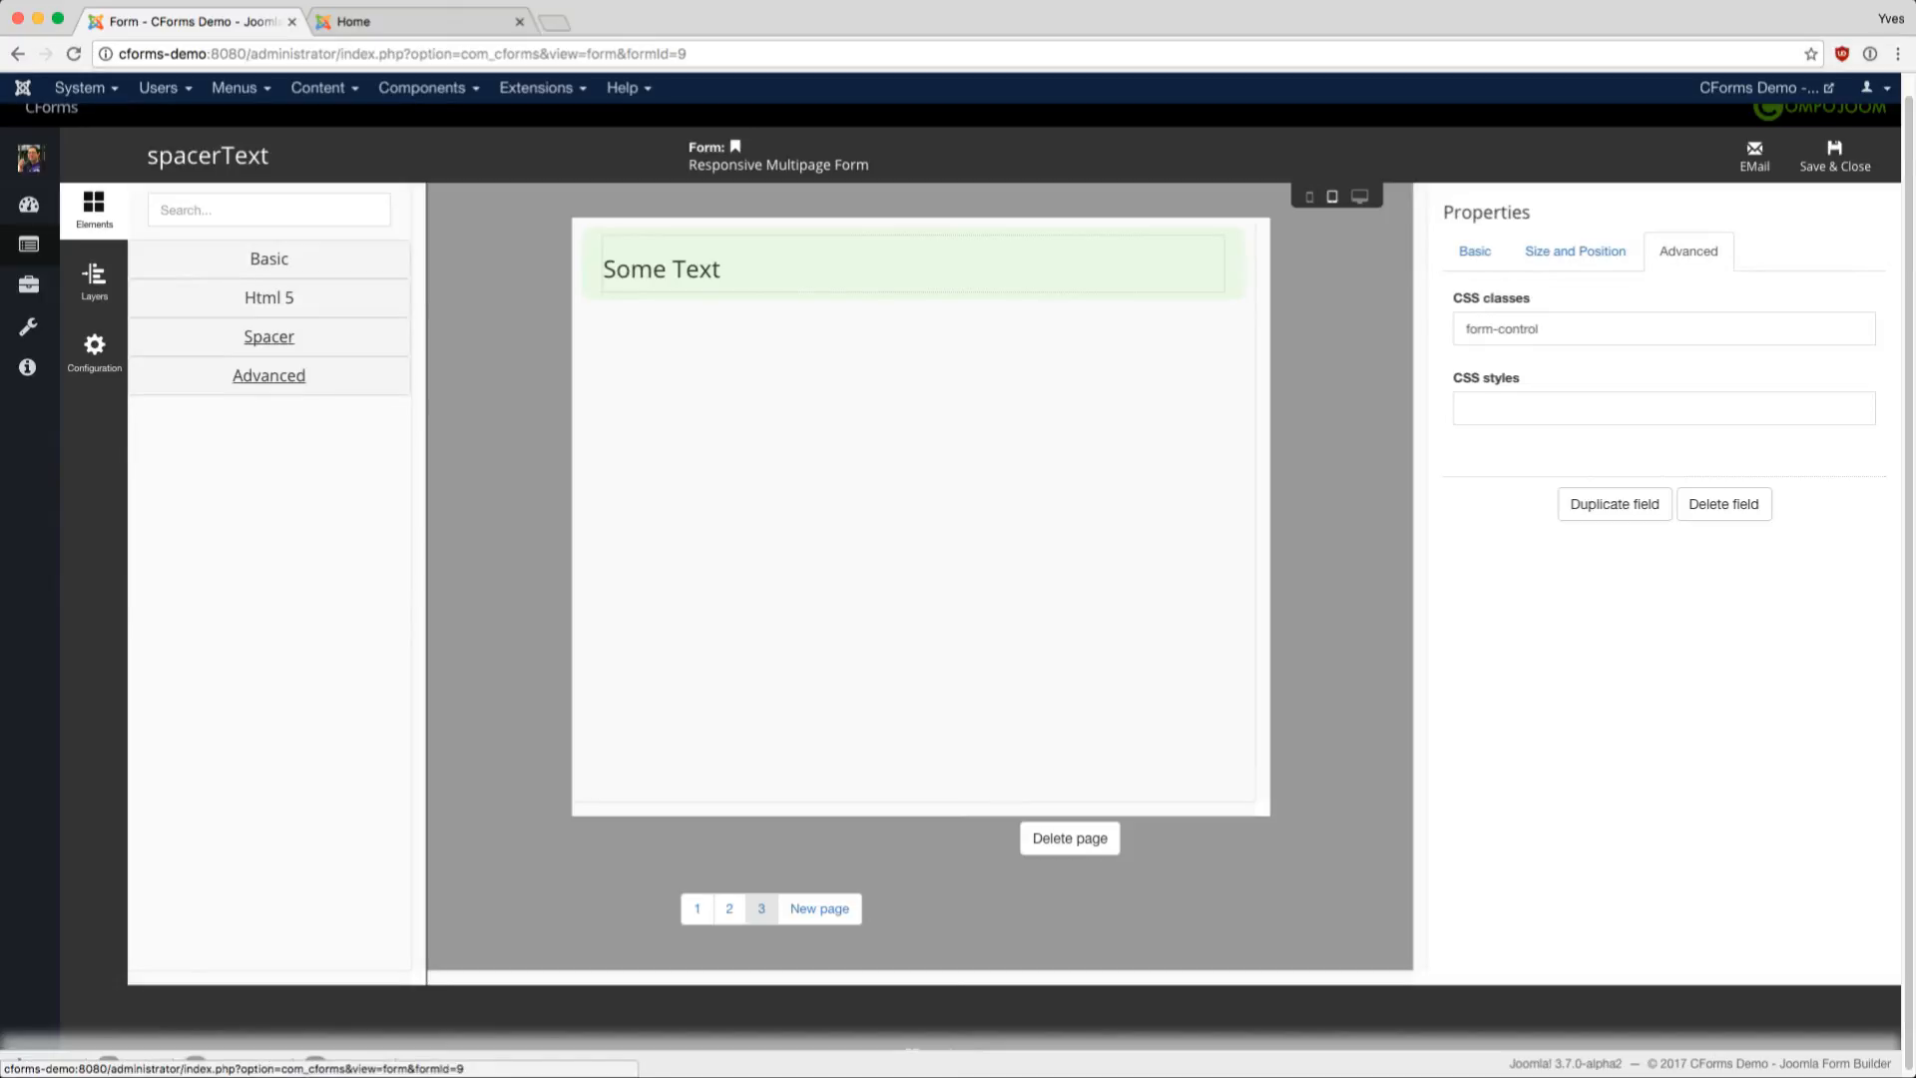
click(268, 375)
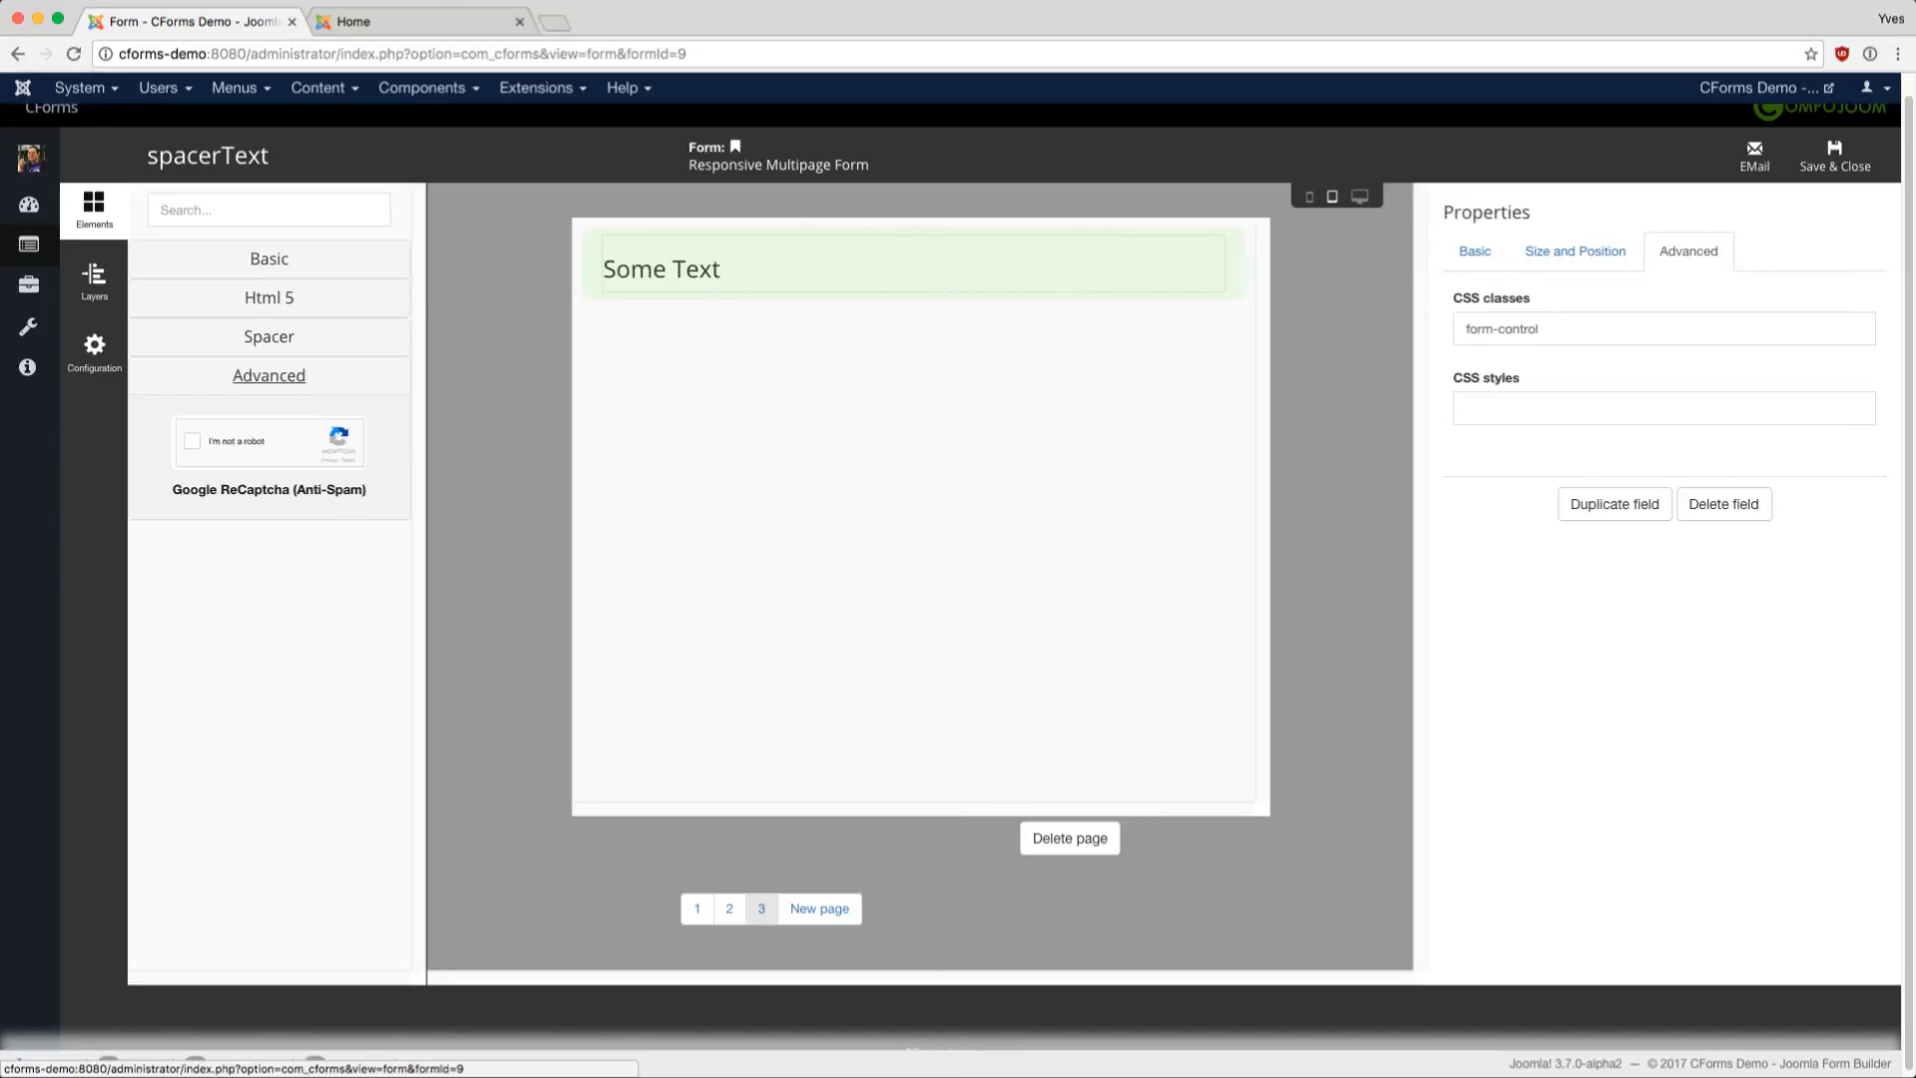
click(269, 444)
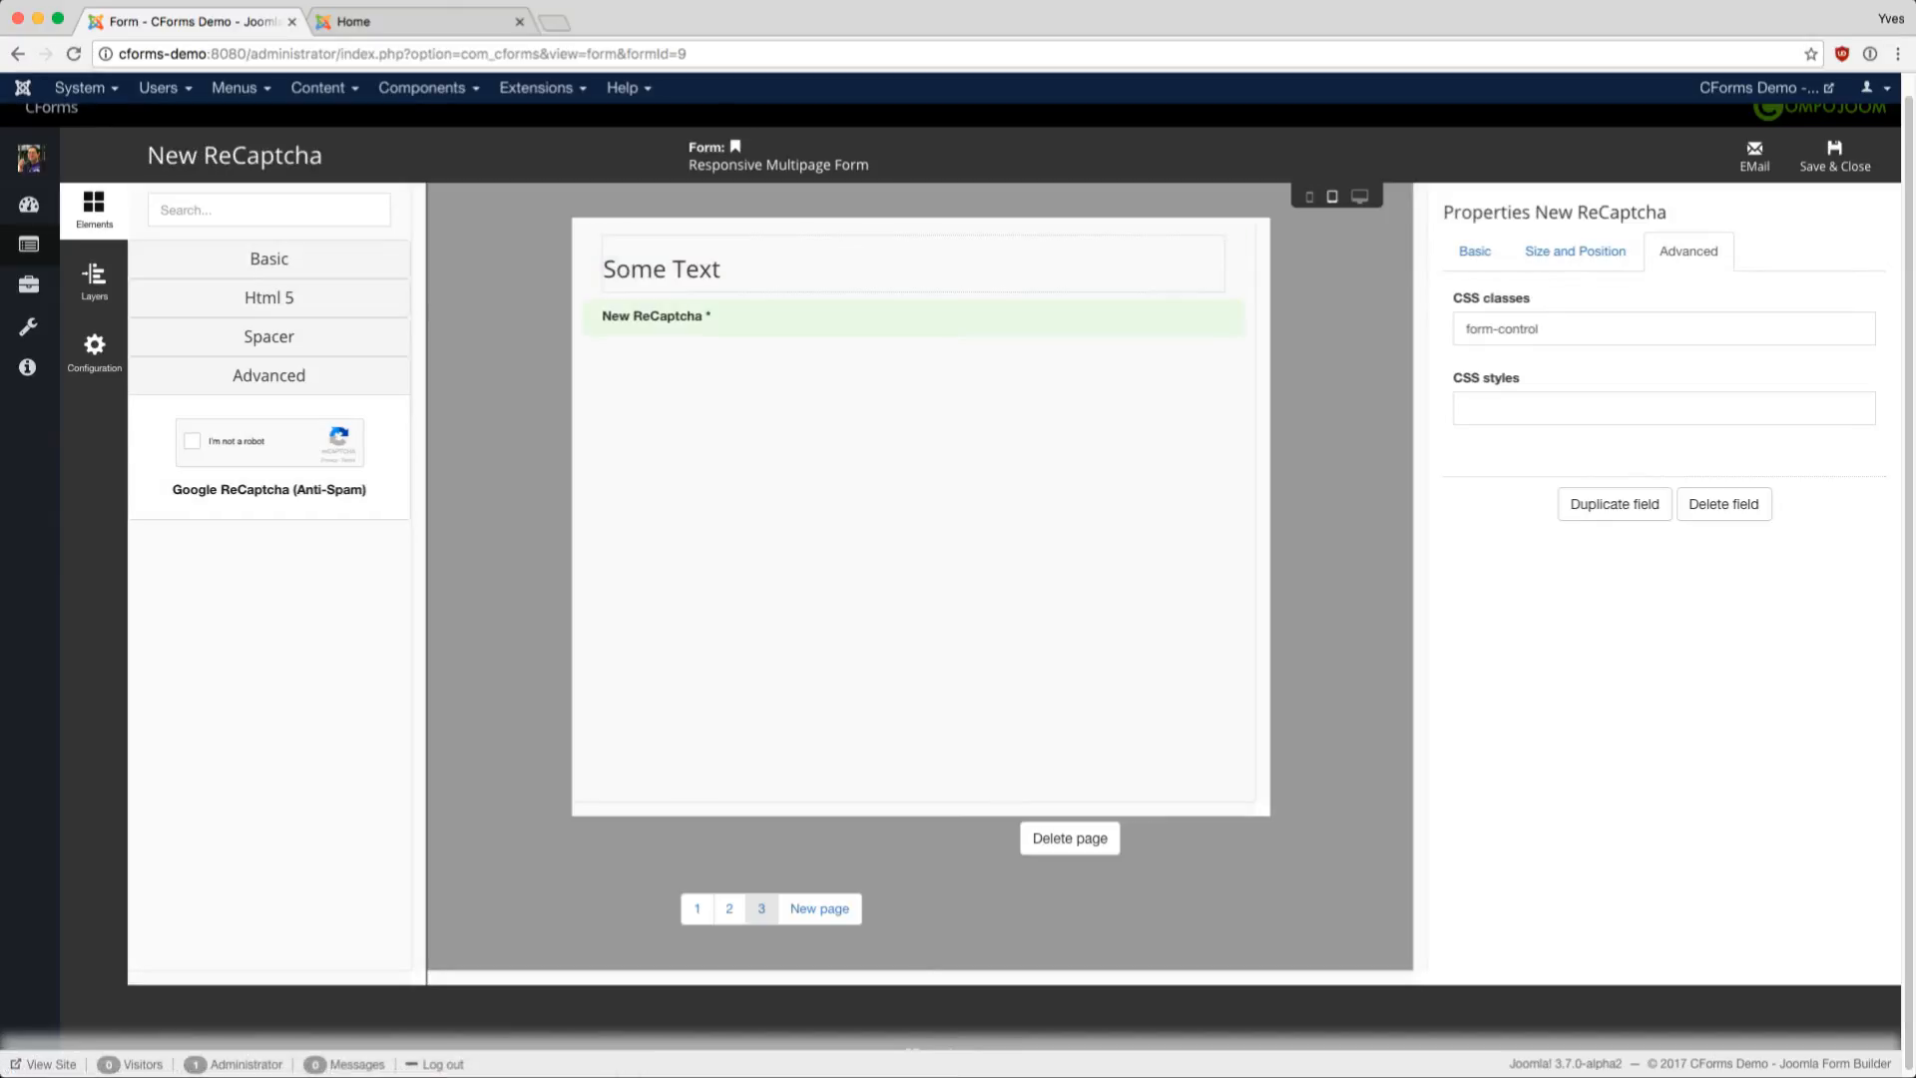
click(1475, 251)
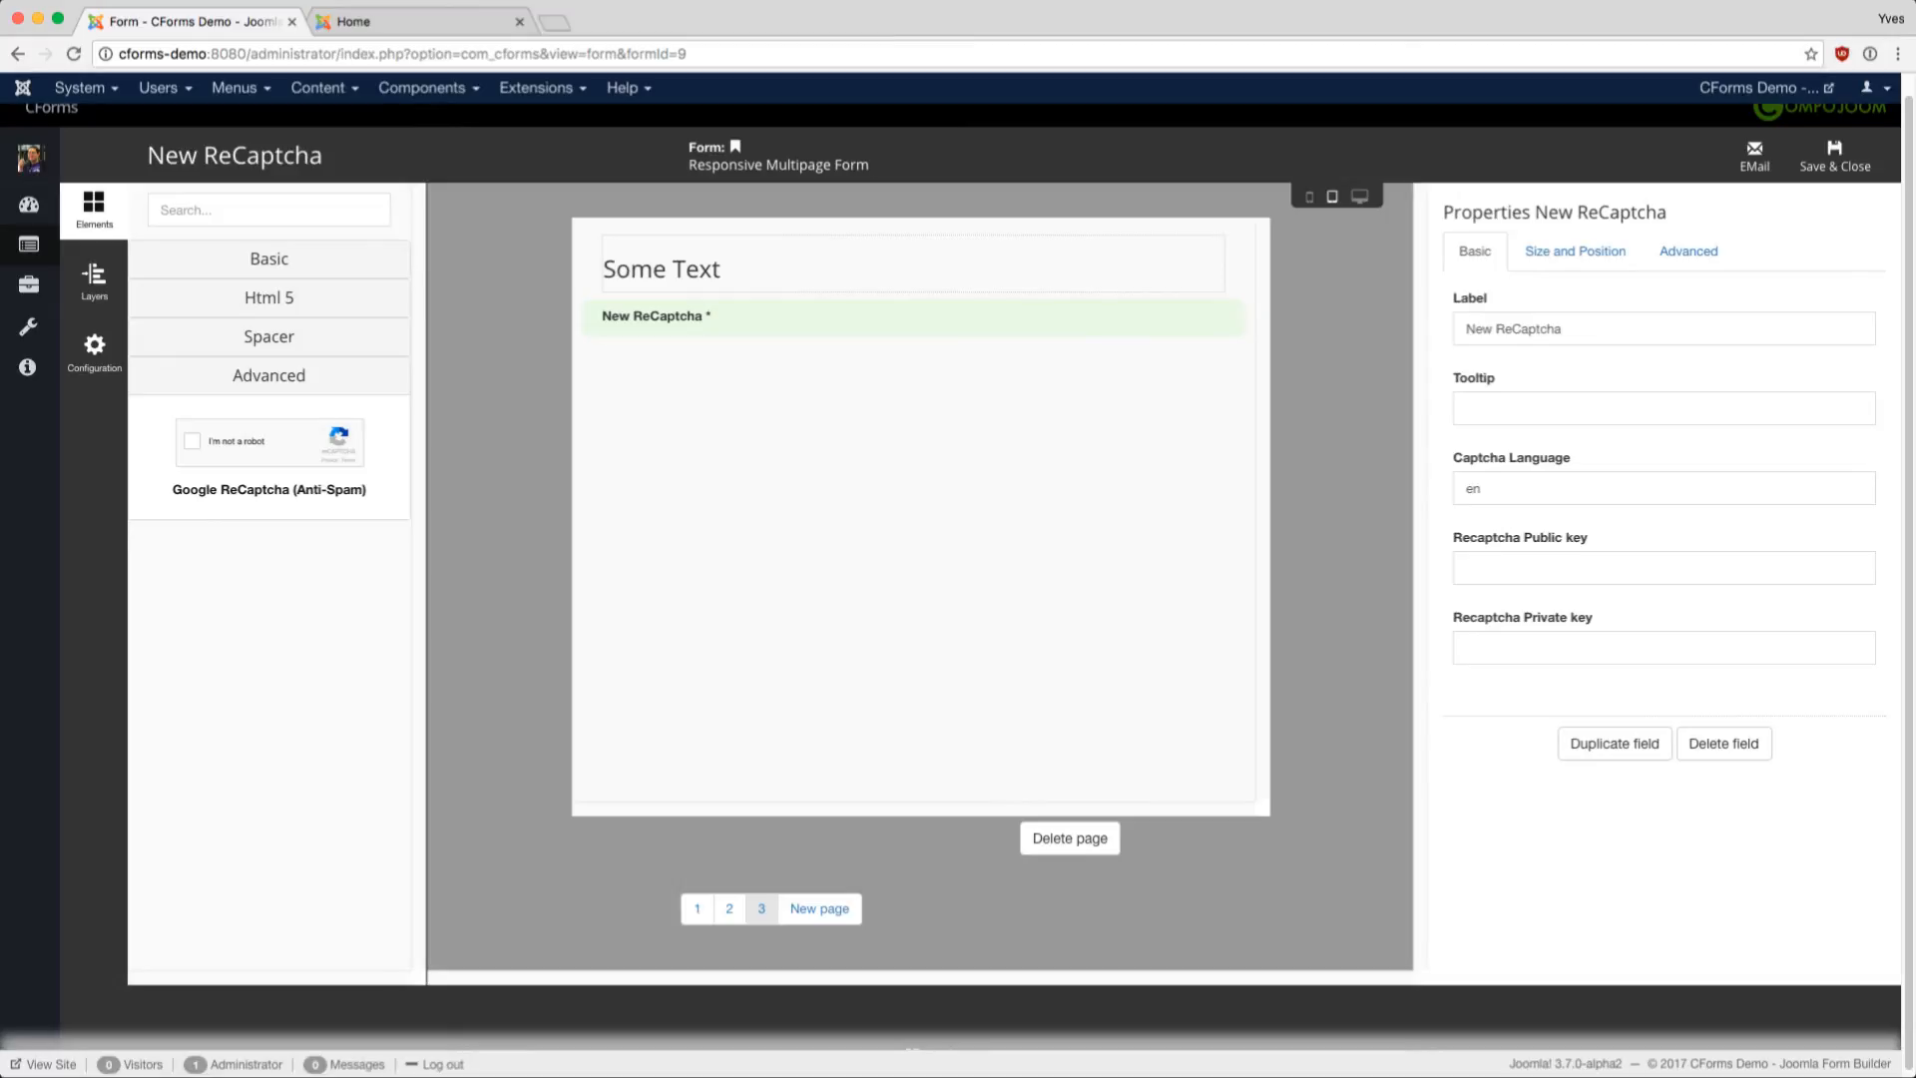
double_click(1473, 489)
click(1467, 568)
click(1575, 250)
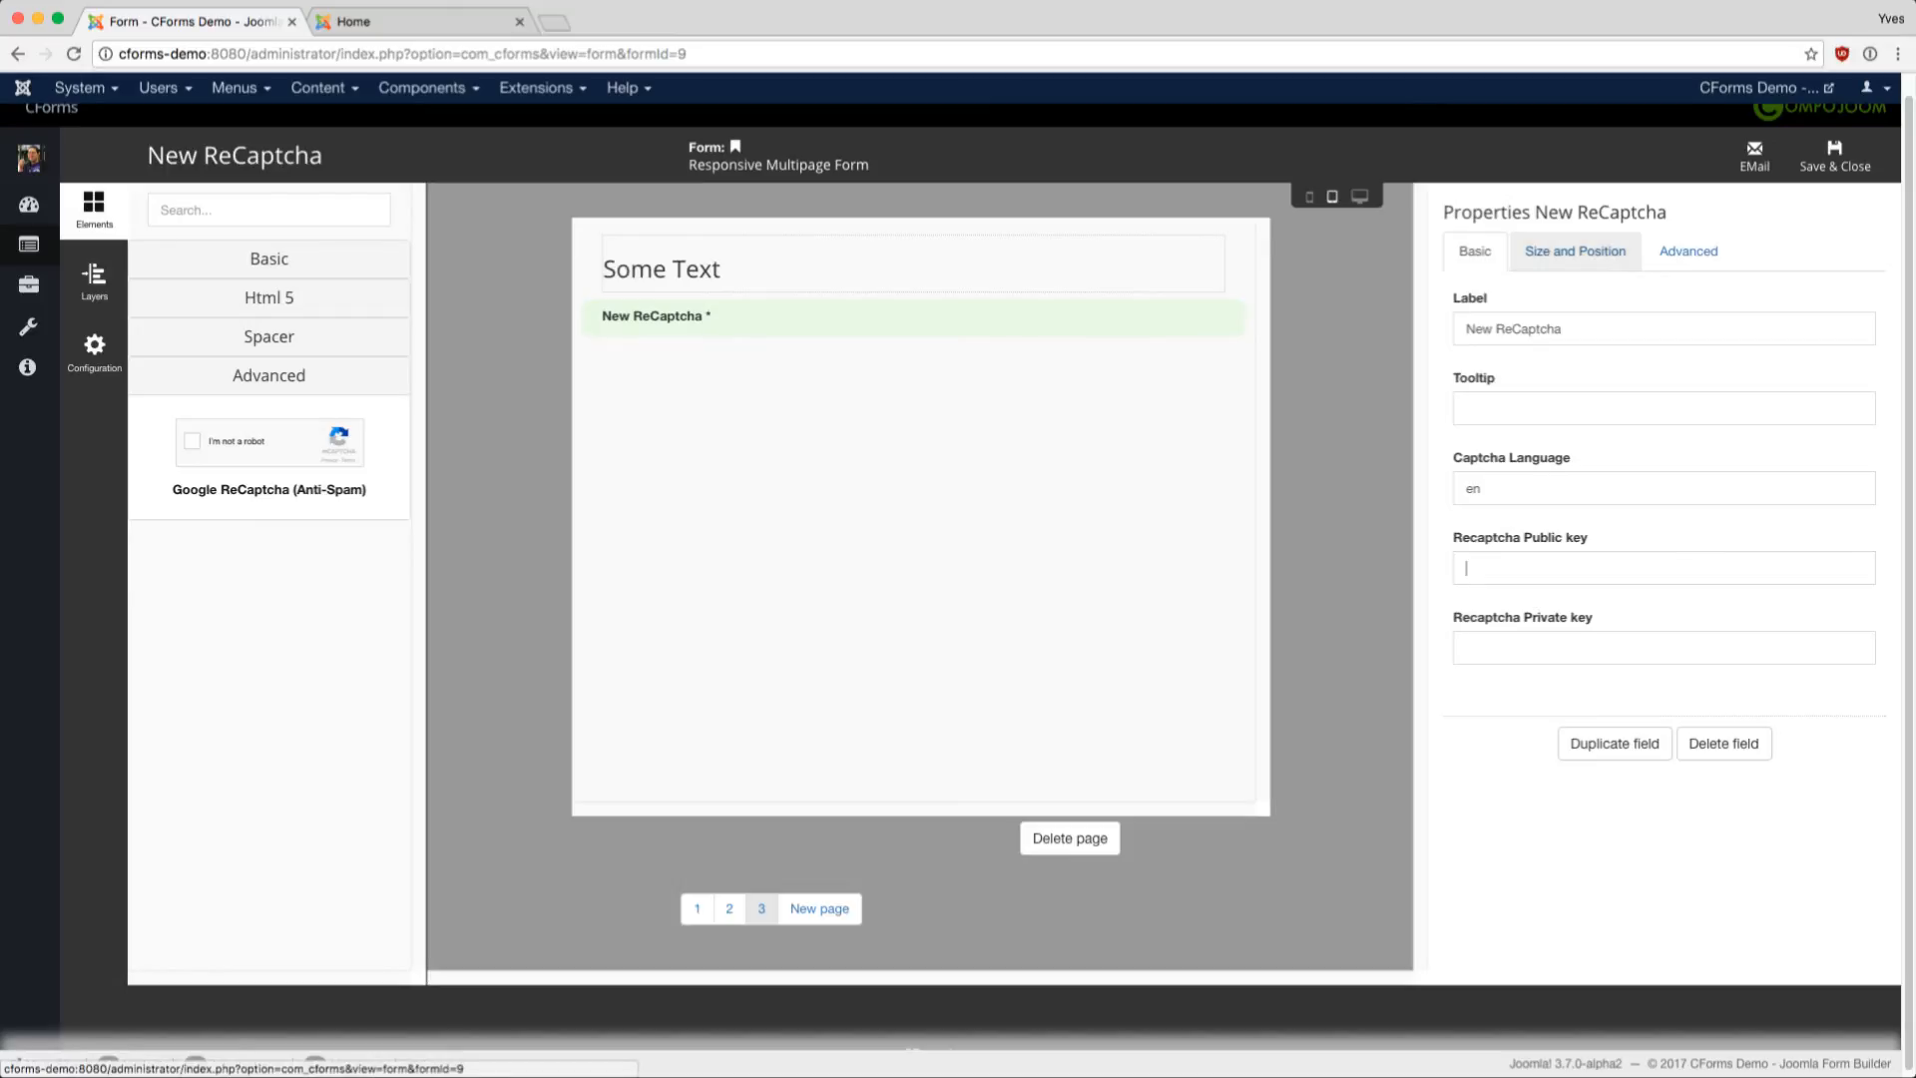
click(1689, 251)
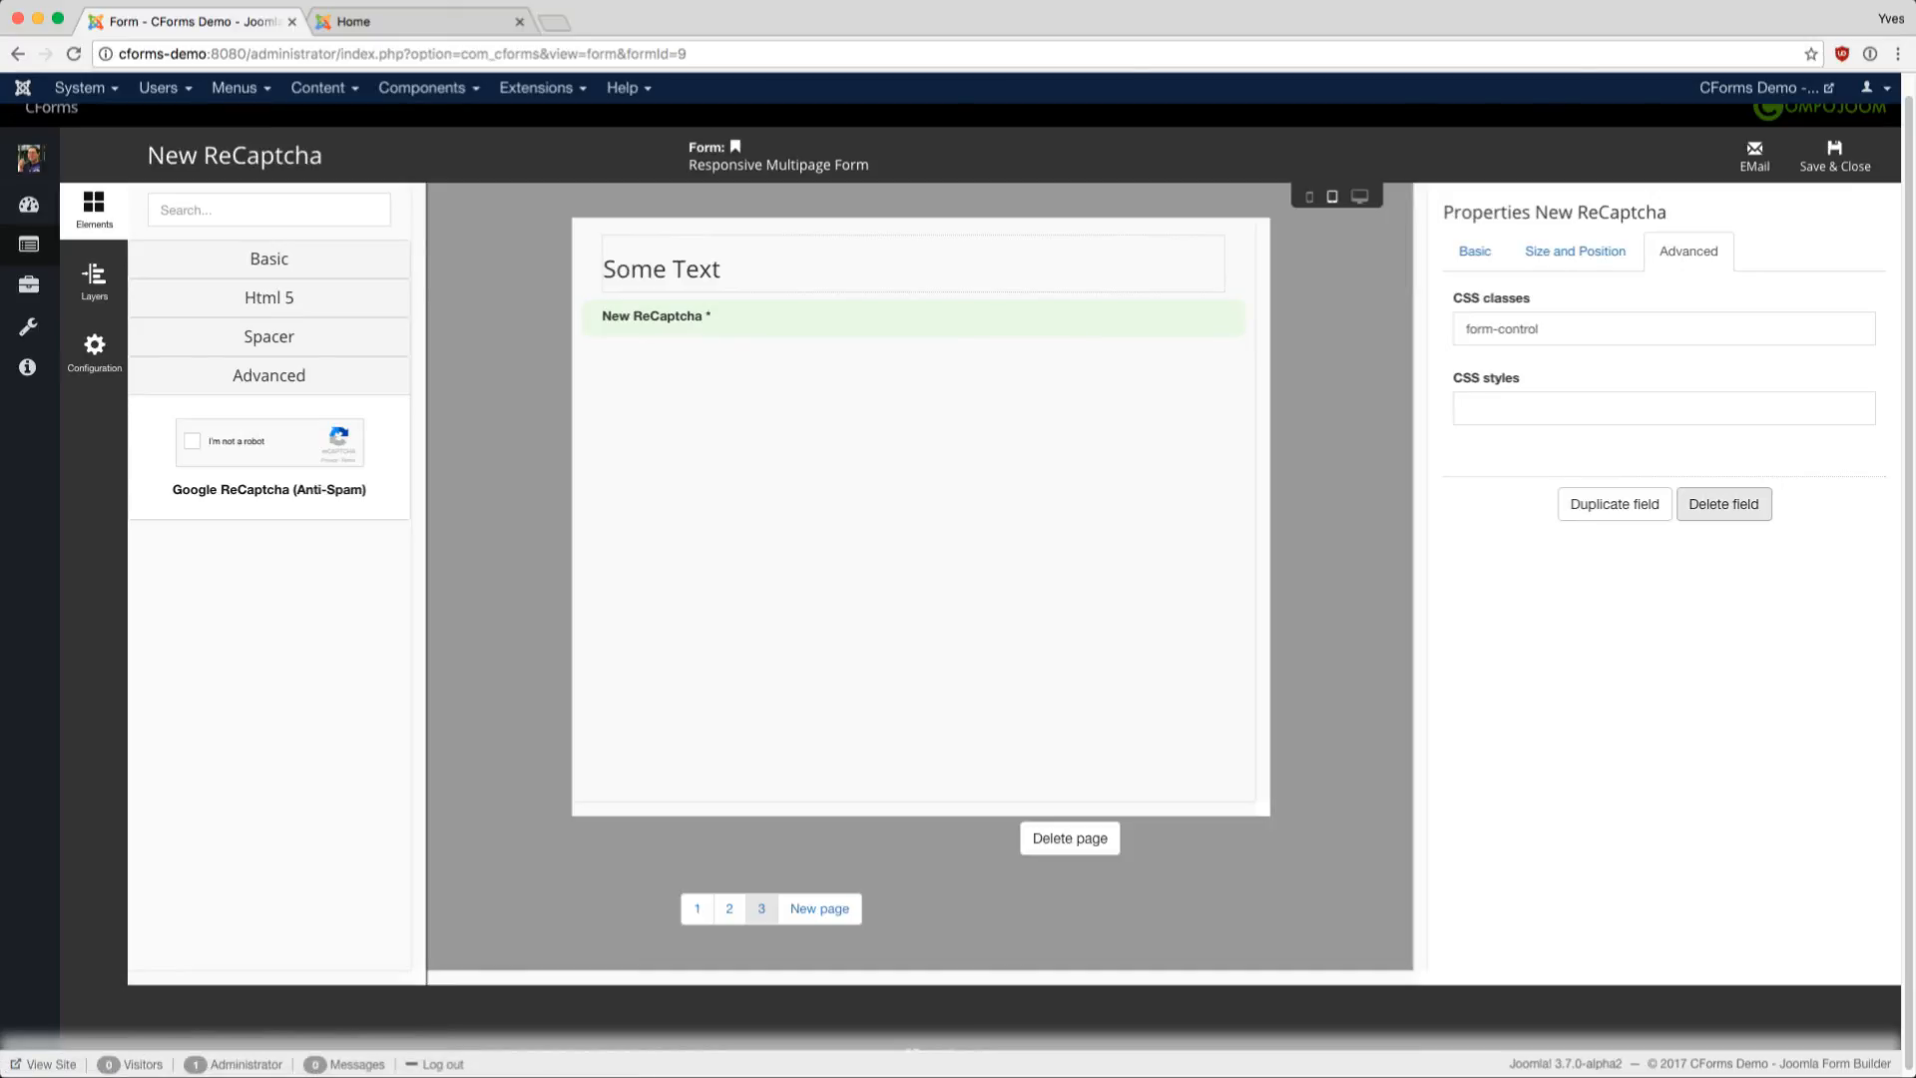
- Delete the ReCaptcha field, save and close the form, and start a new Main Menu item
click(1724, 504)
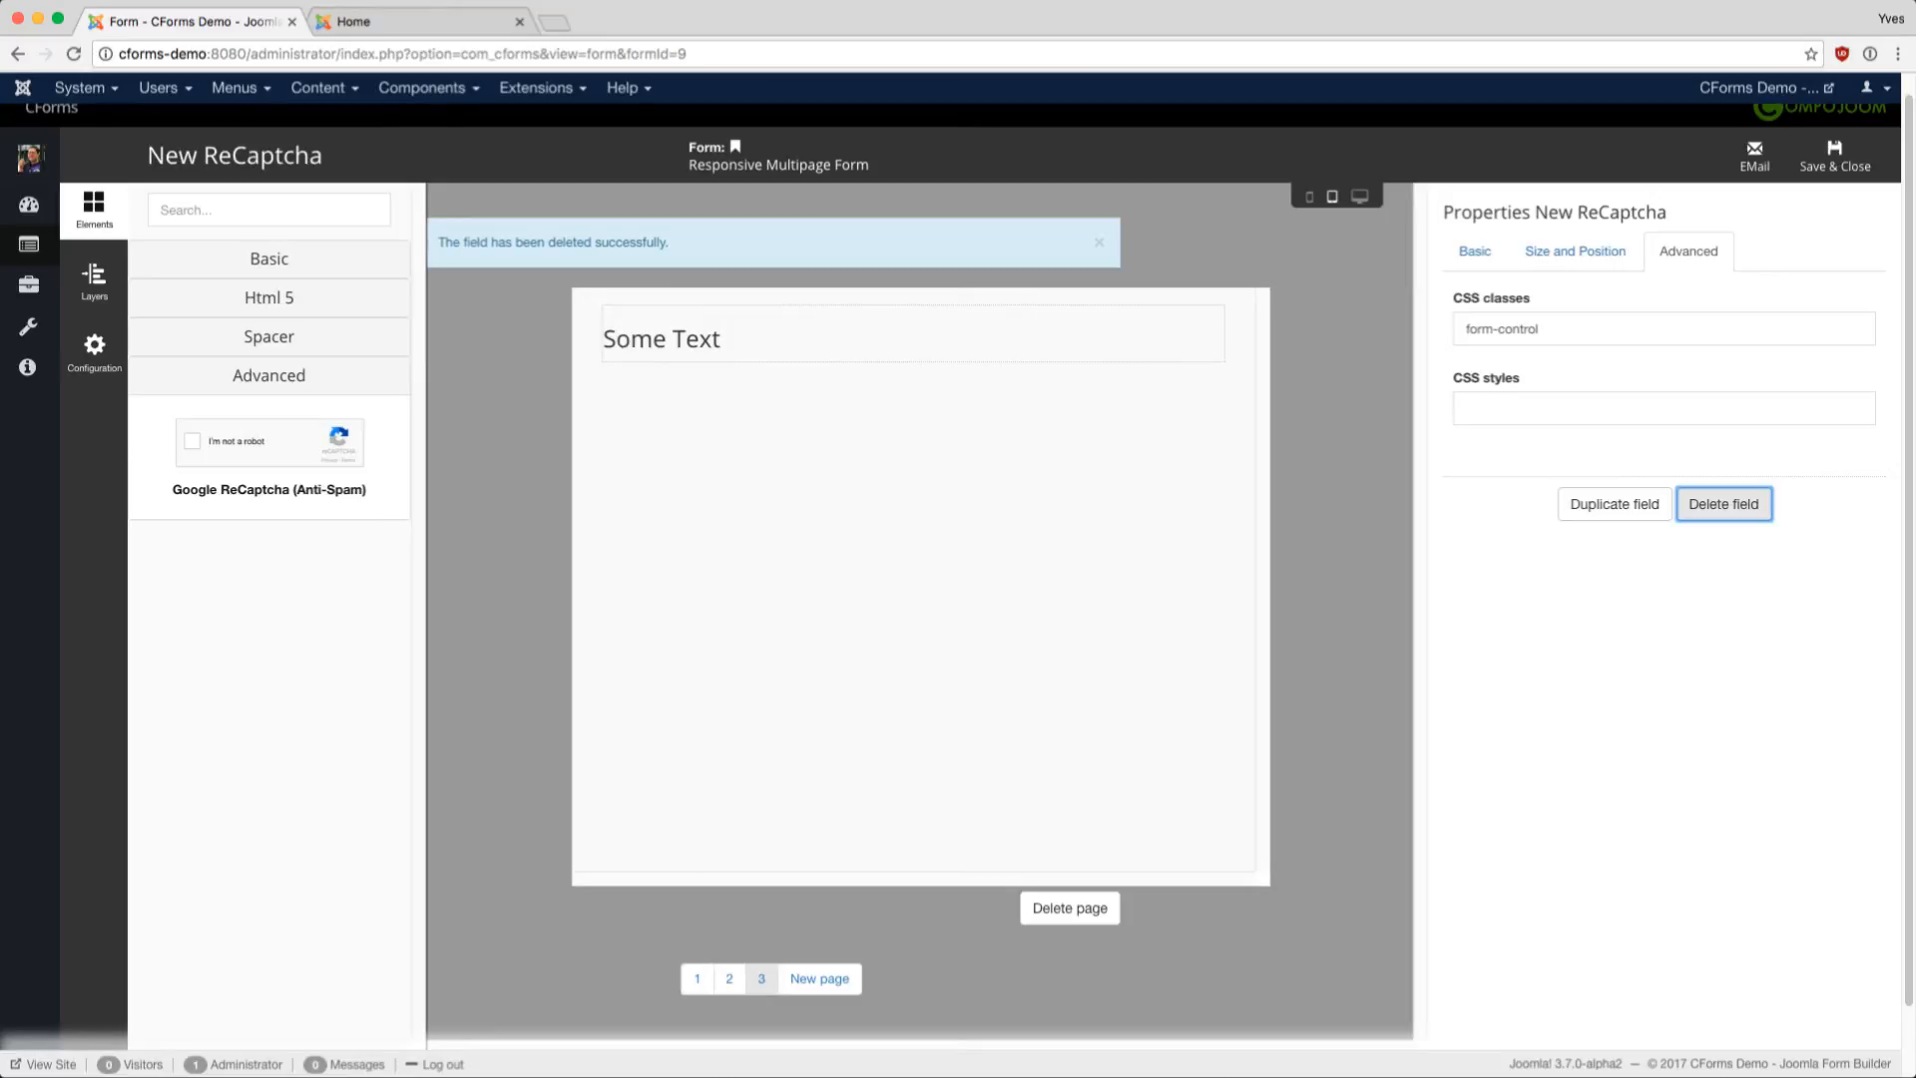
click(1834, 156)
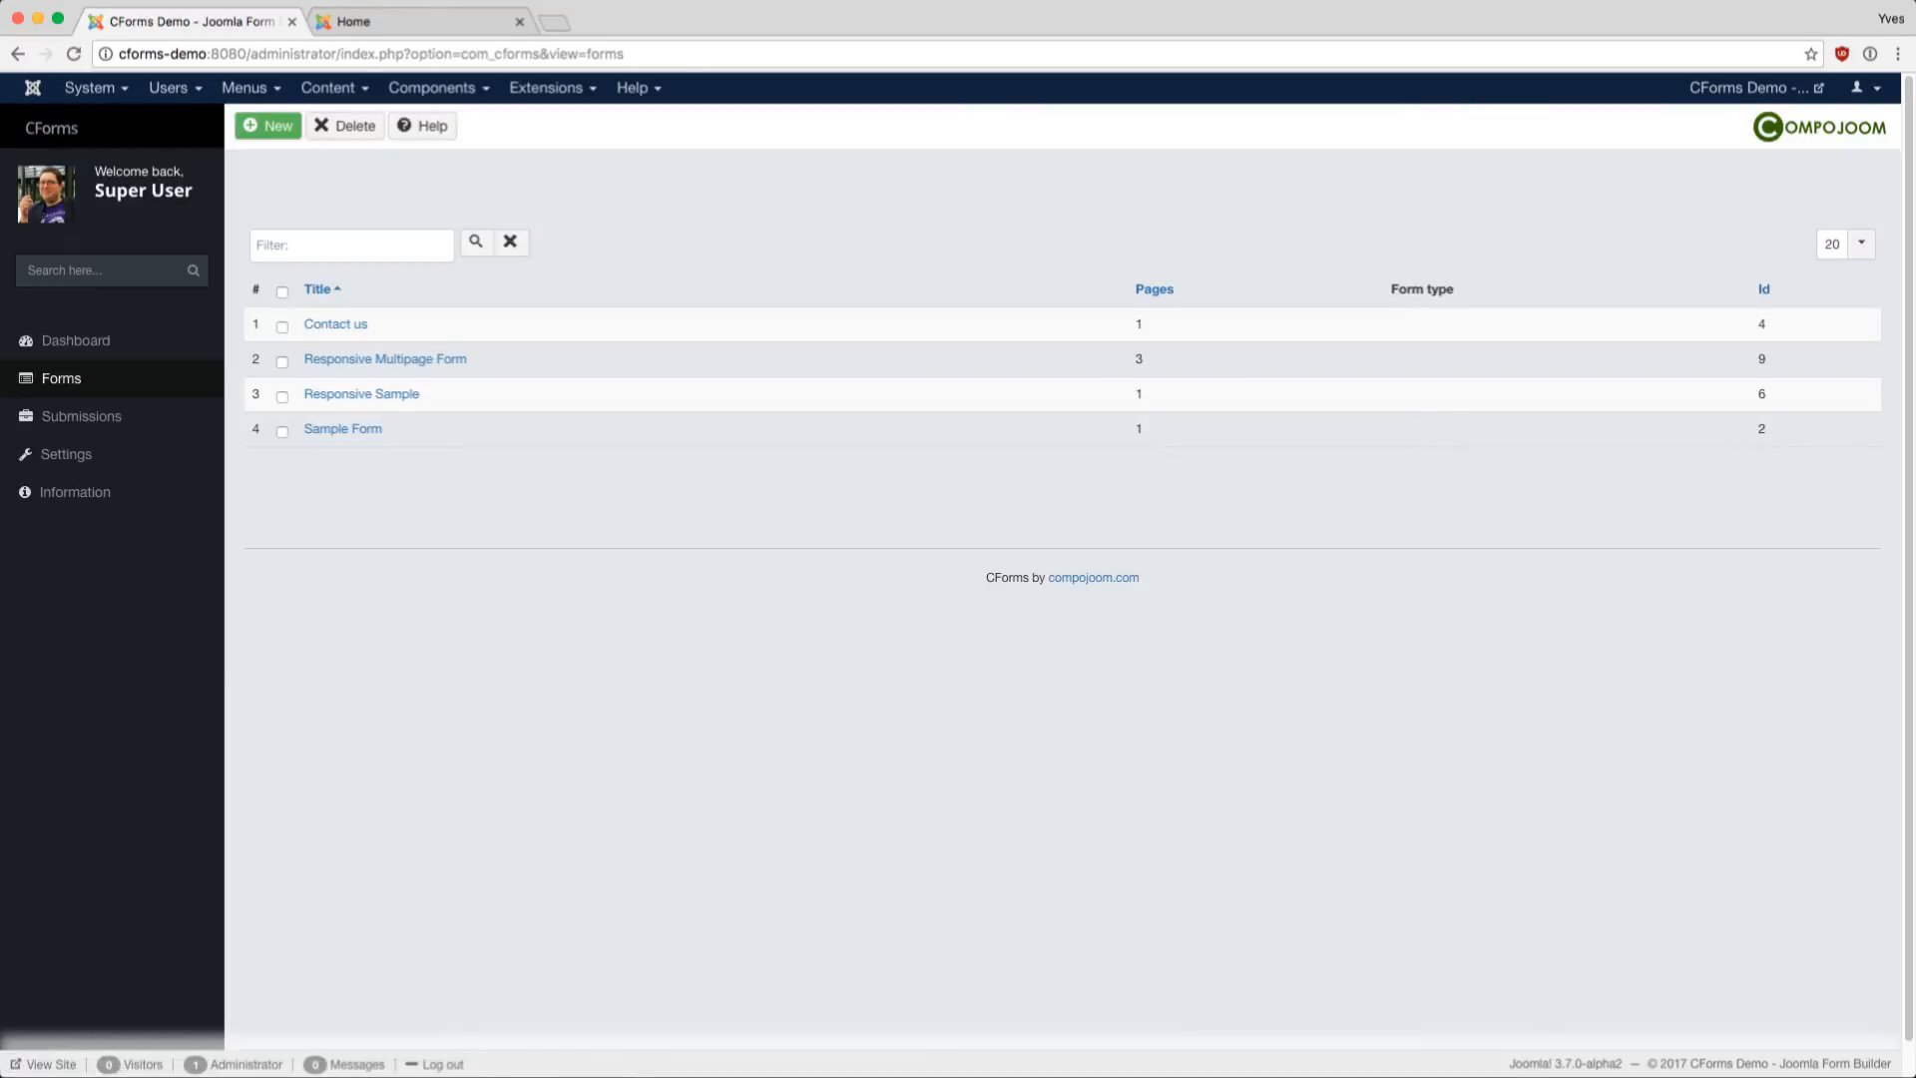
click(245, 87)
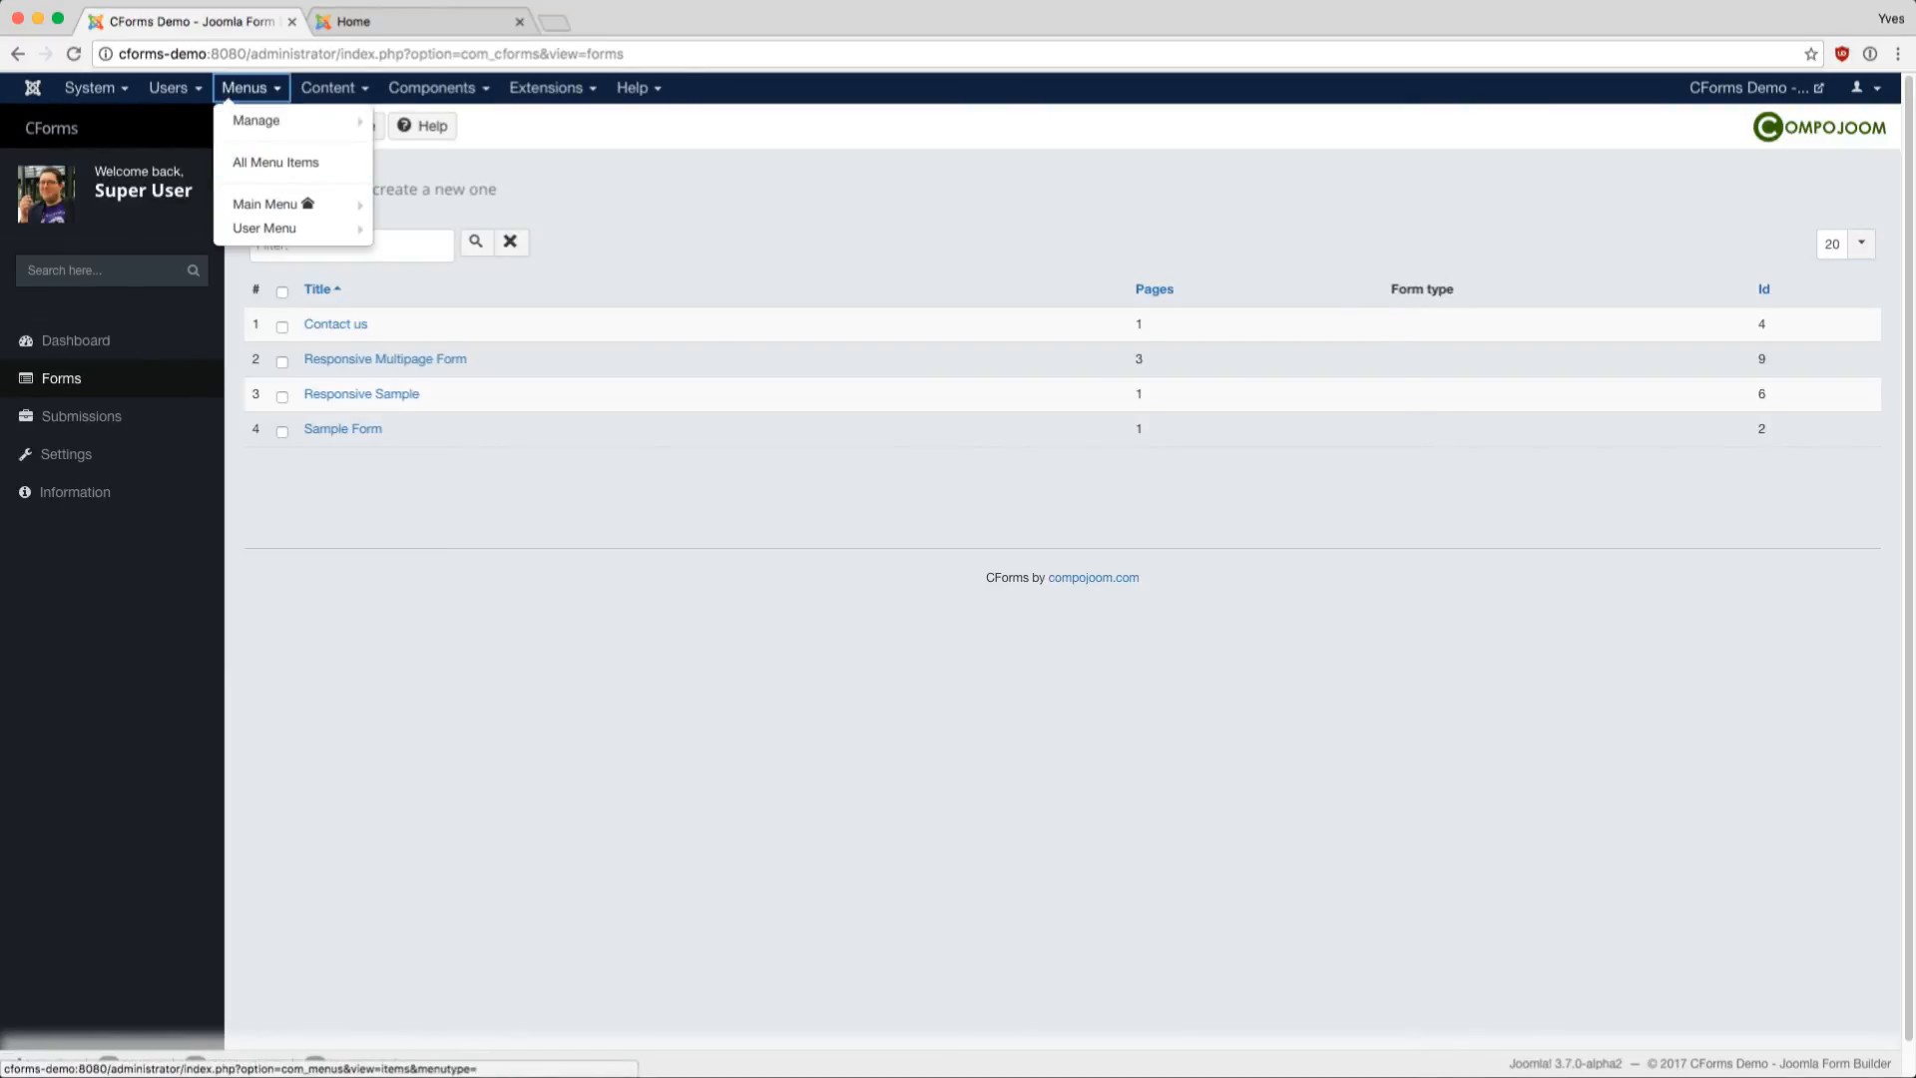
click(289, 205)
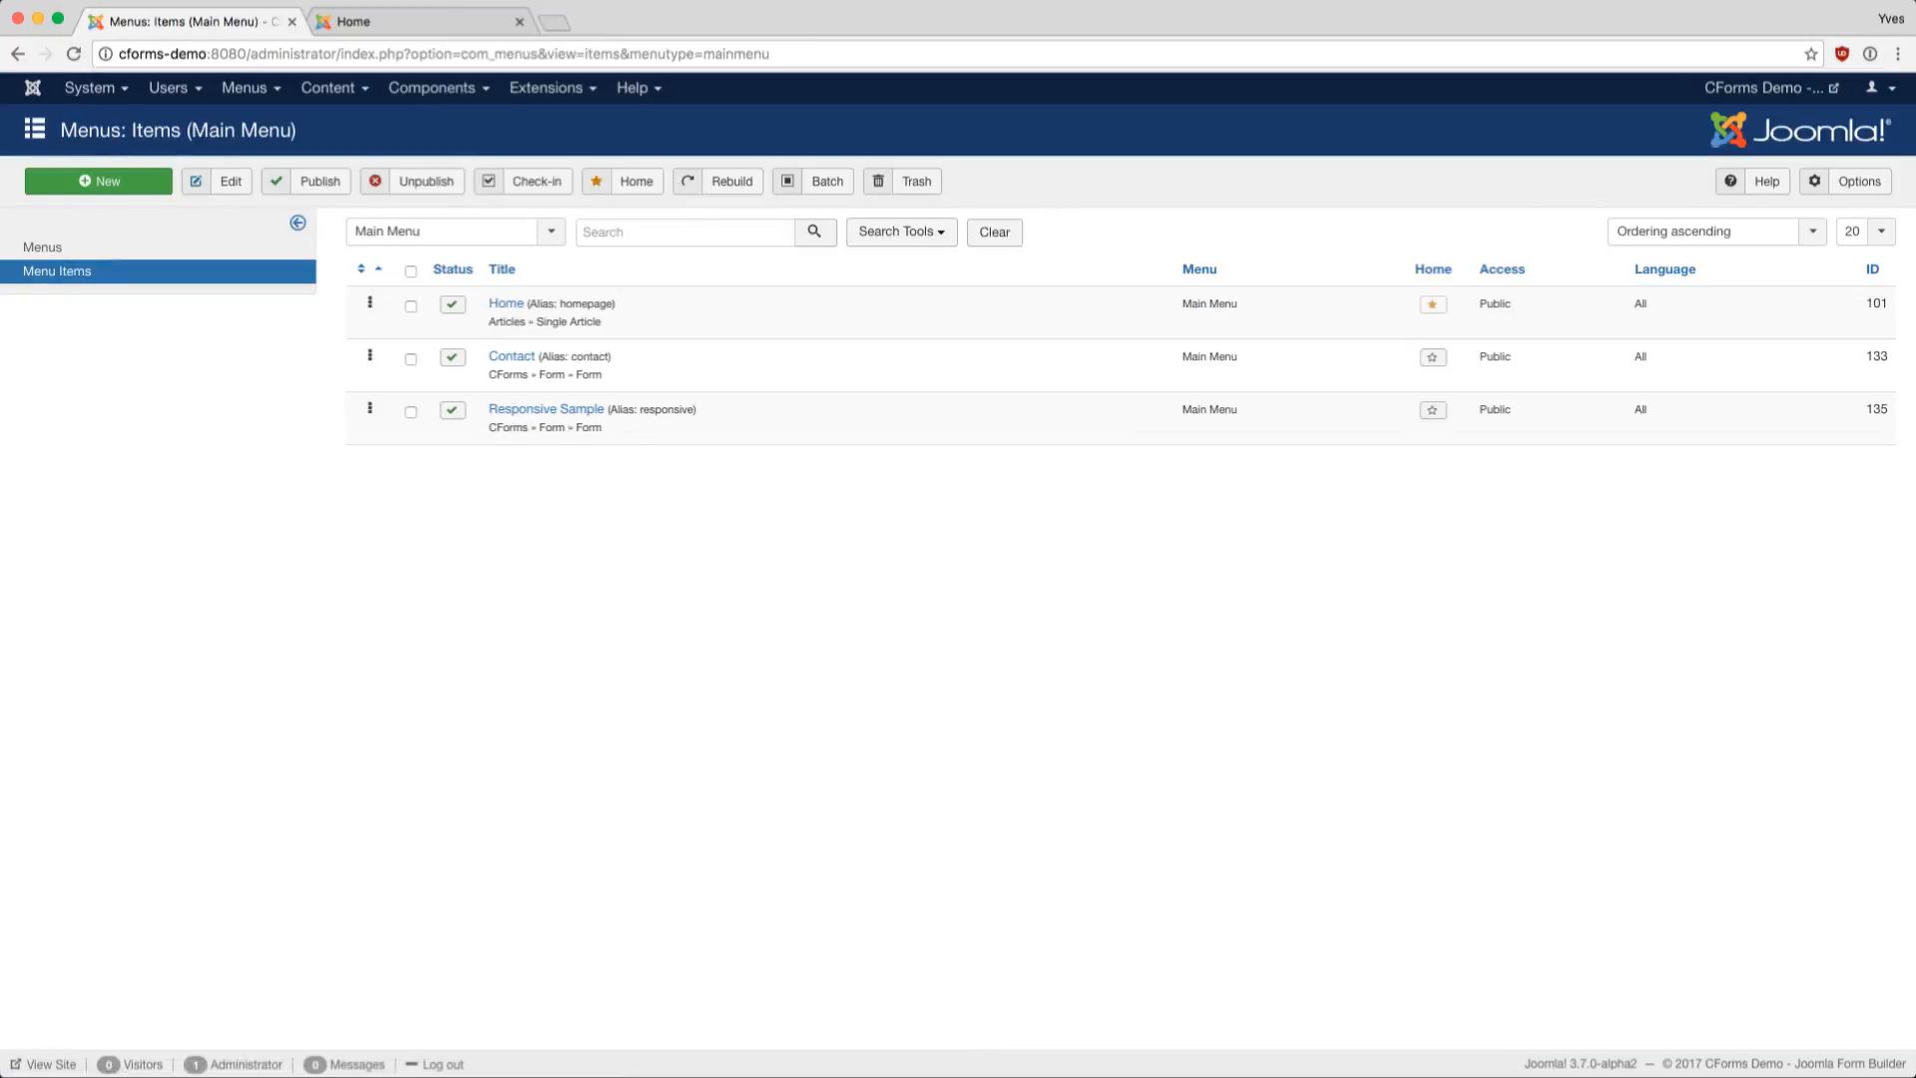
click(98, 181)
click(404, 335)
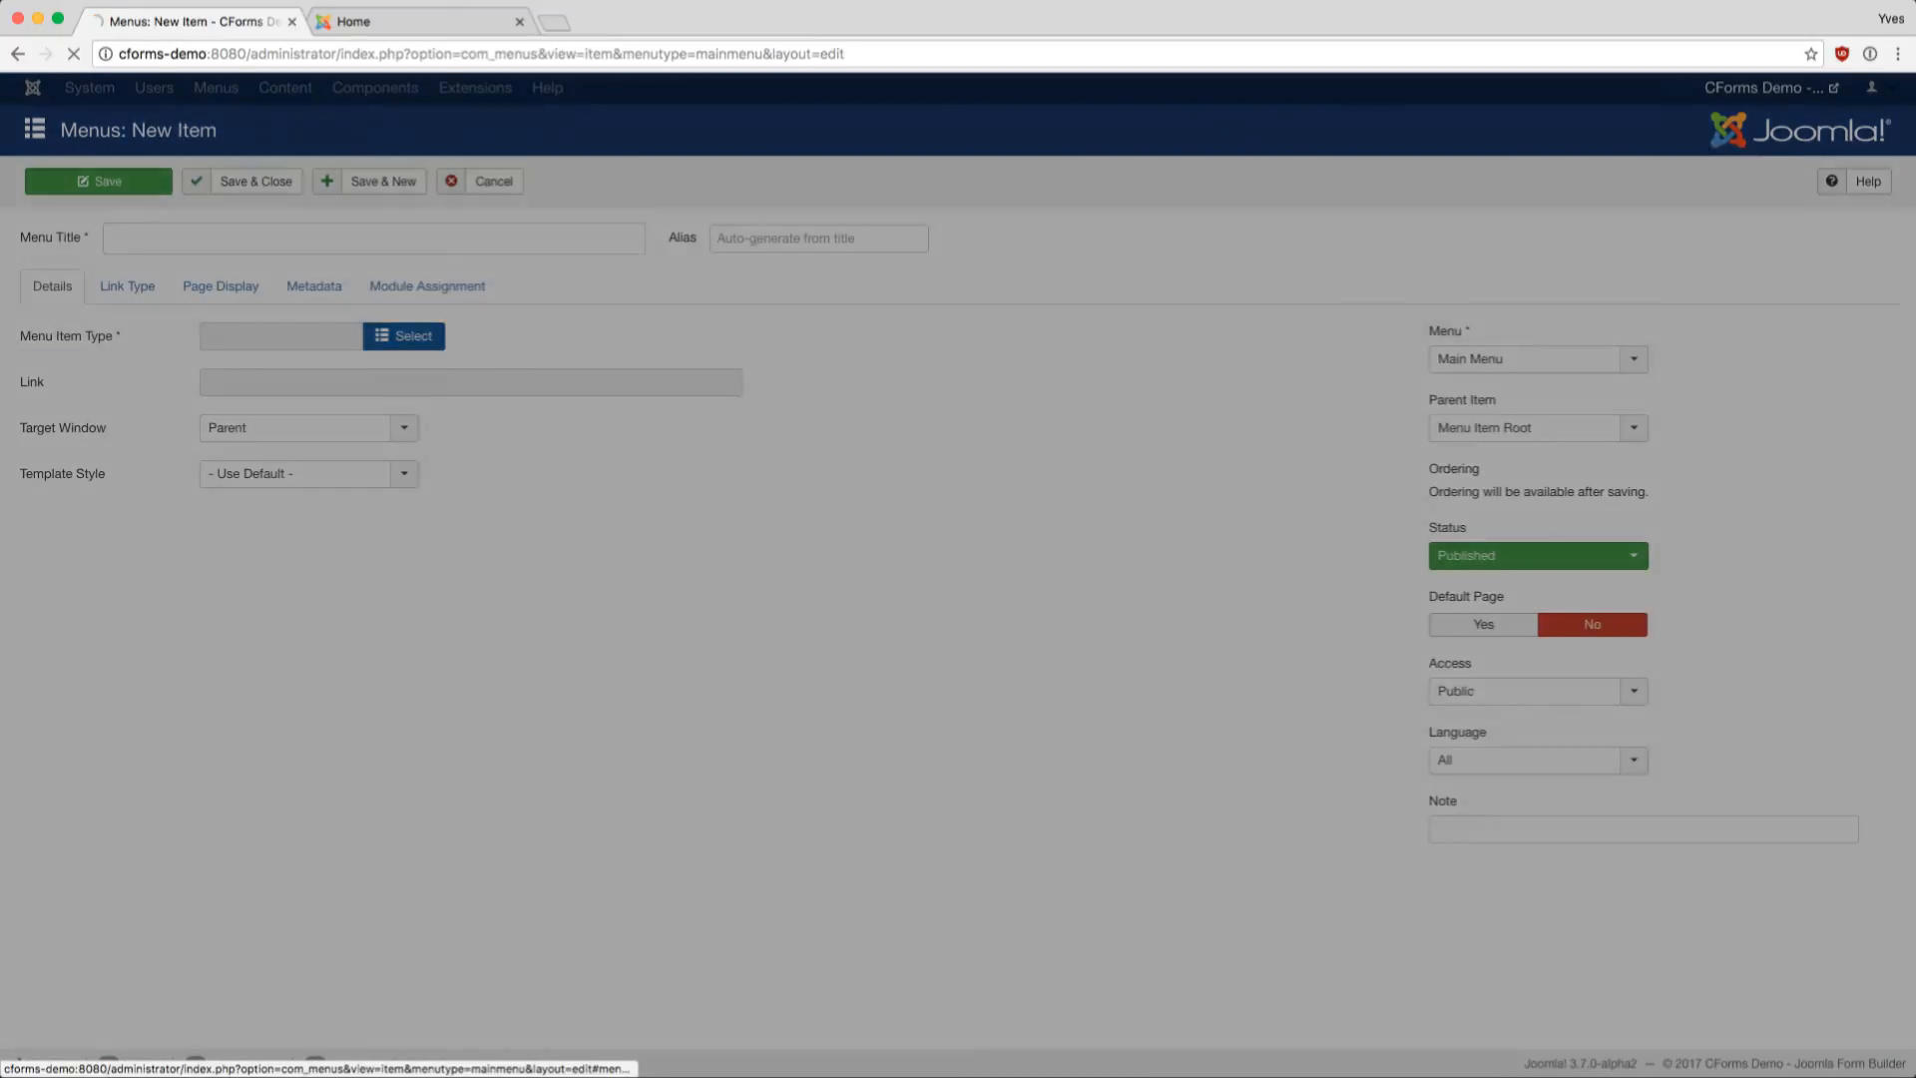
- Make the item a CForms form page linked to Responsive Multipage Form, titled 'Responsive Multi', confirmation page on
click(243, 245)
click(241, 287)
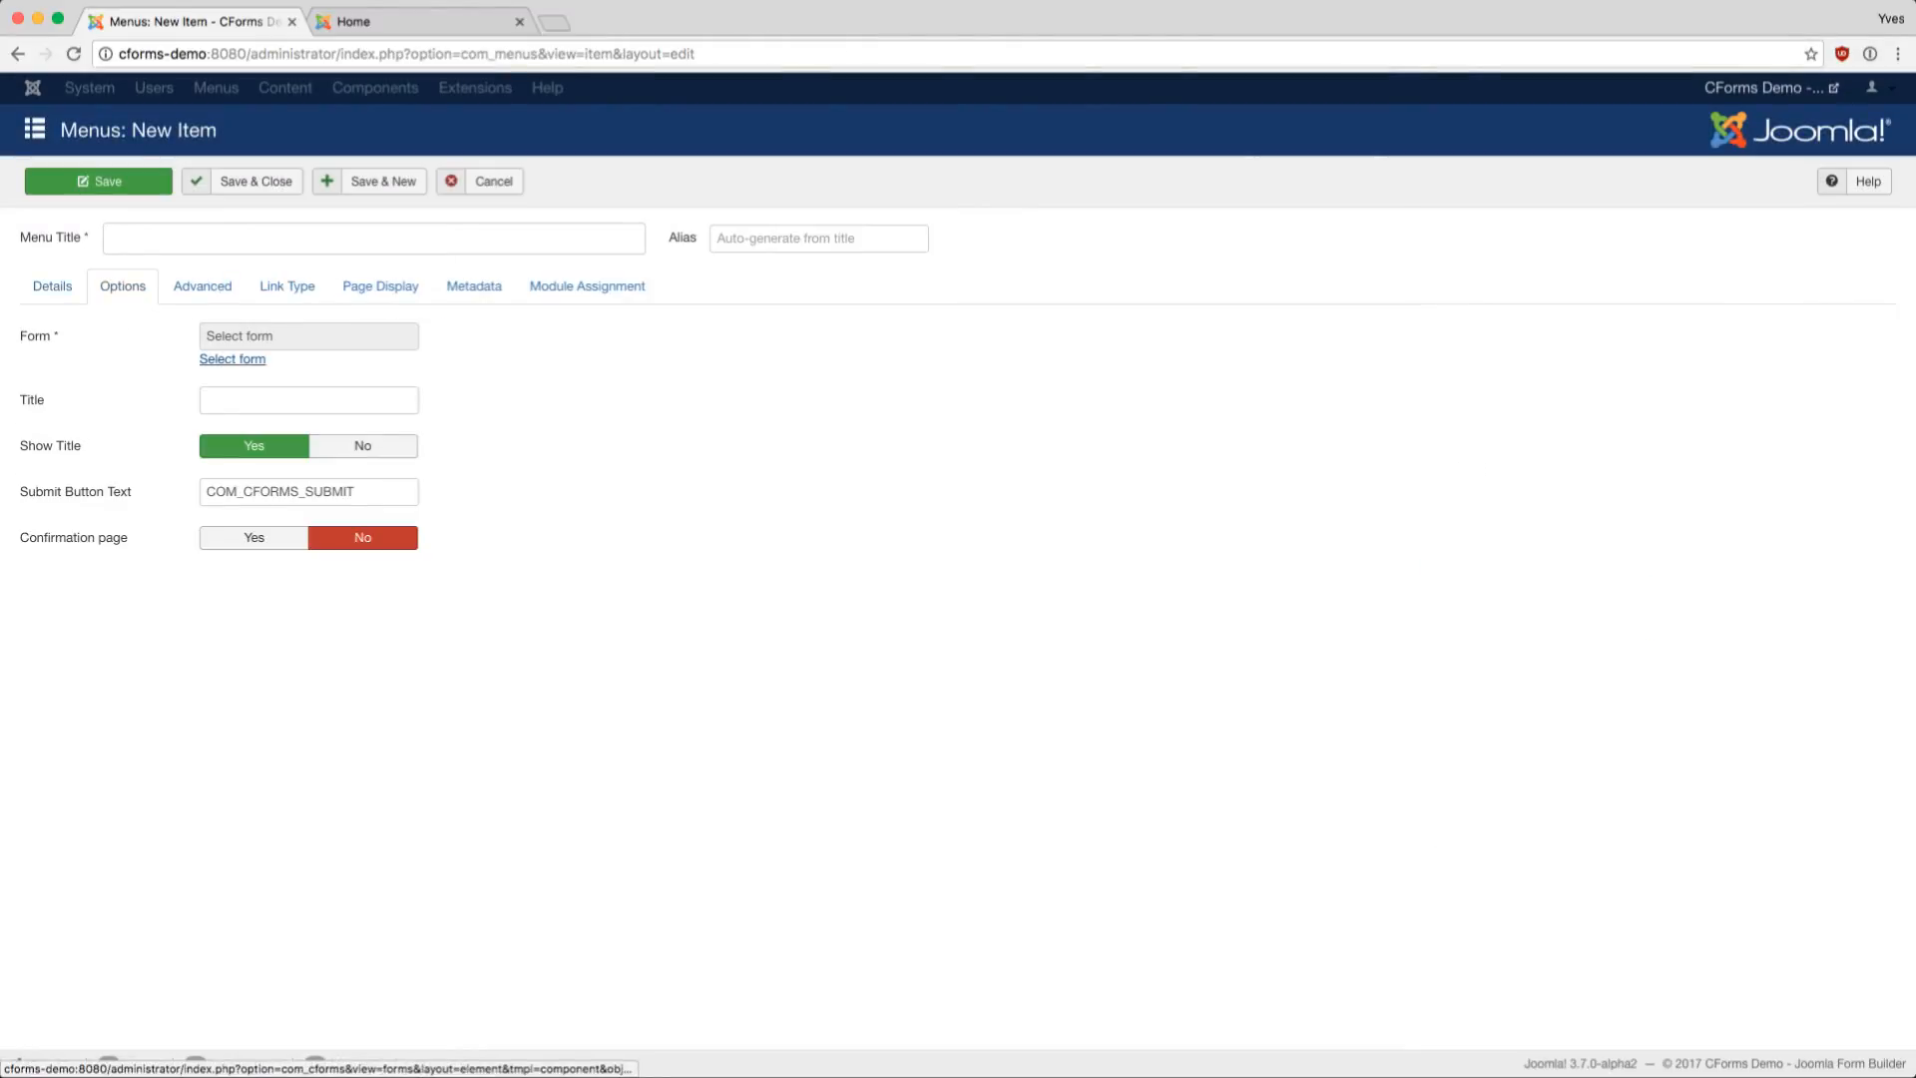
click(236, 359)
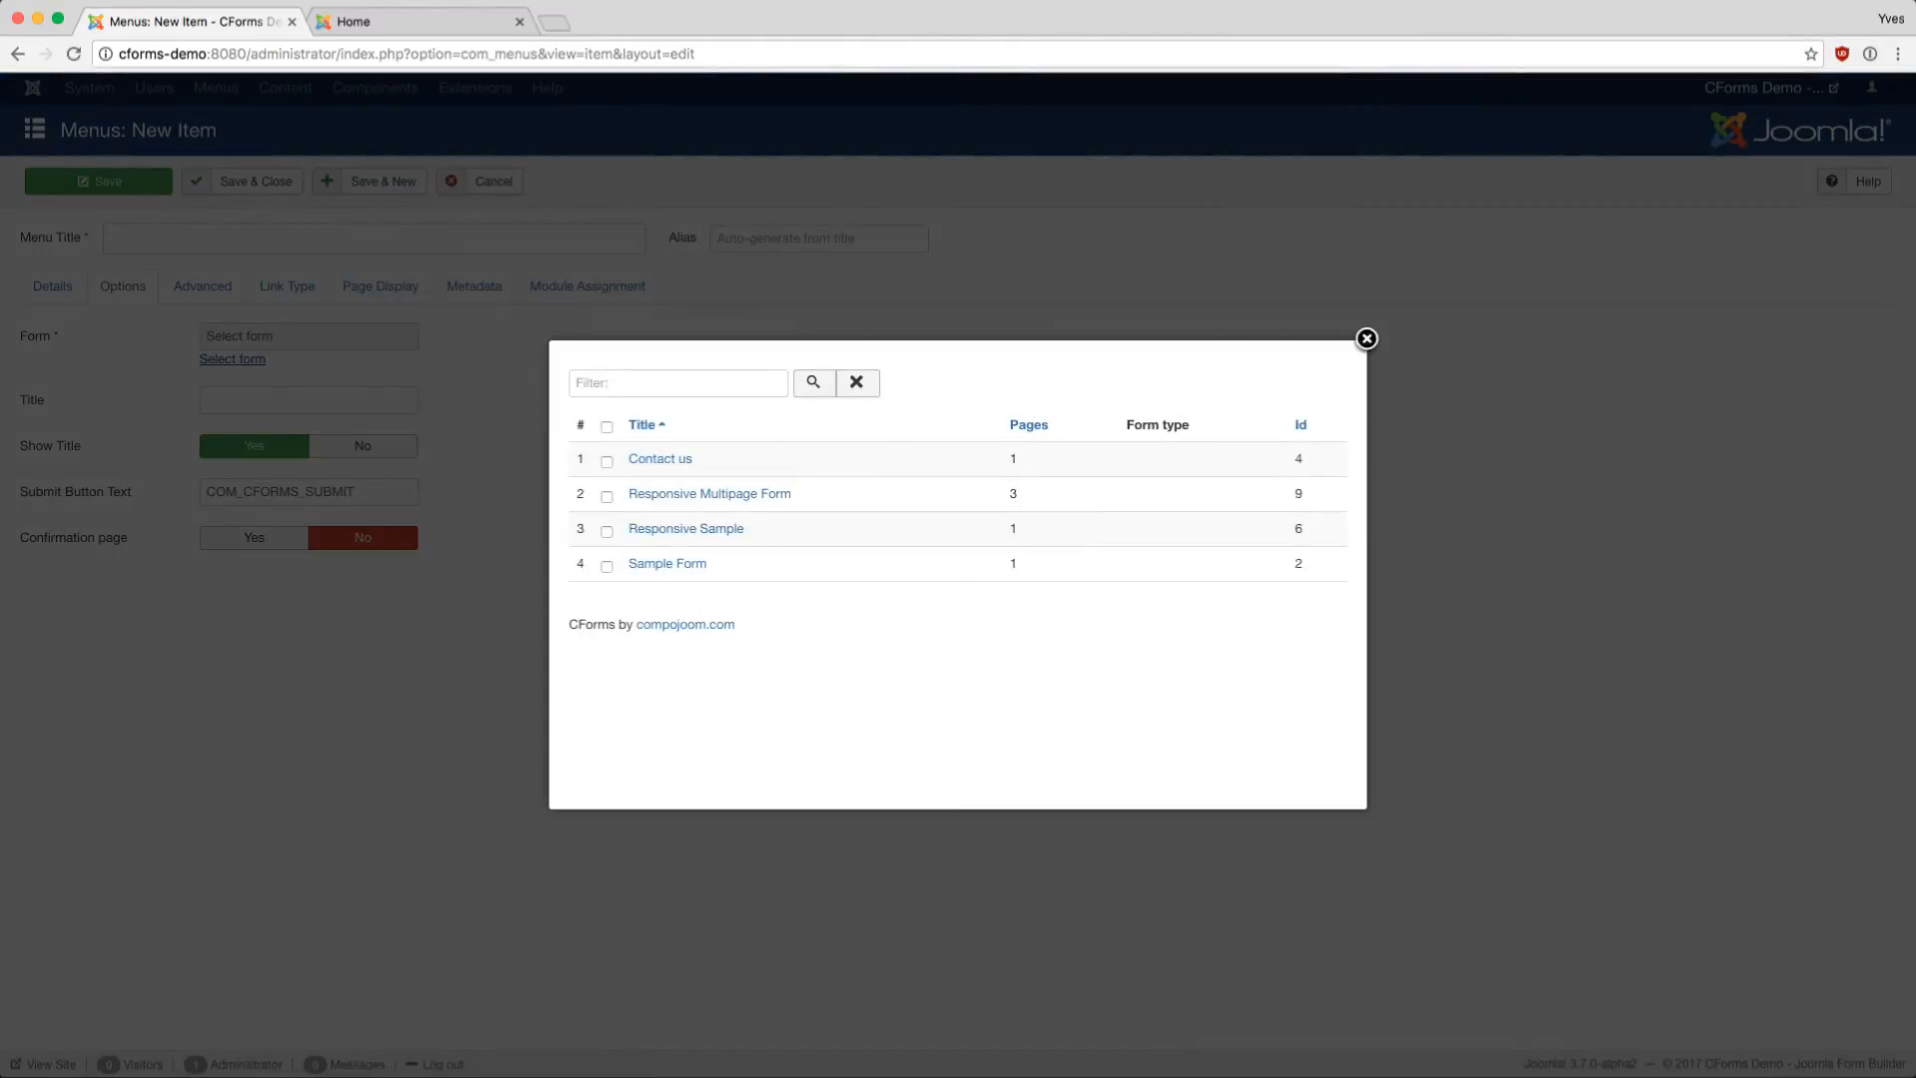
click(710, 493)
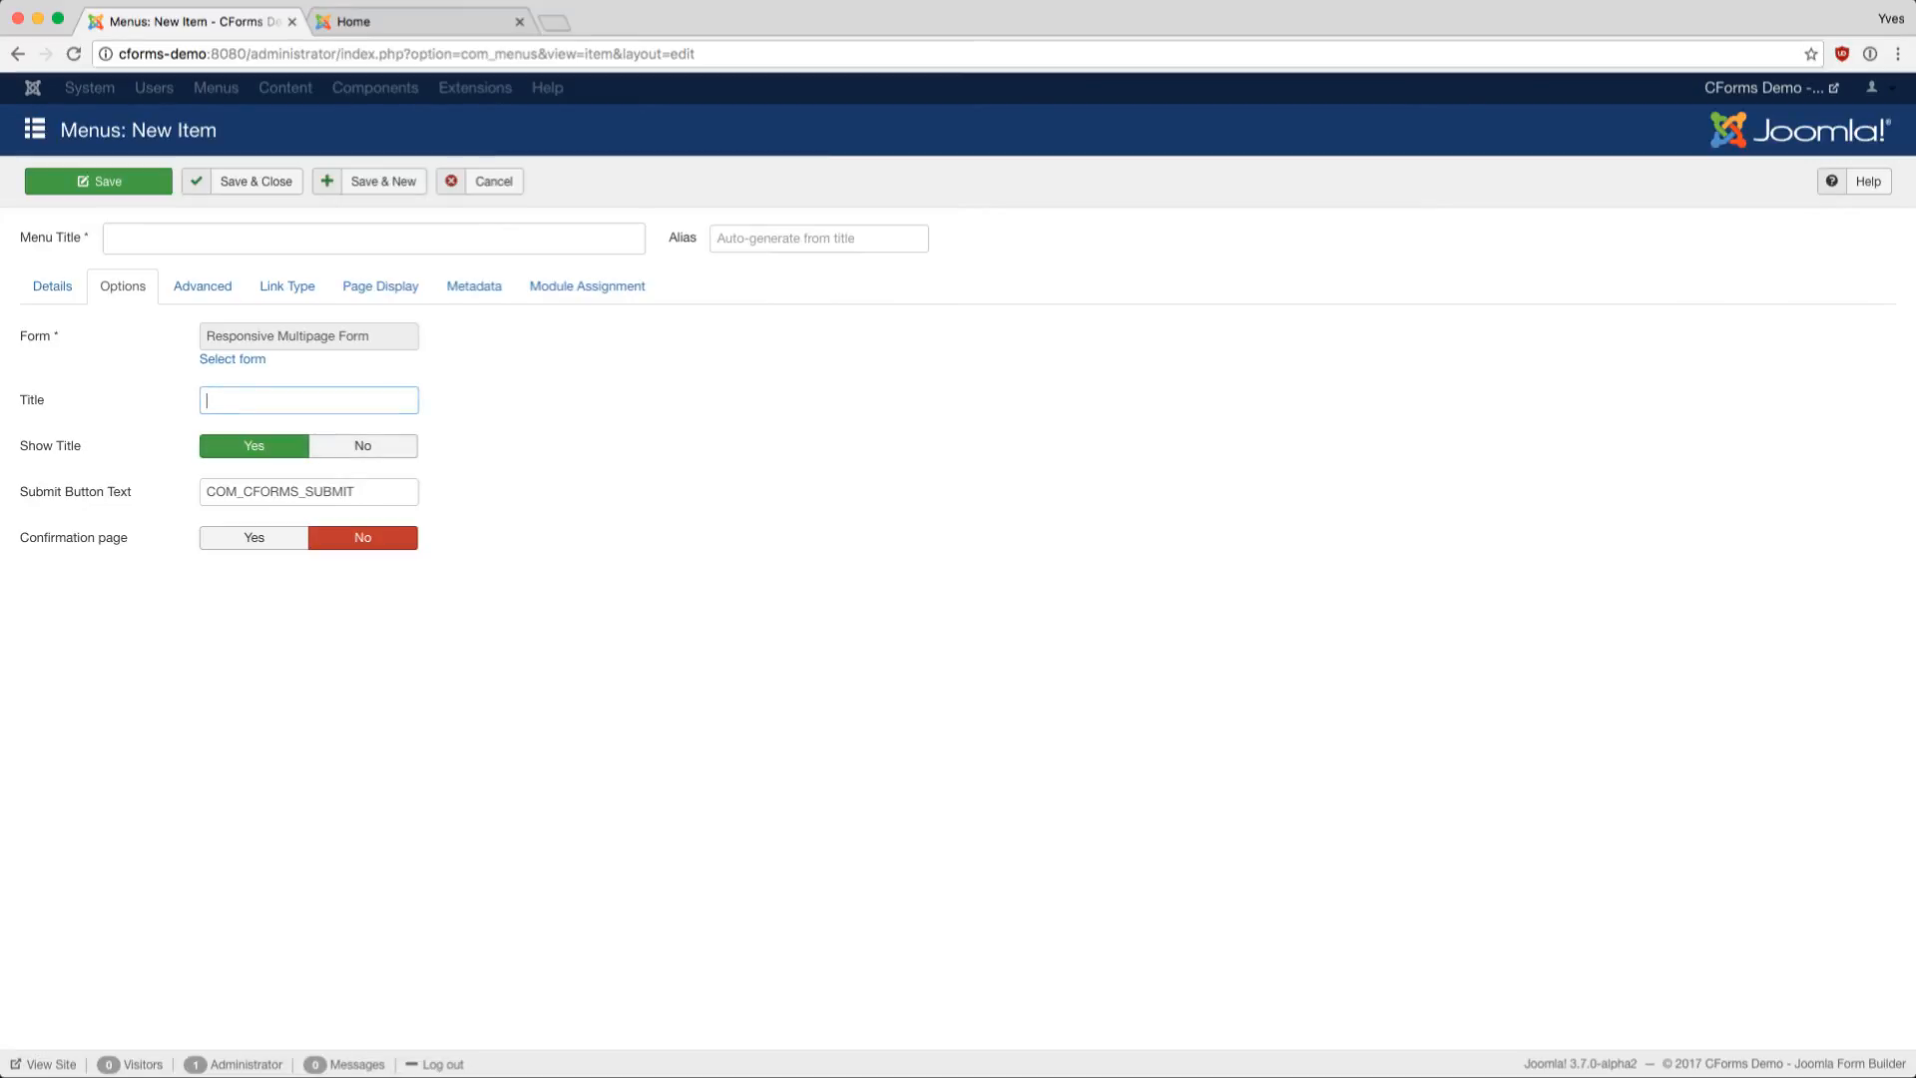
text(Responsive Multi)
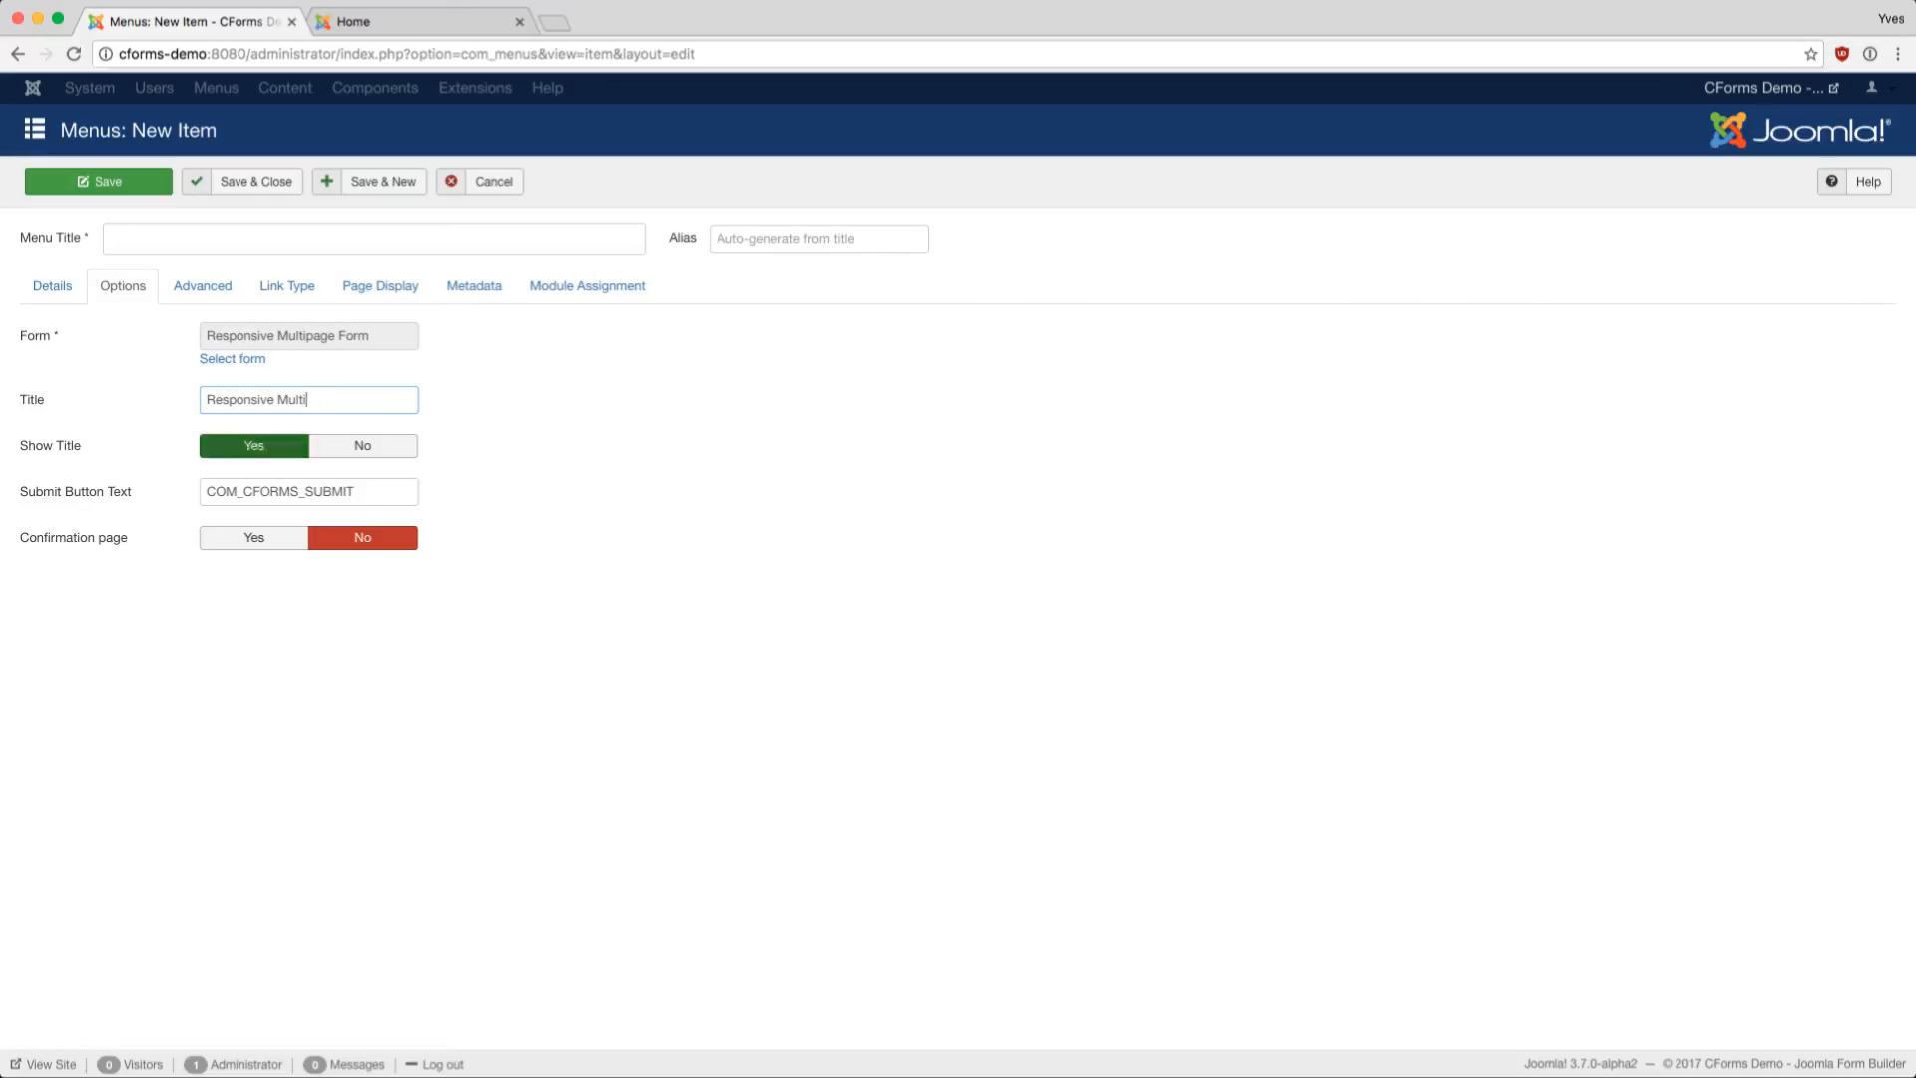
click(254, 537)
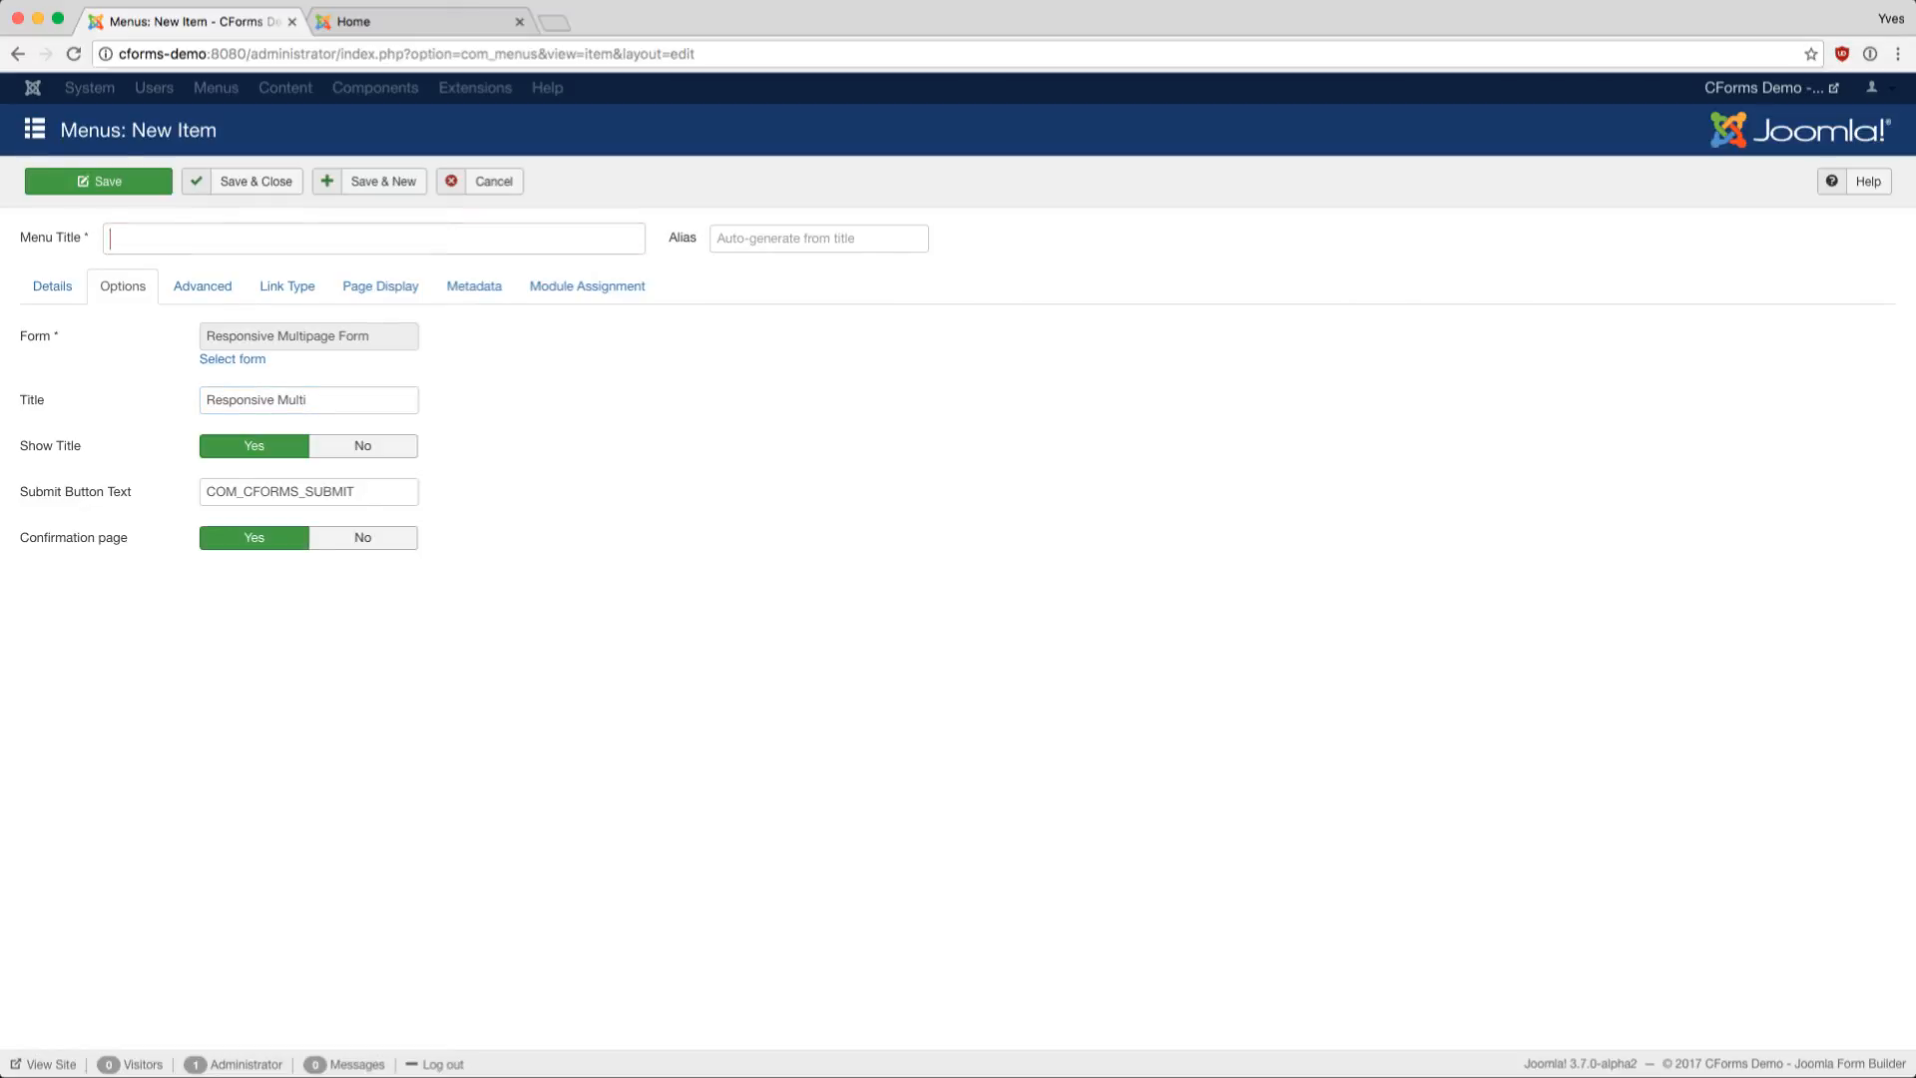
- Copy 'Responsive Multi' into the Menu Title, save the item, and reload the site's home page
click(344, 400)
key(super+a)
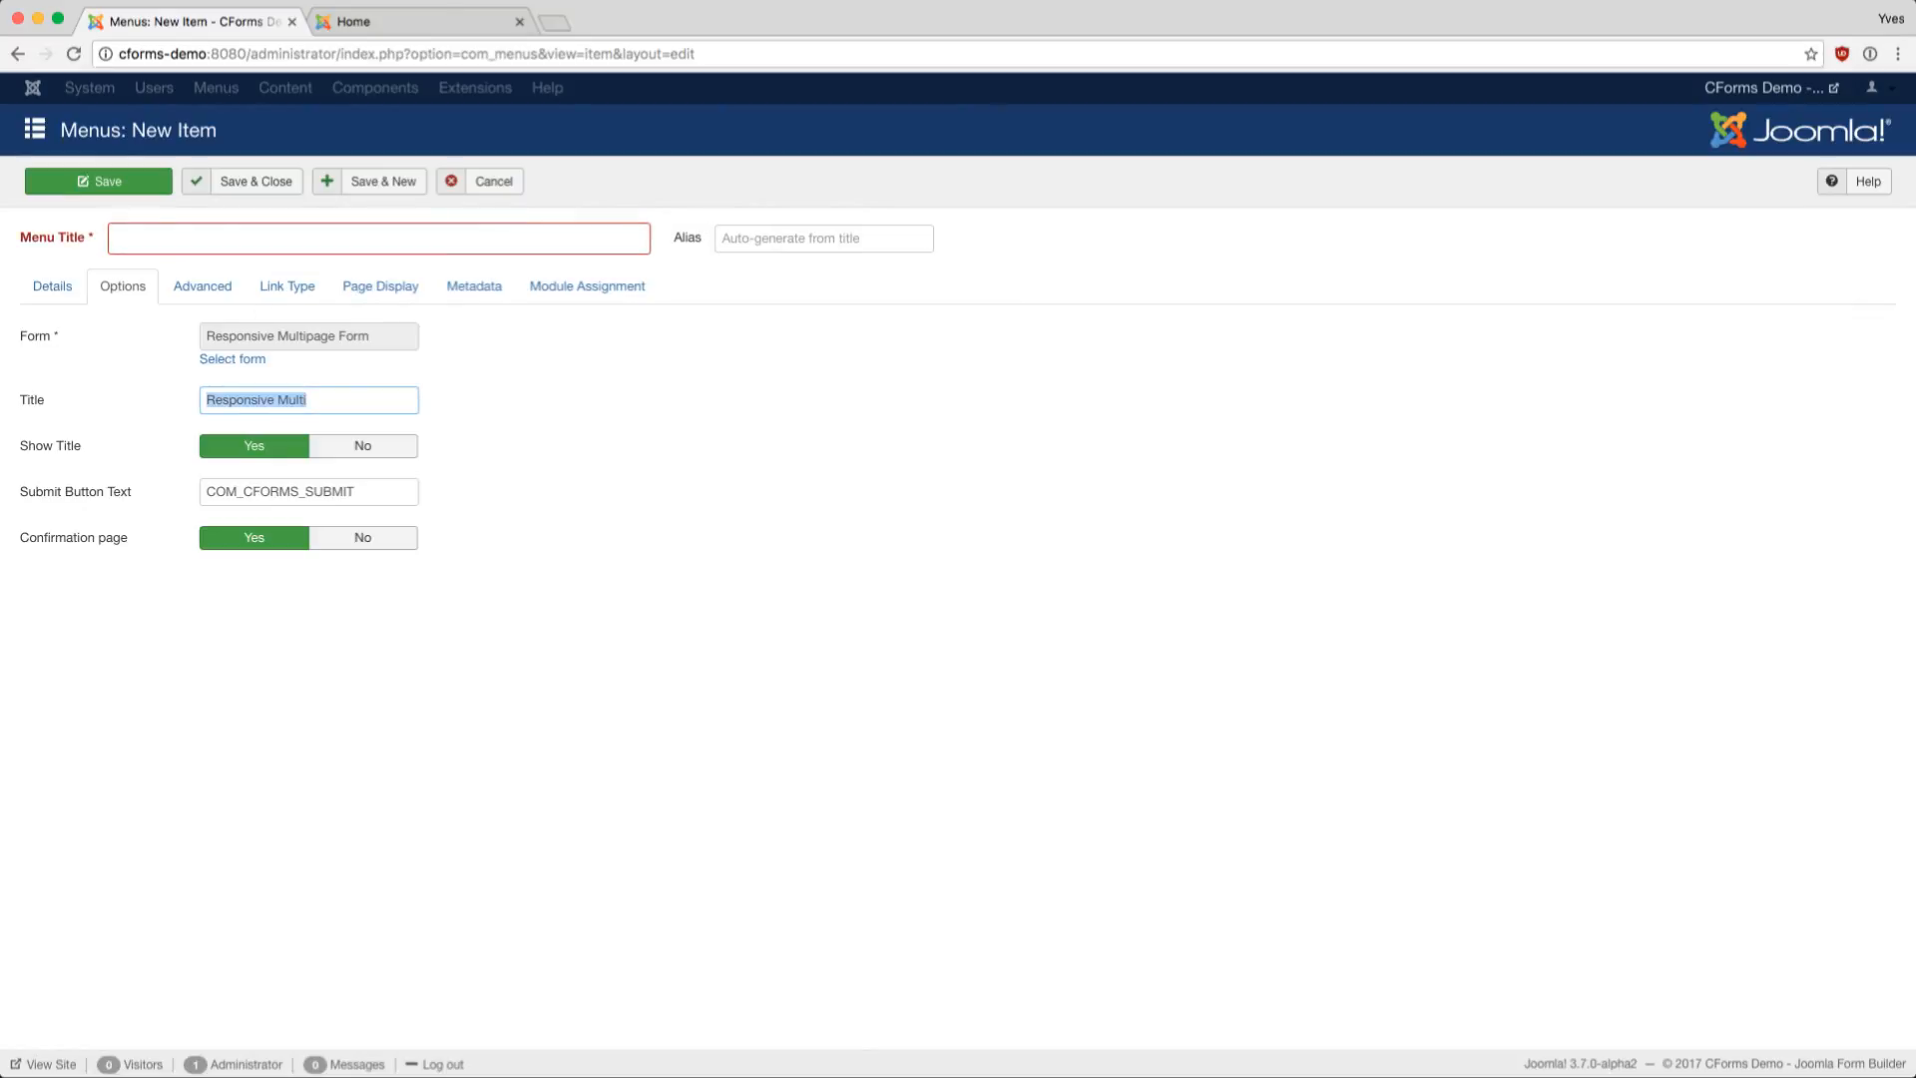
key(super+c)
click(379, 238)
key(super+v)
click(98, 181)
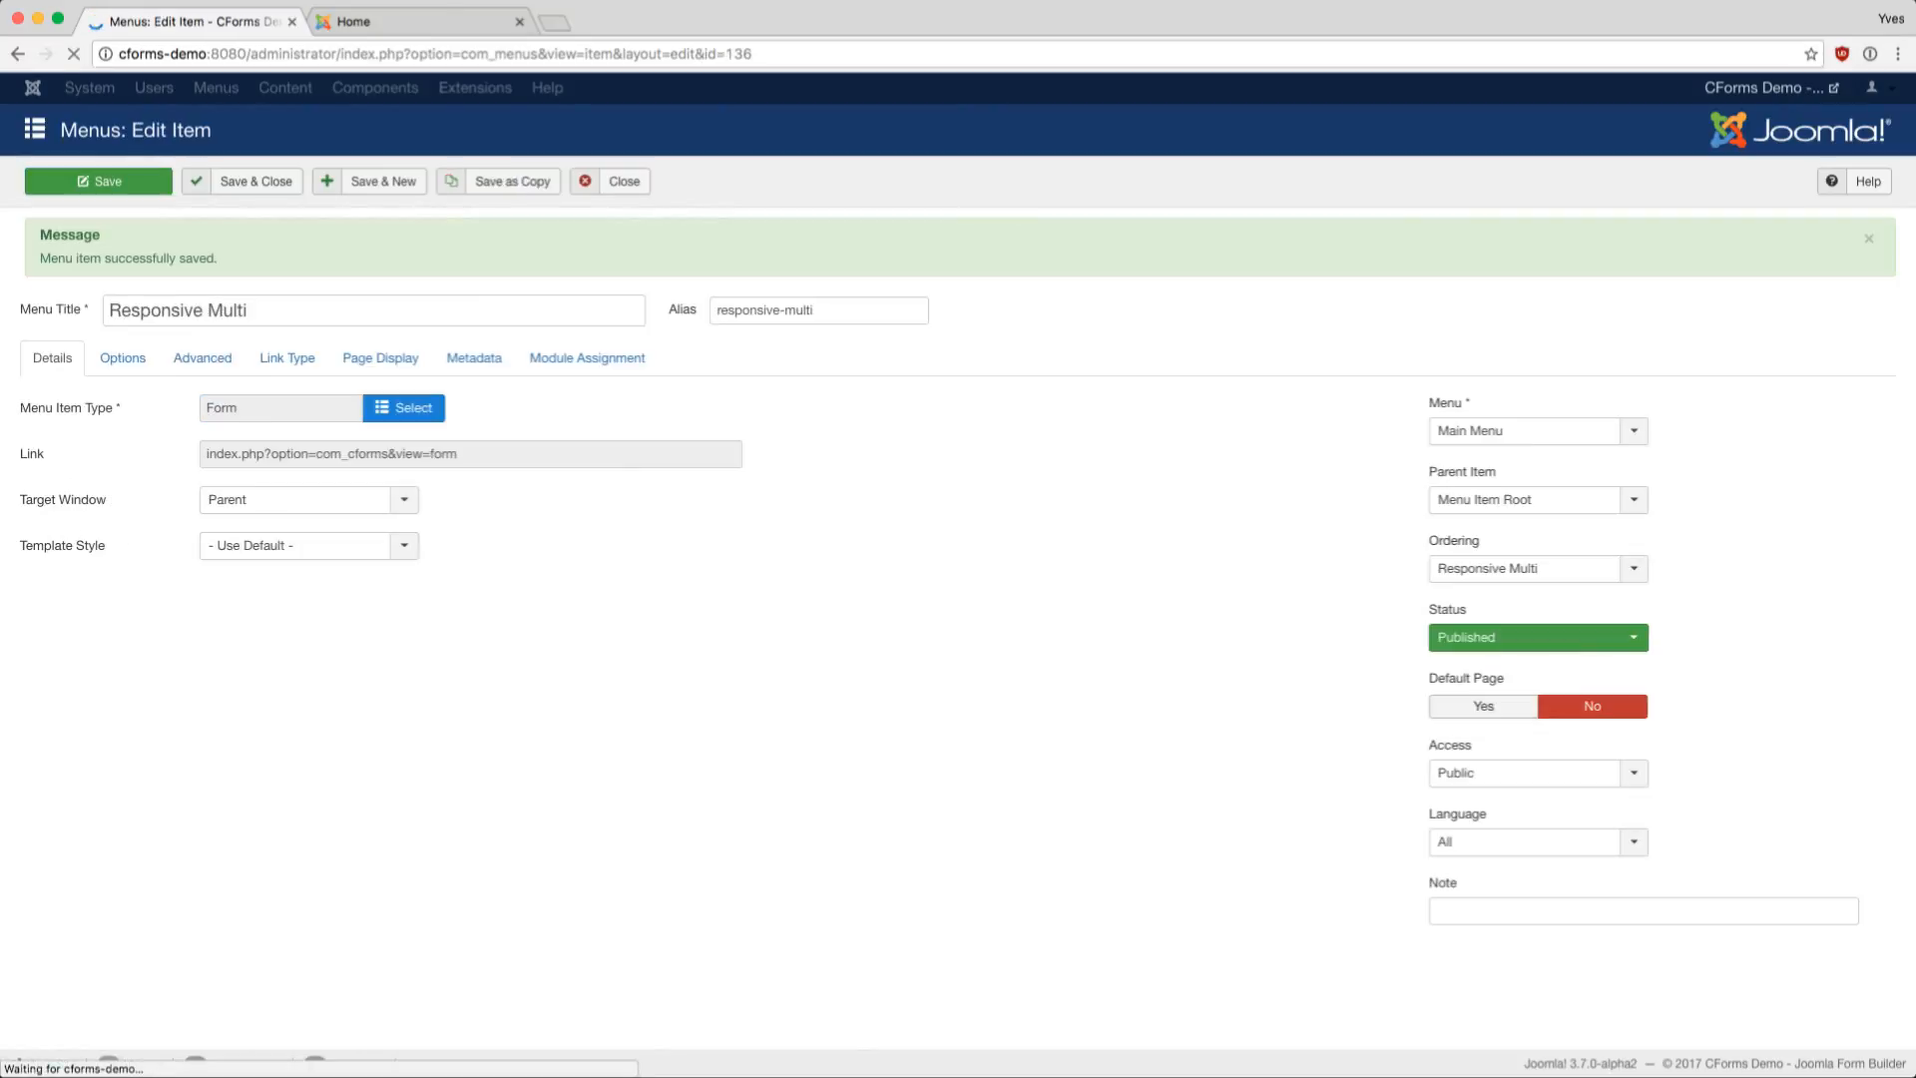
click(419, 21)
key(super+r)
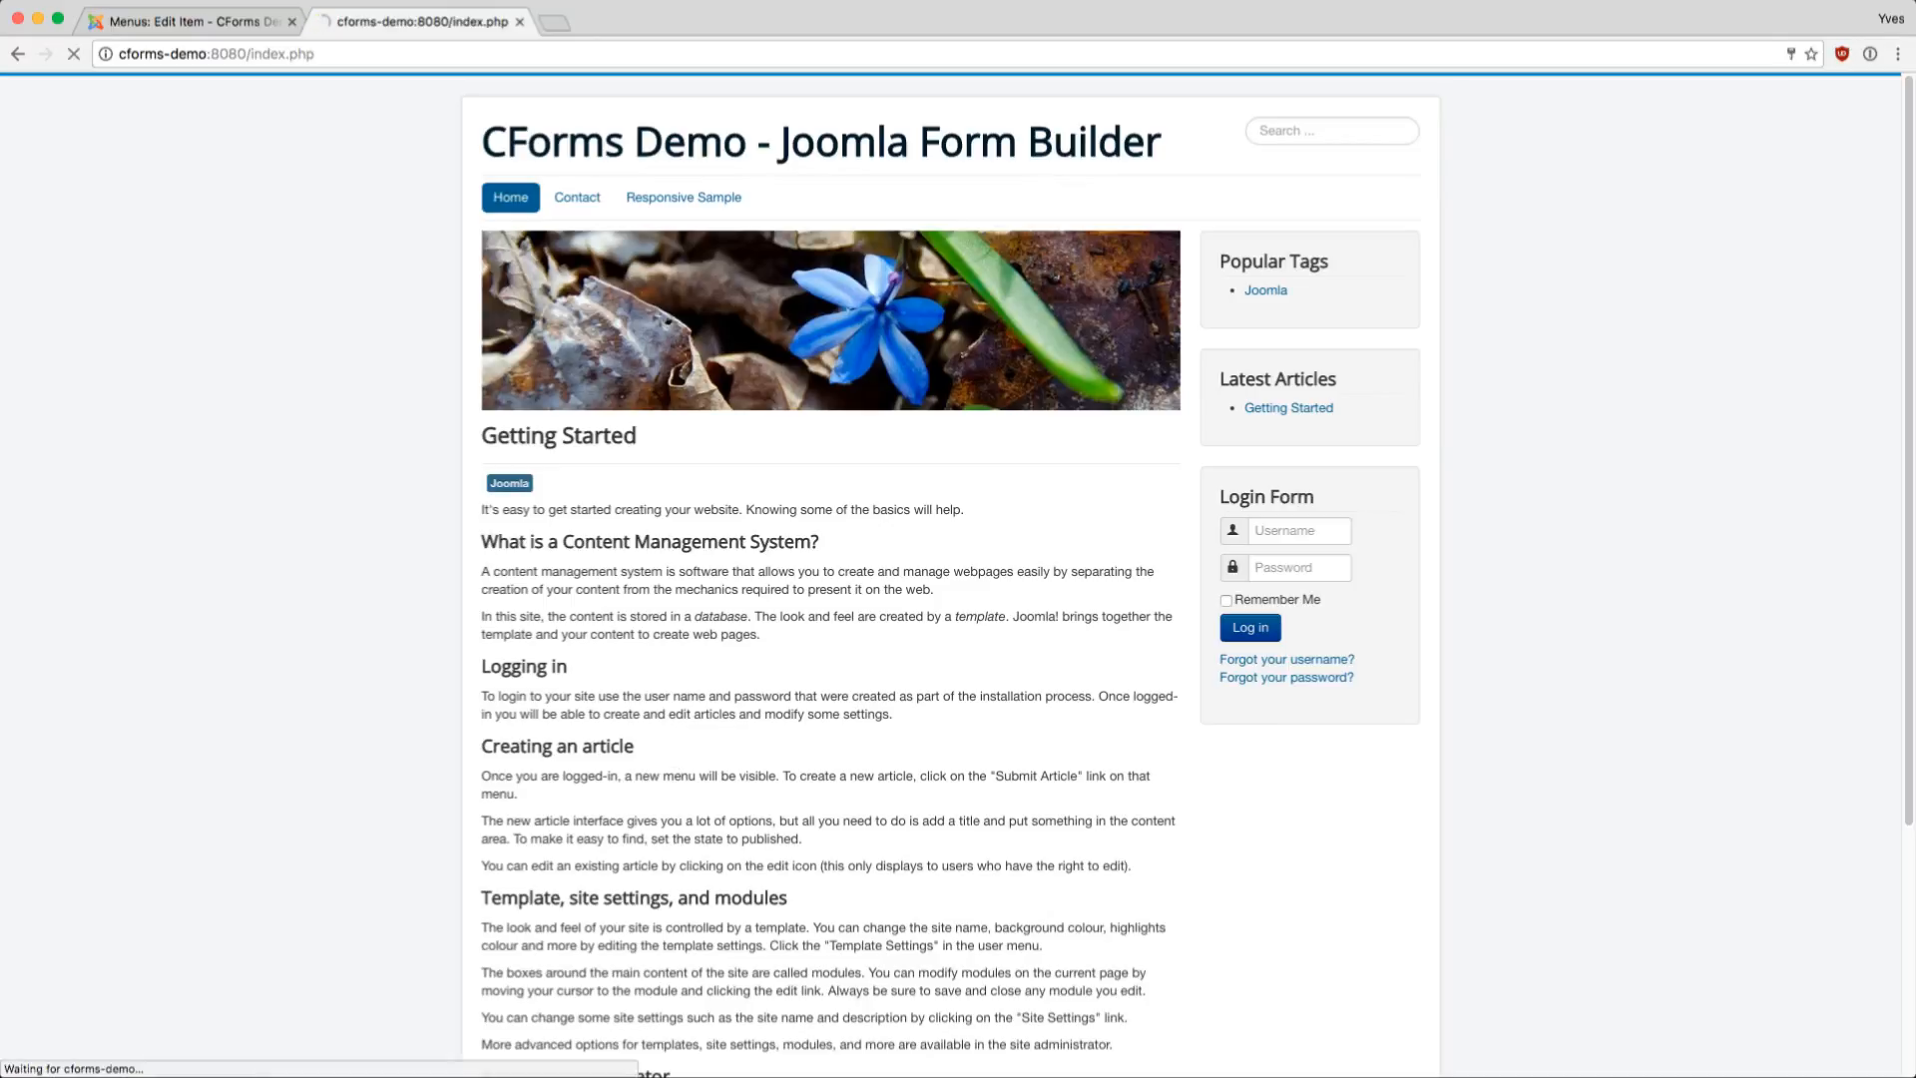
- Open the Responsive Multi page and enter test, test and Mr in the first three fields
click(816, 197)
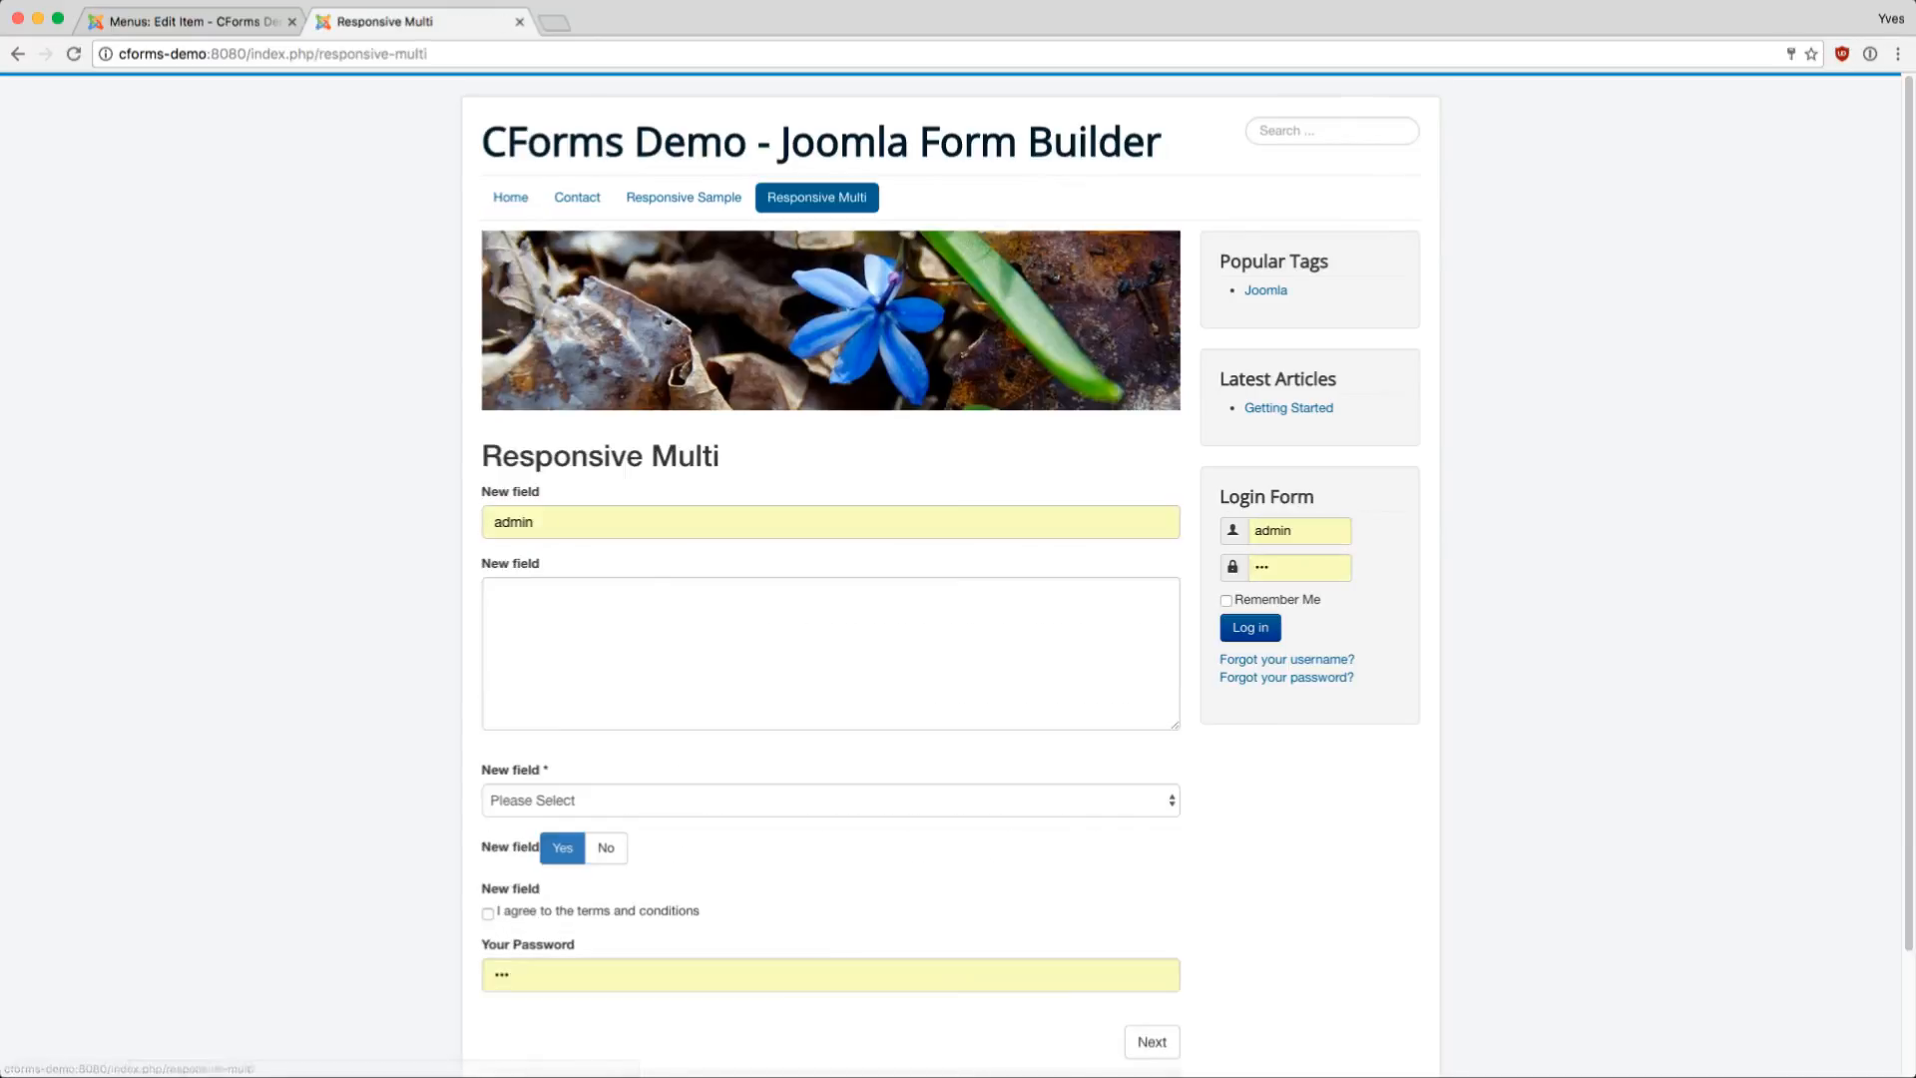
scroll(958, 575, down, 3)
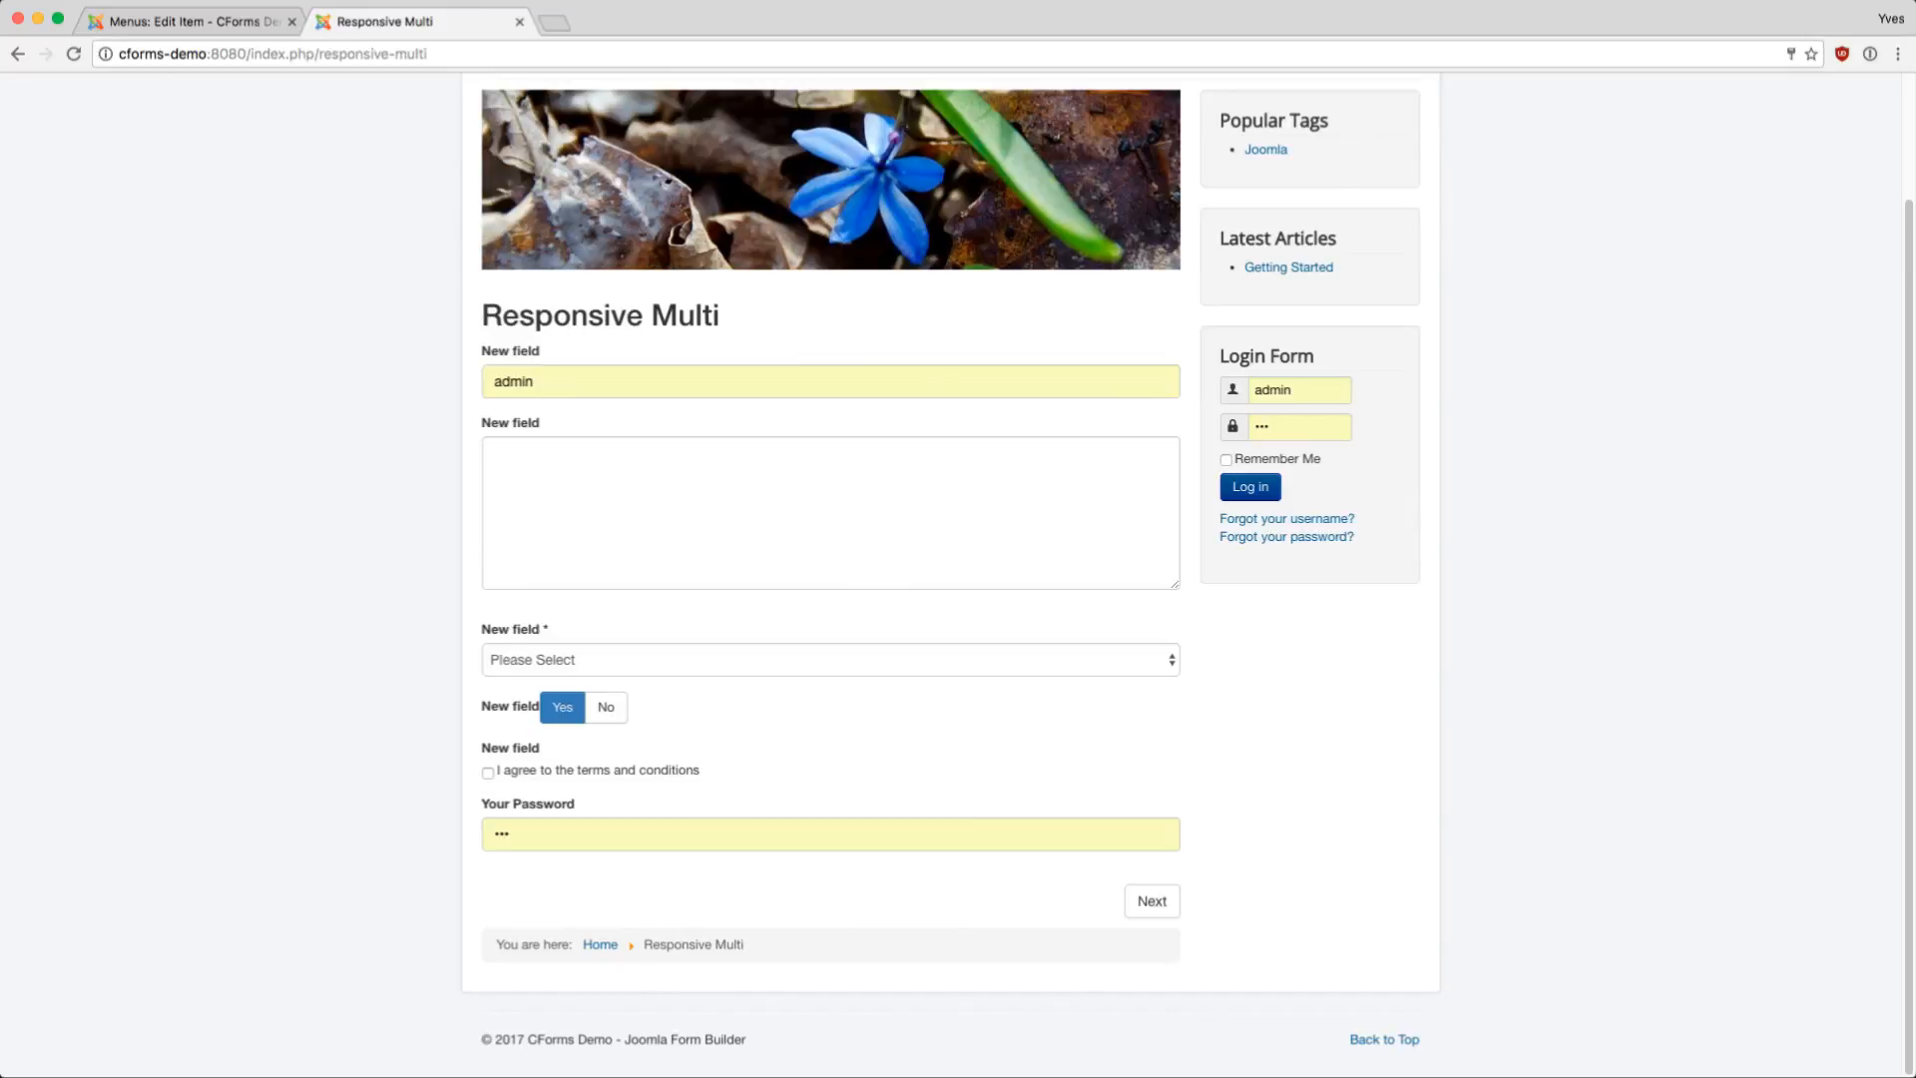
double_click(515, 381)
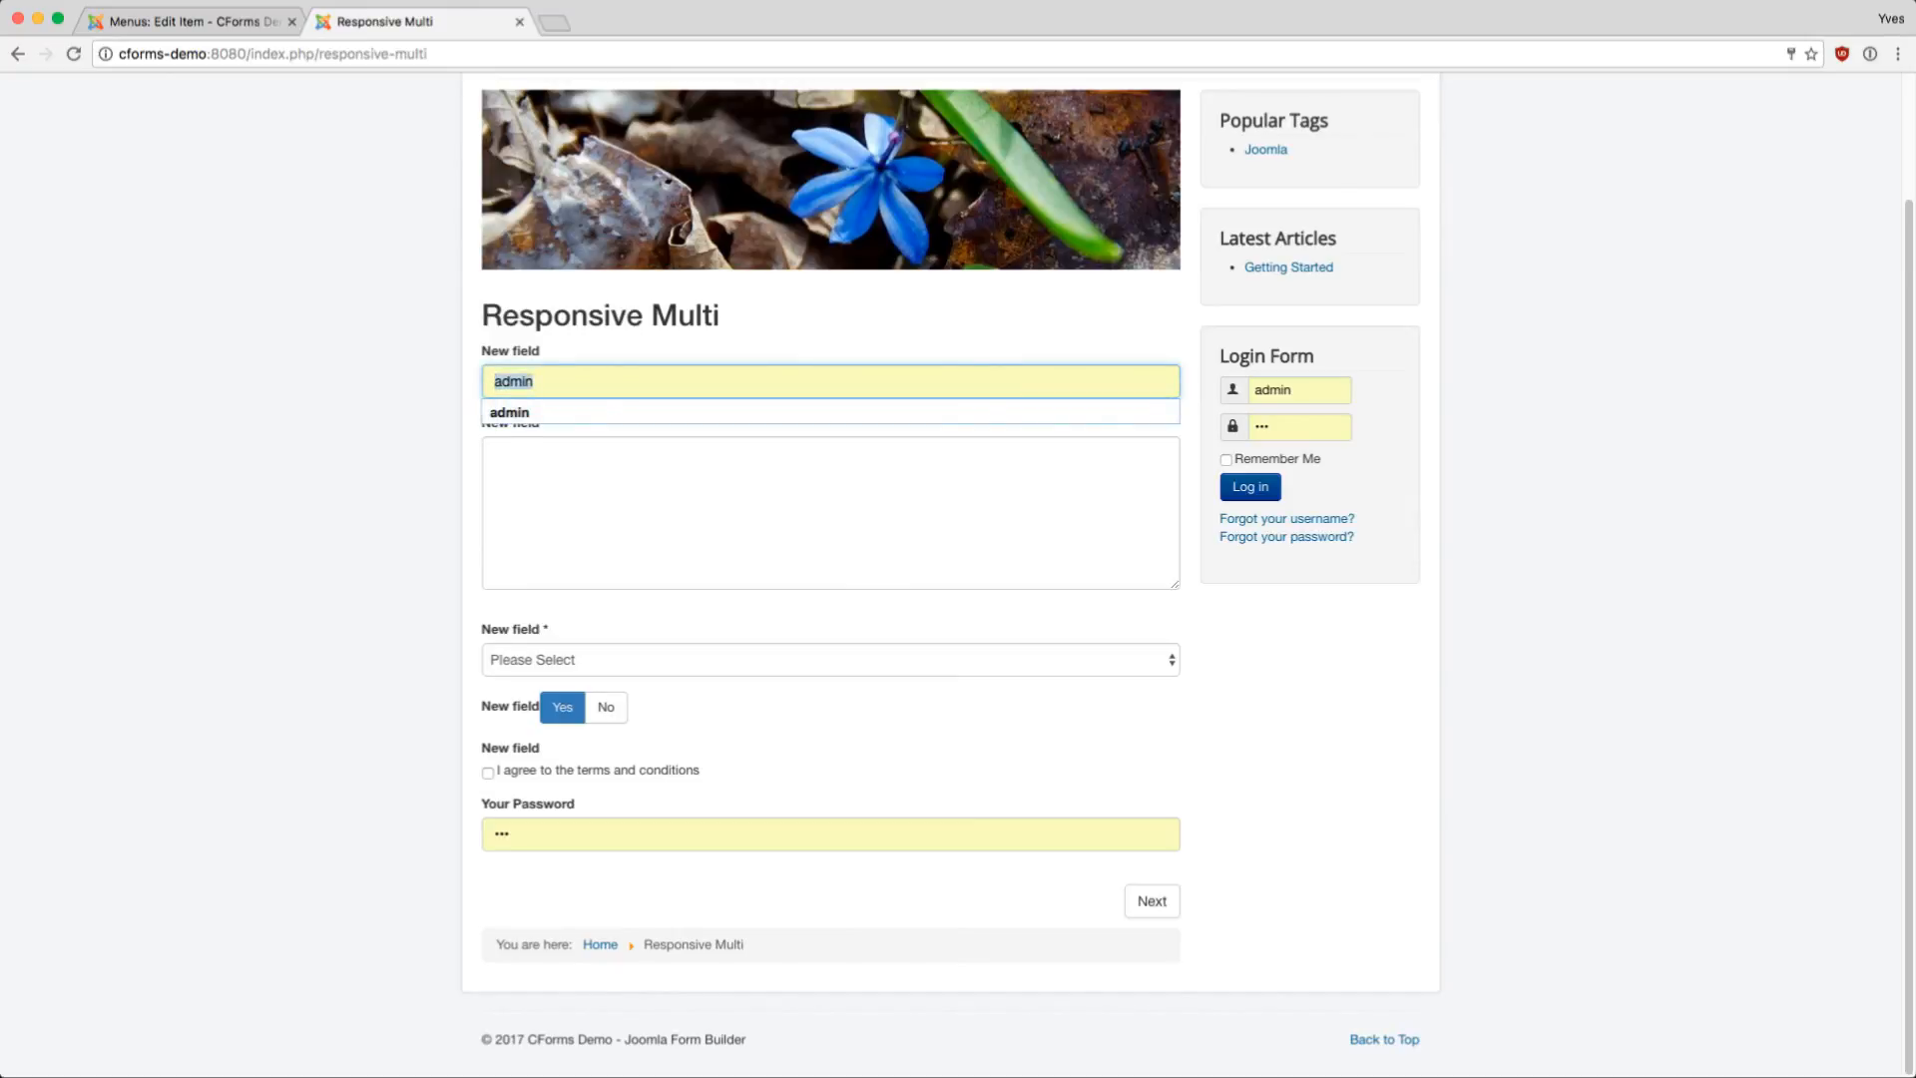
text(test)
key(Tab)
text(test)
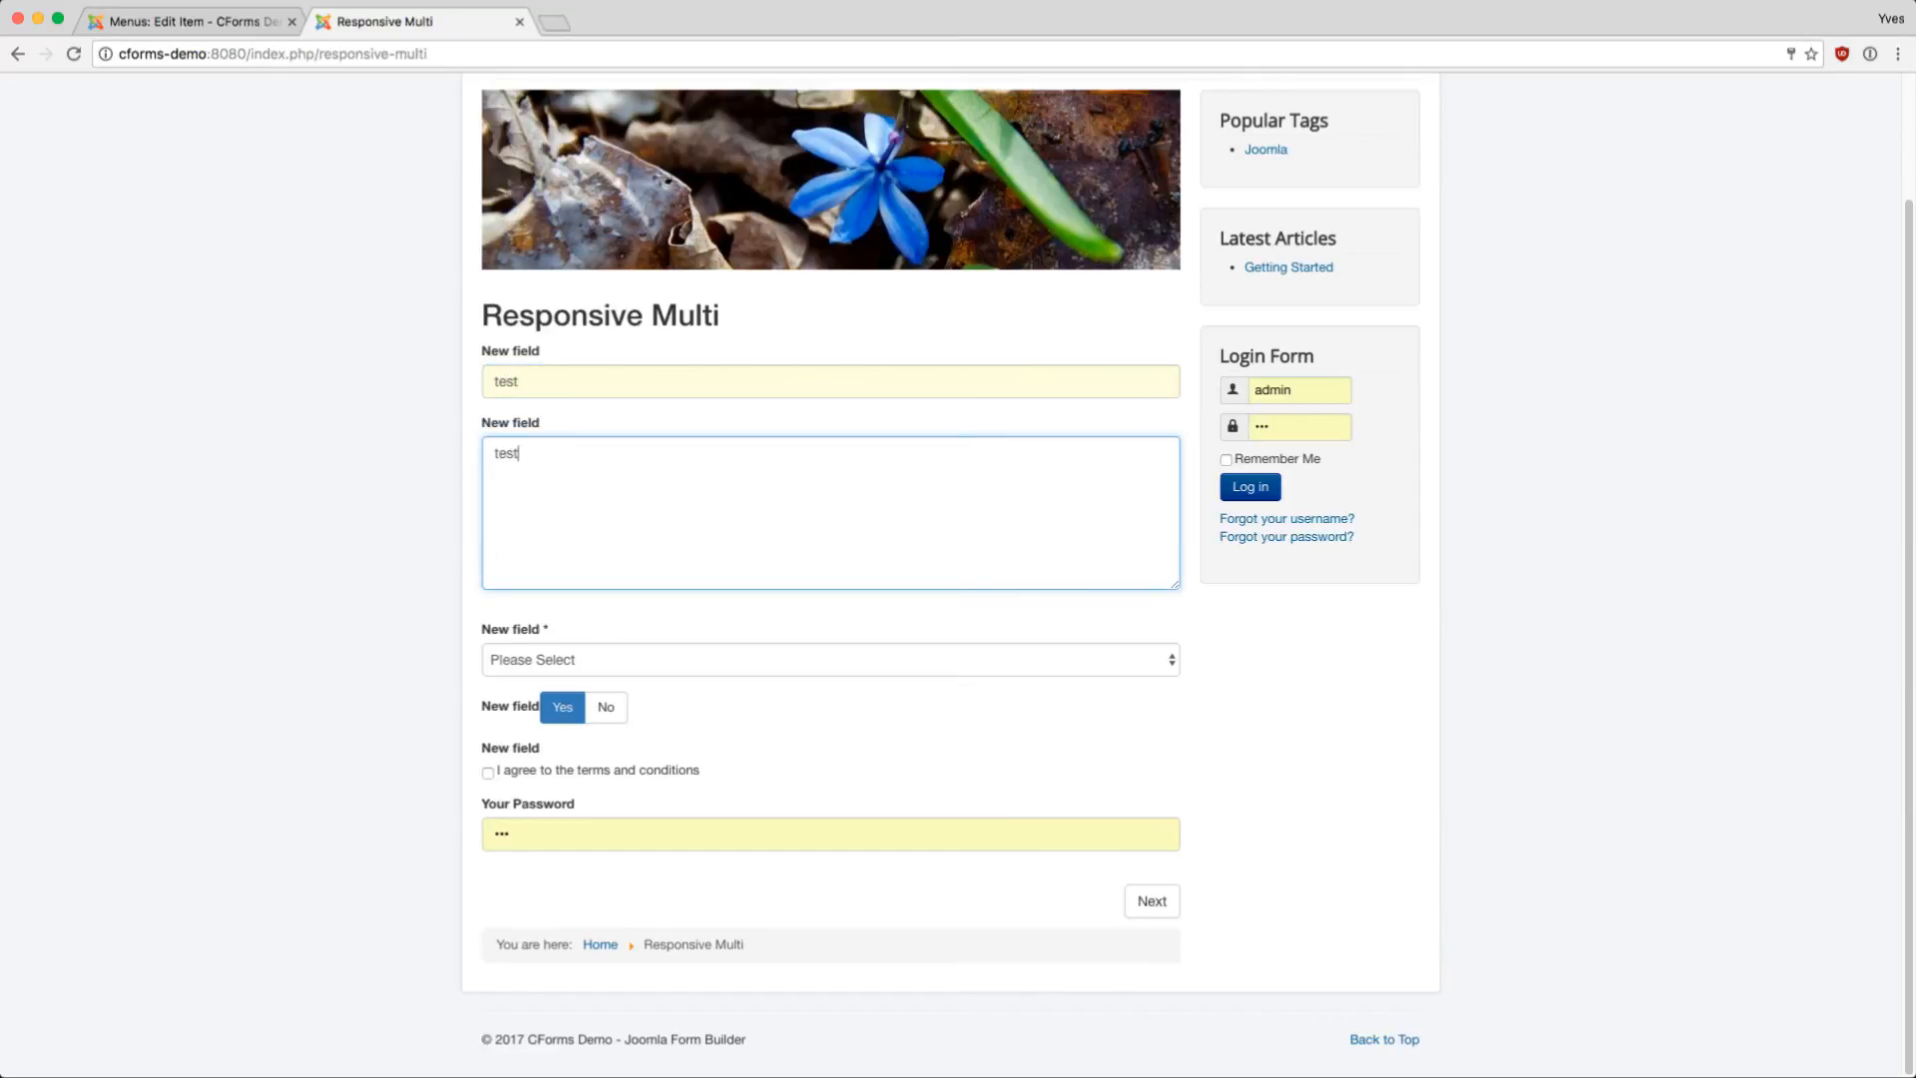
key(Tab)
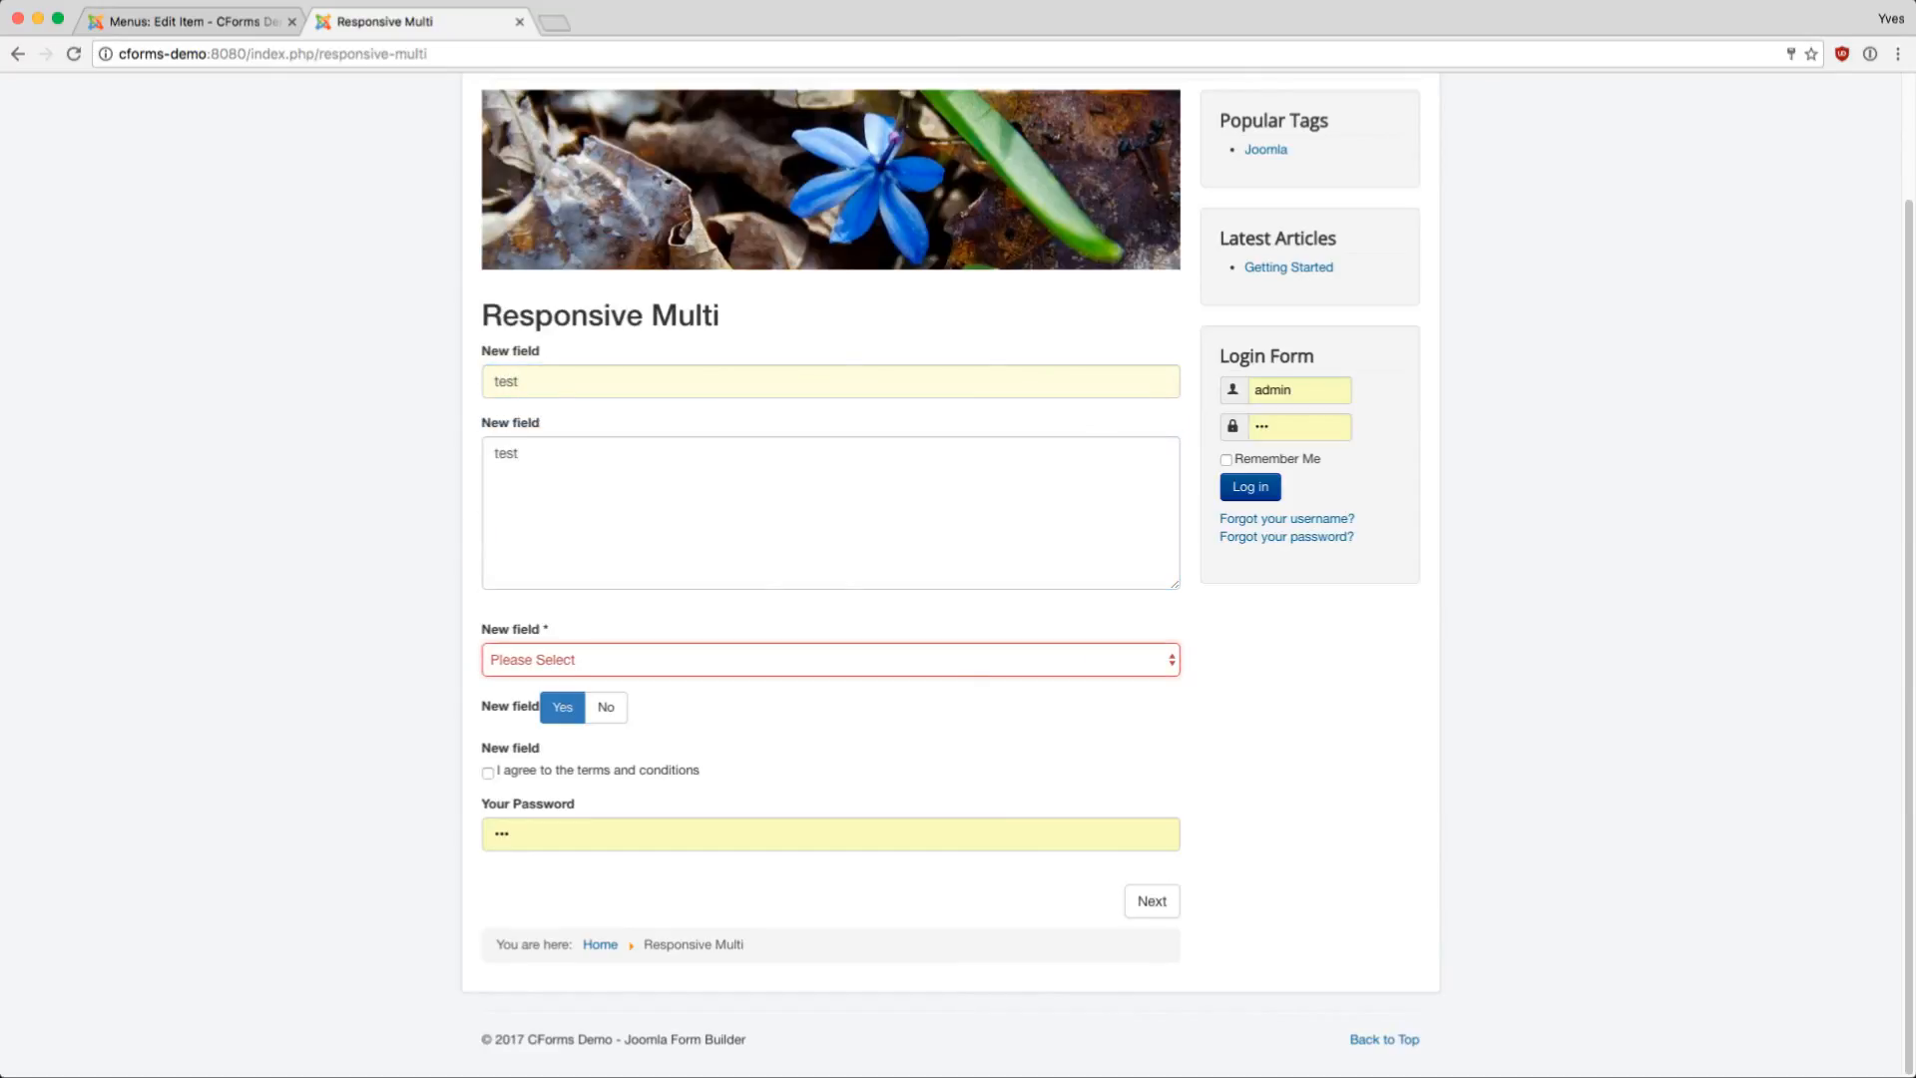
key(Down)
key(Return)
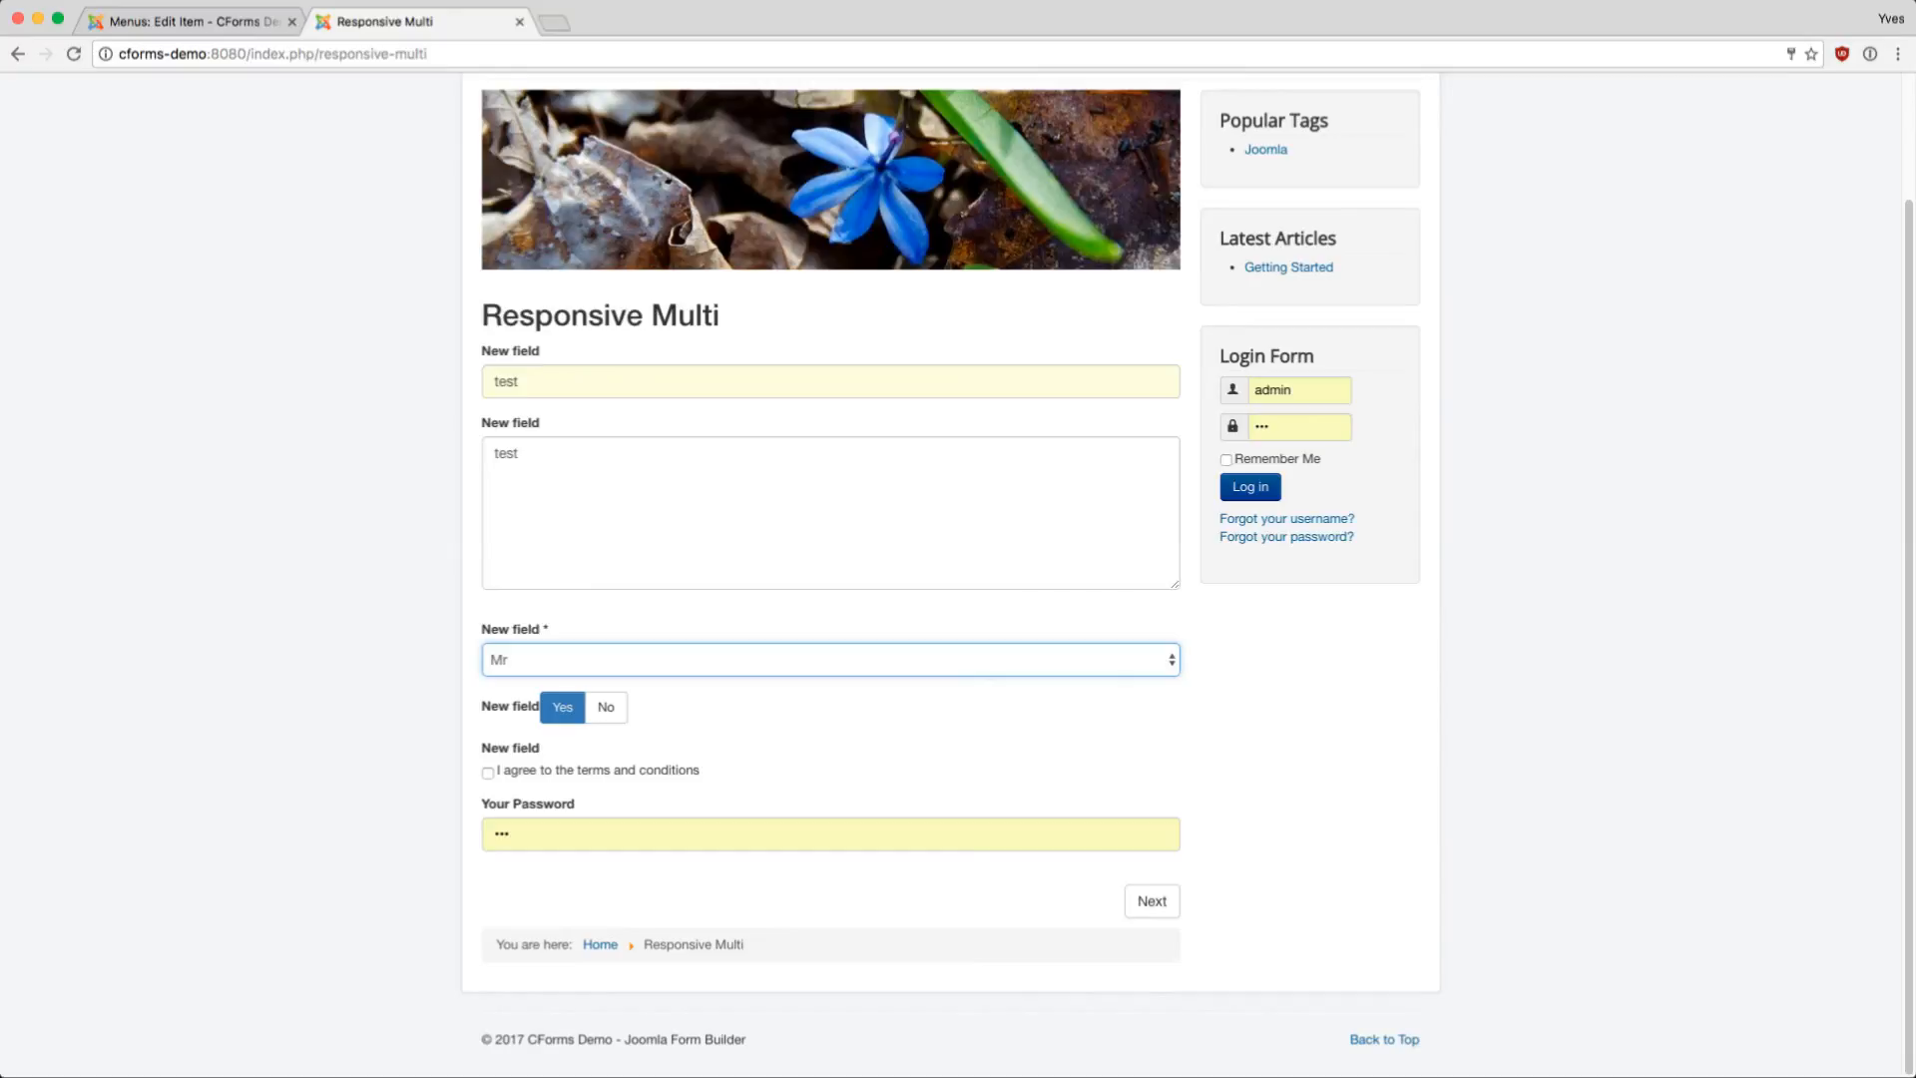
- Accept the terms and conditions and continue to page two of the form
click(488, 773)
click(830, 835)
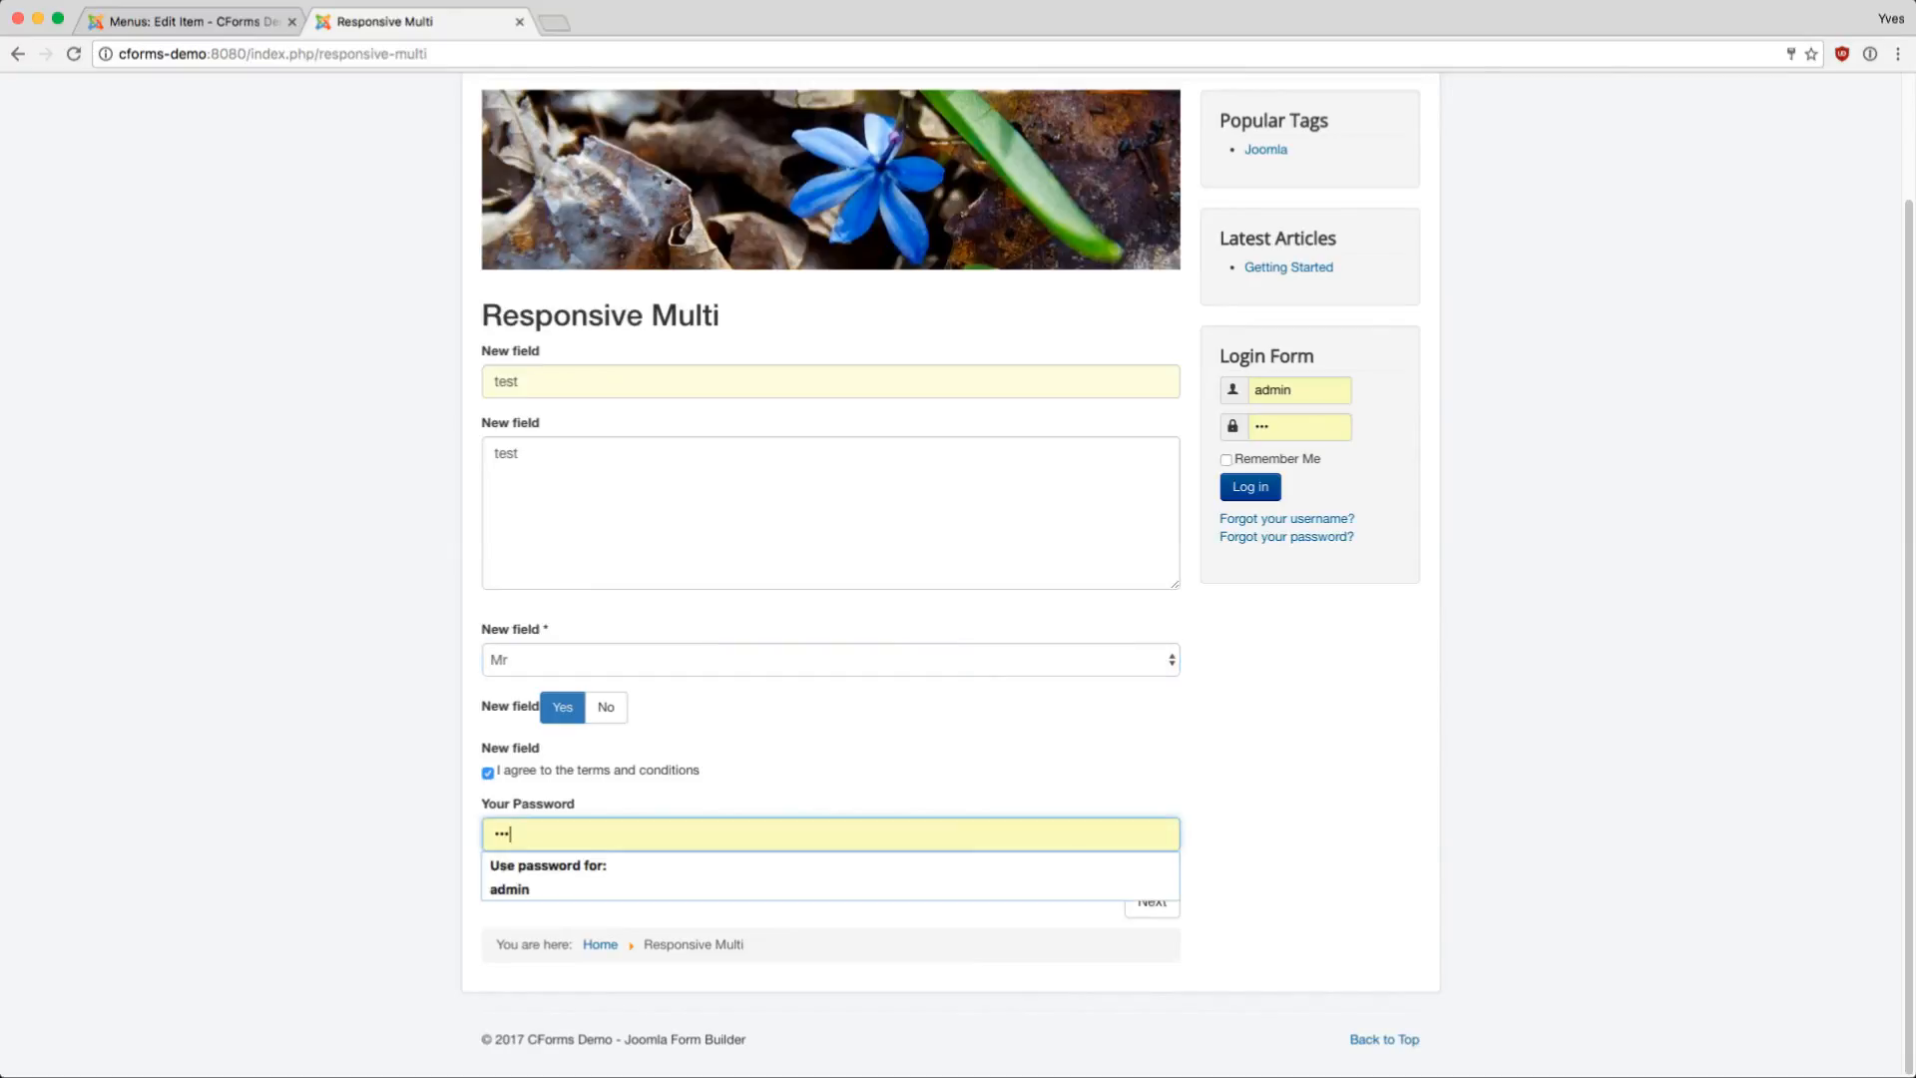
click(1259, 859)
click(1152, 903)
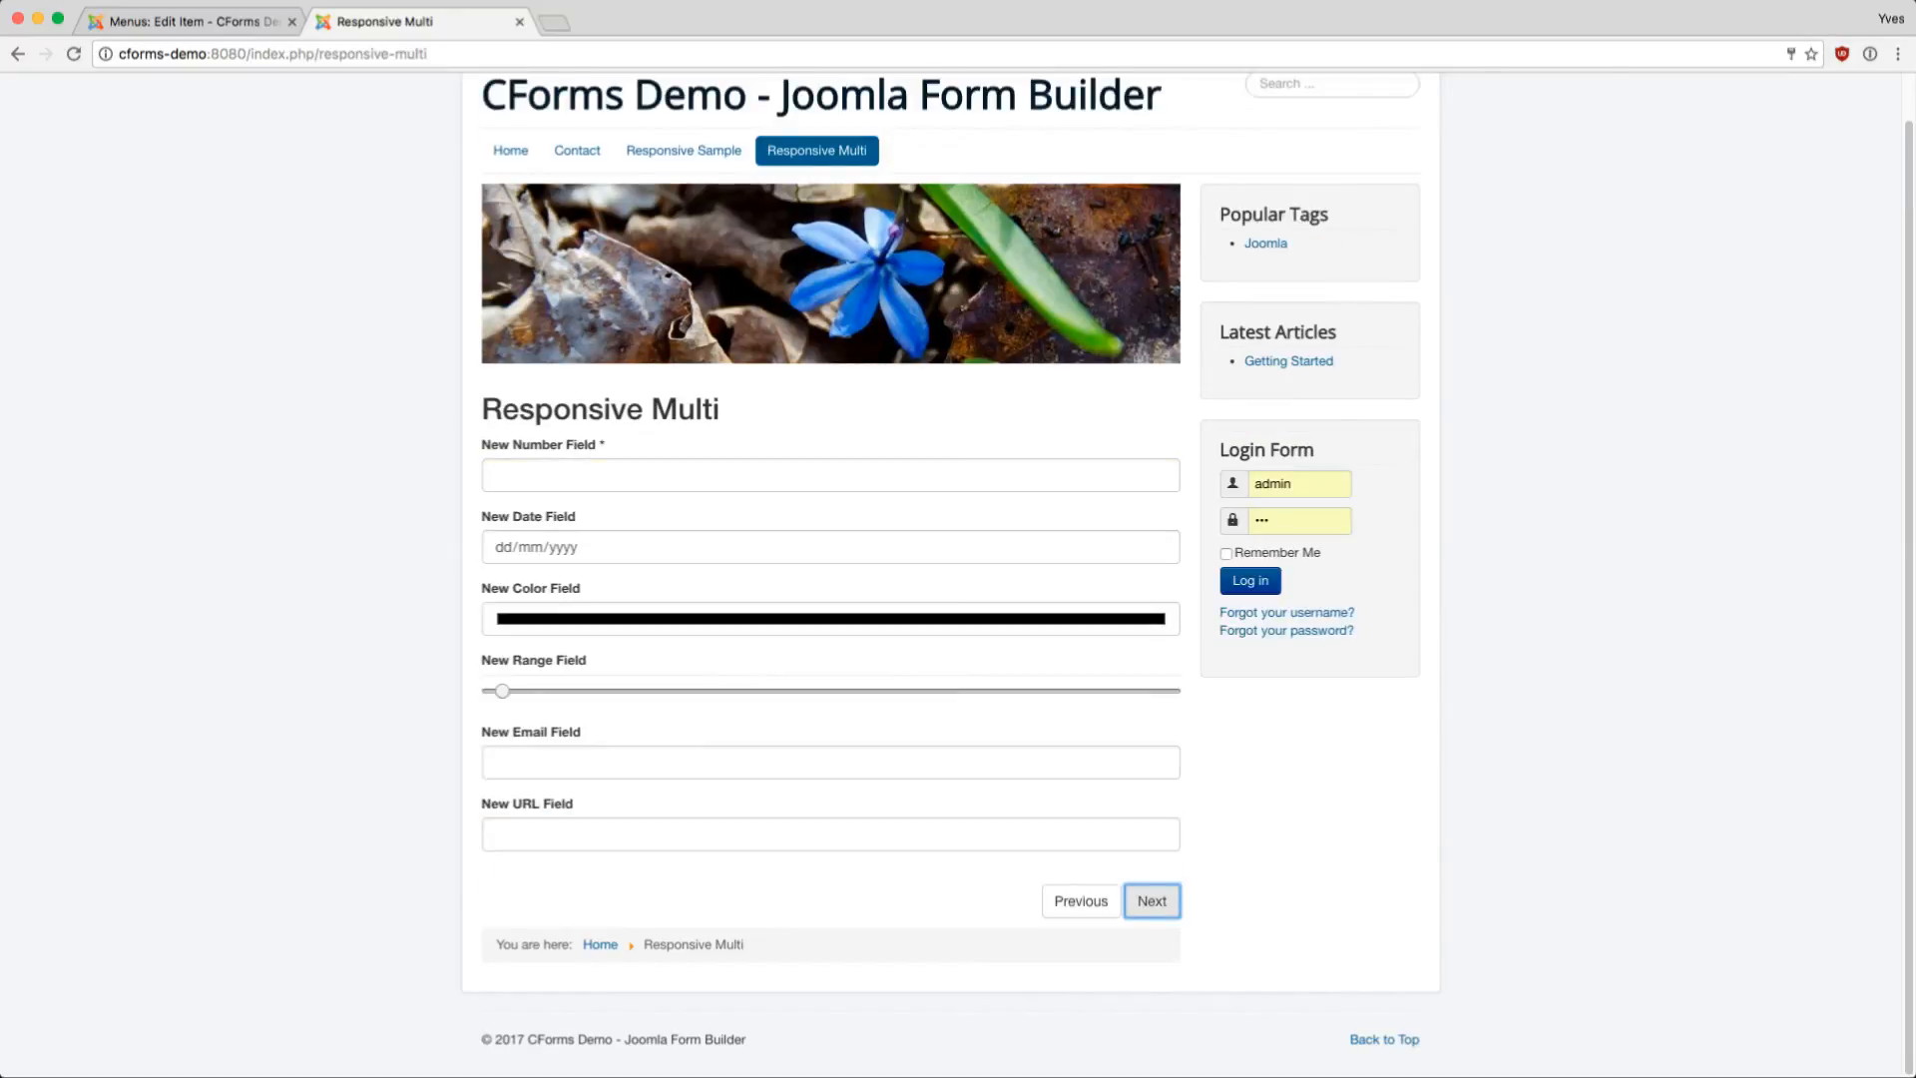
- Set the New Number Field to 10
click(1147, 475)
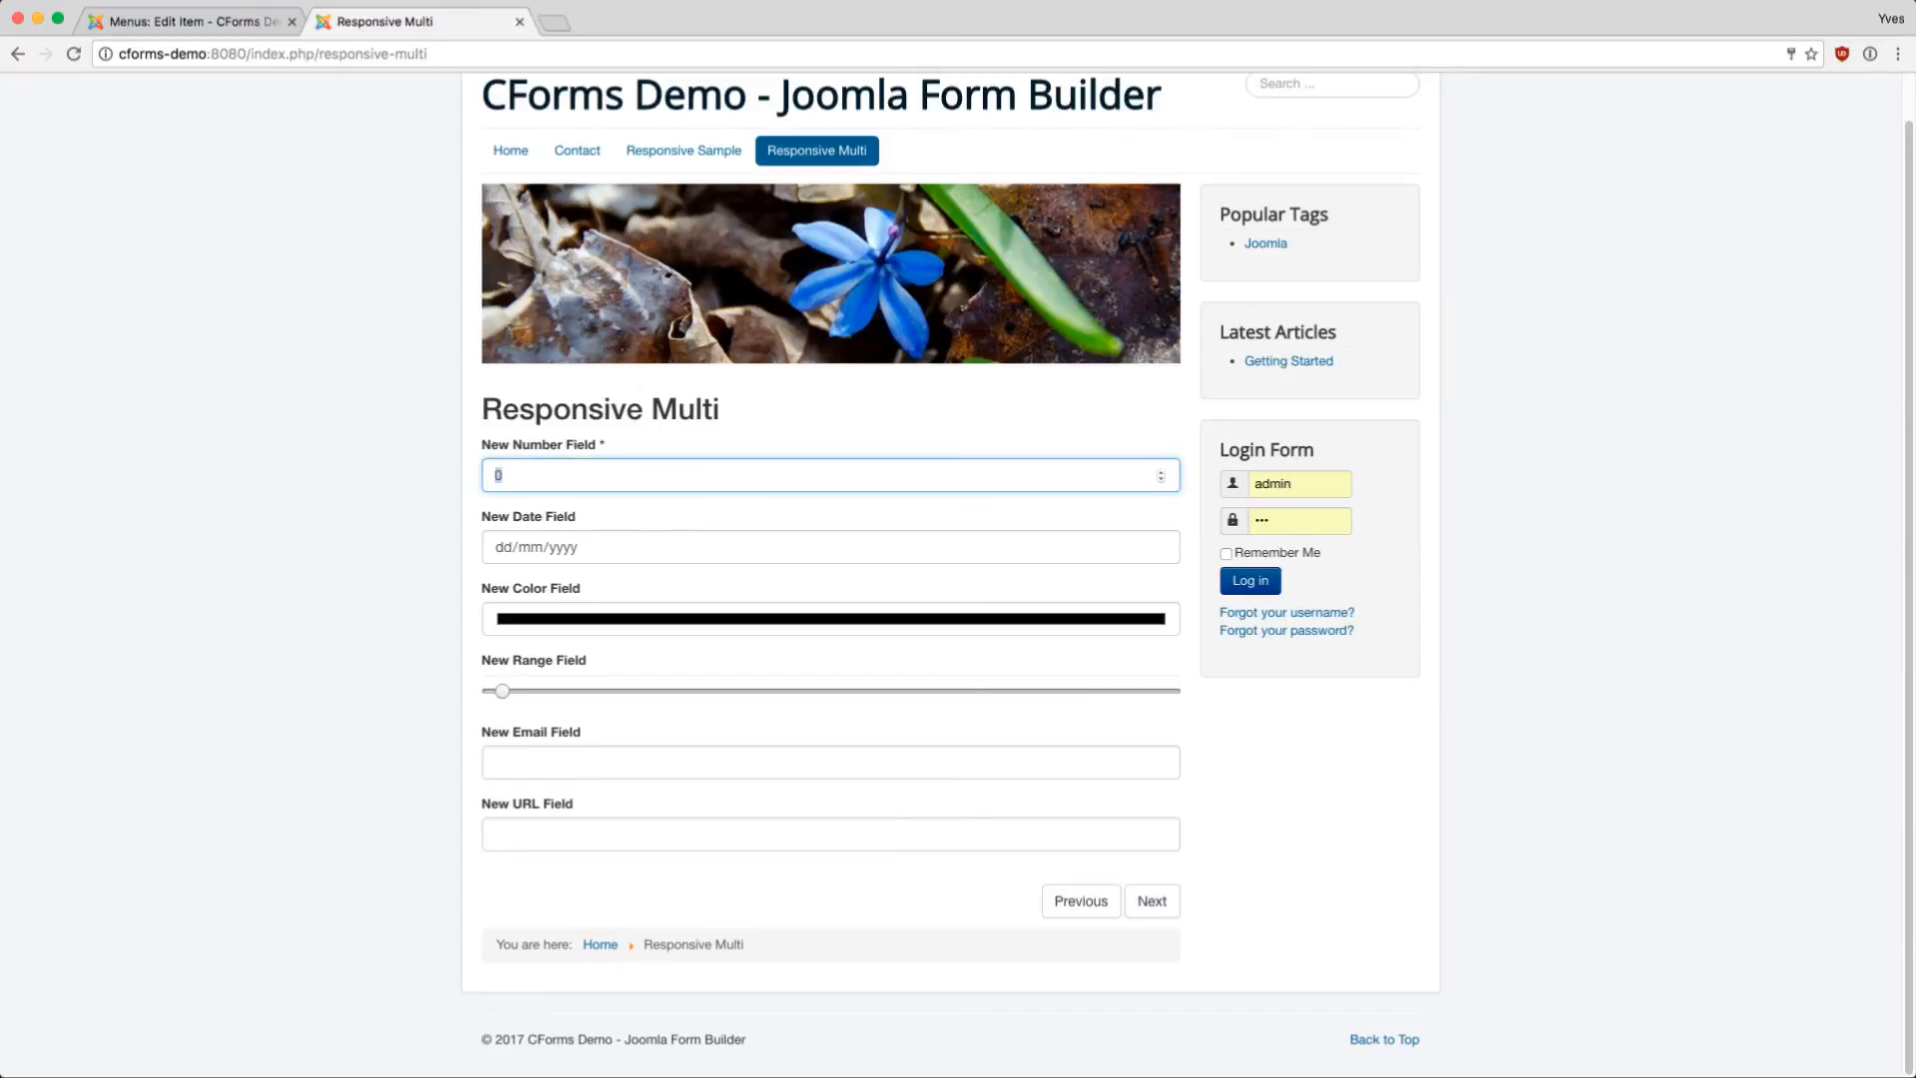
text(3)
click(1161, 472)
click(1161, 472)
click(1161, 472)
click(1157, 547)
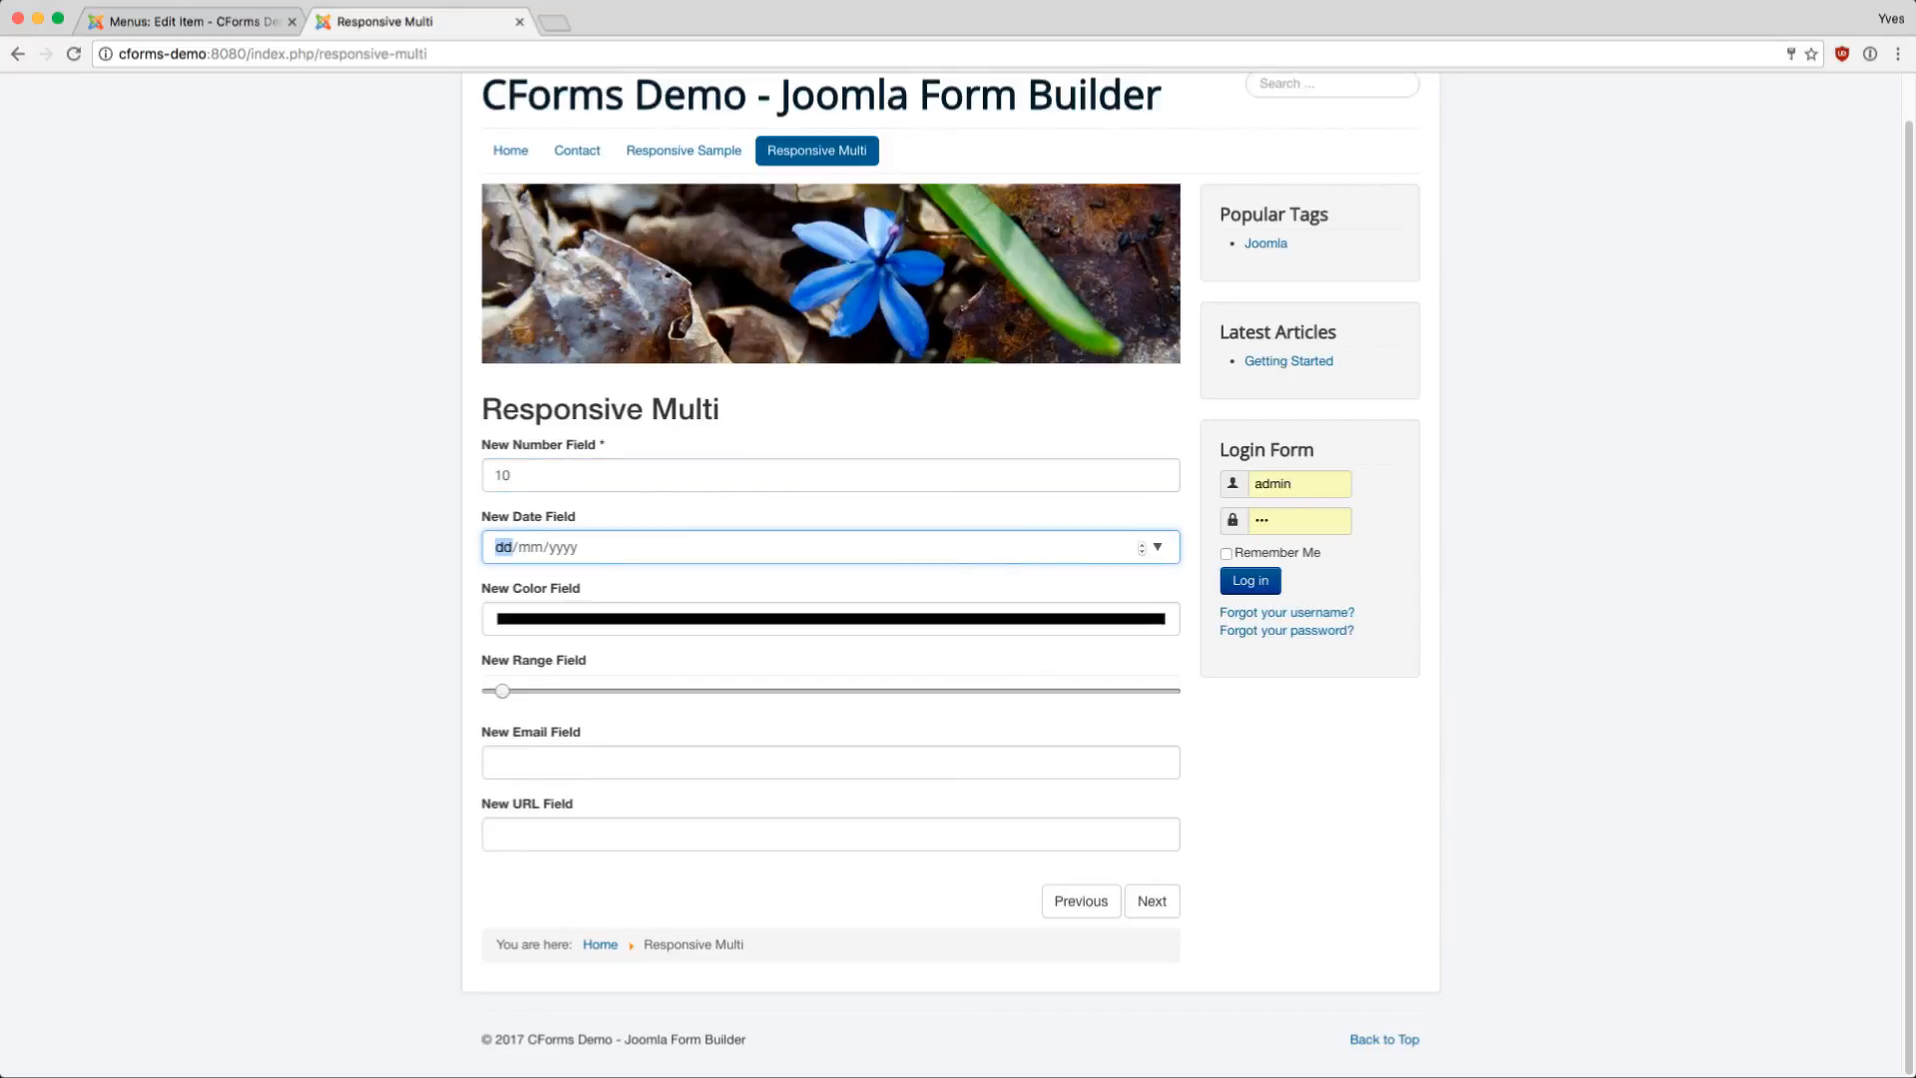
click(512, 475)
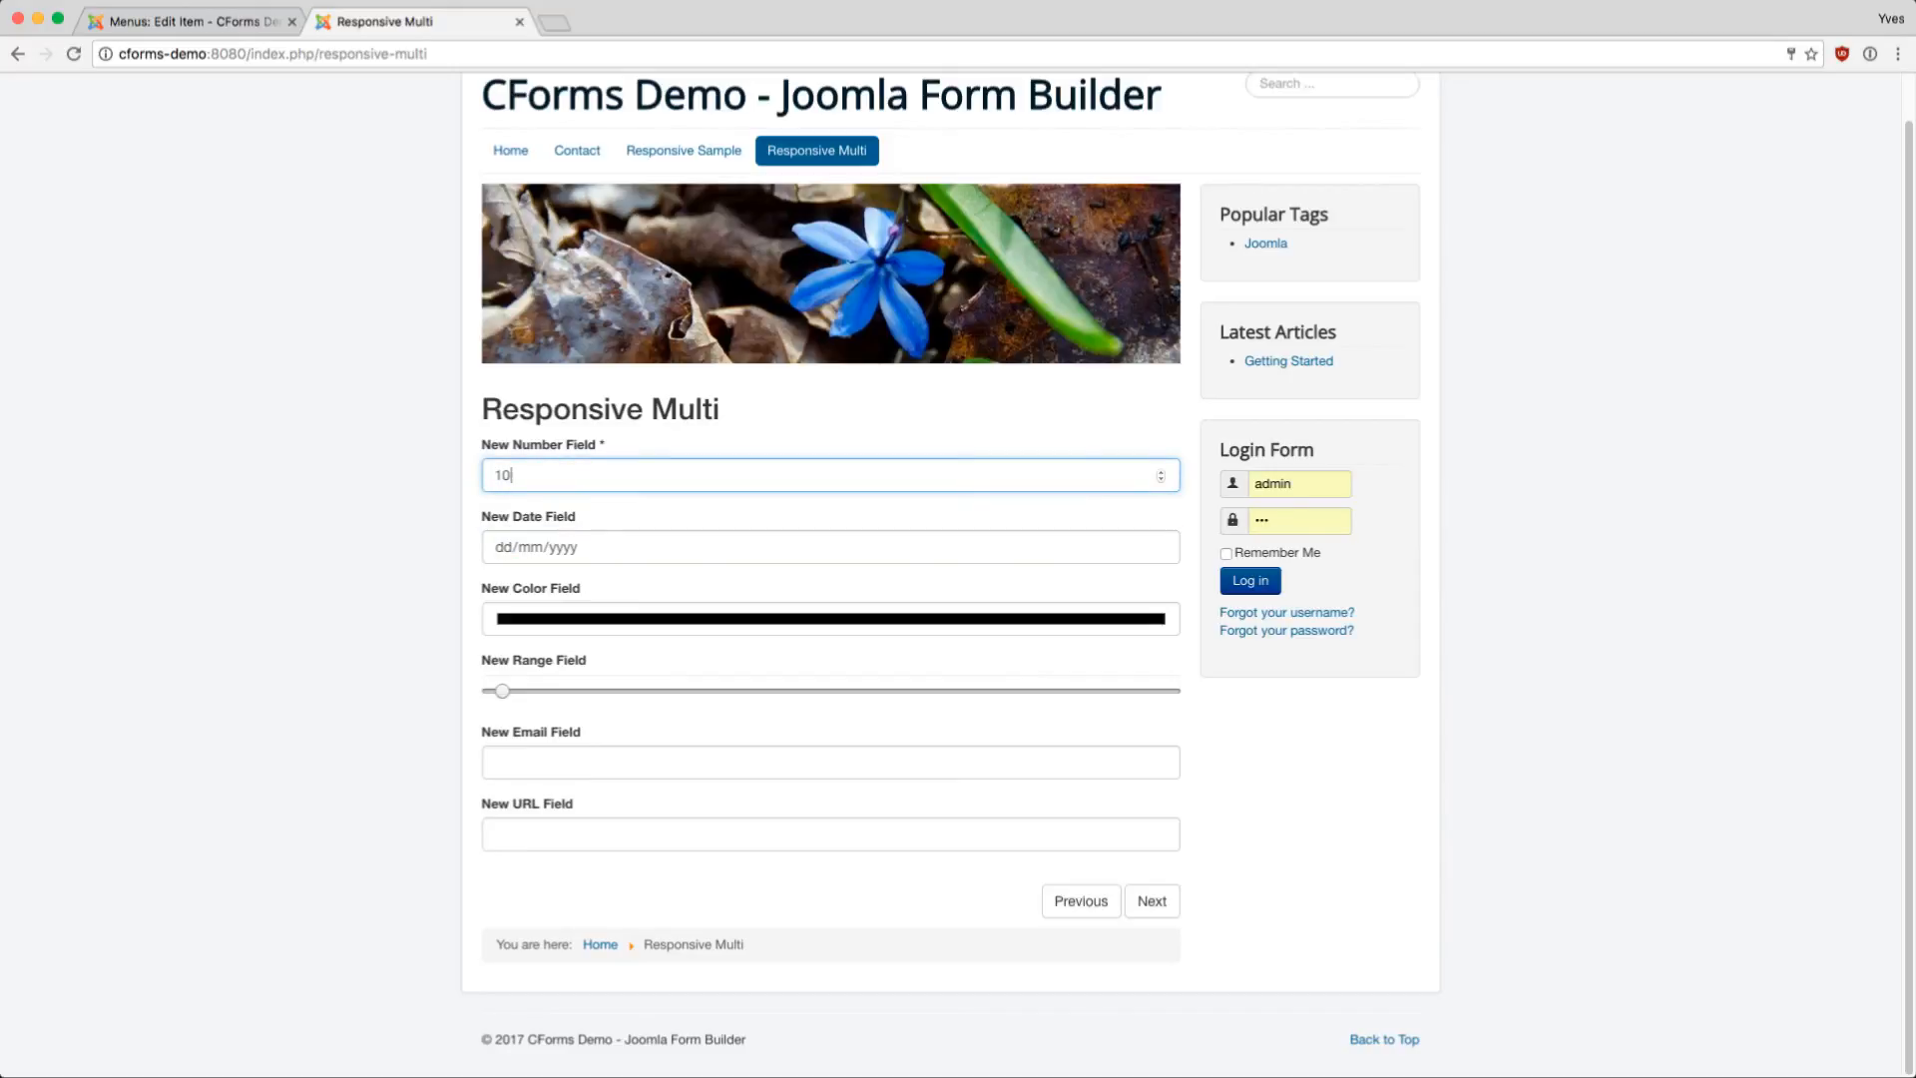
key(Down)
key(Up)
key(Down)
key(Down)
key(Up)
key(Tab)
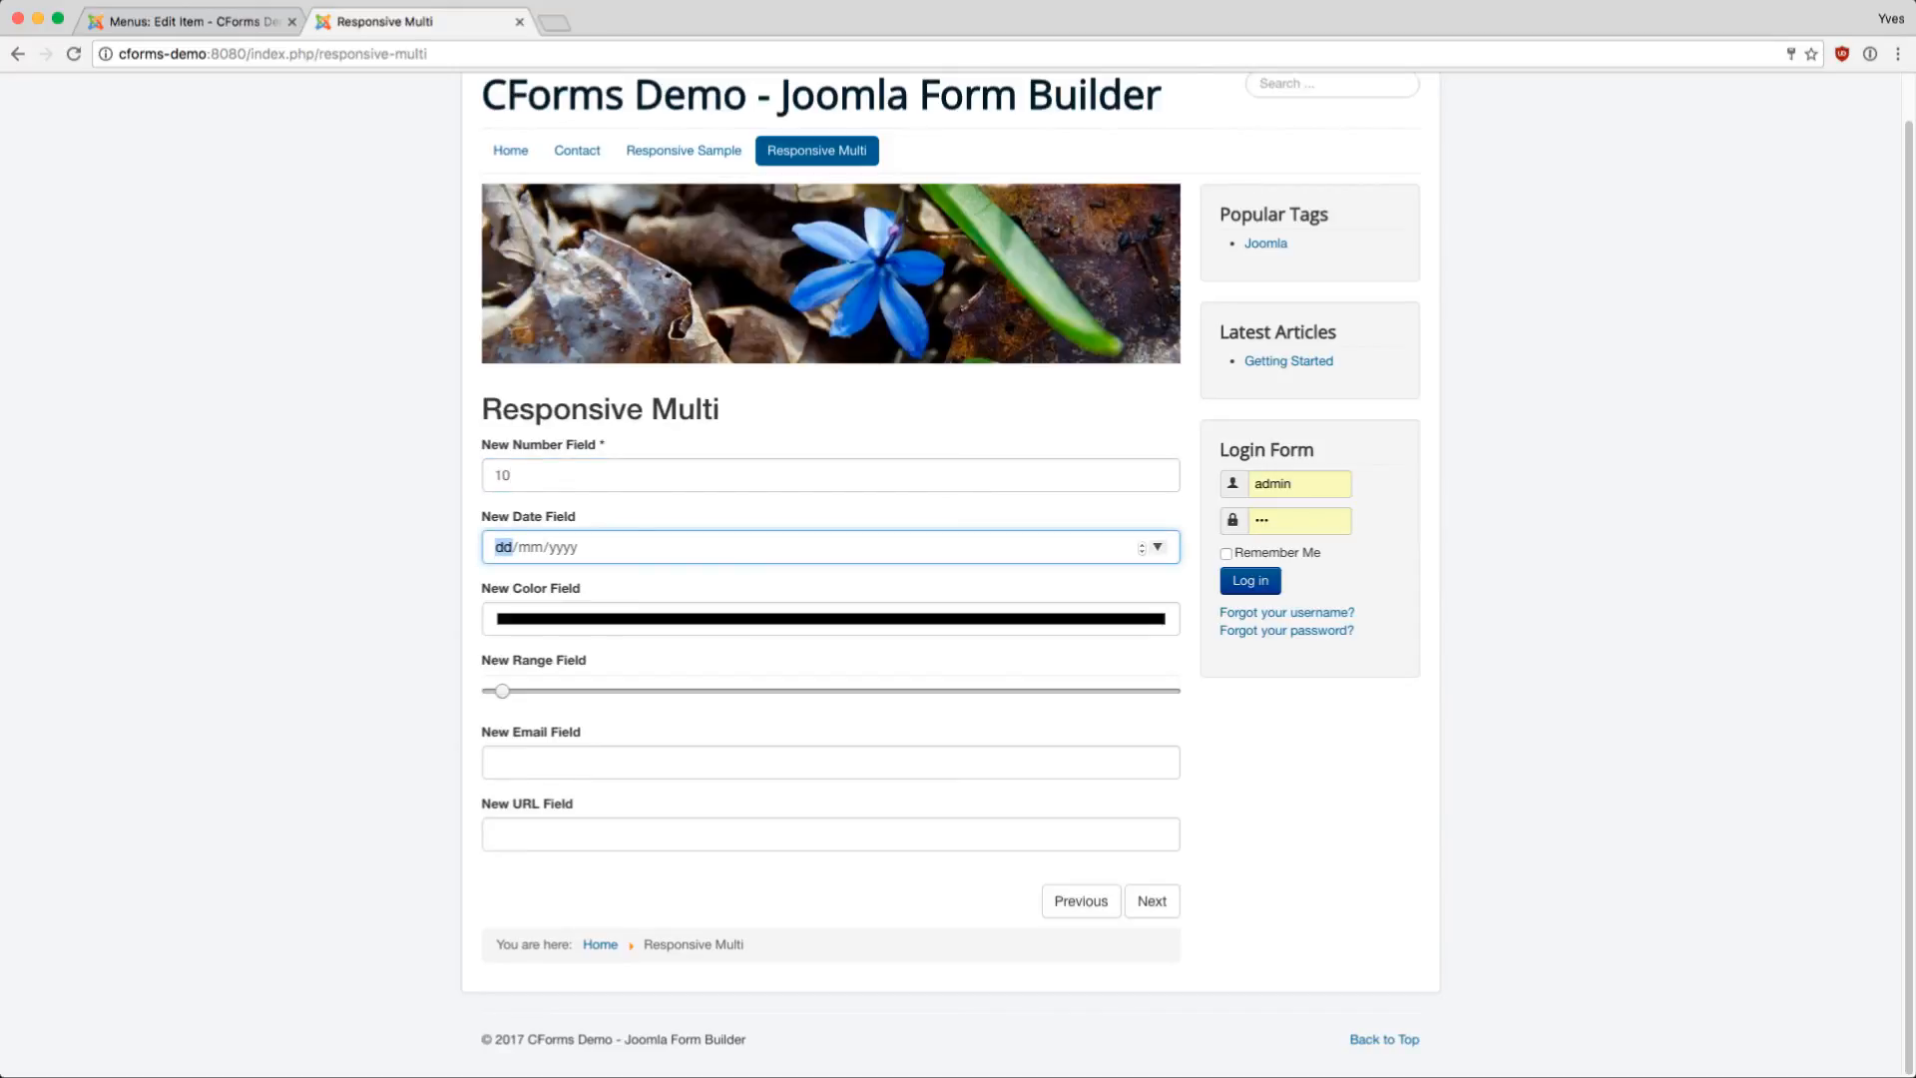
- Set the New Date Field to 14/01/2017
click(1157, 547)
click(612, 686)
click(1158, 547)
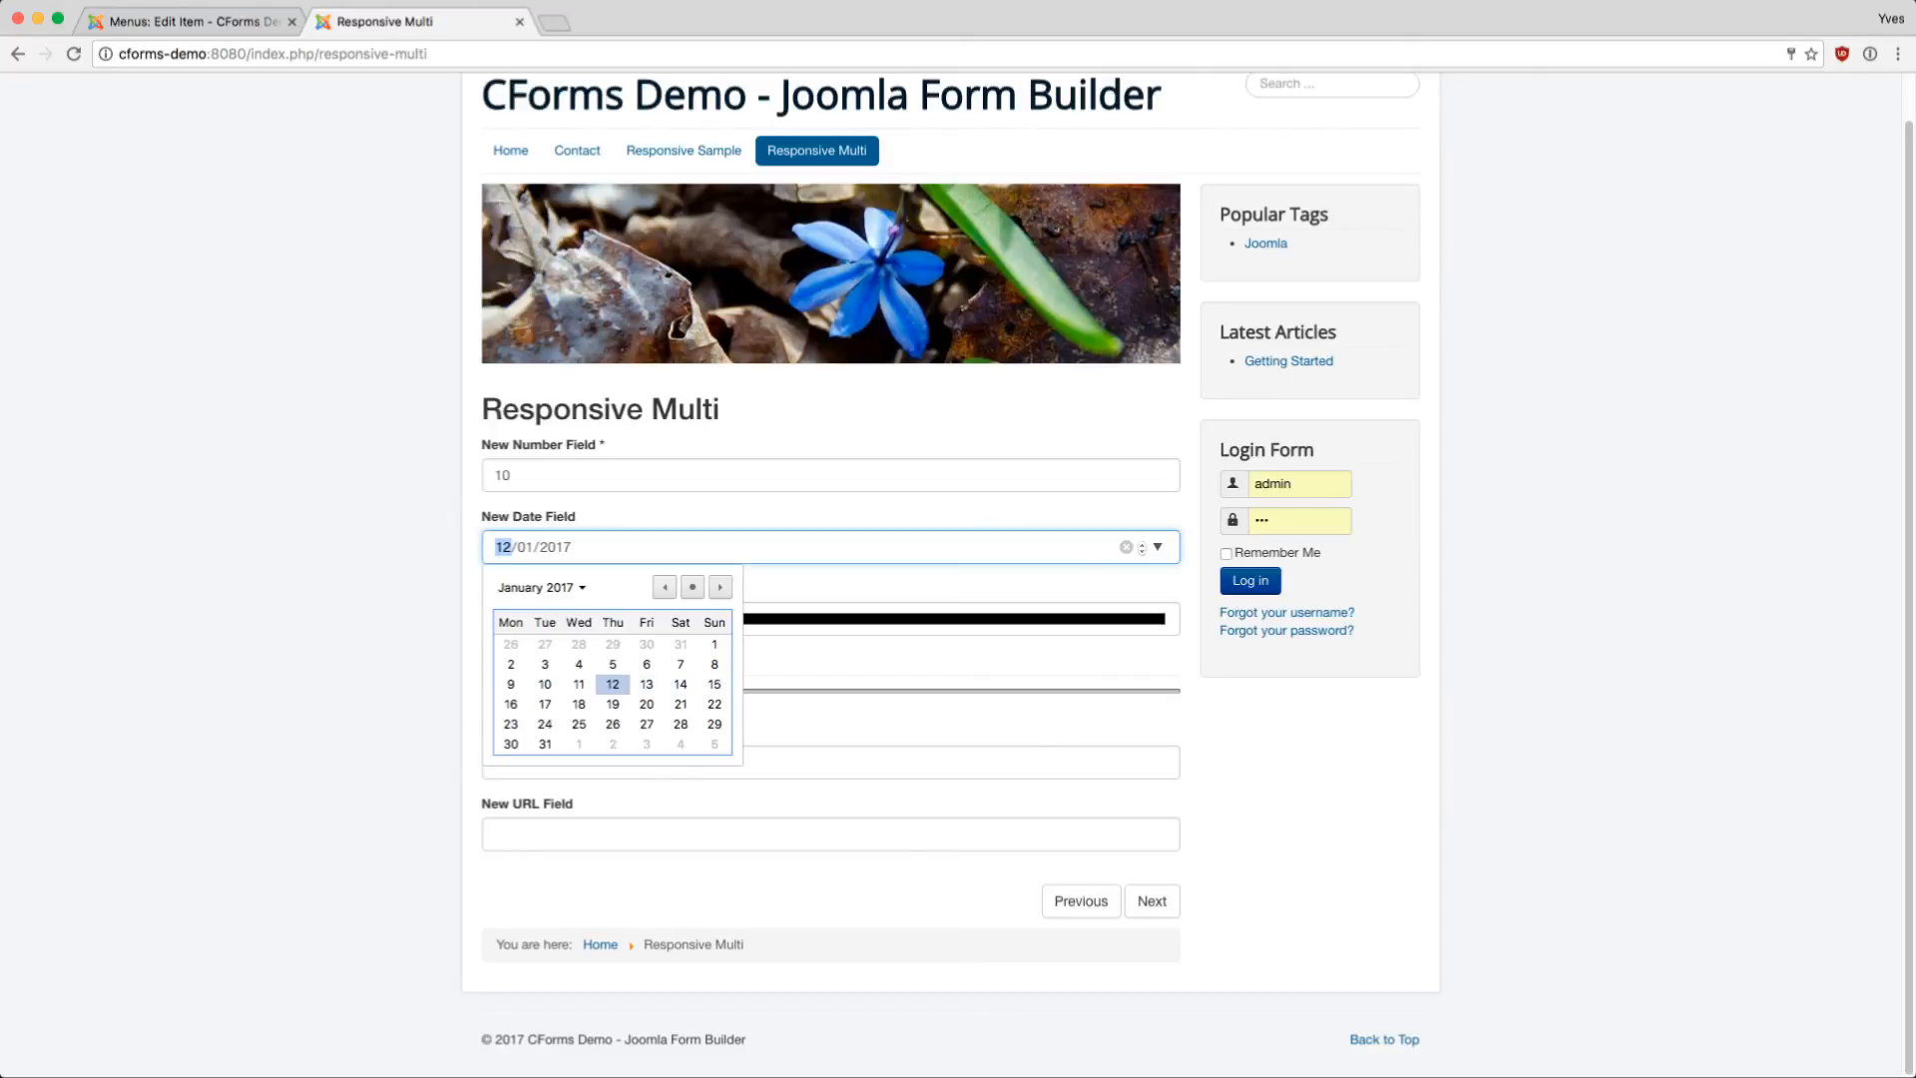
key(Right)
key(Right)
key(Return)
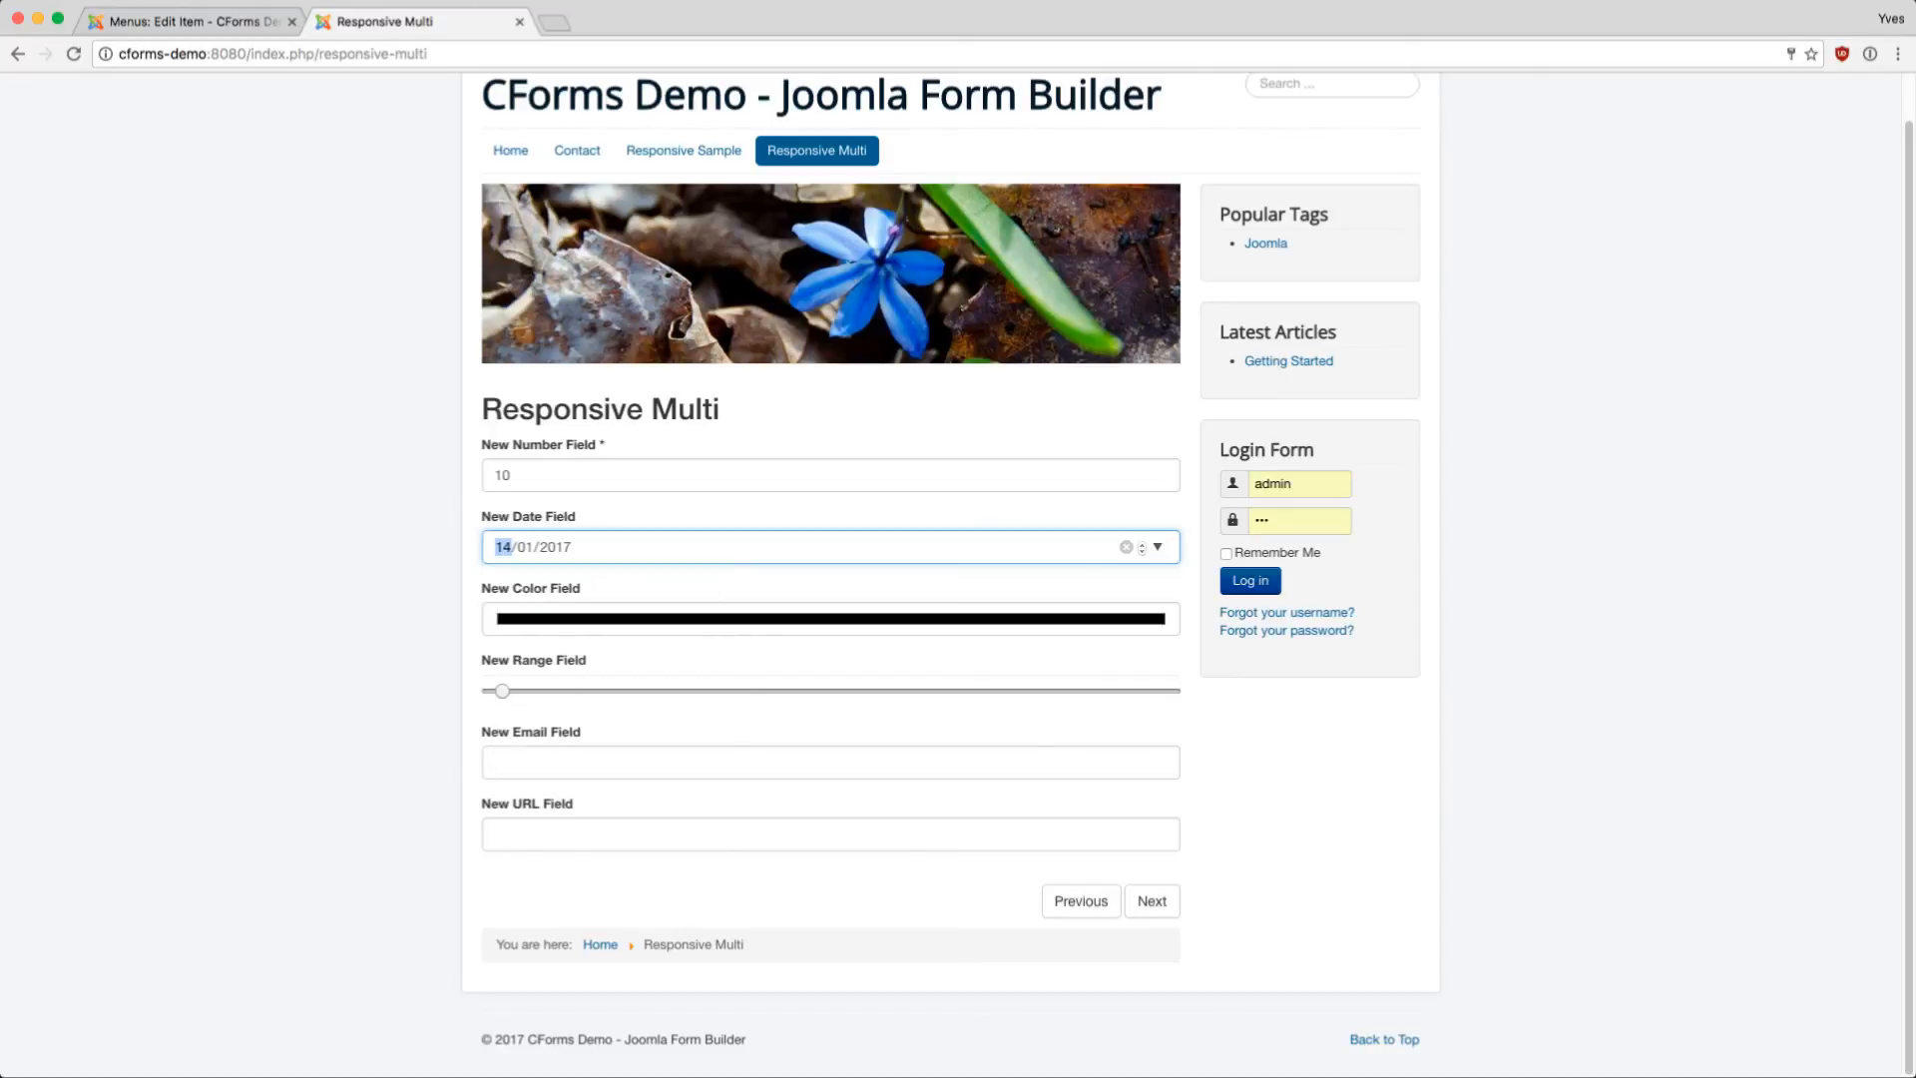
click(1158, 547)
click(1297, 758)
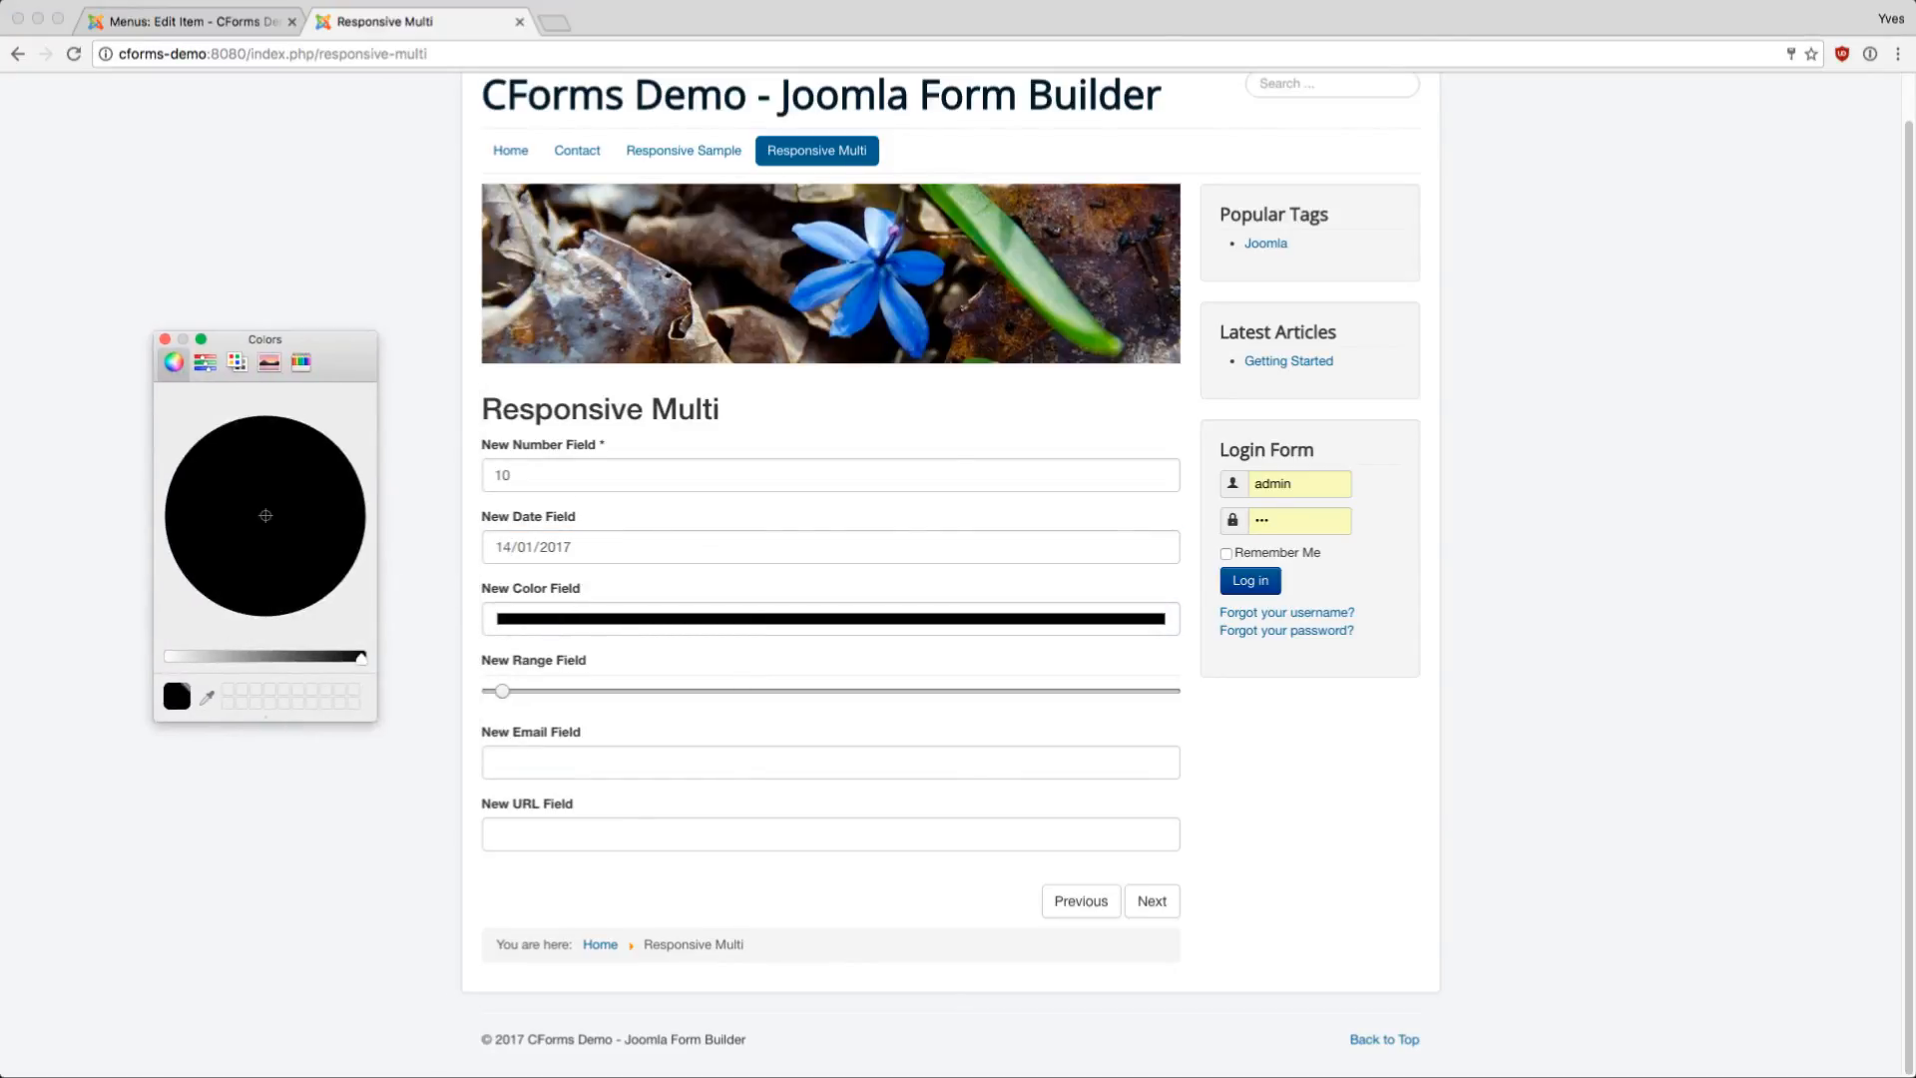
- Choose Cyan from the named colours for the colour field
click(206, 363)
click(173, 362)
click(206, 363)
click(236, 362)
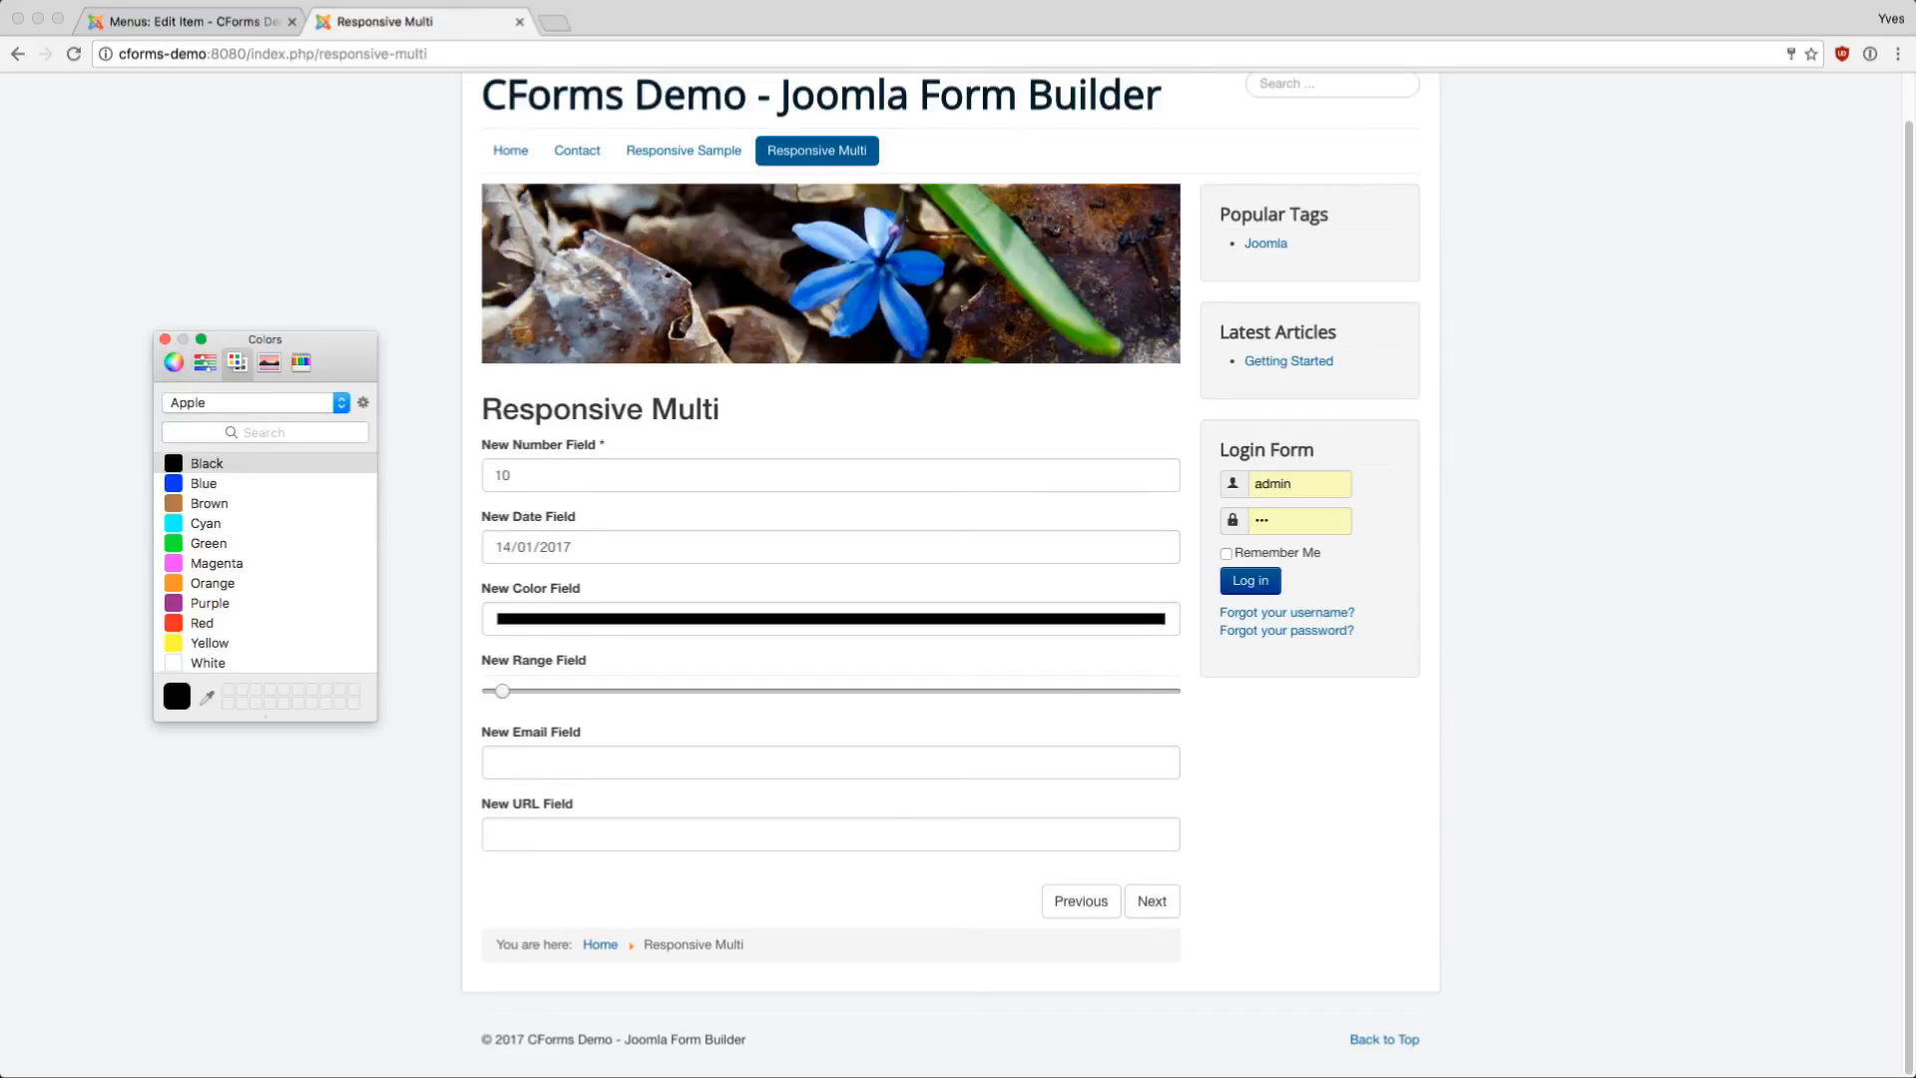
click(204, 483)
click(206, 523)
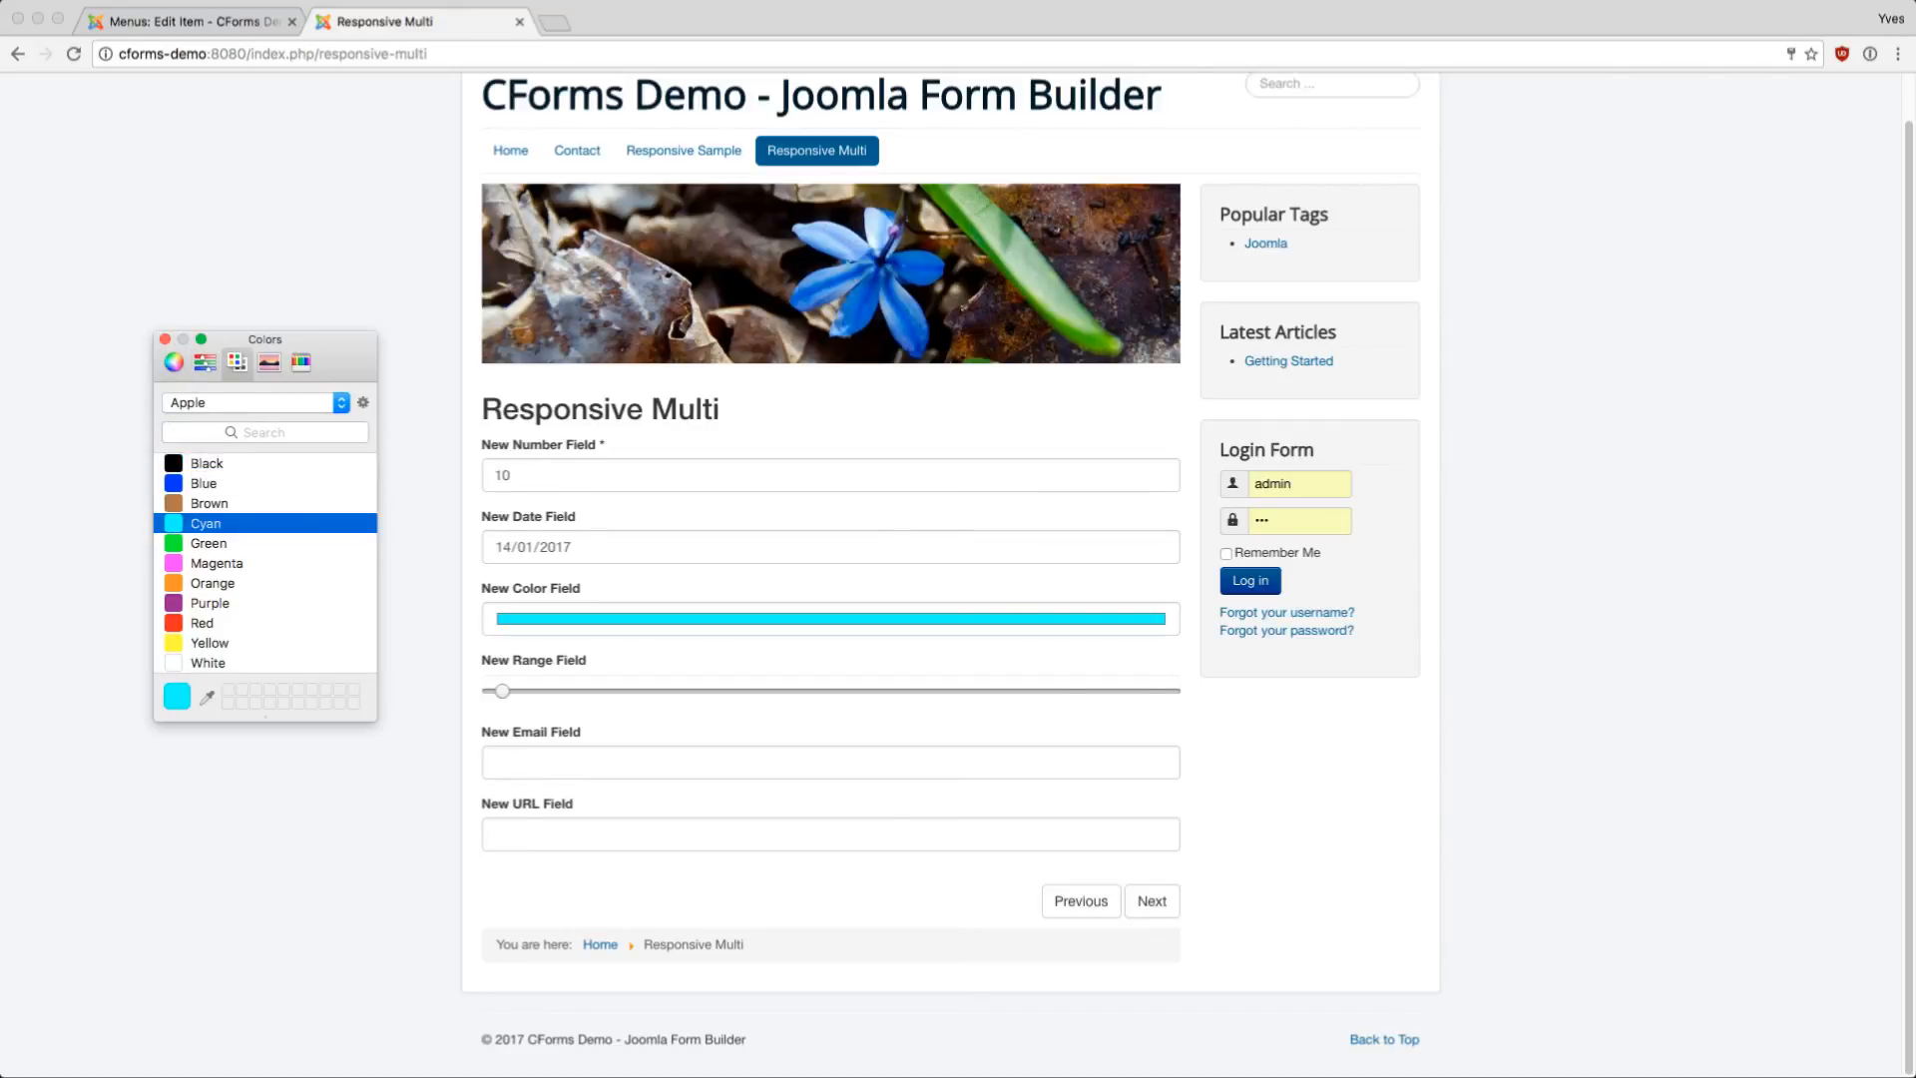
click(165, 339)
drag(502, 691, 922, 690)
click(922, 763)
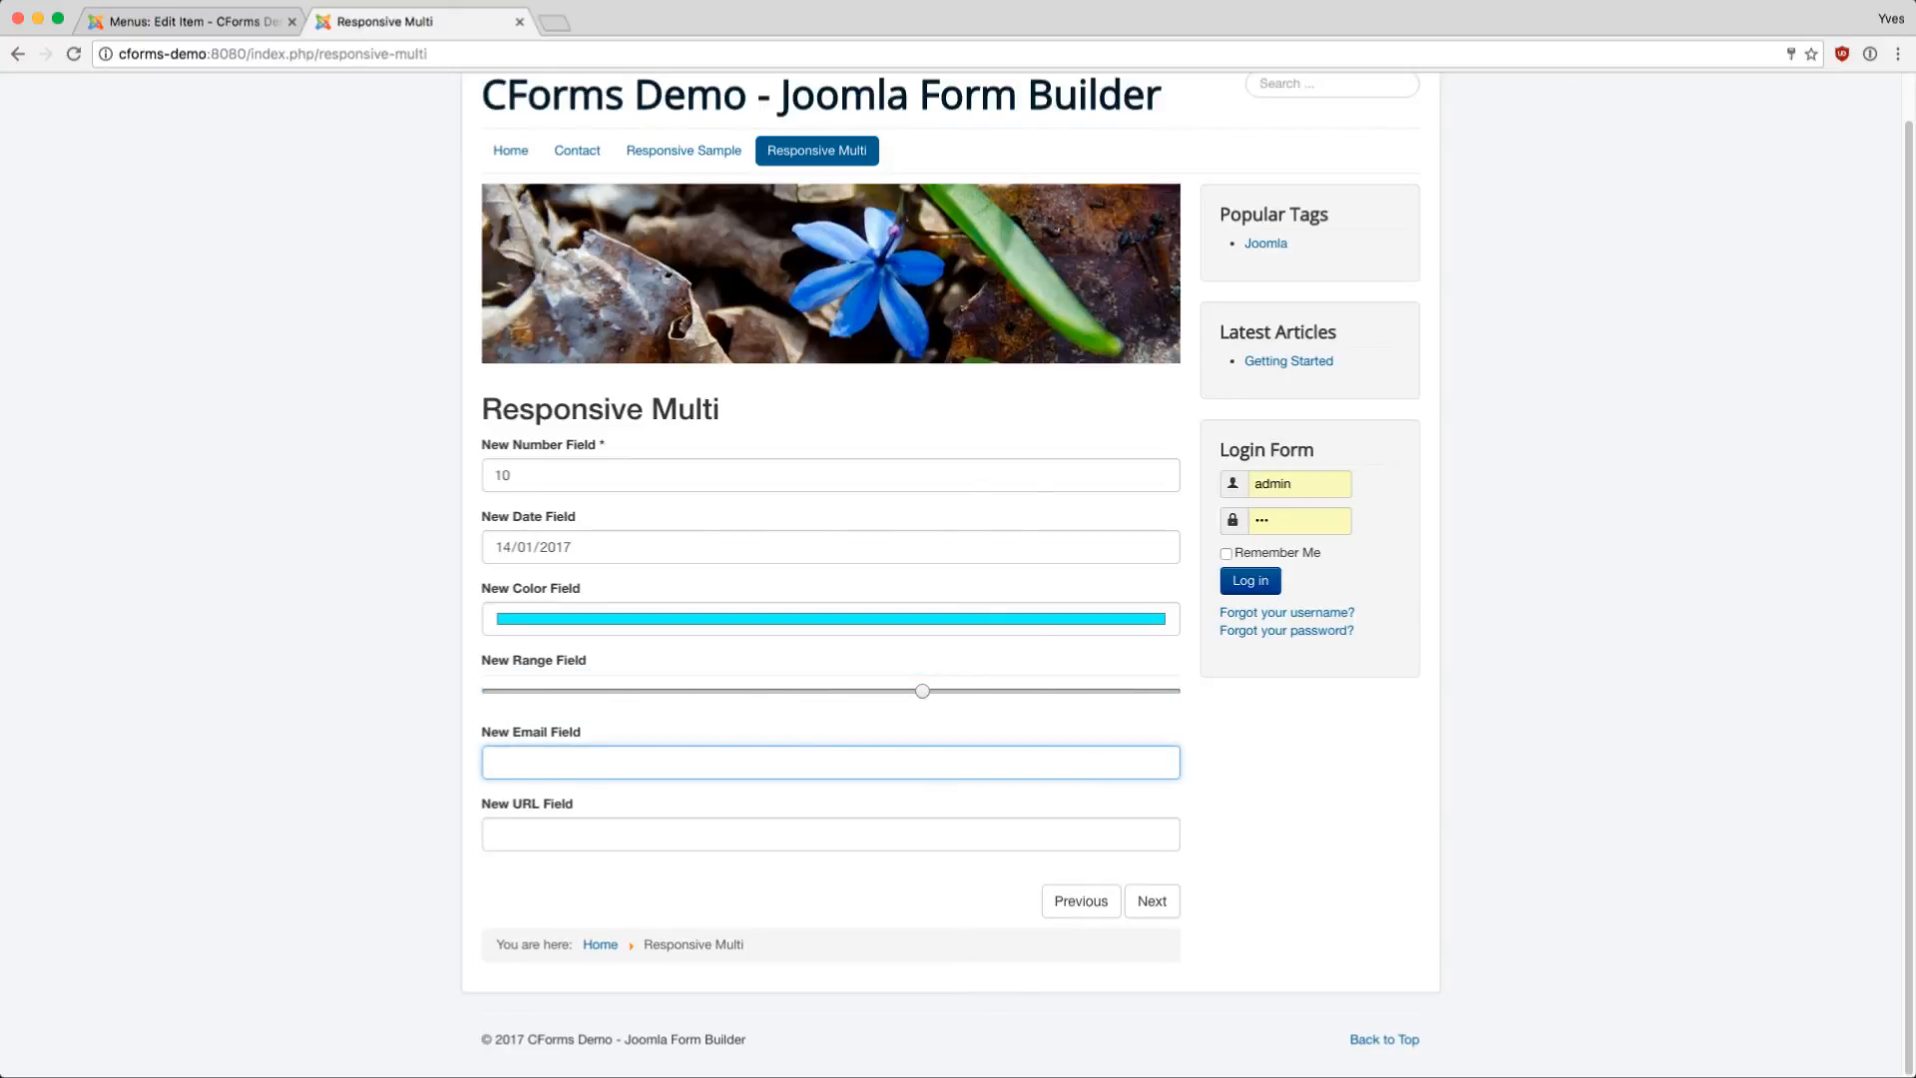
key(Down)
key(Return)
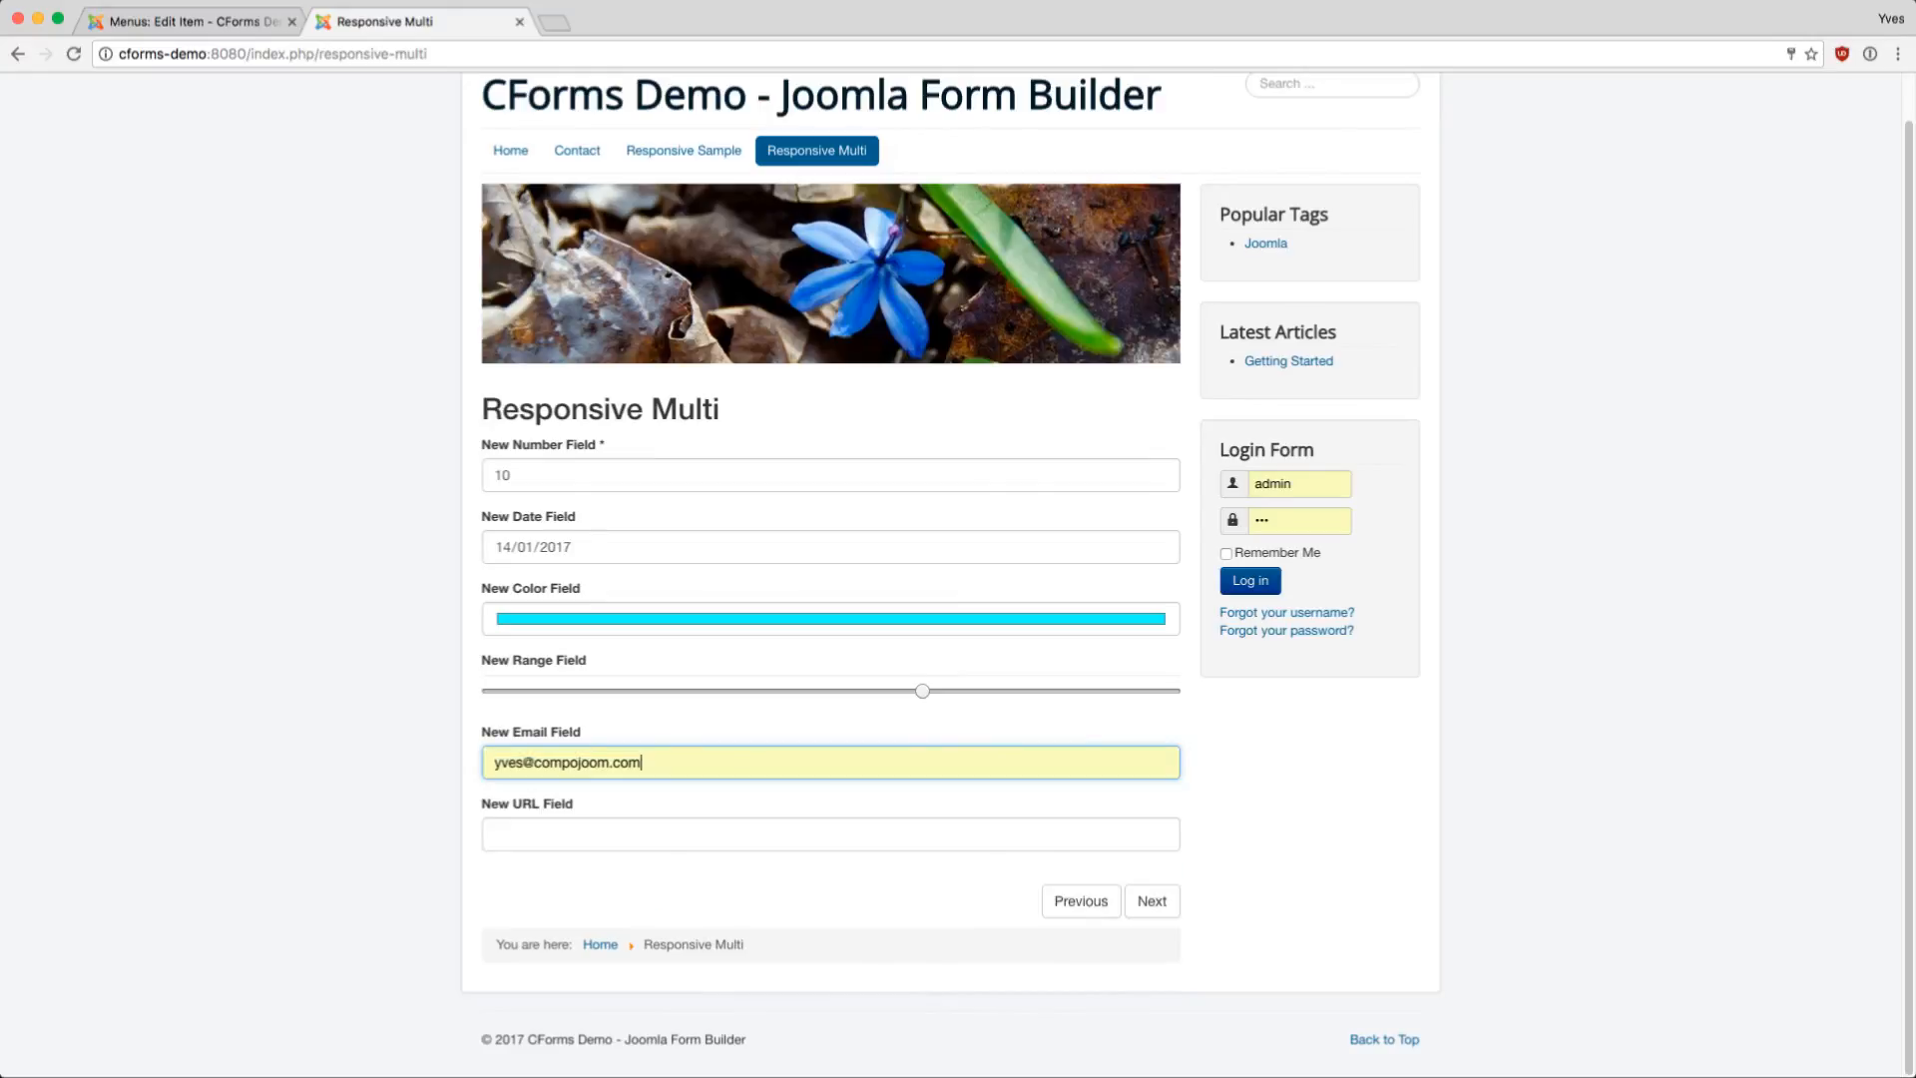
click(830, 834)
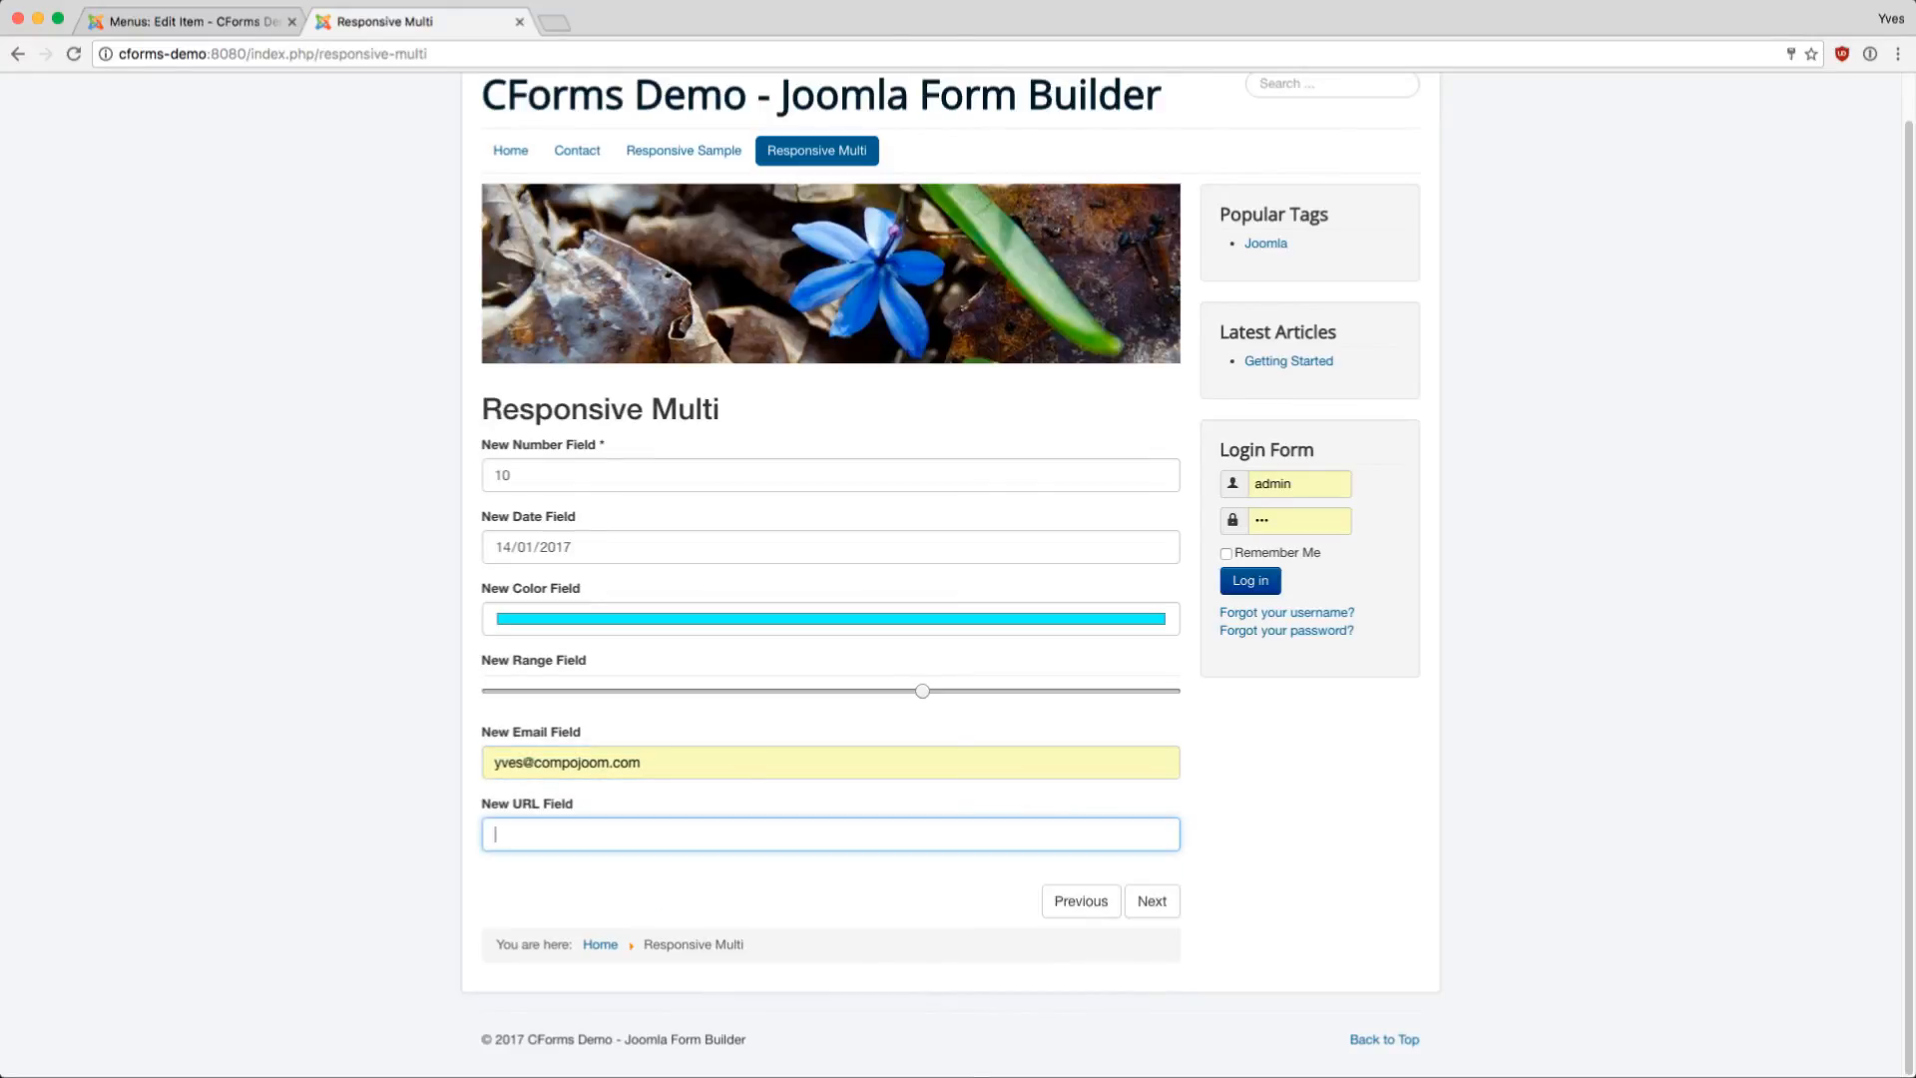
text(https://compojoom.com)
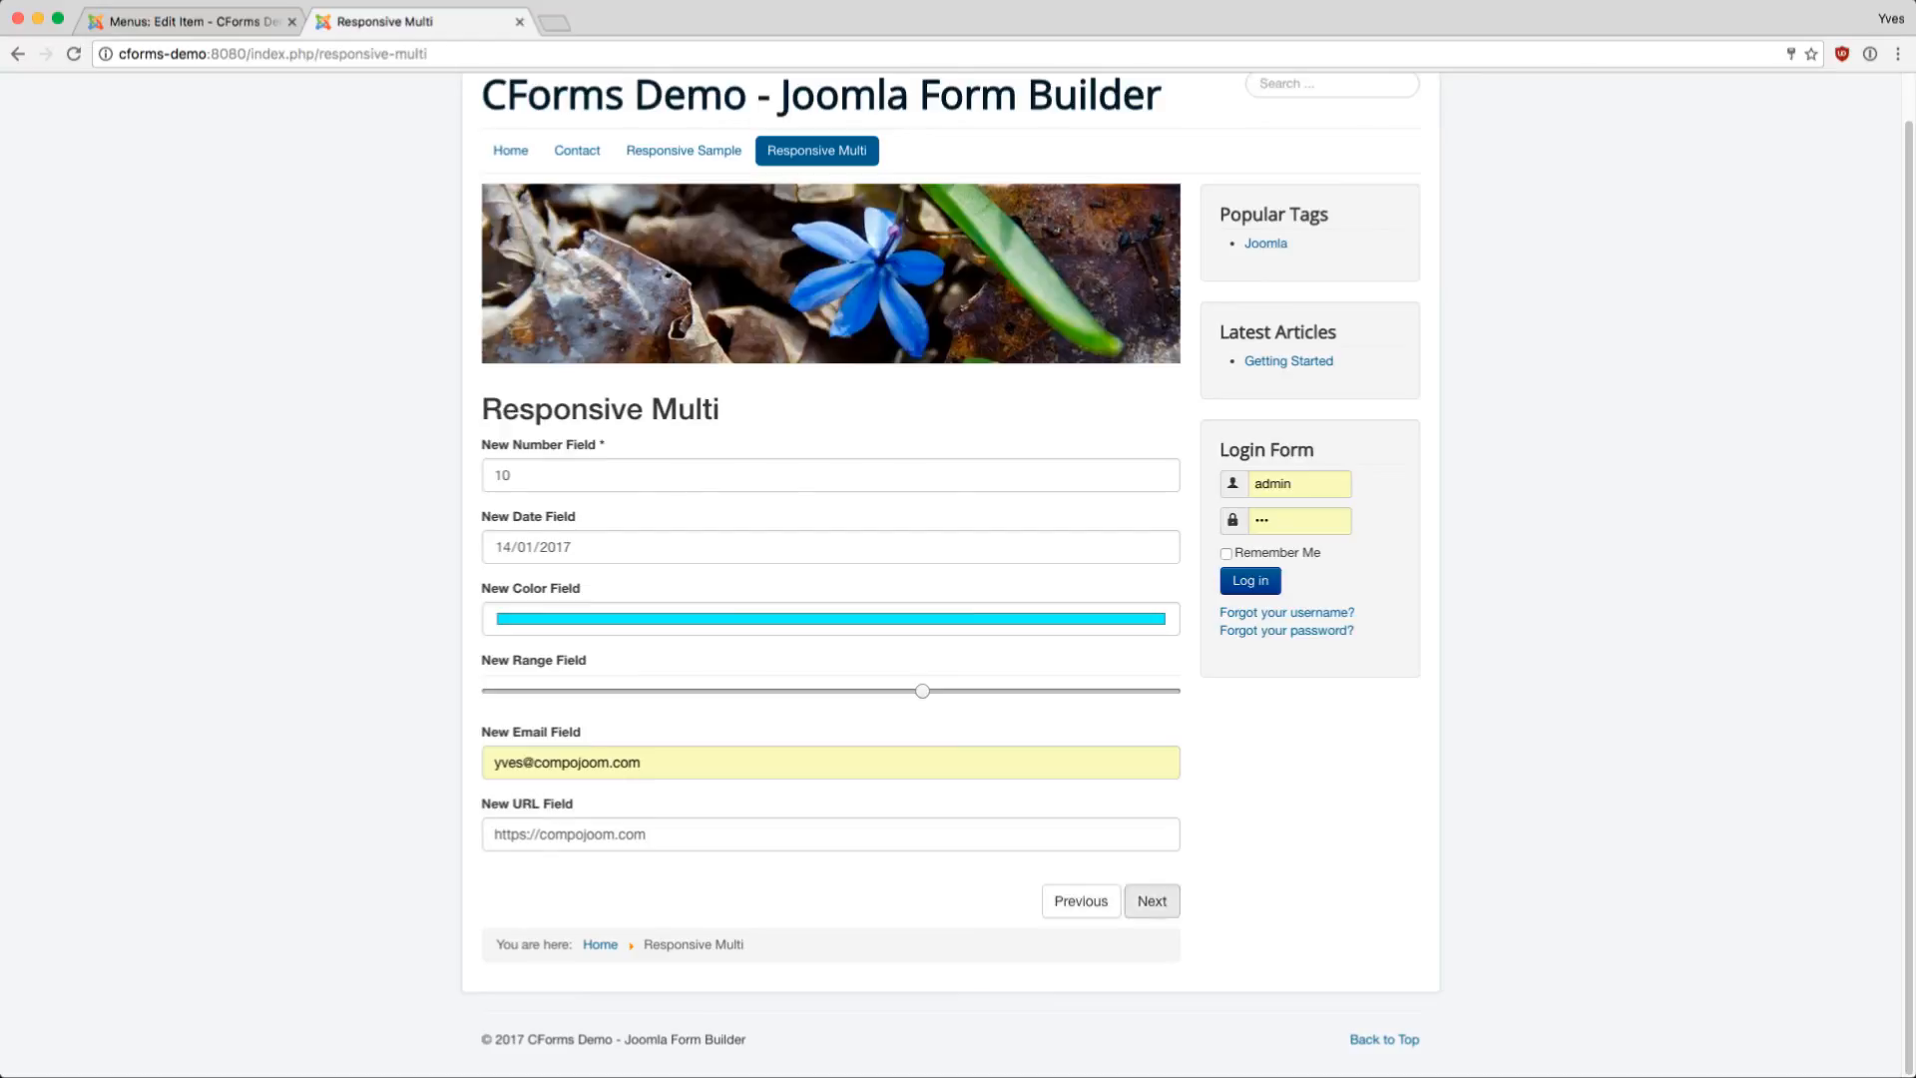
- Advance past the Some Text page to the Confirmation summary page
click(1152, 901)
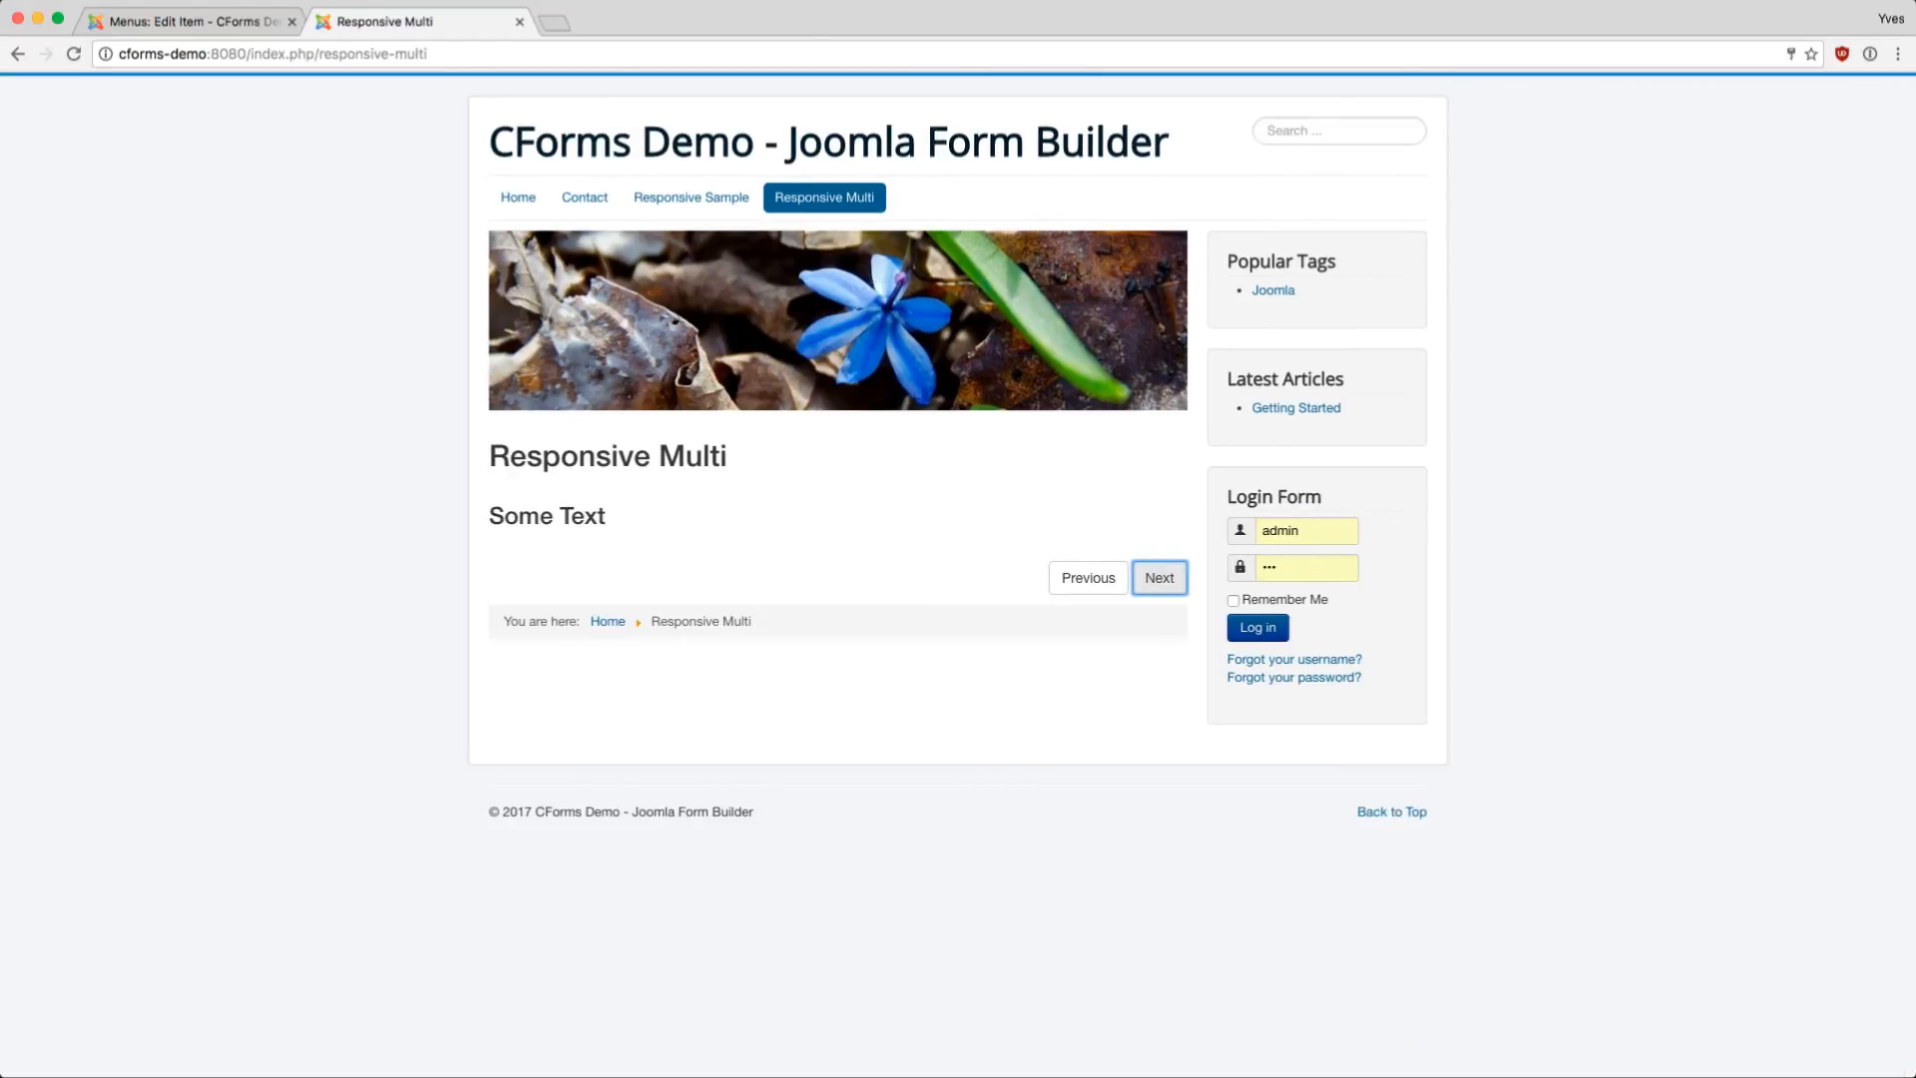
drag(606, 516, 504, 516)
key(Tab)
key(Tab)
key(Return)
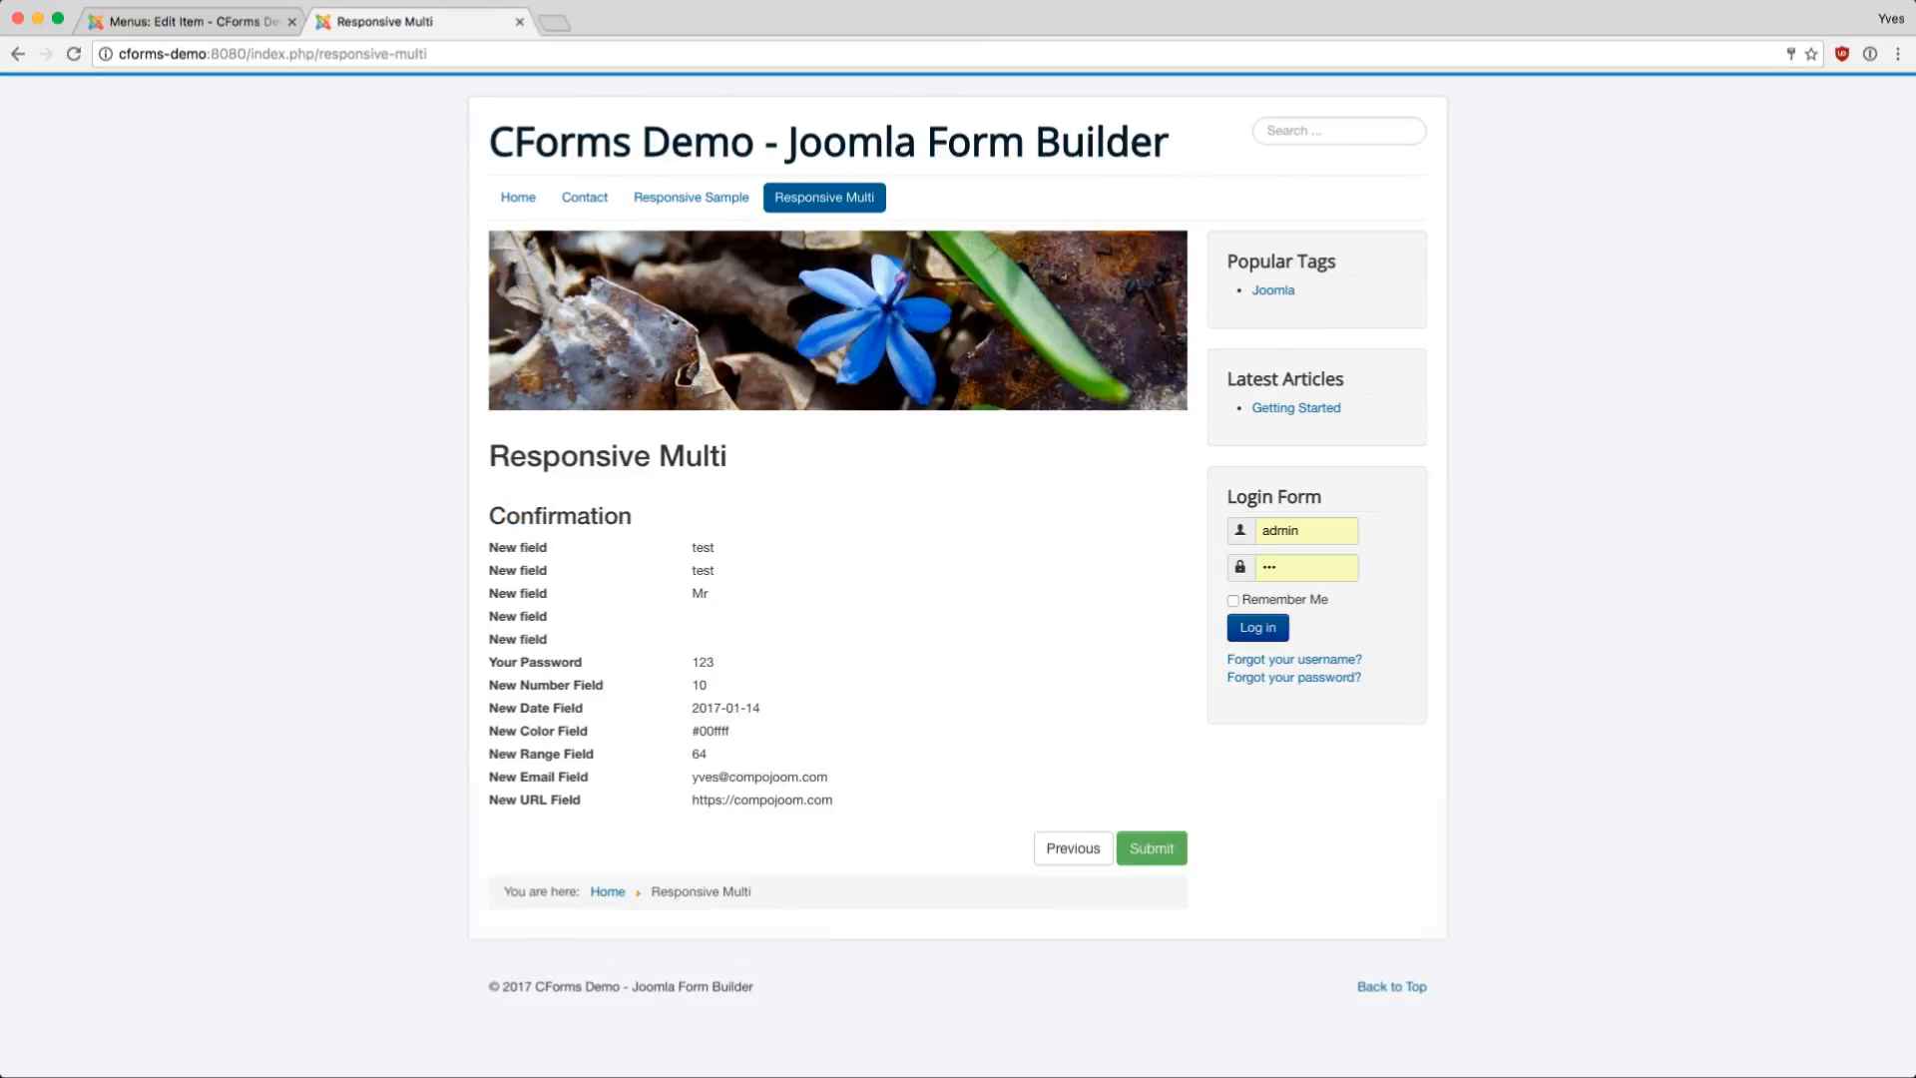